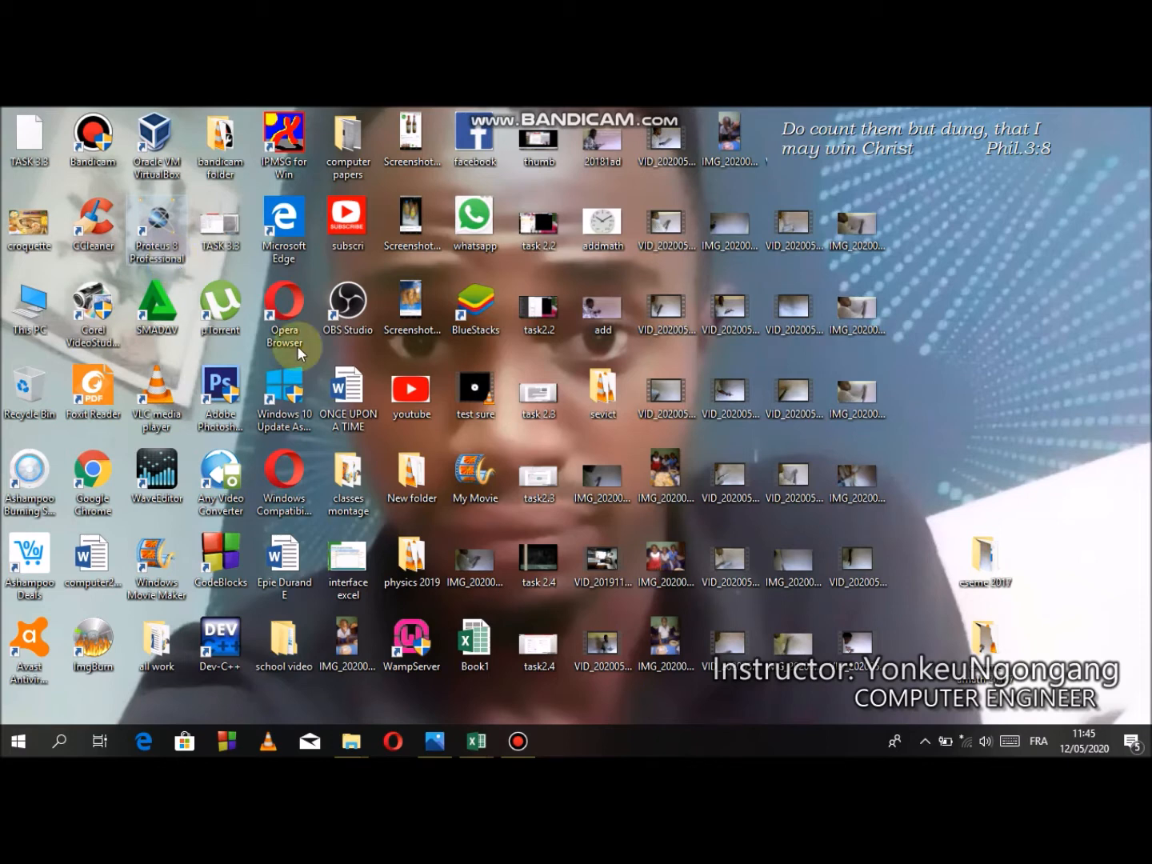
- Bring up the task photo 12.jpg and open a new blank workbook in Excel
{"action": "left_click", "coordinate": [436, 741]}
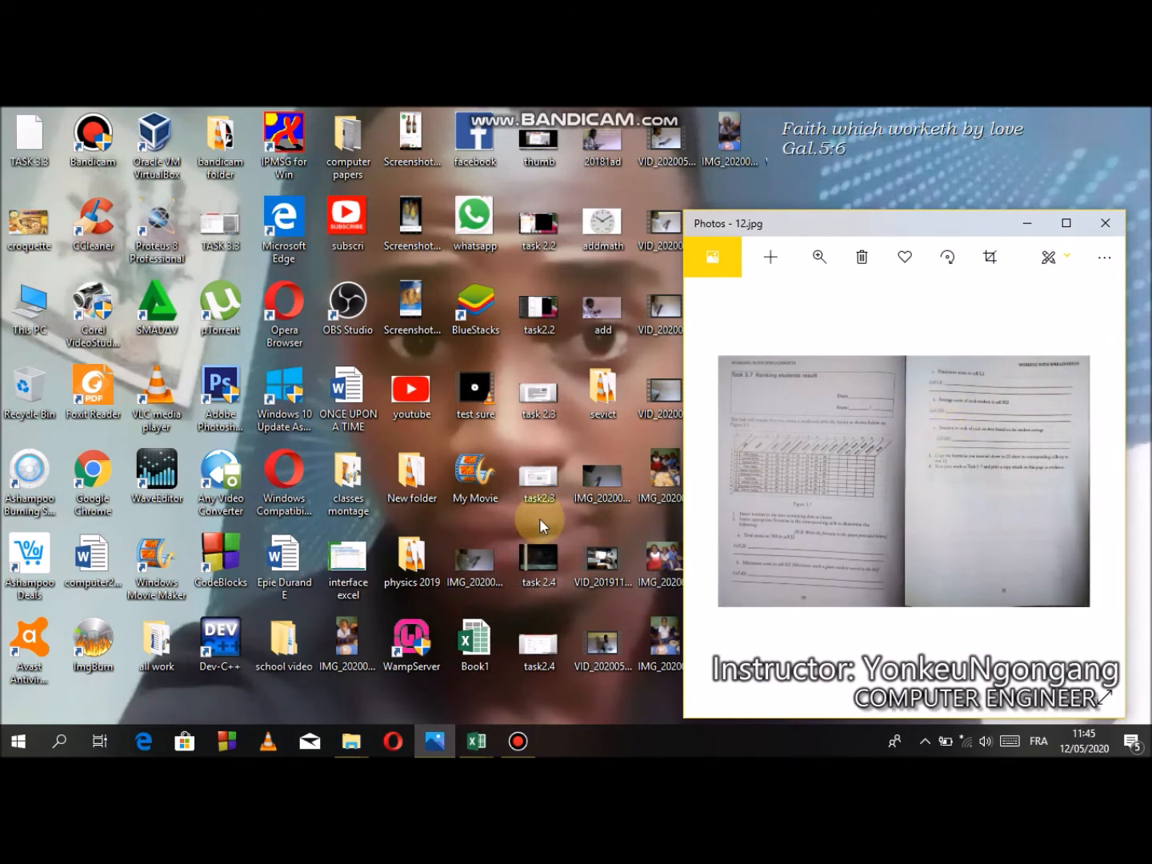
{"action": "left_click", "coordinate": [61, 740]}
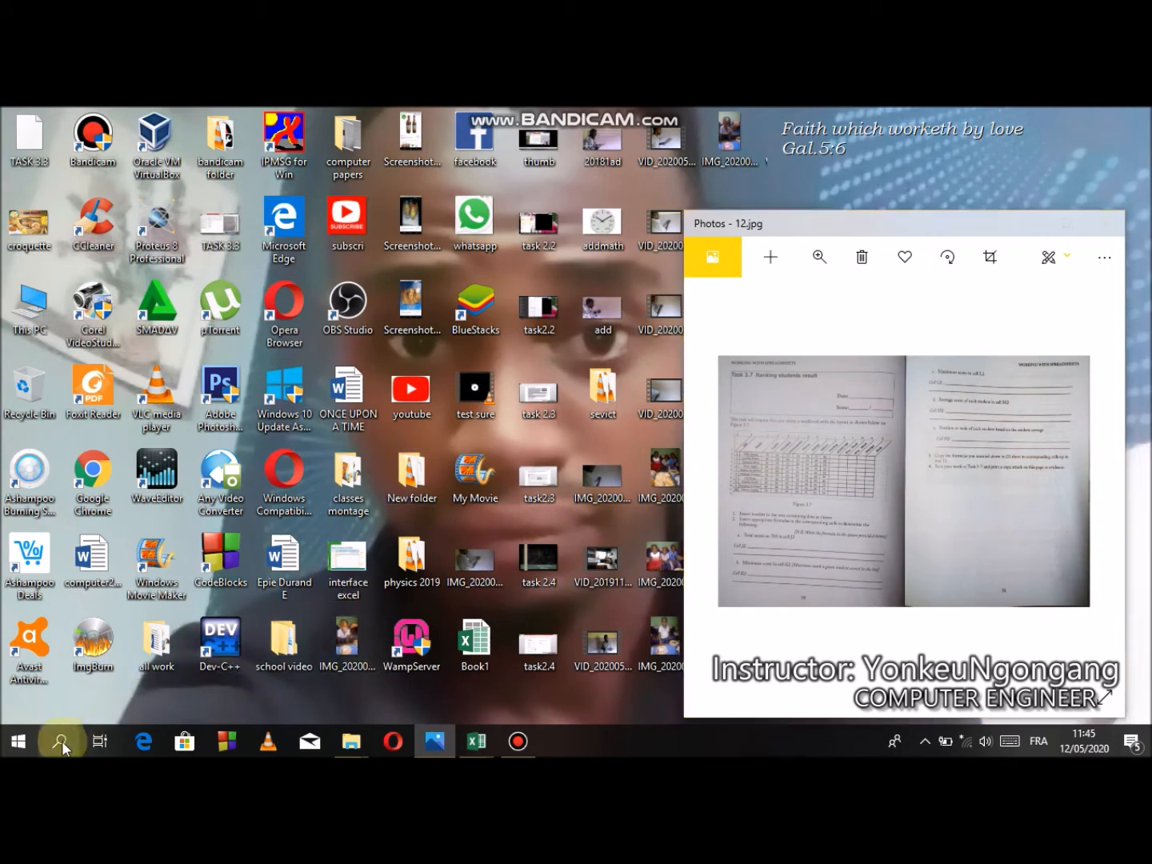
{"action": "type", "text": "excel"}
{"action": "key", "text": "Return"}
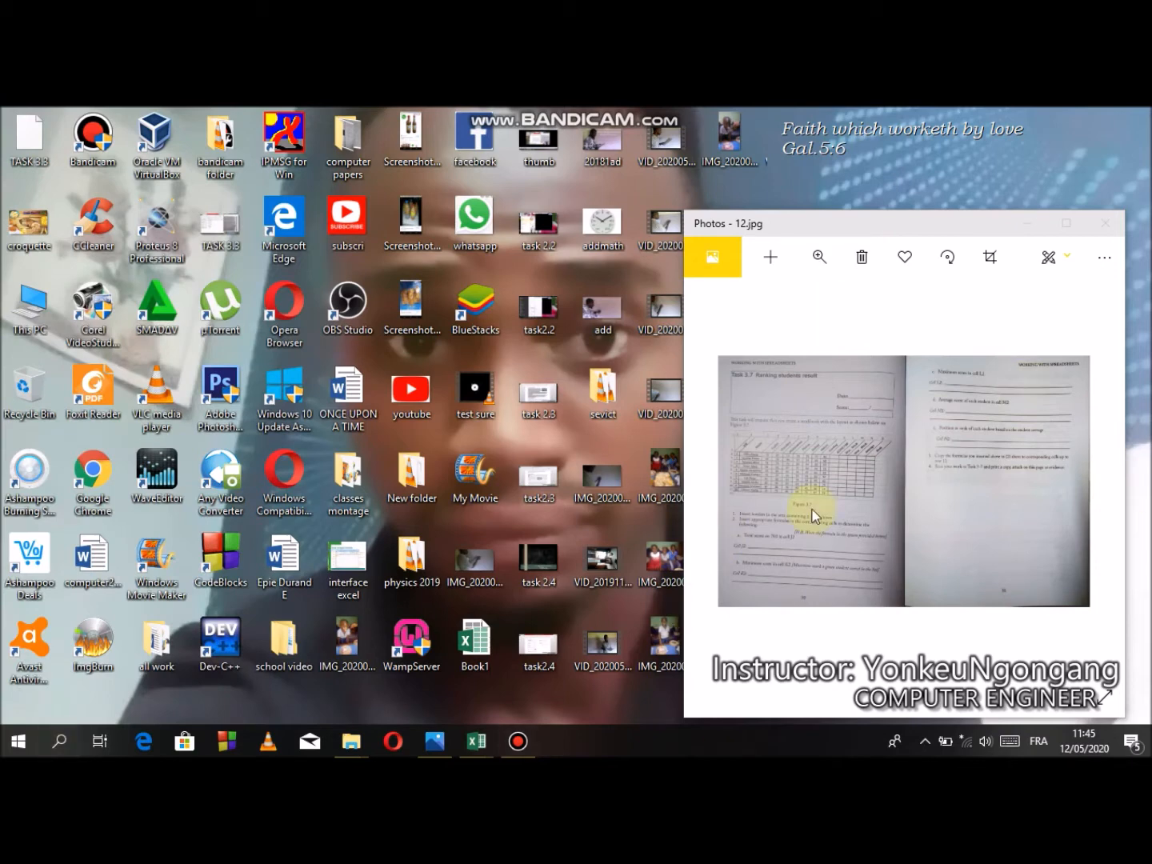
{"action": "left_click_drag", "start_coordinate": [881, 224], "coordinate": [884, 151]}
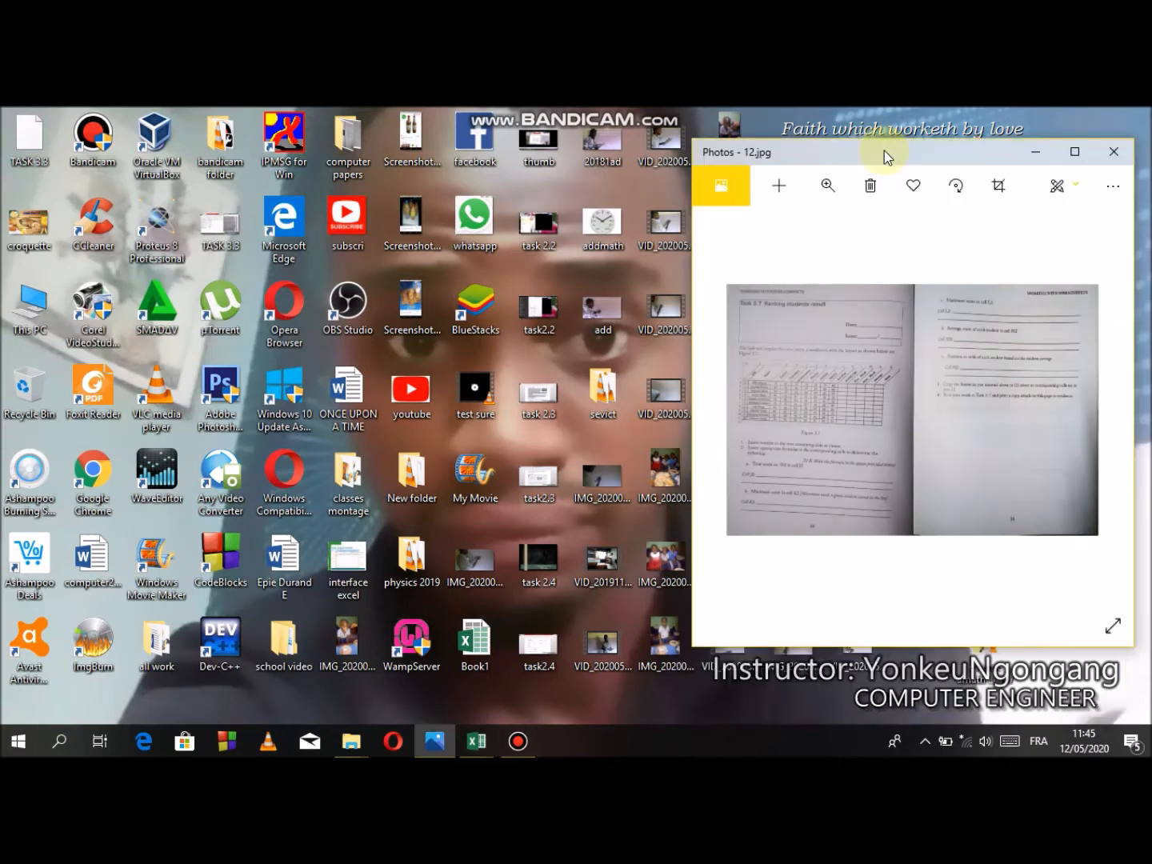
{"action": "left_click", "coordinate": [558, 435]}
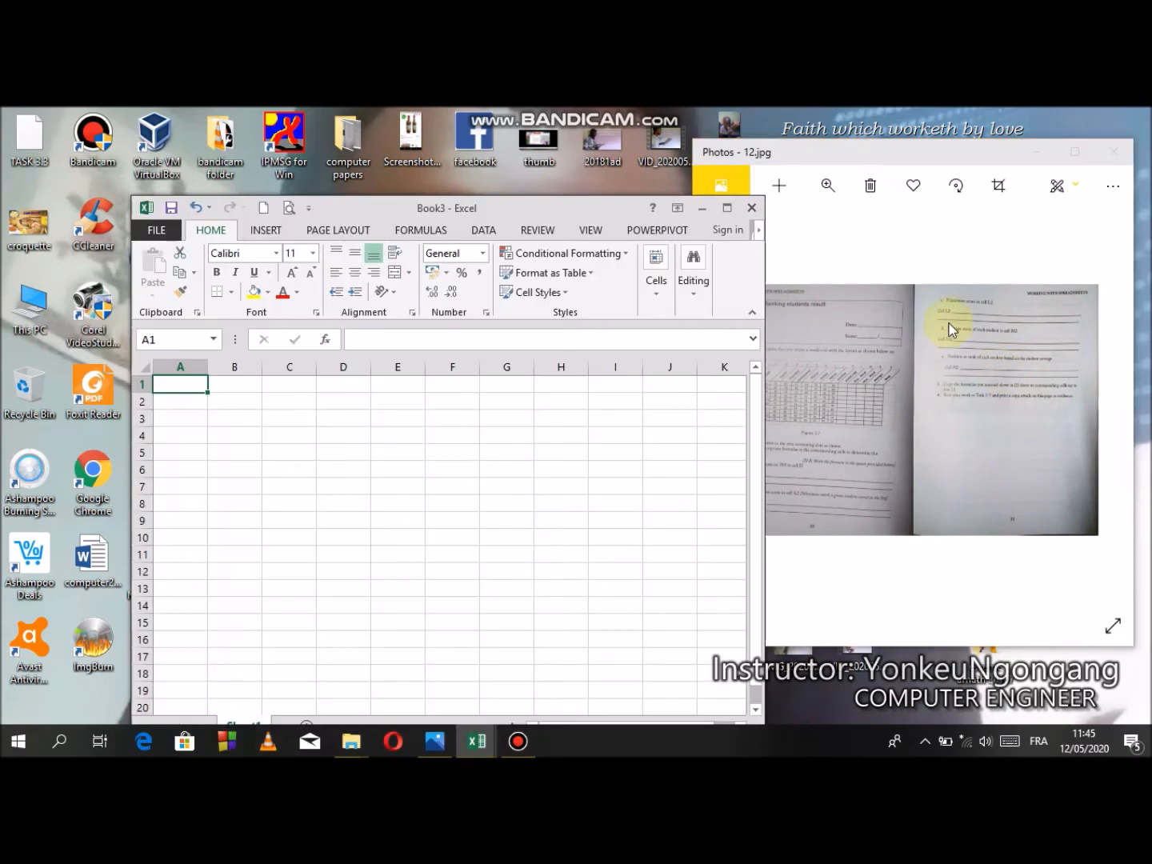
- Arrange the workbook window beside the task photo and zoom in on the photo's results table
{"action": "left_click", "coordinate": [859, 155]}
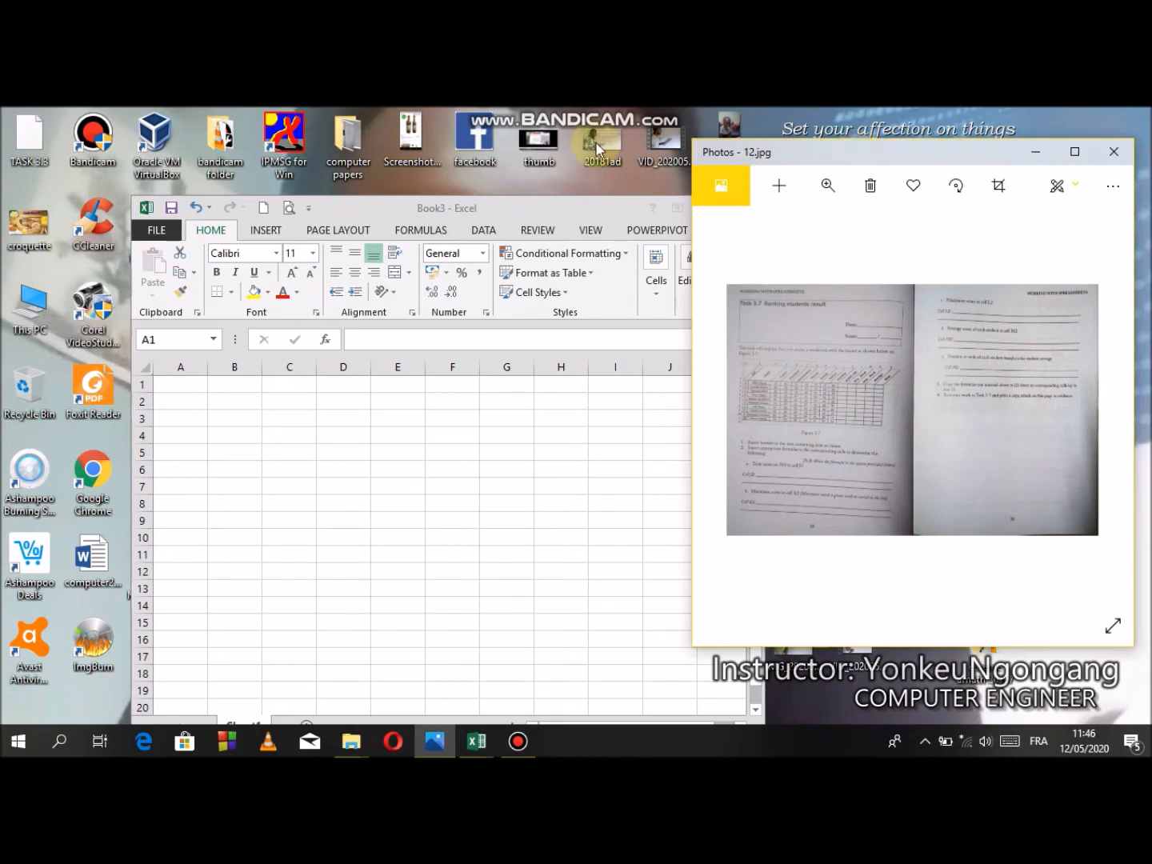
{"action": "left_click", "coordinate": [482, 214]}
{"action": "left_click_drag", "start_coordinate": [464, 143], "coordinate": [465, 141]}
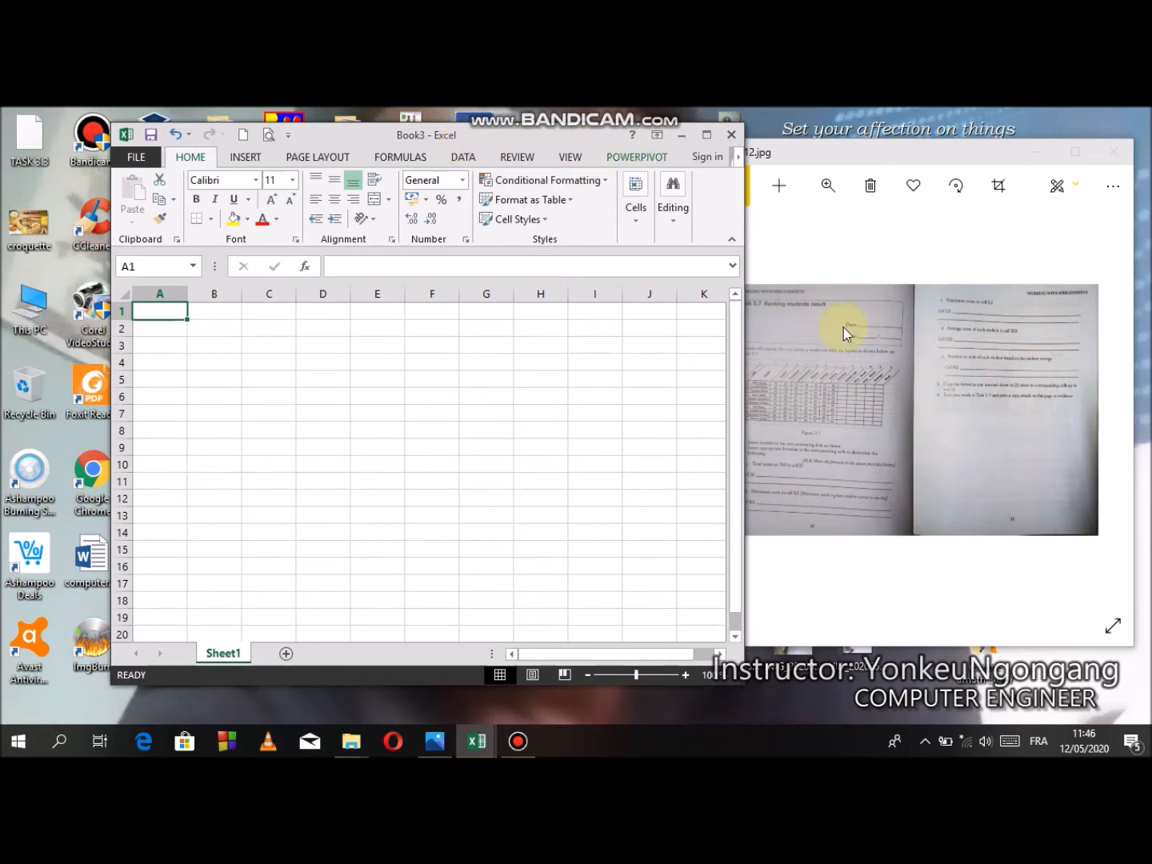
{"action": "double_click", "coordinate": [868, 400]}
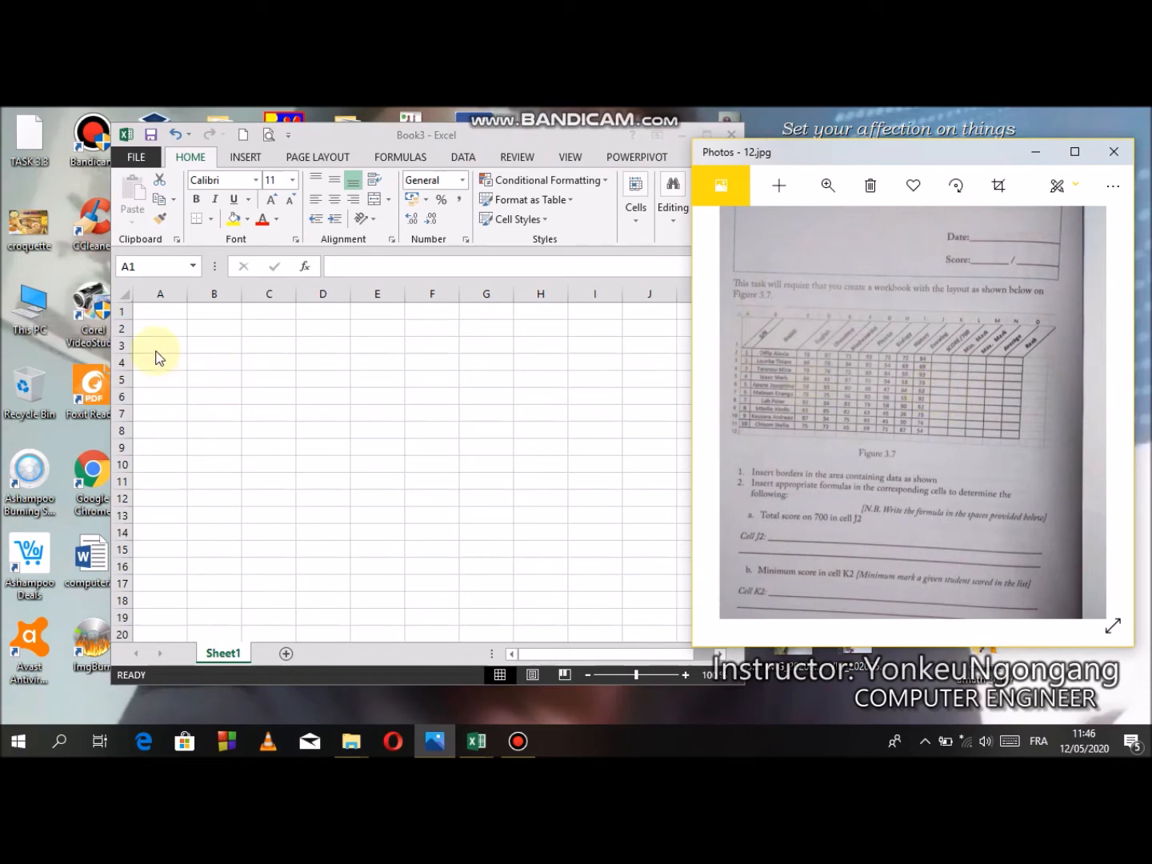
- Enter the headings S/N, NAME and English in cells A1 to C1
{"action": "left_click", "coordinate": [159, 313]}
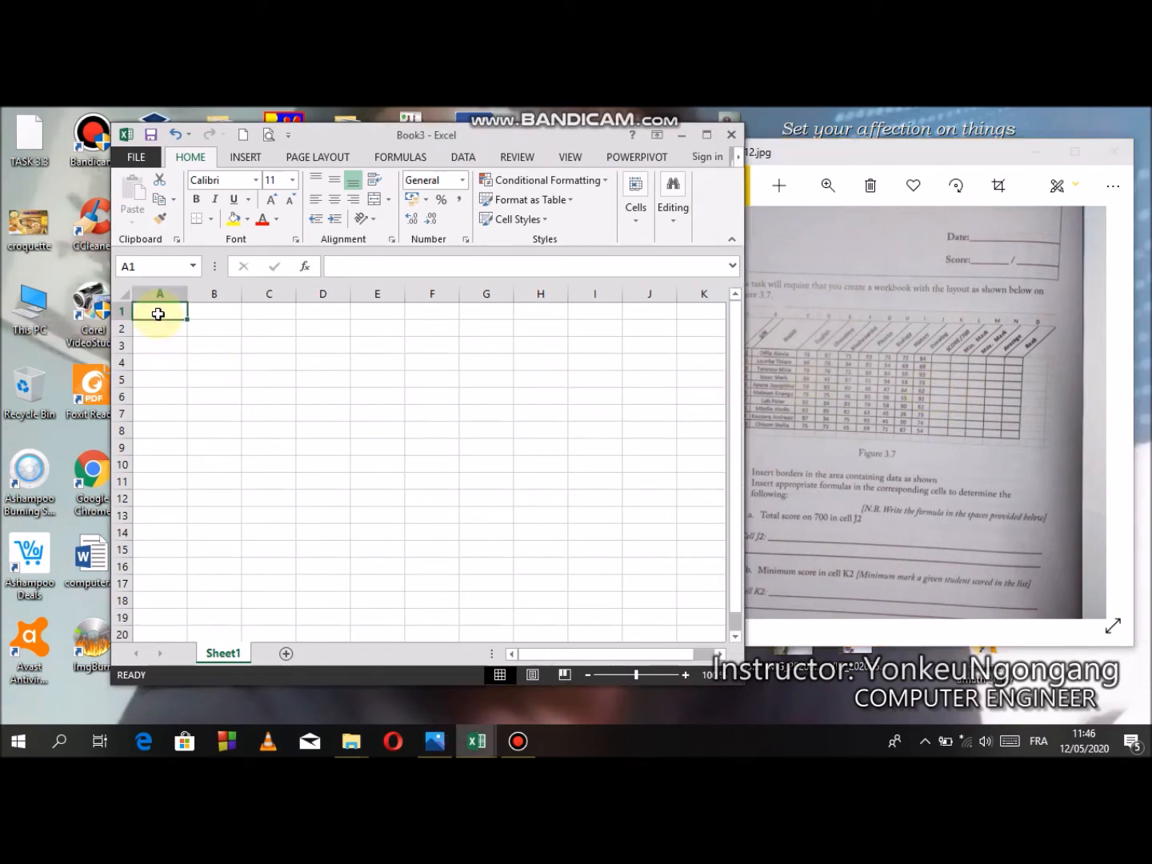
{"action": "type", "text": "S/N"}
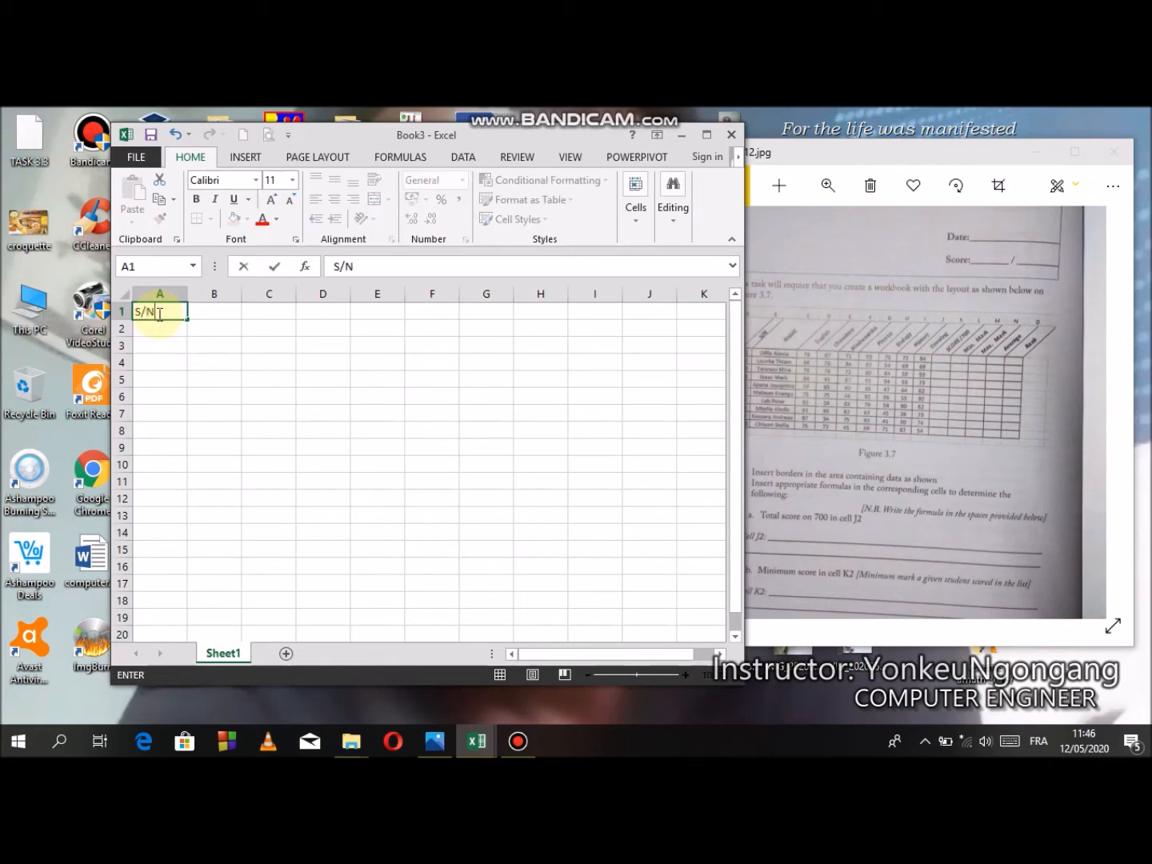
{"action": "key", "text": "Tab"}
{"action": "type", "text": "NAME"}
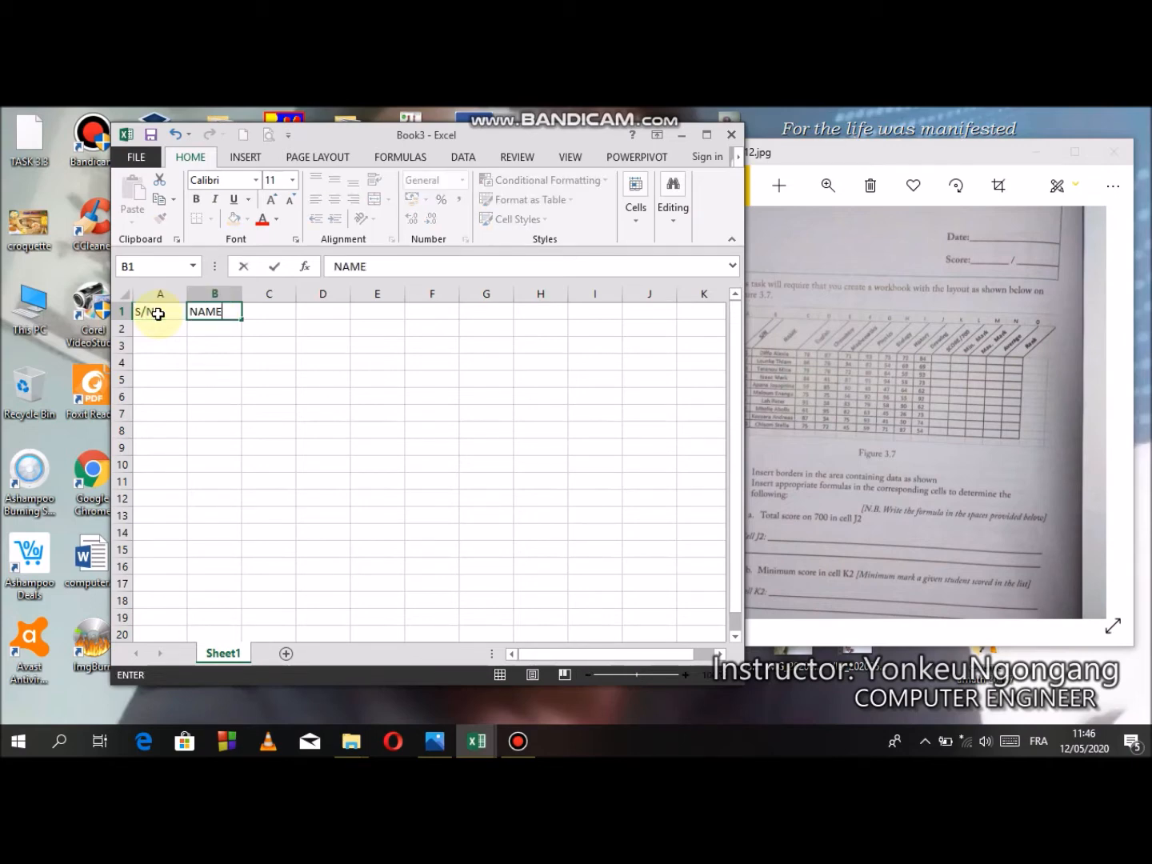
{"action": "key", "text": "Tab"}
{"action": "type", "text": "English"}
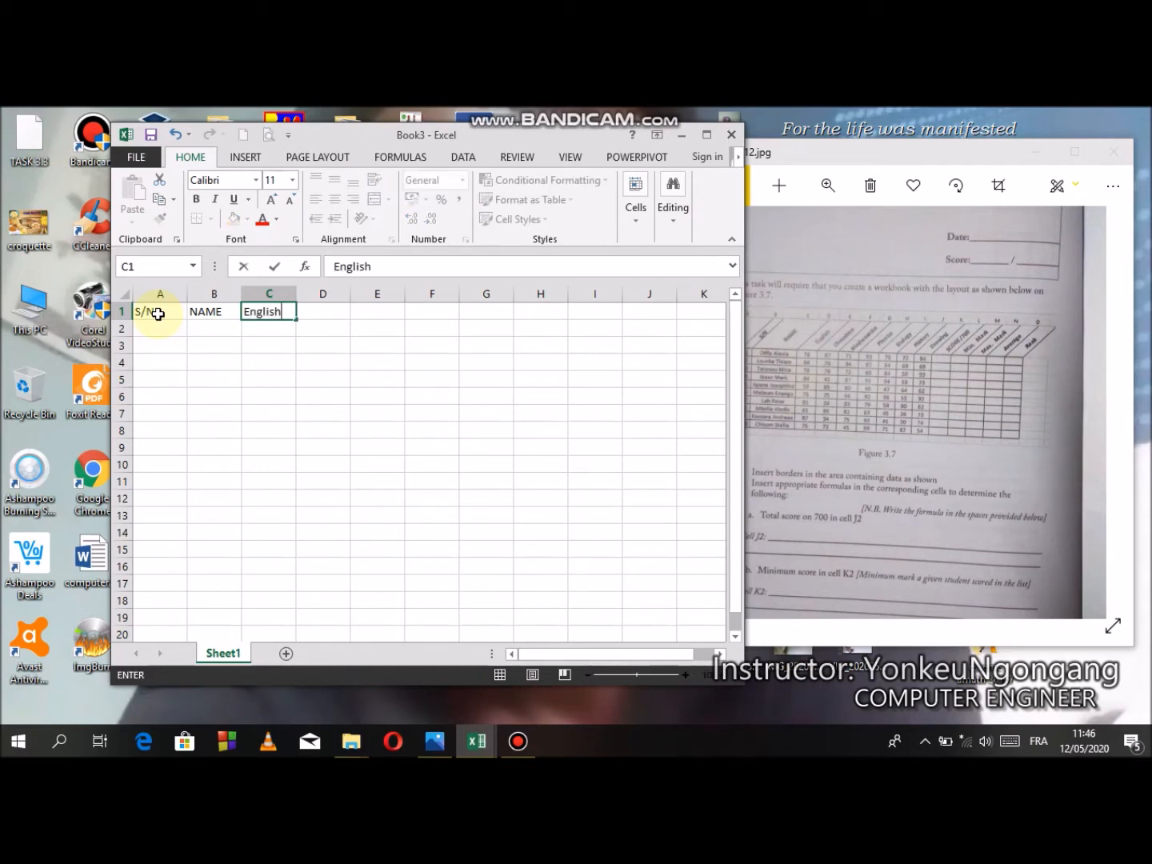
{"action": "key", "text": "Tab"}
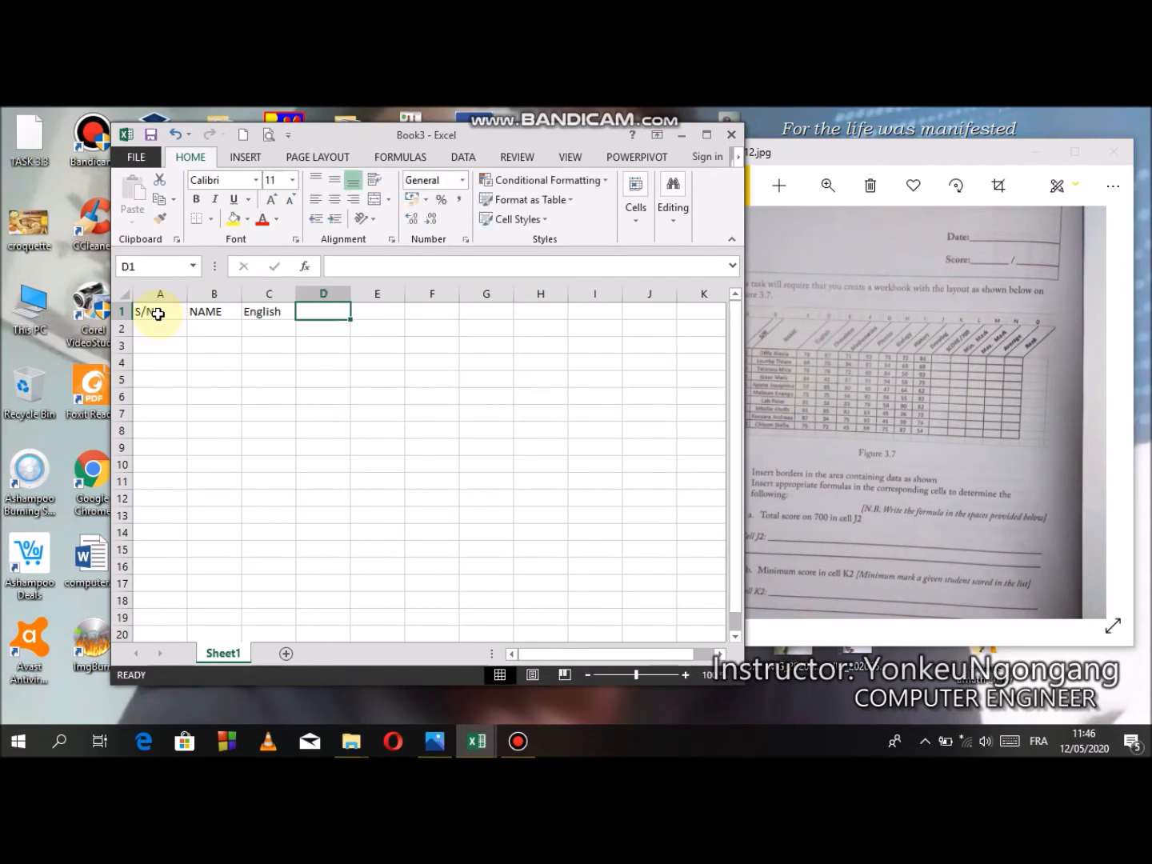
- Enter the subject headings Chemistry, Mathematics and Physics in cells D1 to F1
{"action": "type", "text": "Chemistry"}
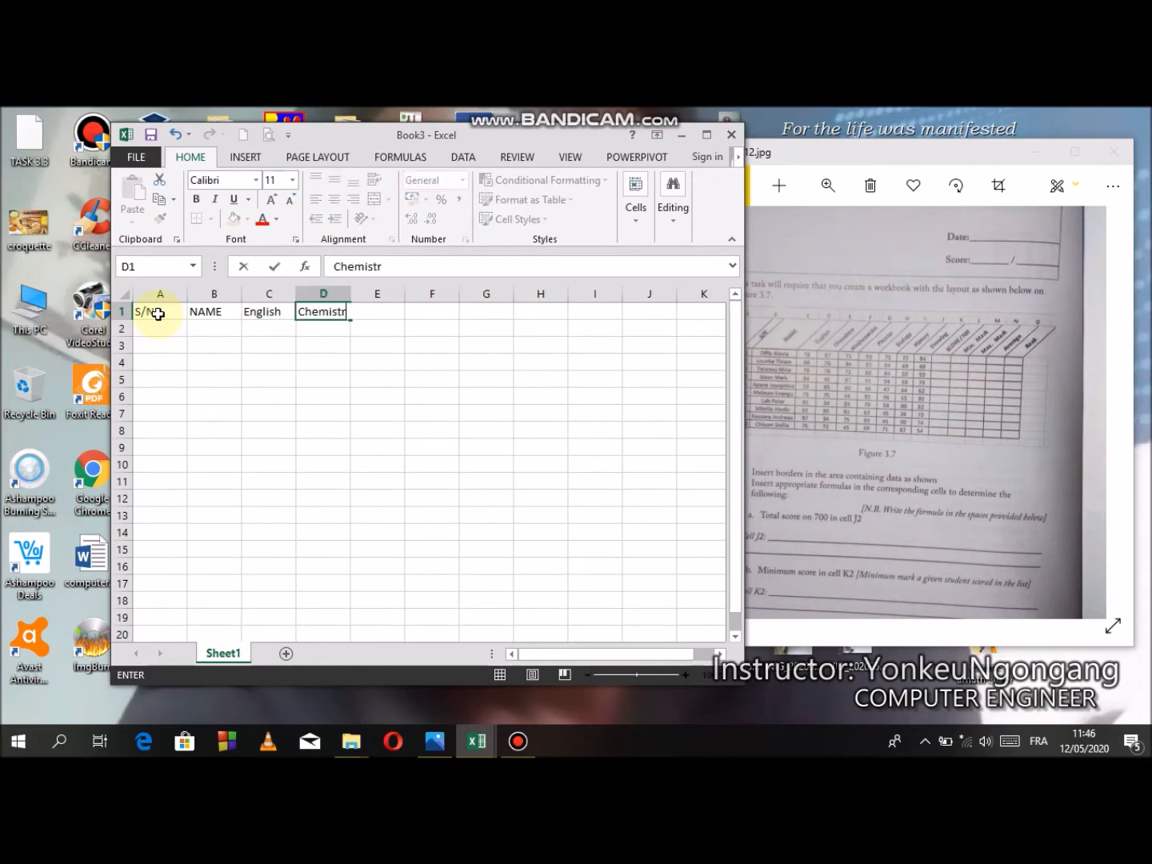
{"action": "key", "text": "Tab"}
{"action": "type", "text": "Mat"}
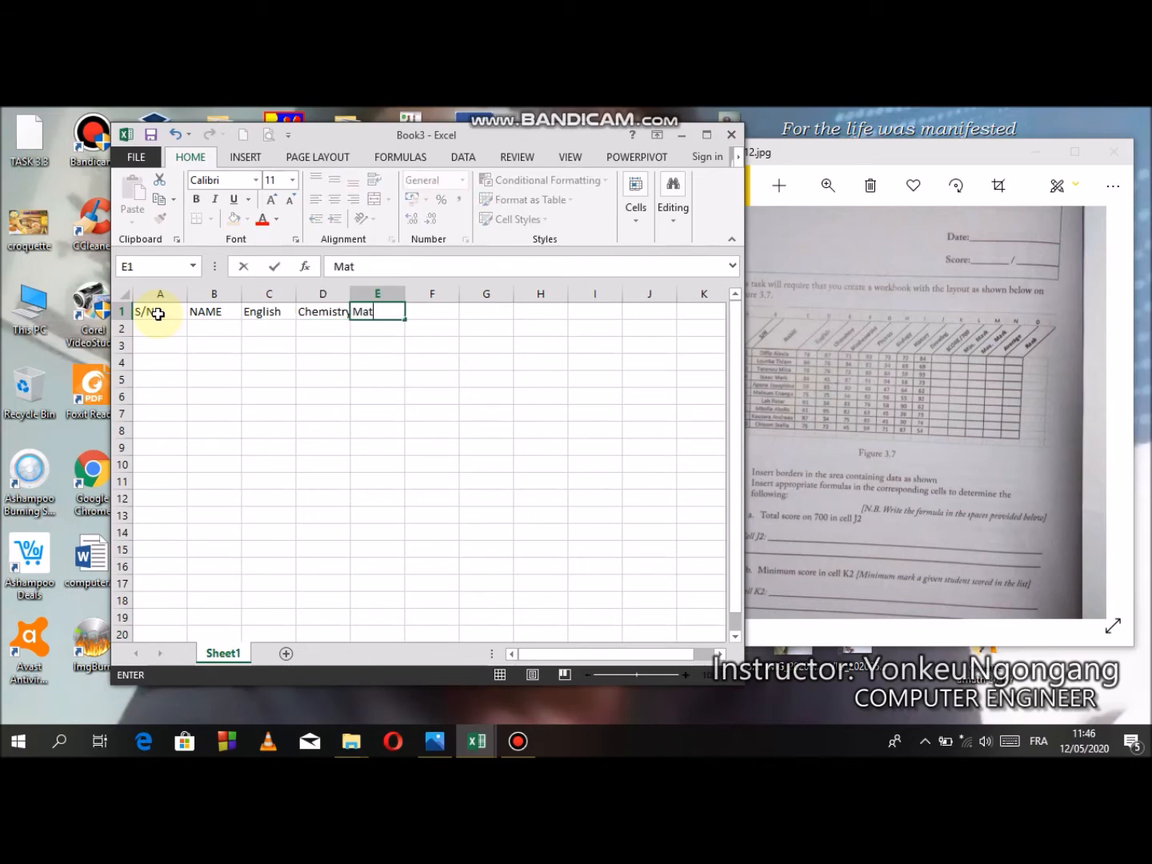
{"action": "type", "text": "hematics"}
{"action": "key", "text": "Tab"}
{"action": "type", "text": "Physics"}
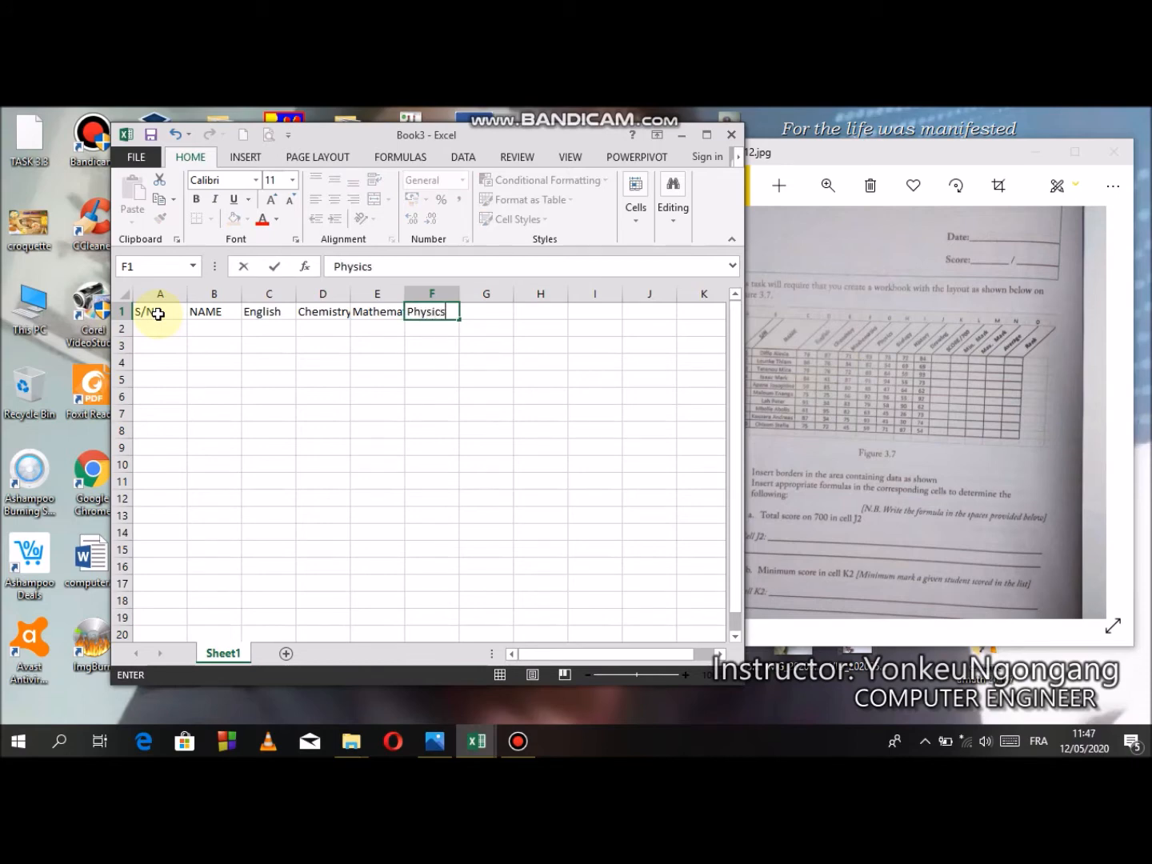
{"action": "key", "text": "Tab"}
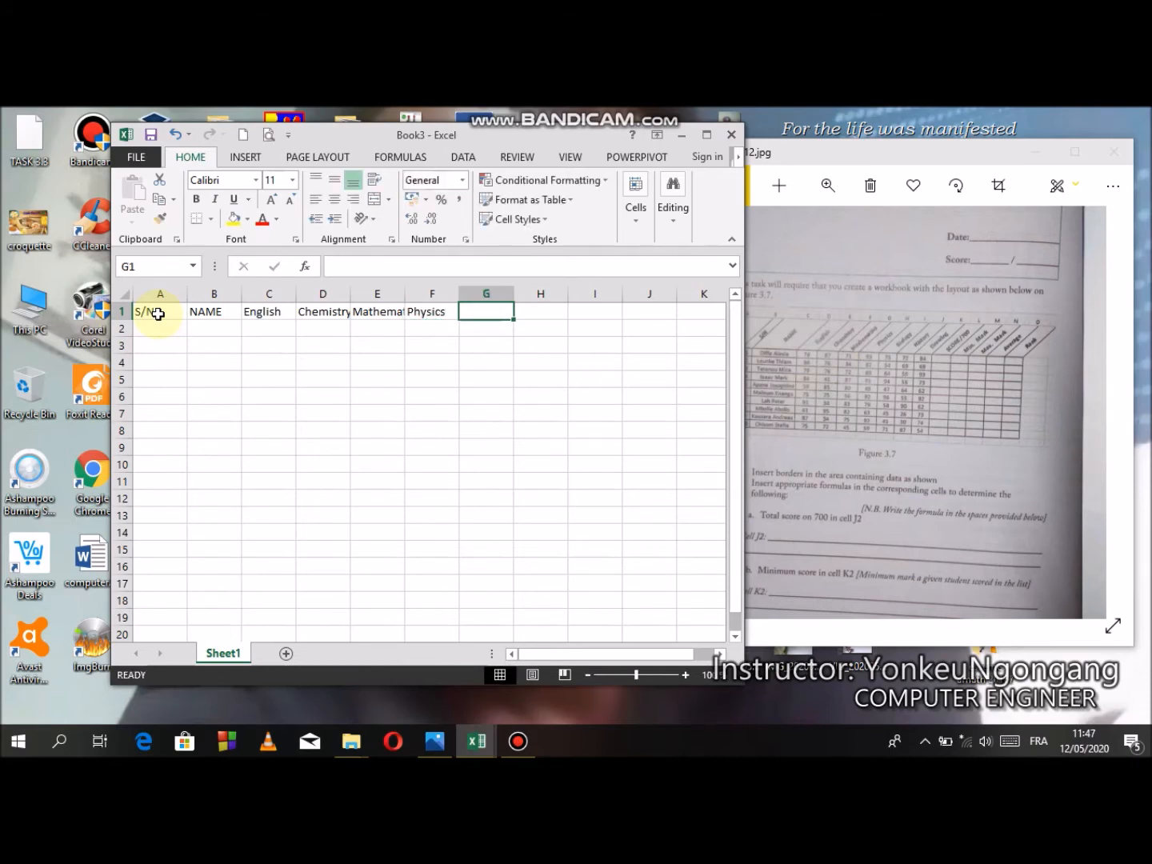
- Enter the heading Biology in cell G1
{"action": "type", "text": "b"}
{"action": "key", "text": "BackSpace"}
{"action": "type", "text": "V"}
{"action": "key", "text": "BackSpace"}
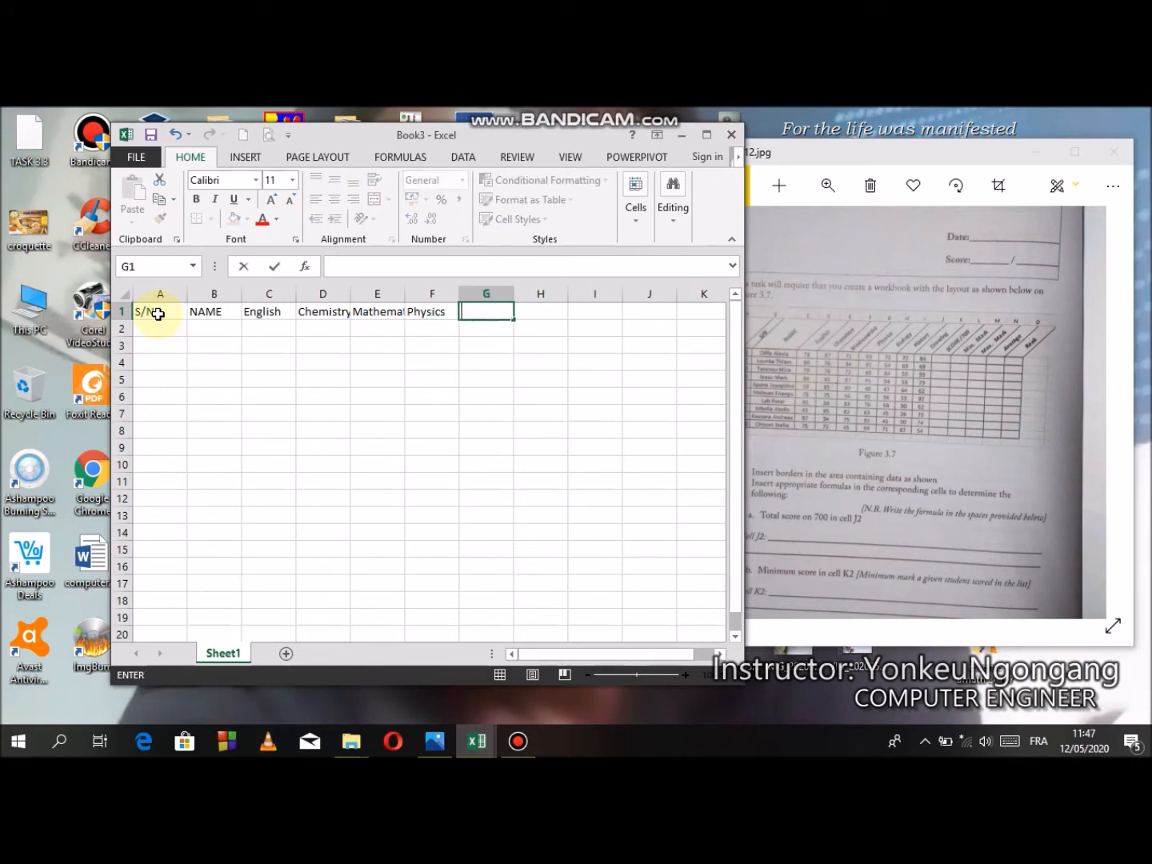
{"action": "type", "text": "Biology"}
{"action": "key", "text": "Tab"}
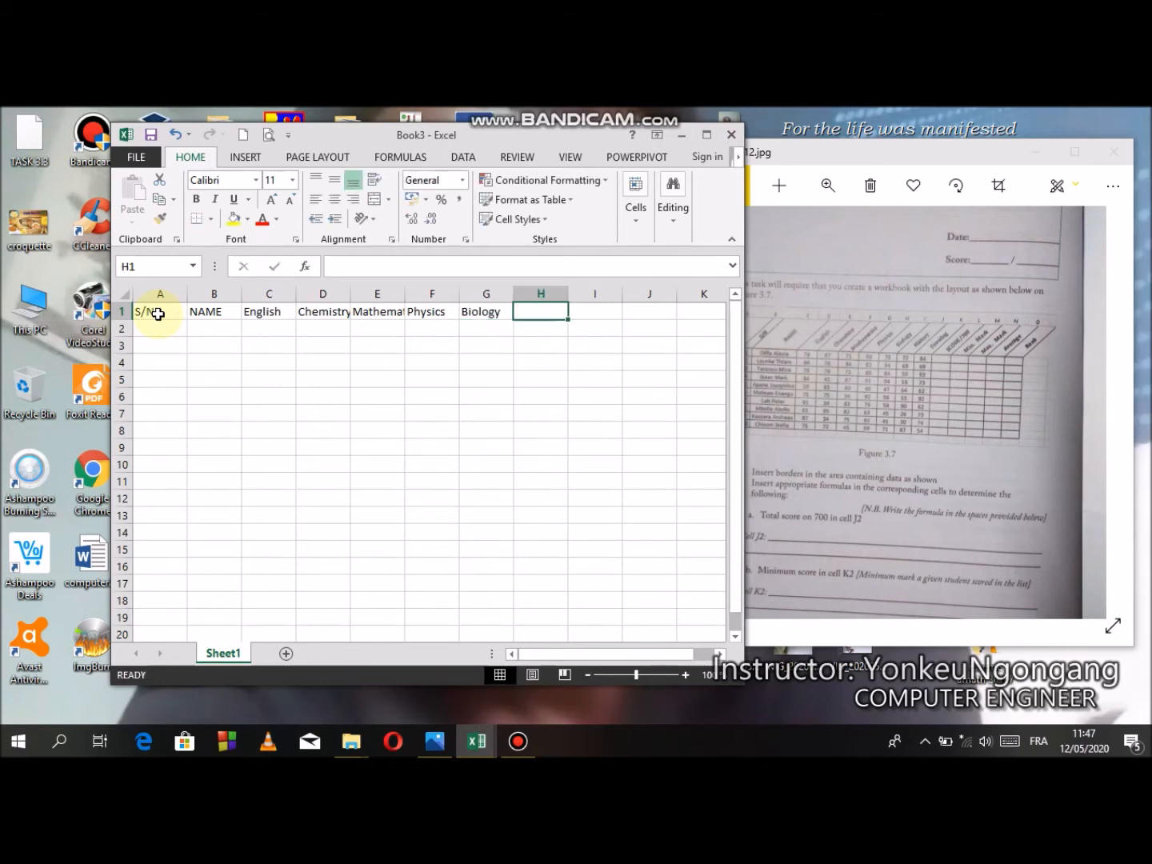
- Enter the headings History, Drawing and SCORE/700 in cells H1 to J1
{"action": "type", "text": "History"}
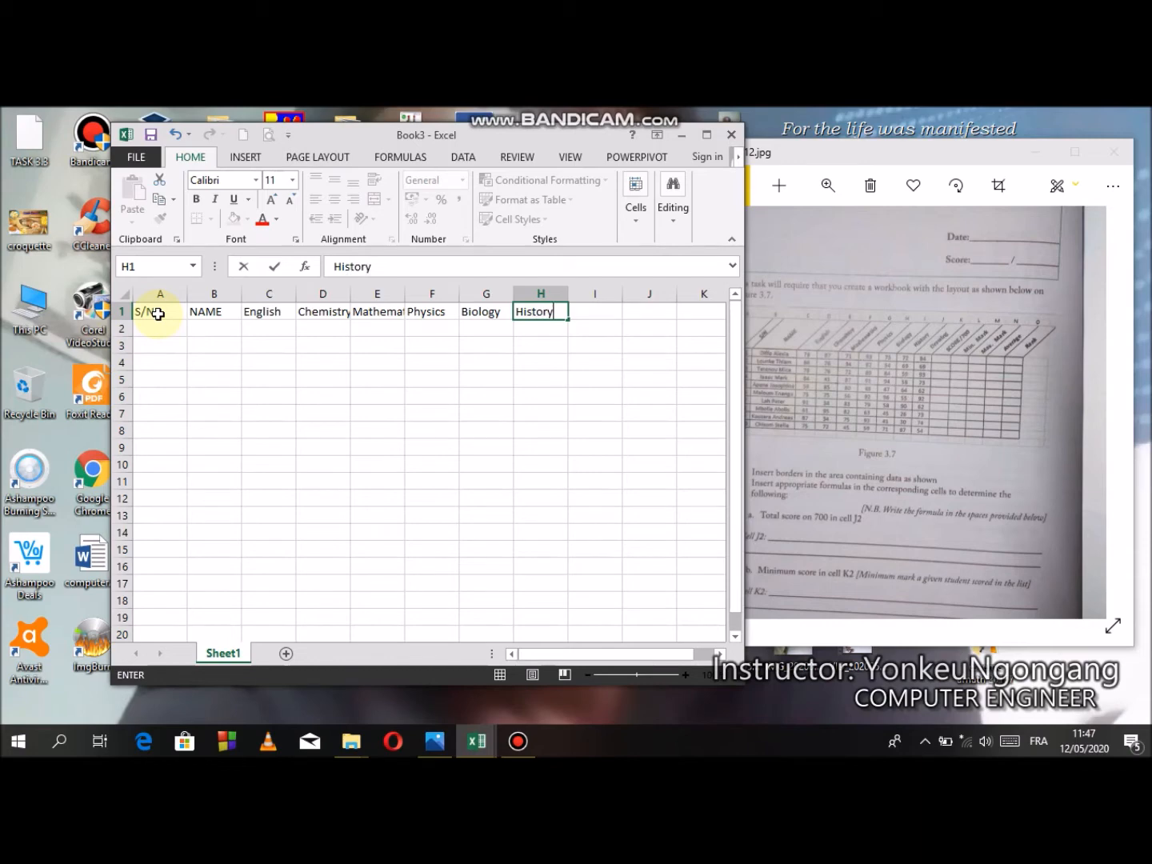
{"action": "key", "text": "Tab"}
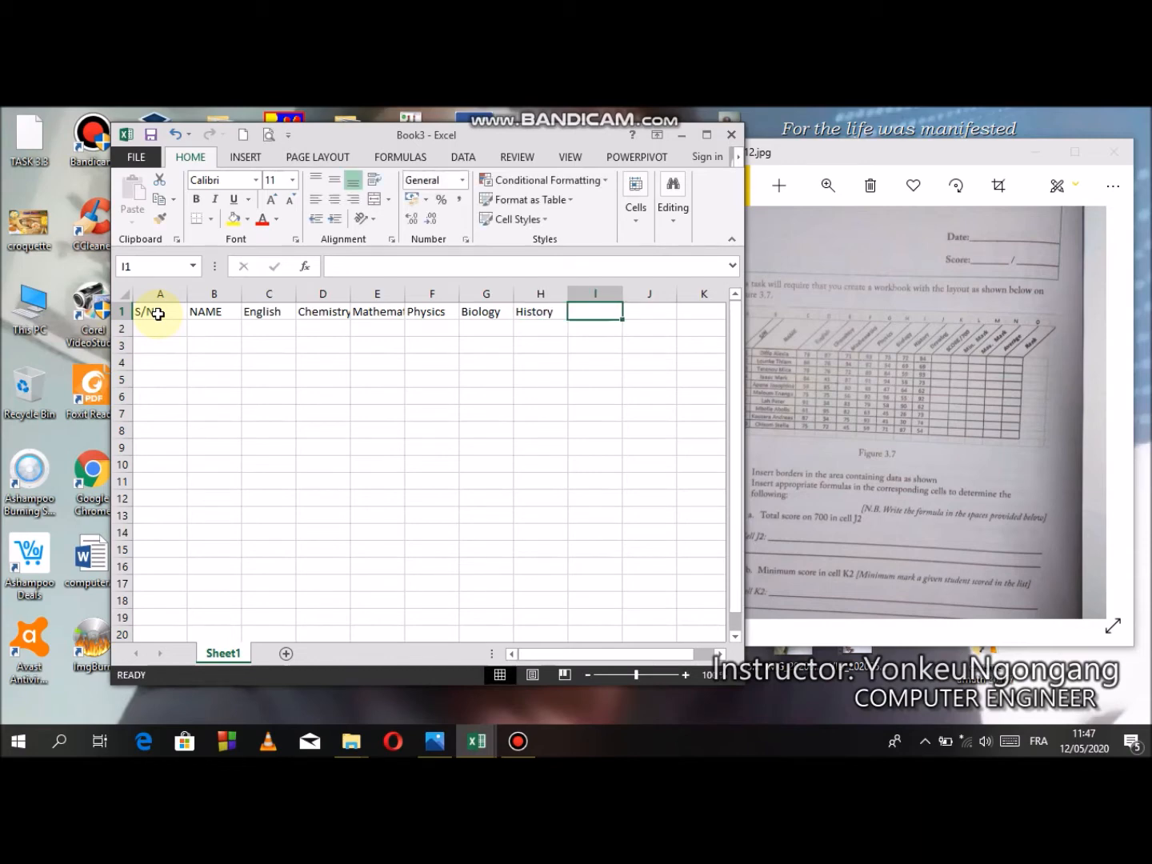
{"action": "type", "text": "Drawing"}
{"action": "key", "text": "Tab"}
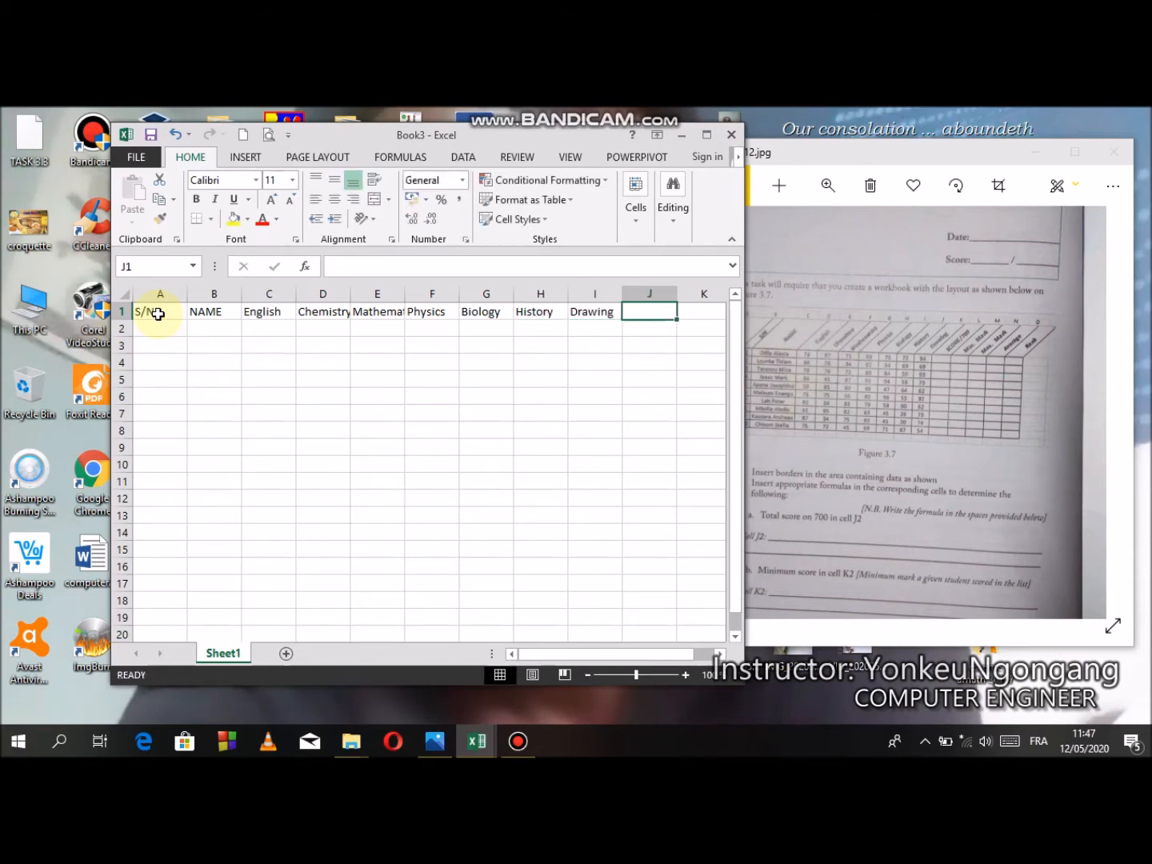
{"action": "type", "text": "SCO"}
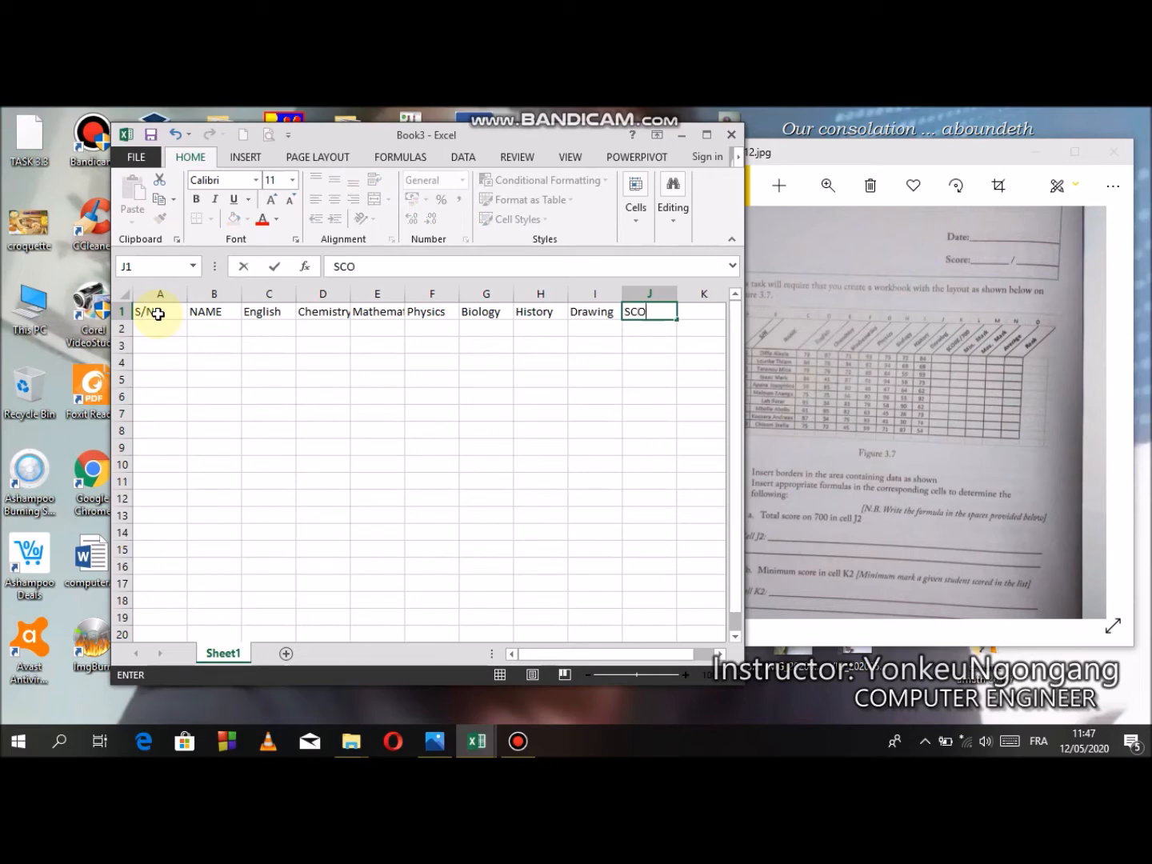
{"action": "type", "text": "RE/700"}
{"action": "key", "text": "Tab"}
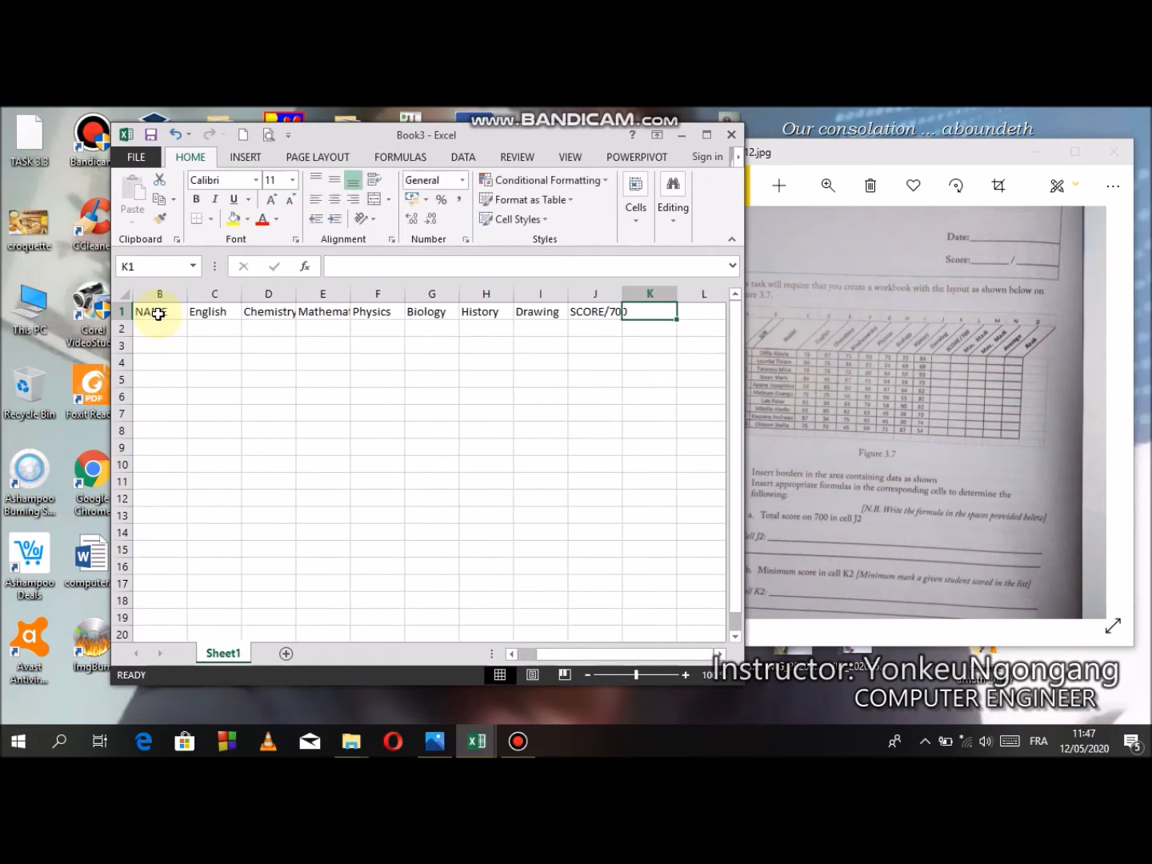
- Enter the heading "Min. Mark" in cell K1
{"action": "type", "text": "miN"}
{"action": "key", "text": "BackSpace"}
{"action": "key", "text": "BackSpace"}
{"action": "key", "text": "BackSpace"}
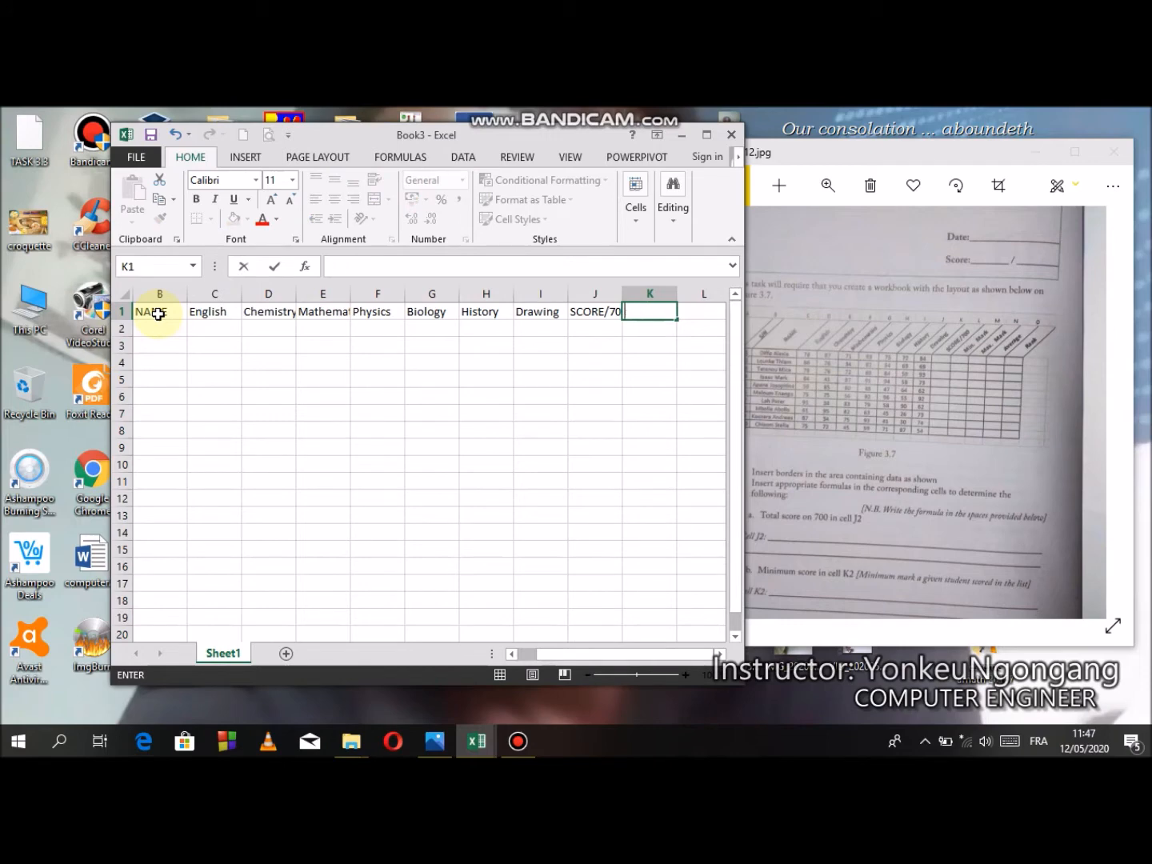
{"action": "type", "text": "m"}
{"action": "key", "text": "BackSpace"}
{"action": "type", "text": "Min. m"}
{"action": "key", "text": "BackSpace"}
{"action": "type", "text": "MA"}
{"action": "key", "text": "BackSpace"}
{"action": "type", "text": "ark"}
{"action": "key", "text": "ctrl+Return"}
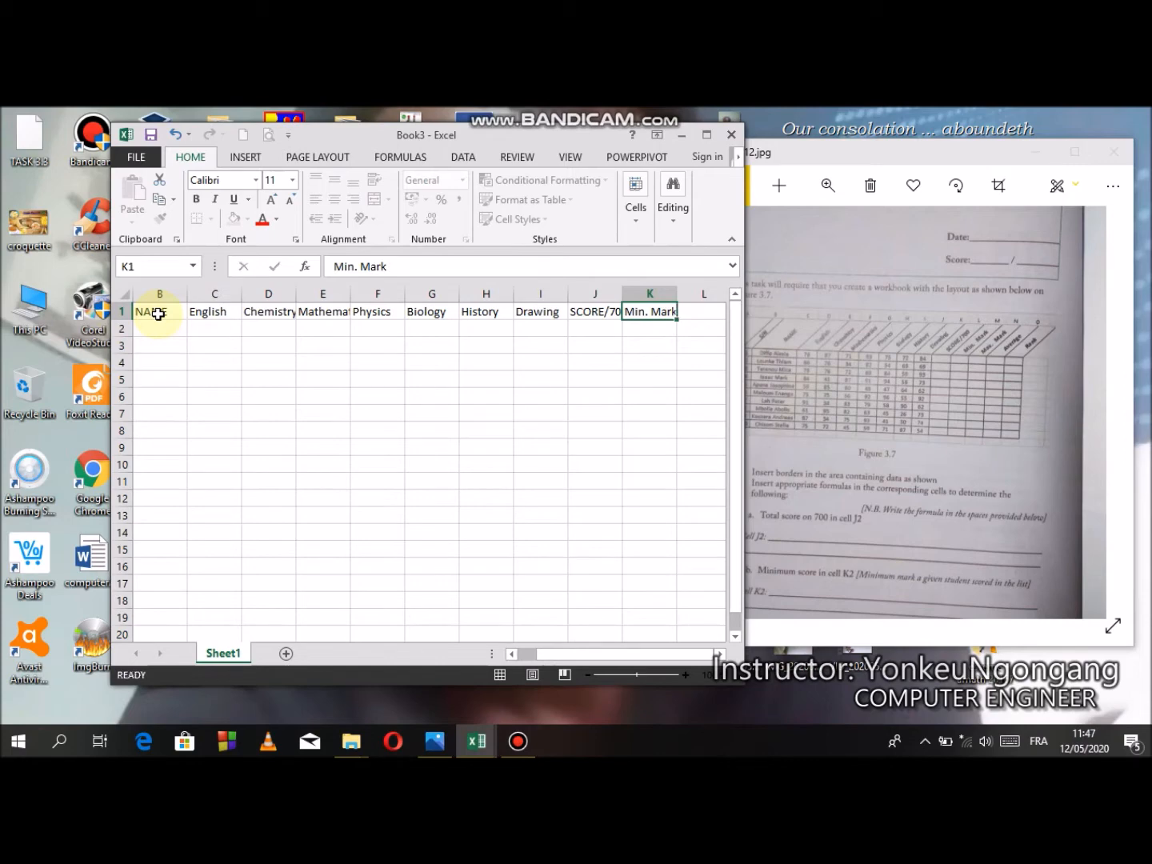
- Enter the heading "Max. Mark" in cell L1
{"action": "key", "text": "Right"}
{"action": "type", "text": "Ma"}
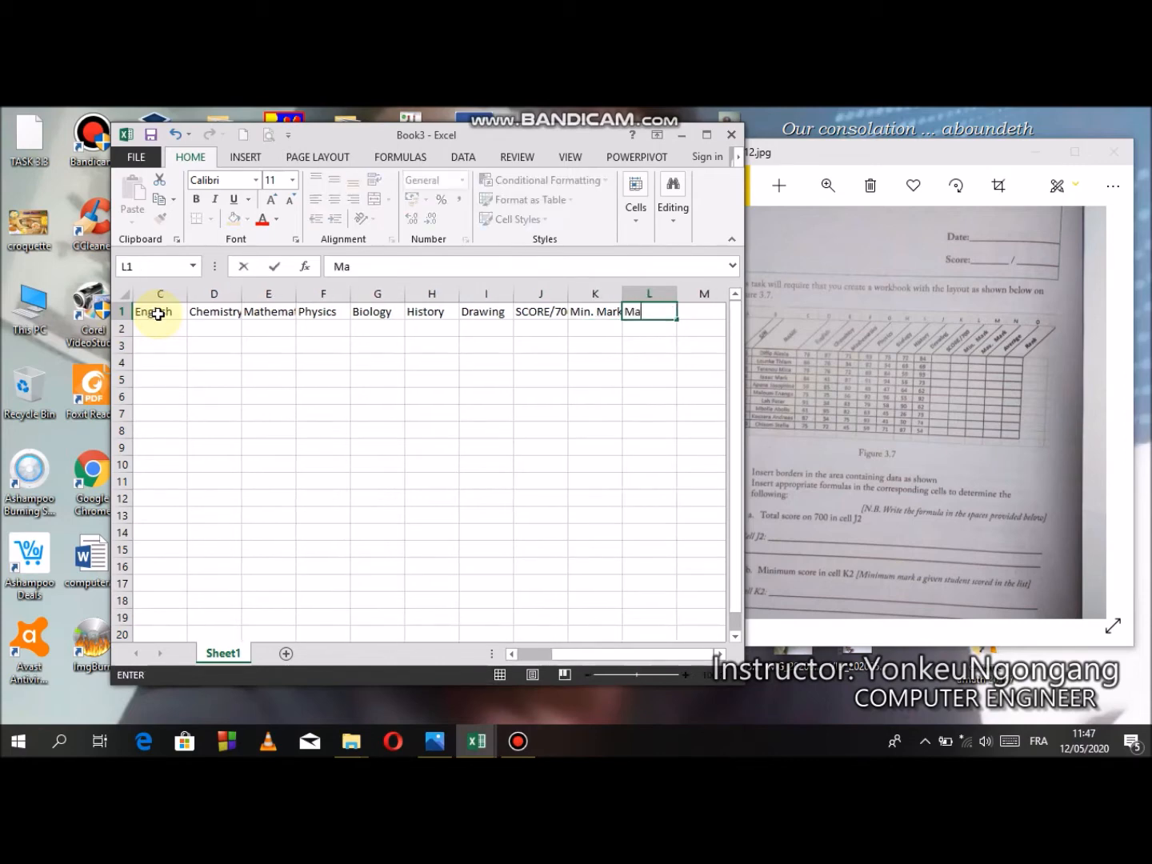
{"action": "type", "text": "x. Mark"}
{"action": "key", "text": "ctrl+Return"}
{"action": "key", "text": "Tab"}
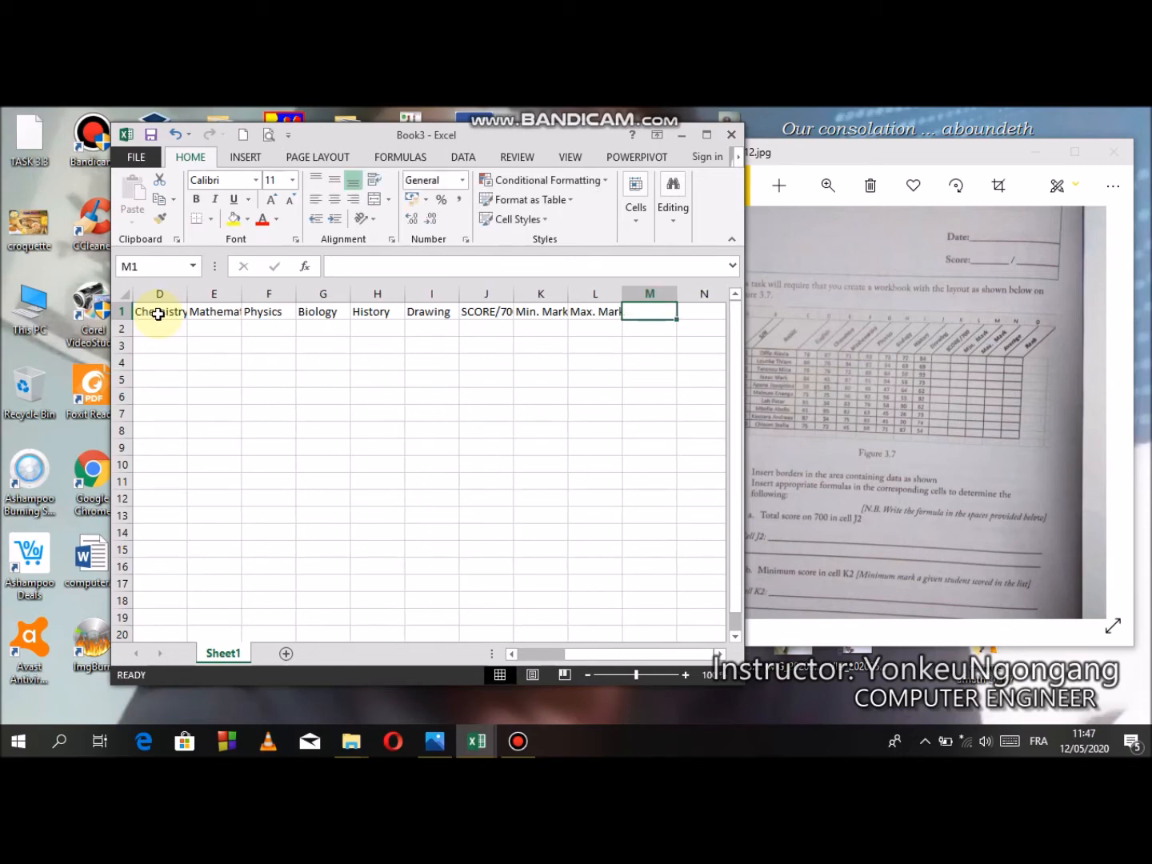
- Enter the headings Average in M1 and Rank in N1, checking the header row against the task photo
{"action": "type", "text": "Average"}
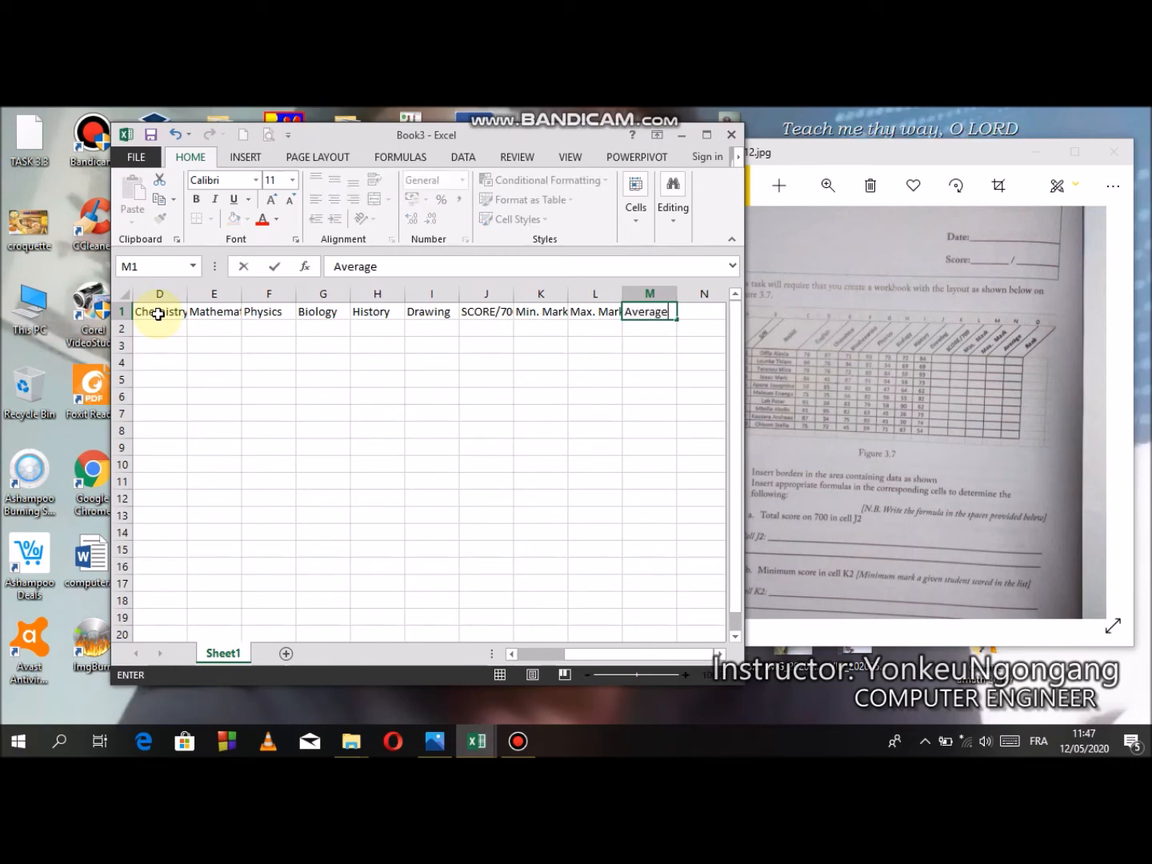
{"action": "key", "text": "Tab"}
{"action": "type", "text": "Rank"}
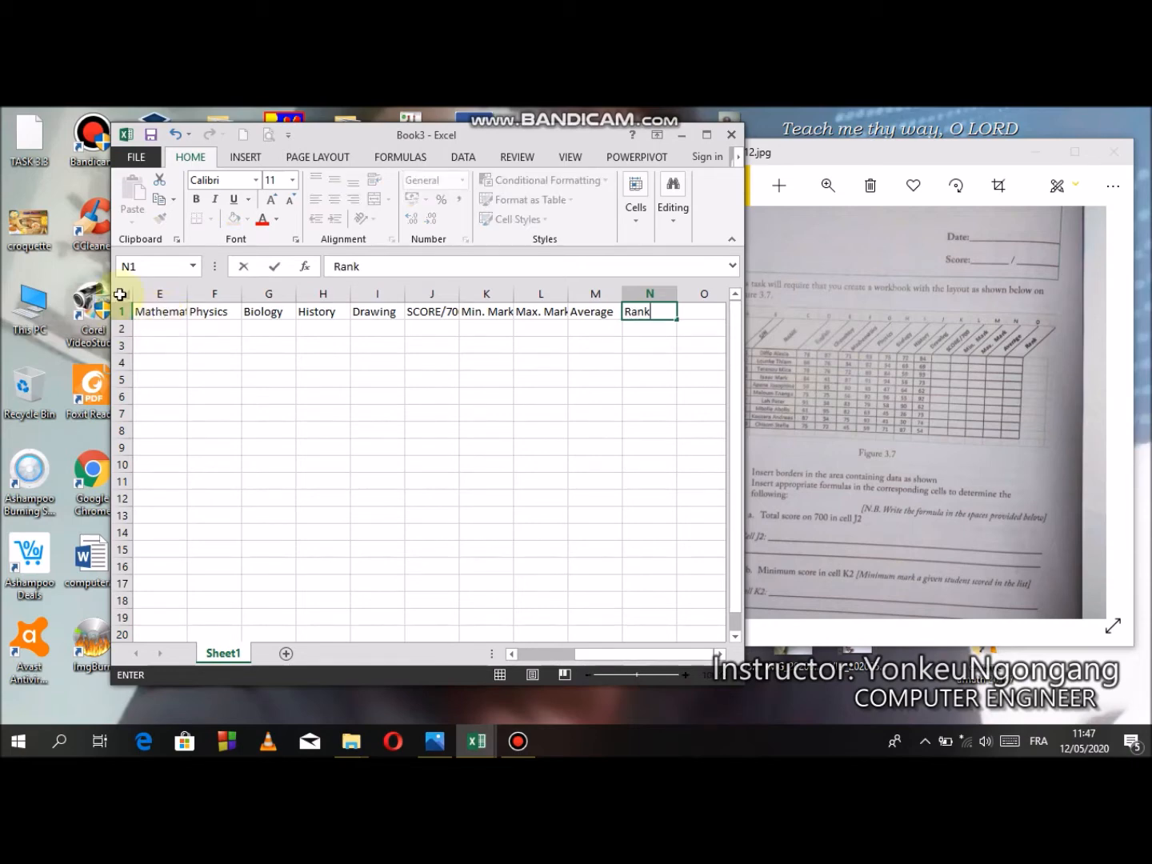
{"action": "left_click_drag", "start_coordinate": [608, 656], "coordinate": [504, 654]}
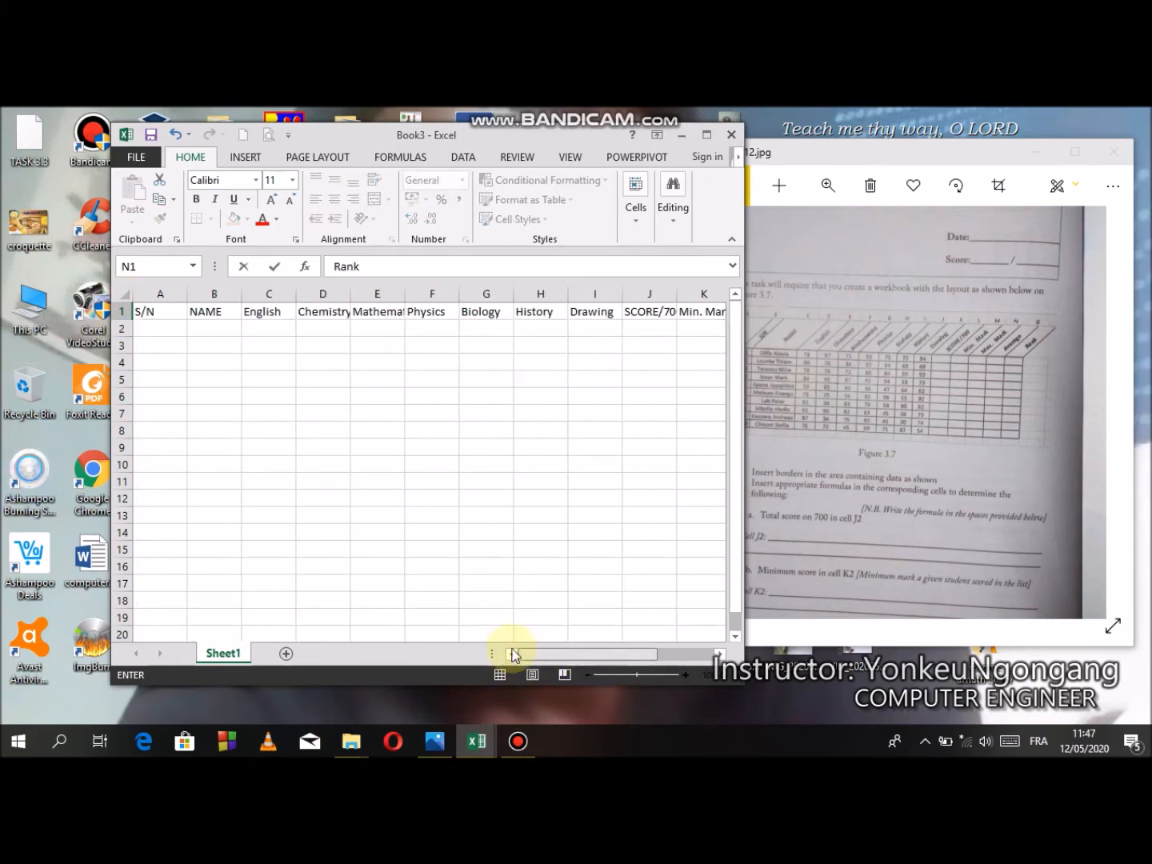
{"action": "left_click", "coordinate": [972, 424]}
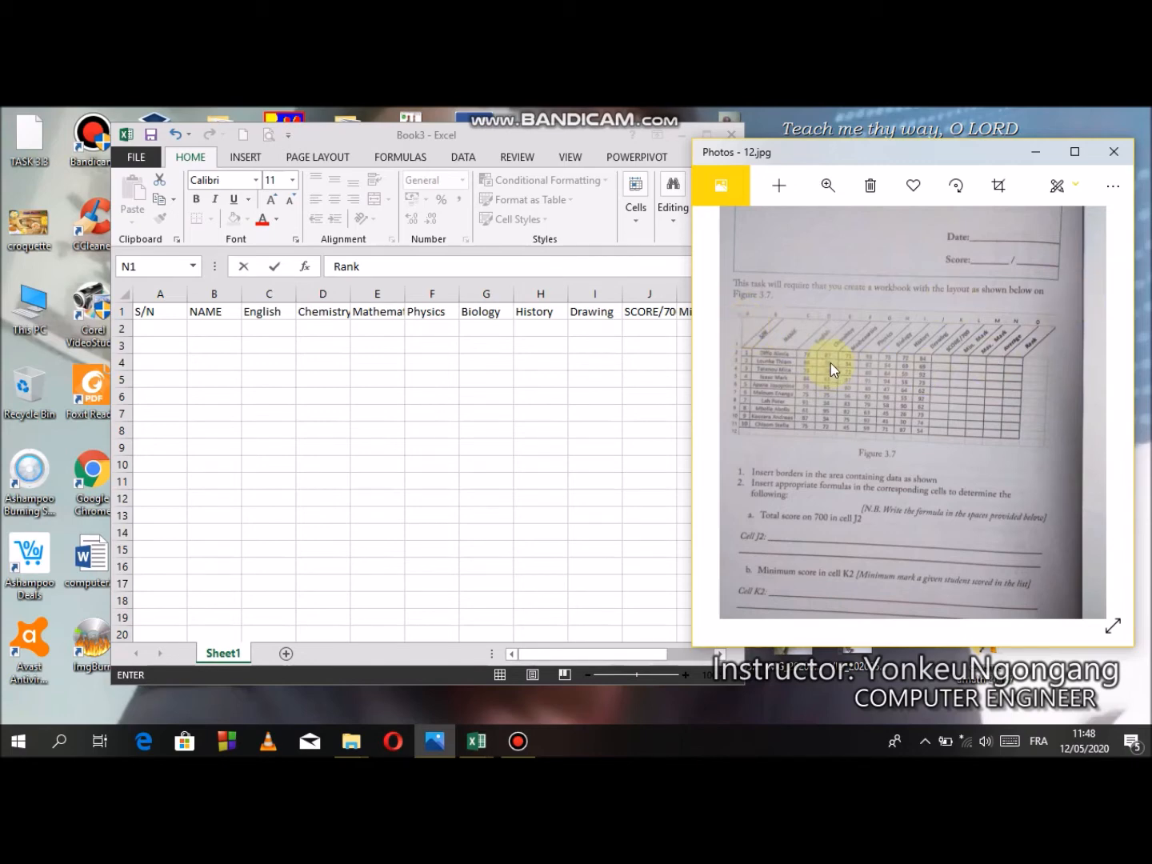
{"action": "left_click", "coordinate": [666, 306]}
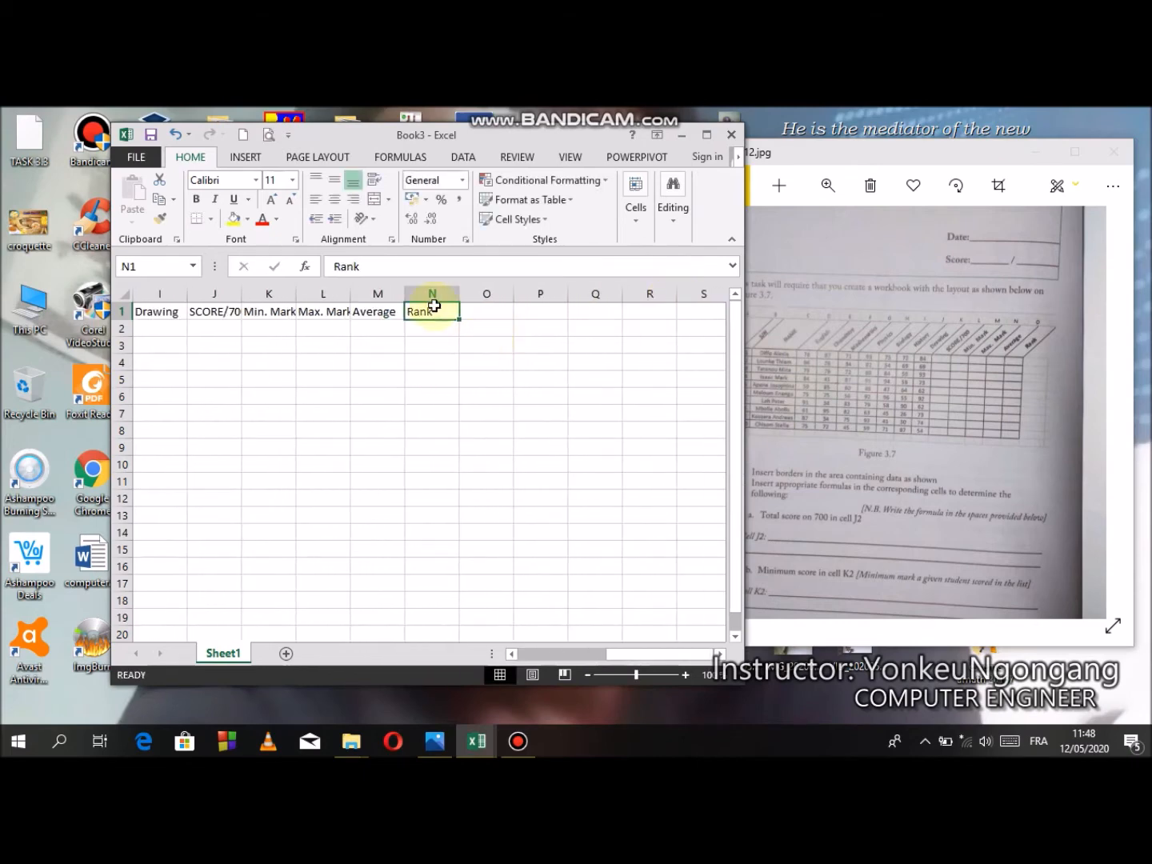
- Widen column L and column J so the Max. Mark and SCORE/700 headings fit
{"action": "left_click_drag", "start_coordinate": [350, 291], "coordinate": [378, 292]}
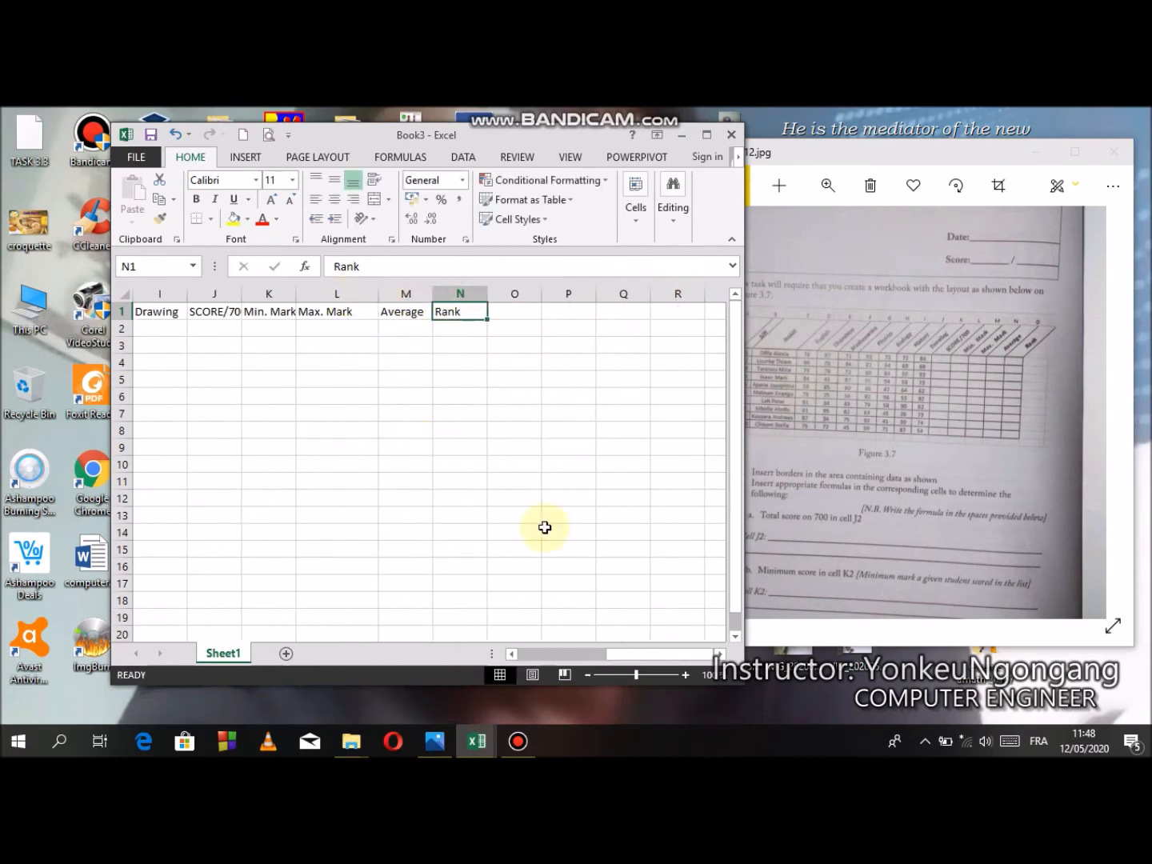
{"action": "left_click_drag", "start_coordinate": [601, 653], "coordinate": [504, 650]}
{"action": "left_click_drag", "start_coordinate": [674, 299], "coordinate": [697, 298]}
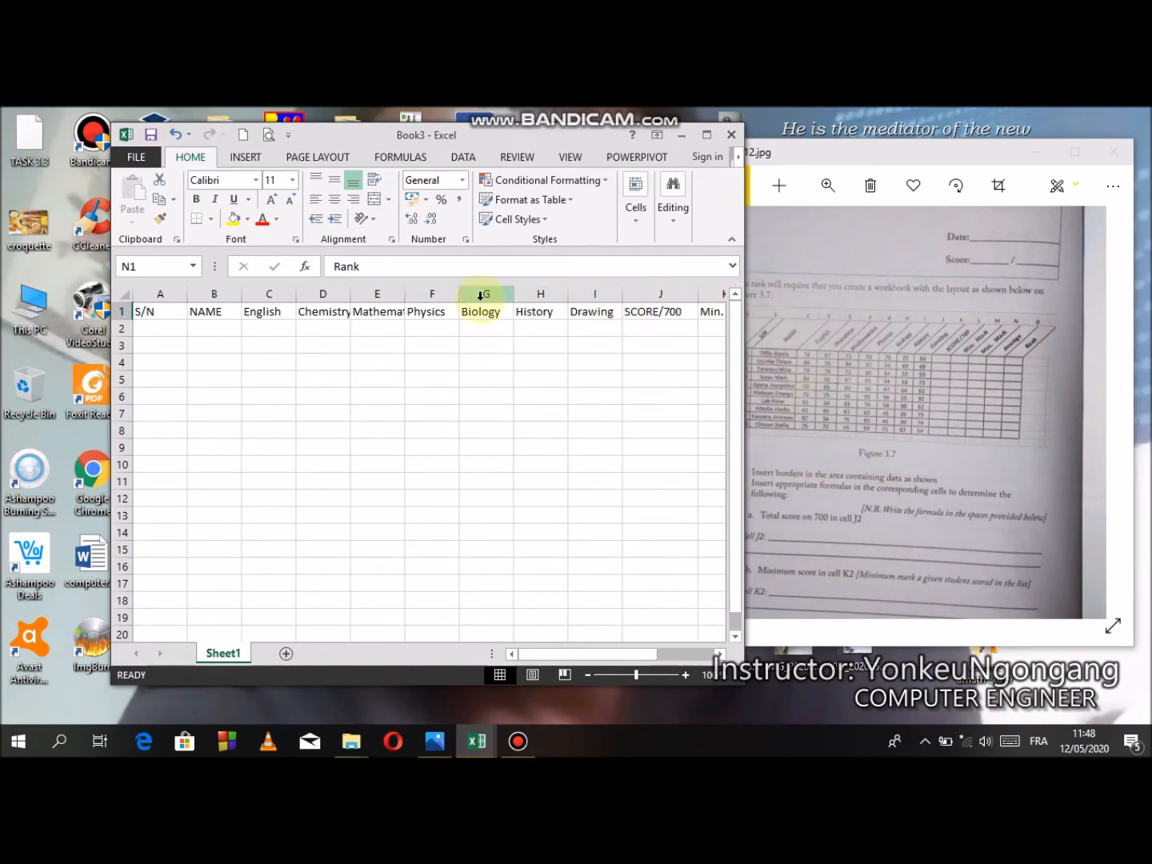
- Widen columns E and D so the Mathematics and Chemistry headings fit
{"action": "left_click_drag", "start_coordinate": [406, 294], "coordinate": [435, 295]}
{"action": "left_click_drag", "start_coordinate": [349, 295], "coordinate": [373, 291]}
{"action": "left_click", "coordinate": [165, 327]}
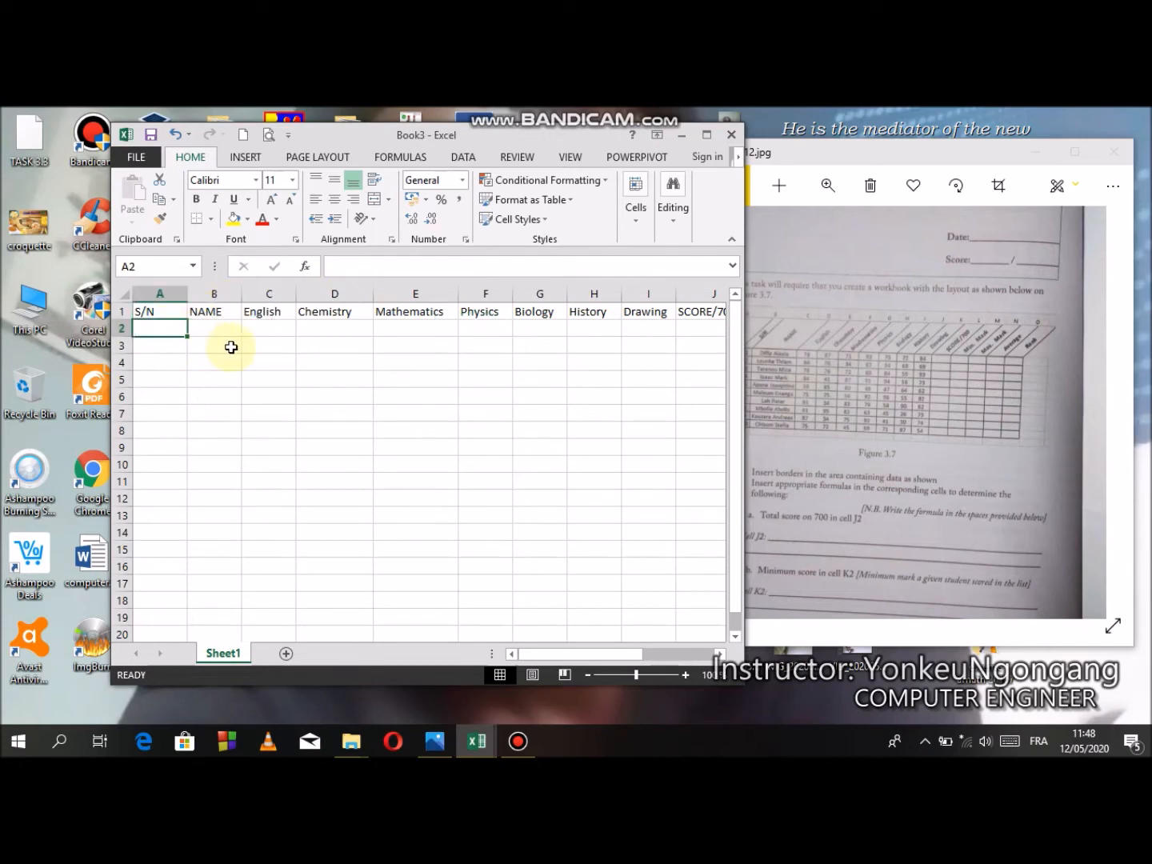
- Enter serial number 1 in cell A2 under the S/N heading
{"action": "left_click", "coordinate": [854, 404]}
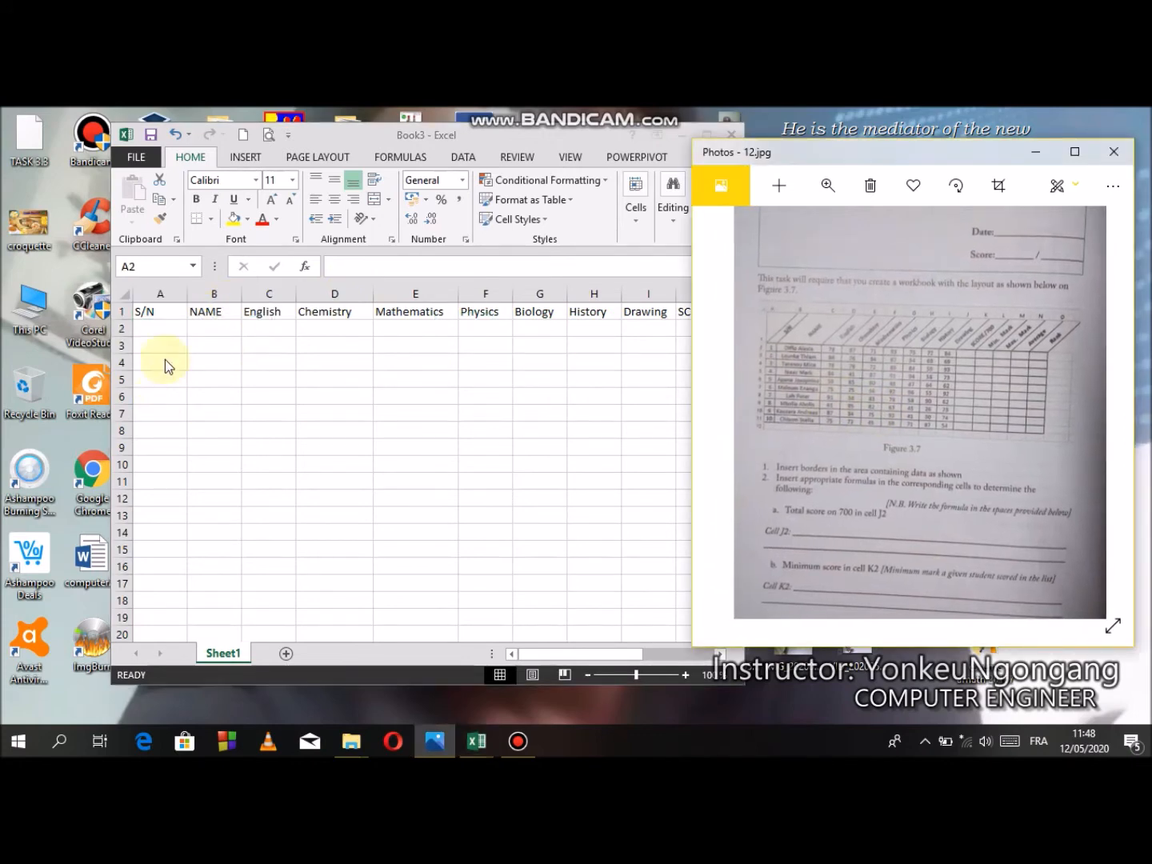
{"action": "left_click", "coordinate": [160, 330]}
{"action": "type", "text": "1"}
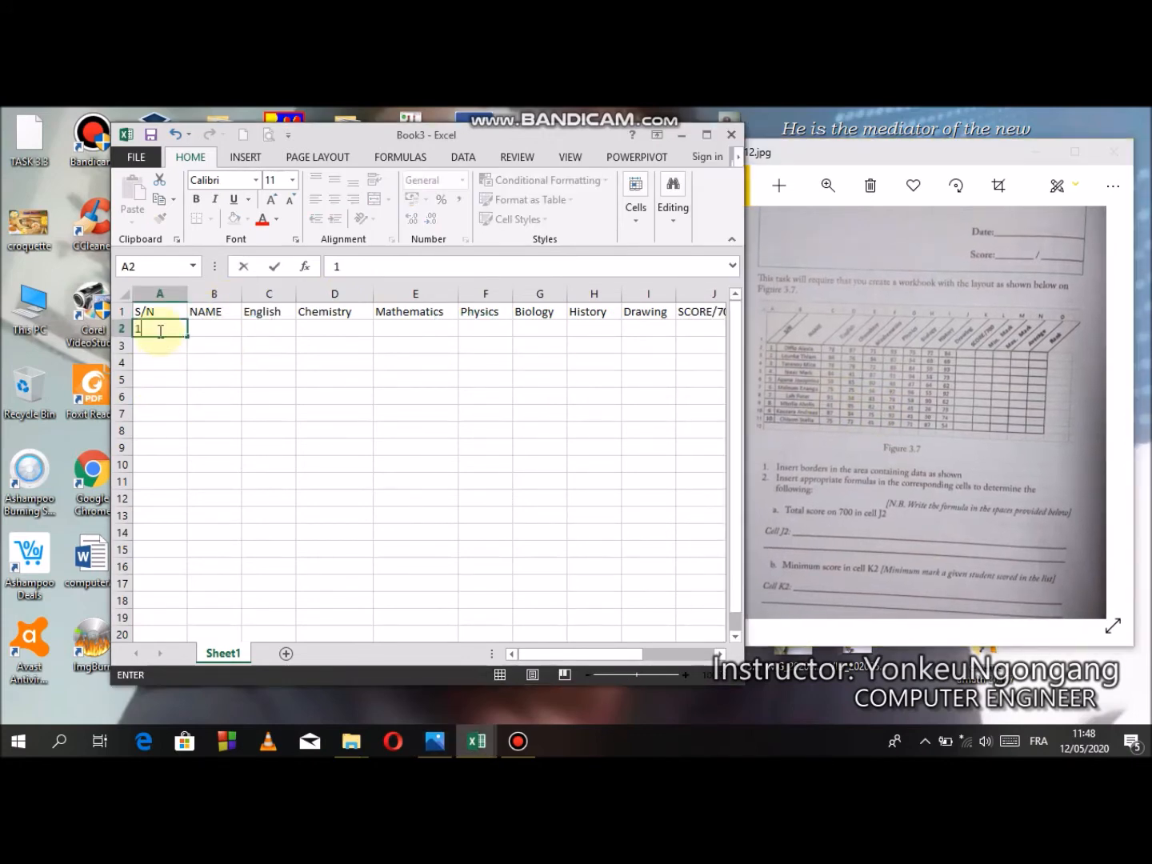
- Enter the formula =A2+1 in cell A3
{"action": "left_click", "coordinate": [157, 348]}
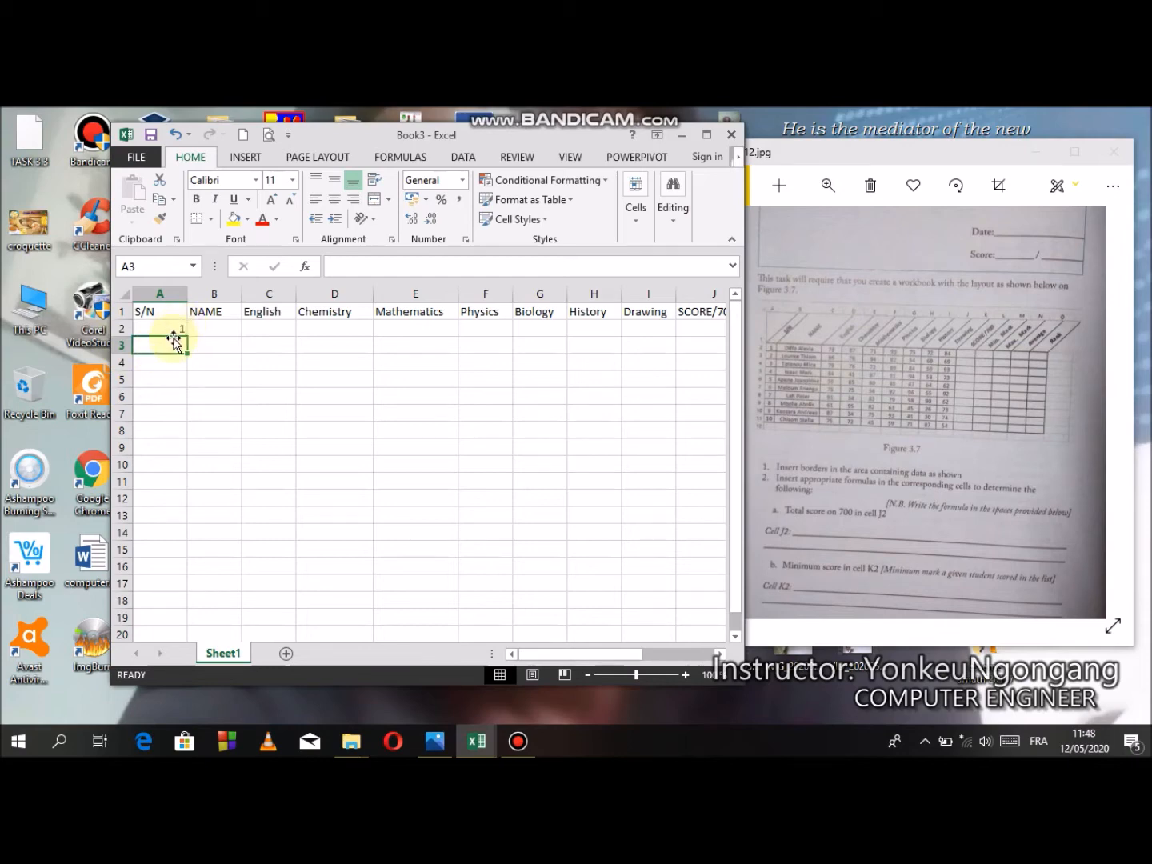
{"action": "type", "text": "="}
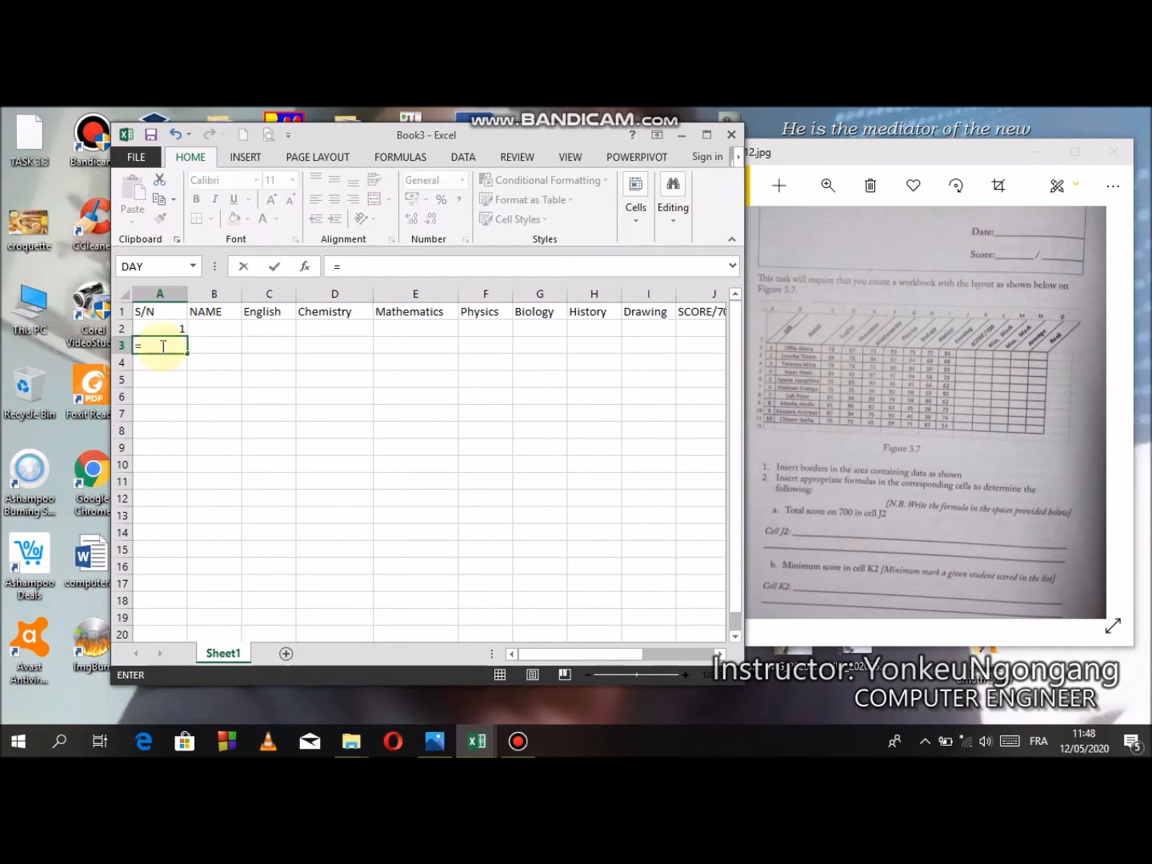
{"action": "left_click", "coordinate": [161, 329]}
{"action": "type", "text": "+"}
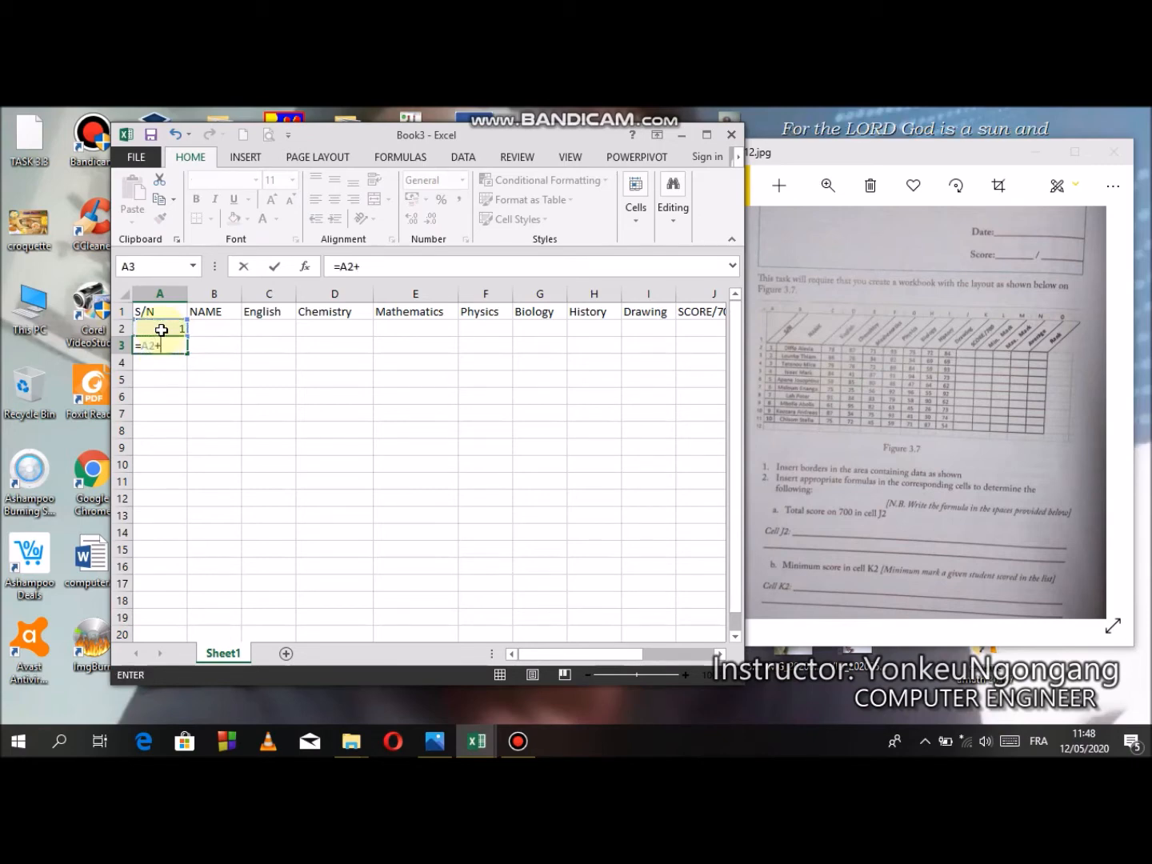
{"action": "type", "text": "1"}
{"action": "key", "text": "Return"}
- Fill the serial number formula from A3 down to A11
{"action": "left_click", "coordinate": [171, 344]}
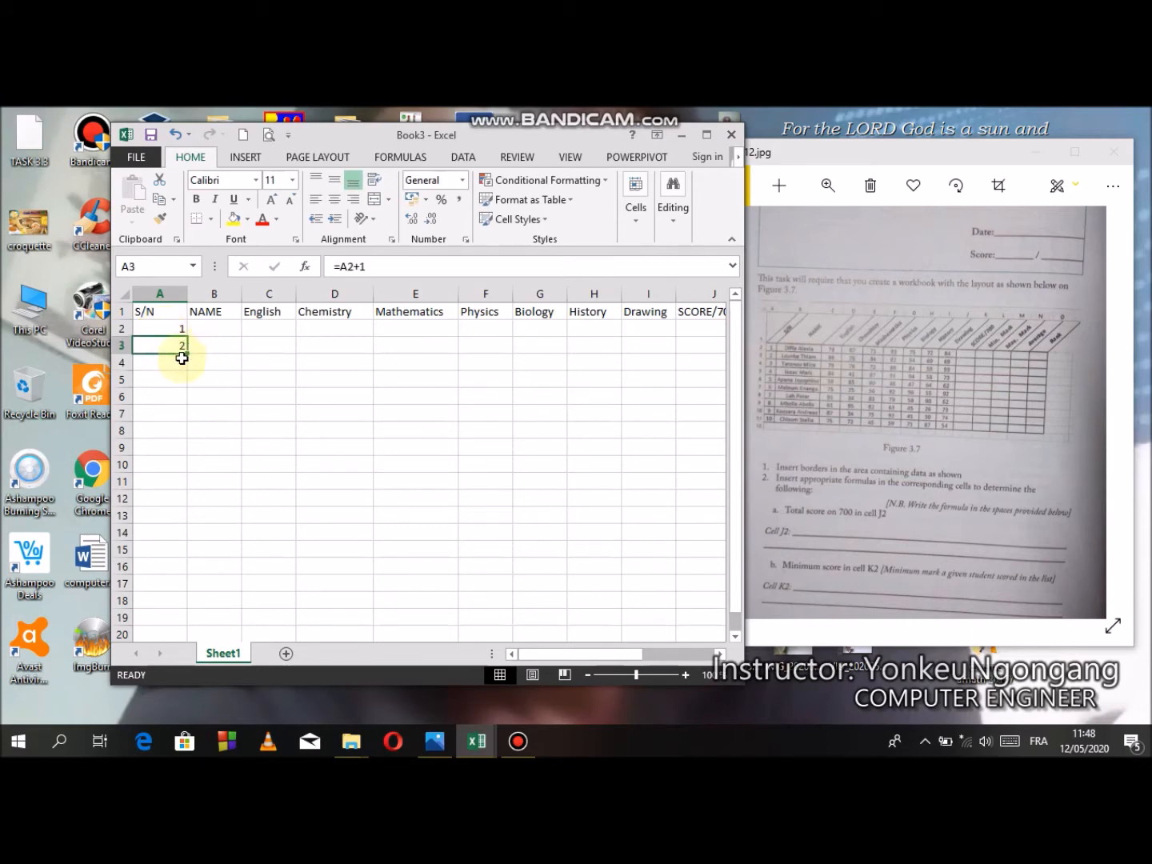
{"action": "left_click_drag", "start_coordinate": [186, 355], "coordinate": [185, 356]}
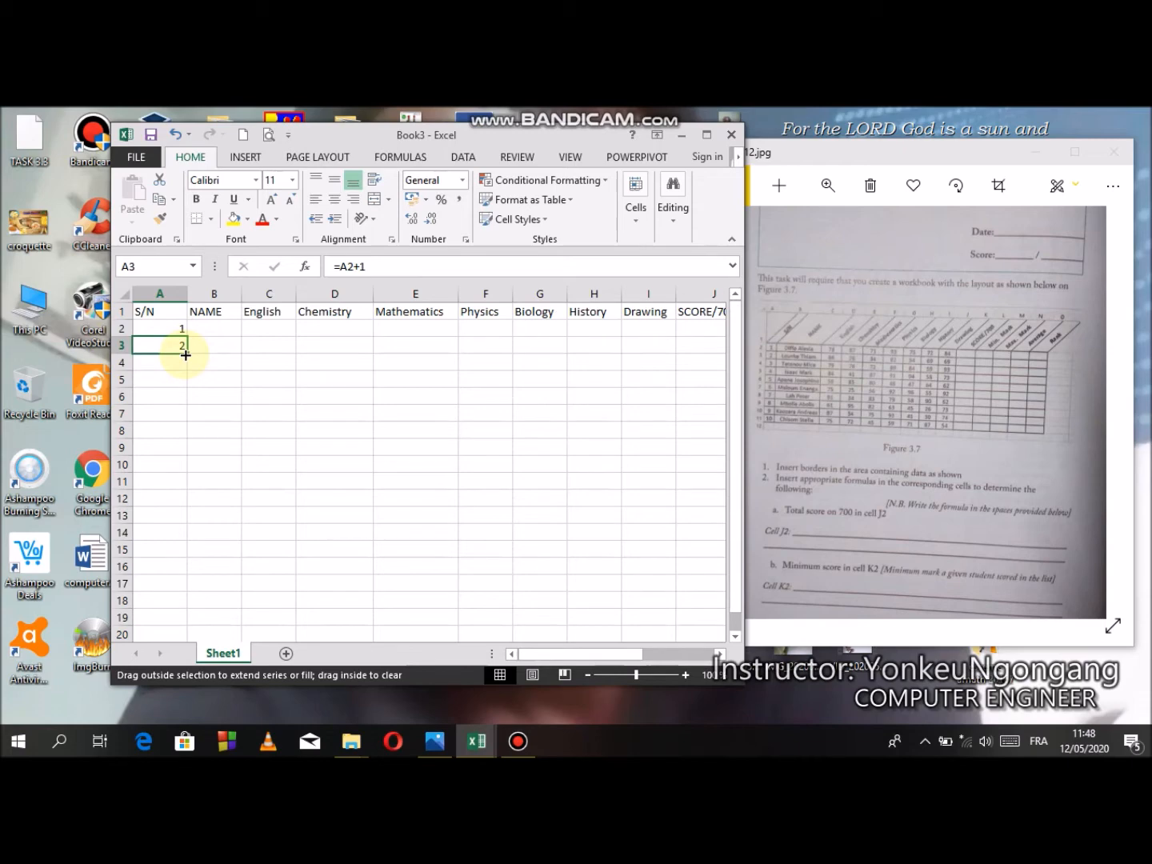
{"action": "left_click_drag", "start_coordinate": [186, 355], "coordinate": [184, 488]}
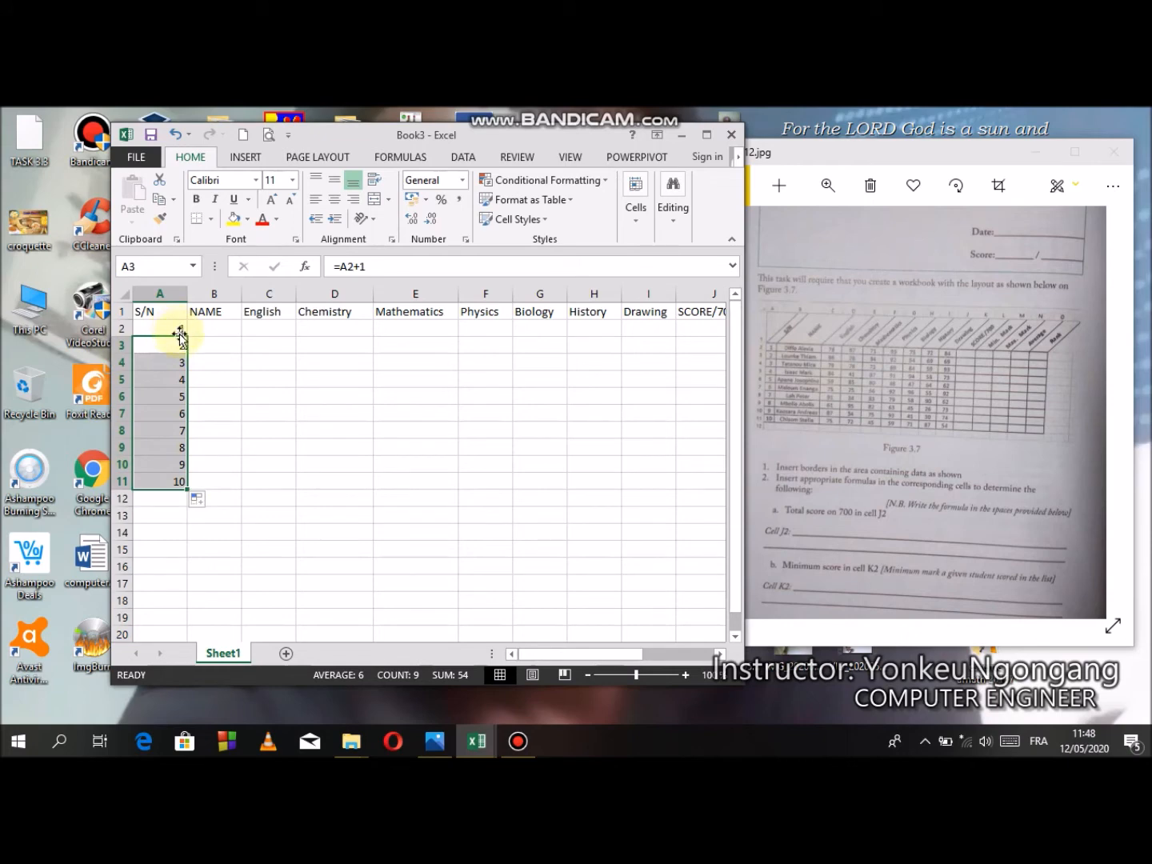
- Enter the first student's full name from the task photo in cell B2
{"action": "left_click", "coordinate": [213, 328]}
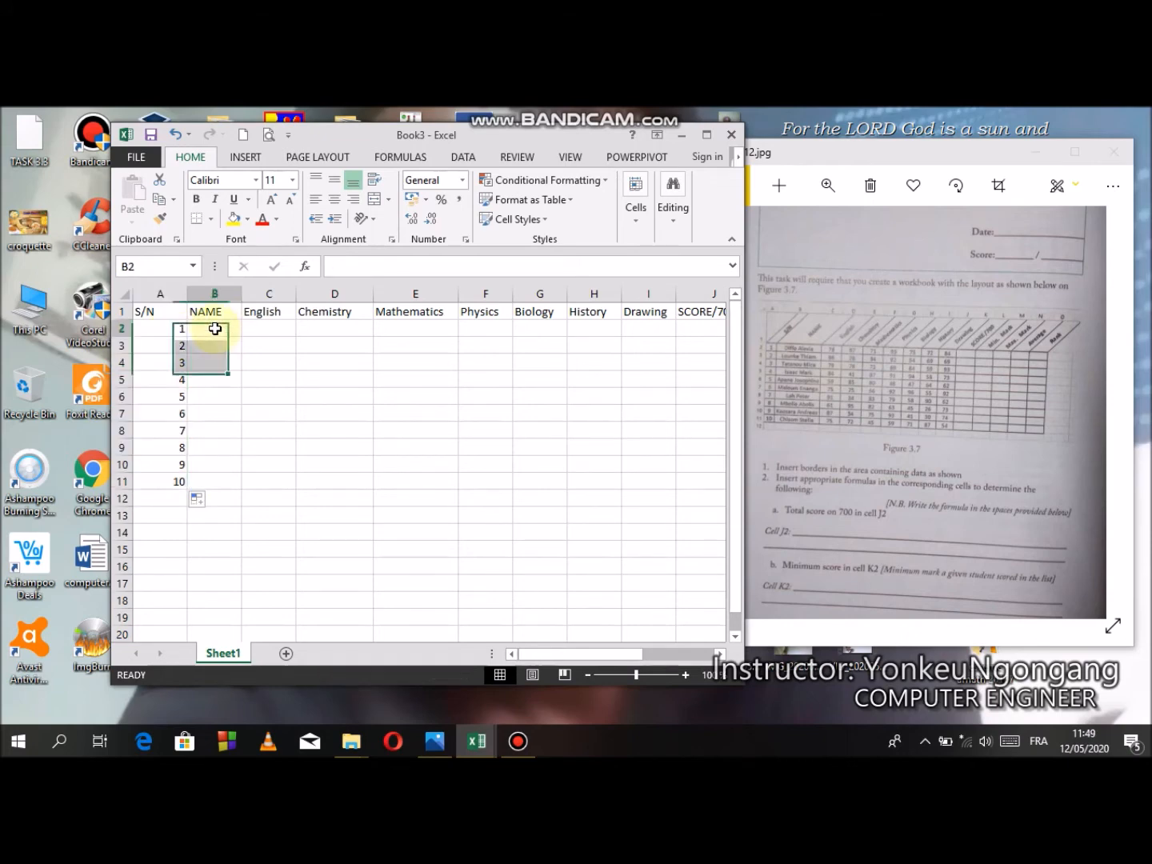
{"action": "type", "text": "Di"}
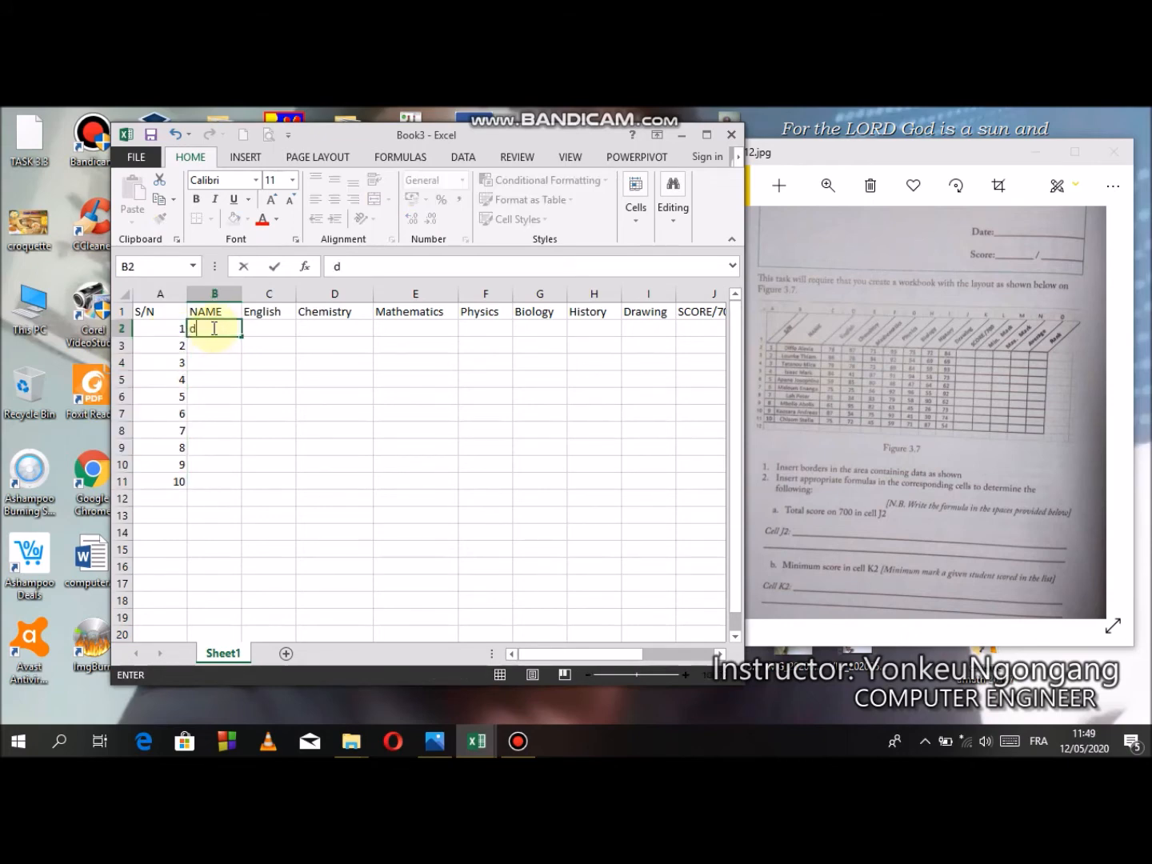
{"action": "type", "text": "ffo Alexia"}
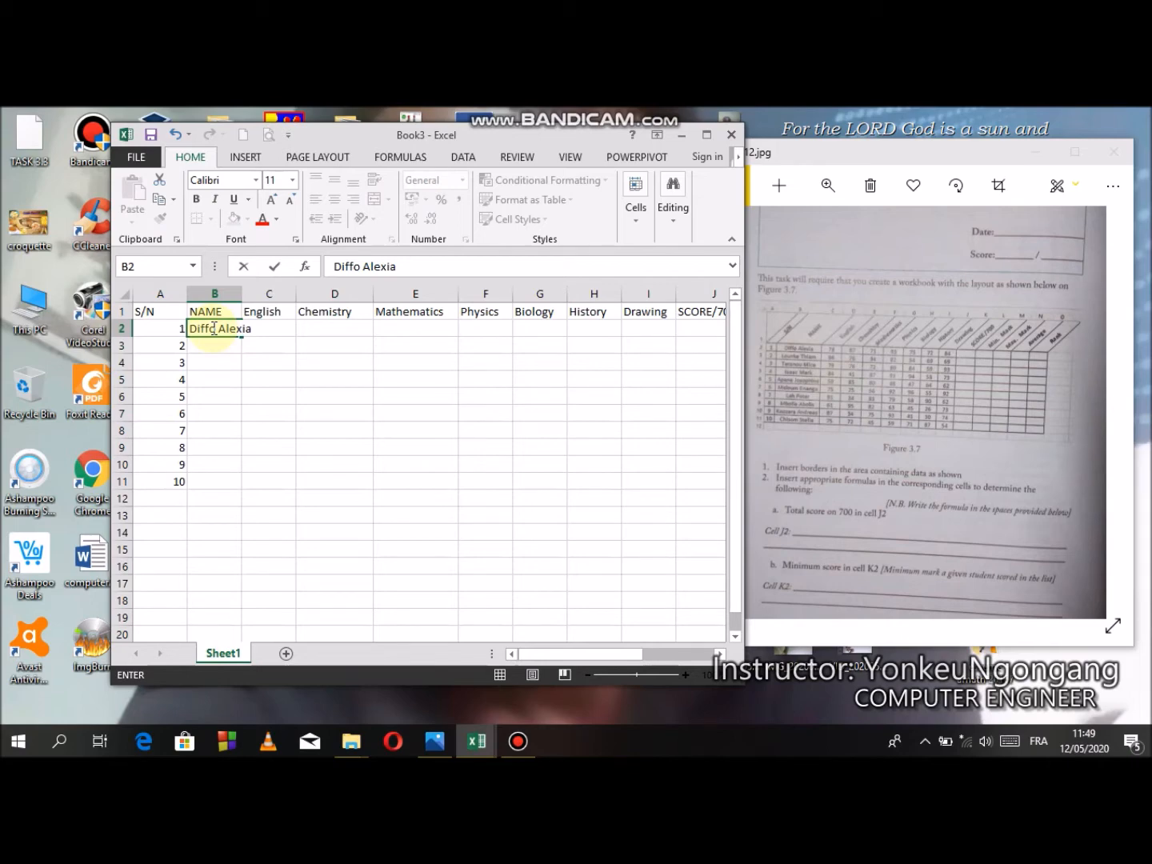
{"action": "key", "text": "Return"}
- Enter the second student's full name from the task photo in cell B3
{"action": "type", "text": "Lo"}
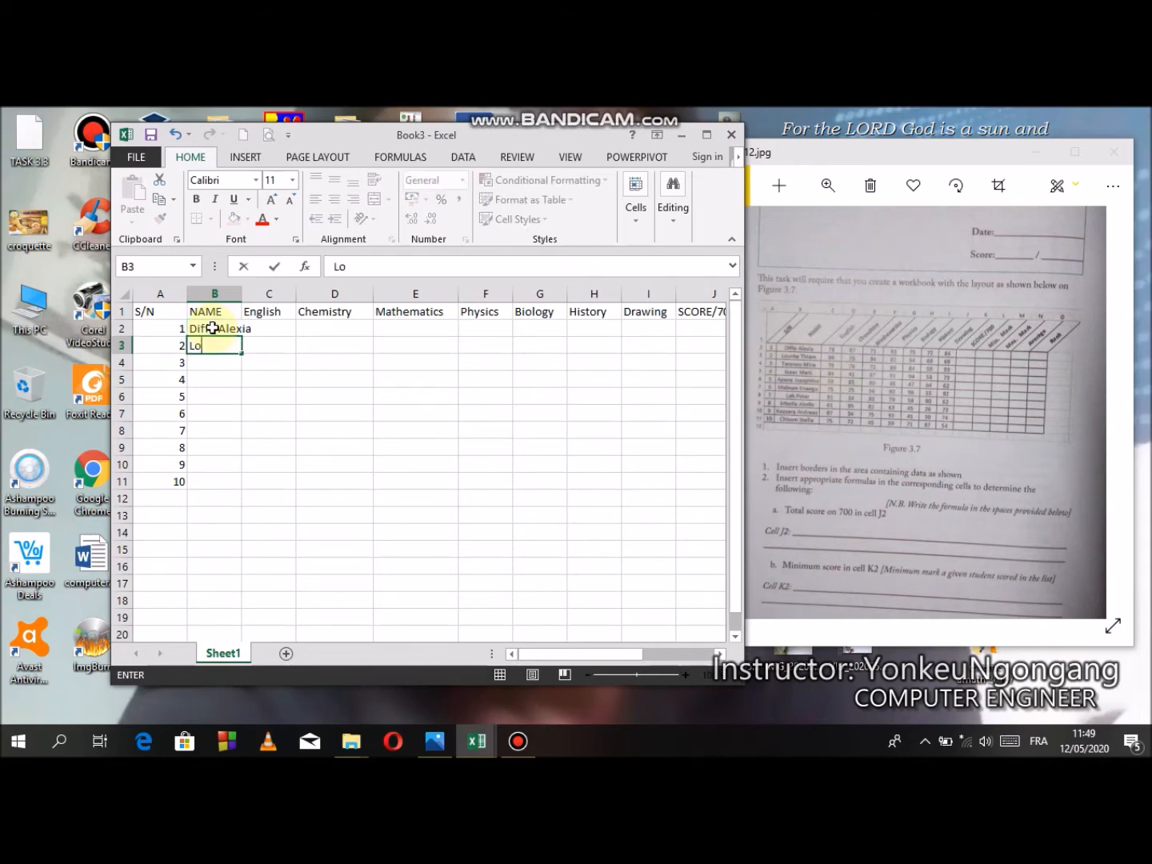
{"action": "type", "text": "unke Thiam"}
{"action": "key", "text": "Return"}
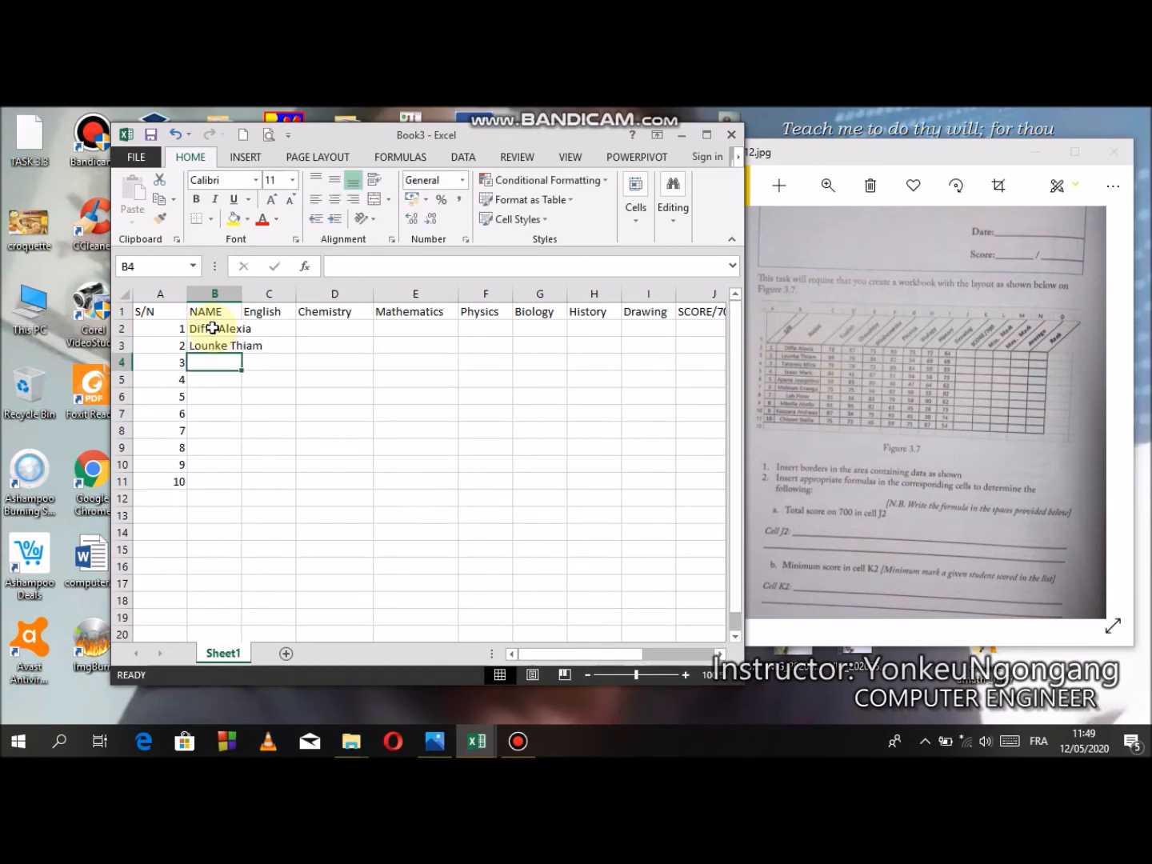
- Enter the third and fourth students' full names in cells B4 and B5
{"action": "type", "text": "Tetenou Ml"}
{"action": "type", "text": "ca"}
{"action": "key", "text": "Return"}
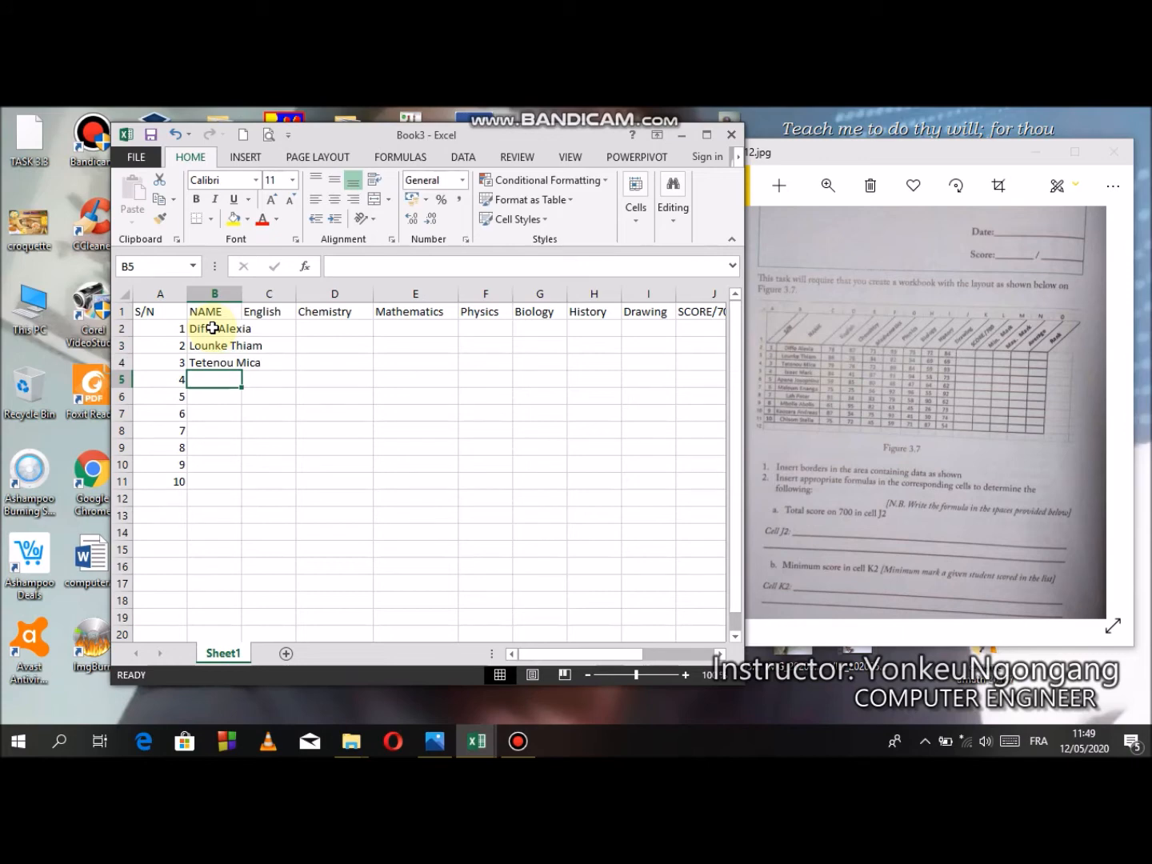
{"action": "type", "text": "Isa"}
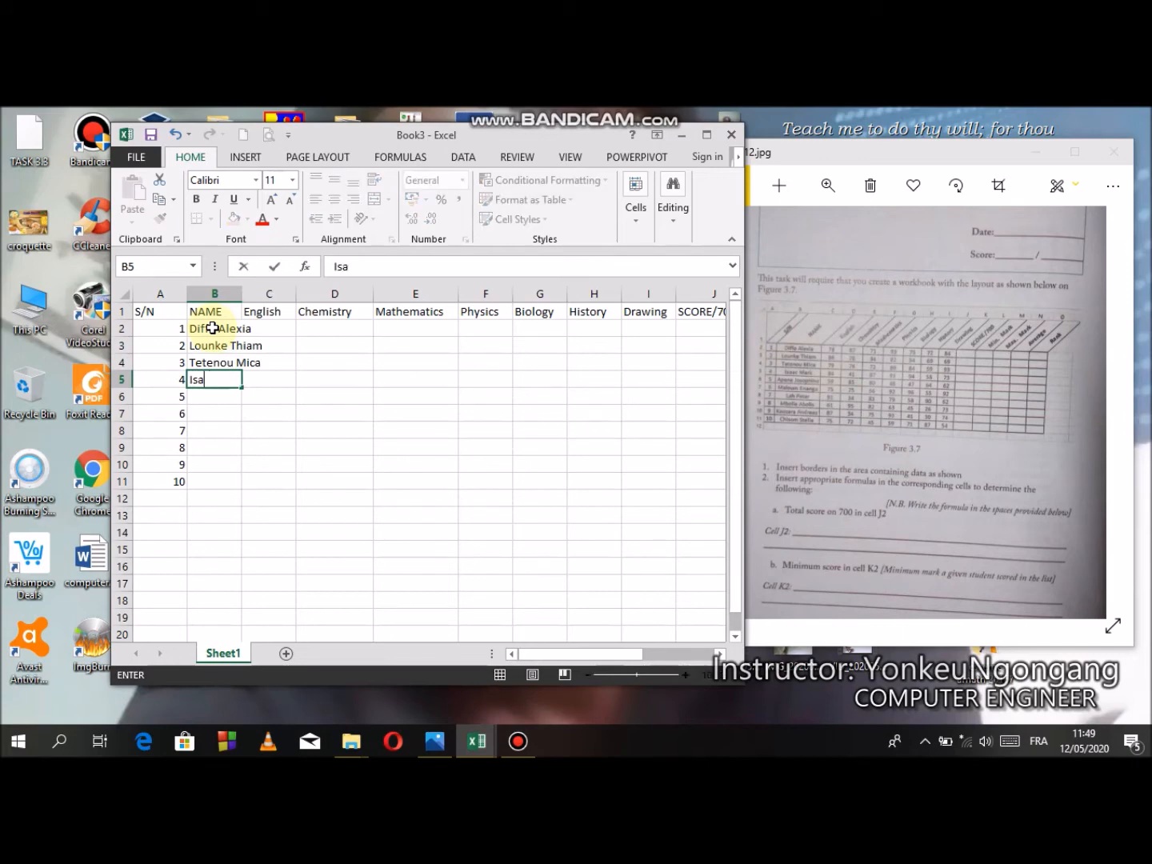
{"action": "type", "text": "ac Mark"}
{"action": "key", "text": "Return"}
- Enter the fifth student's full name from the task photo in cell B6
{"action": "type", "text": "Ape"}
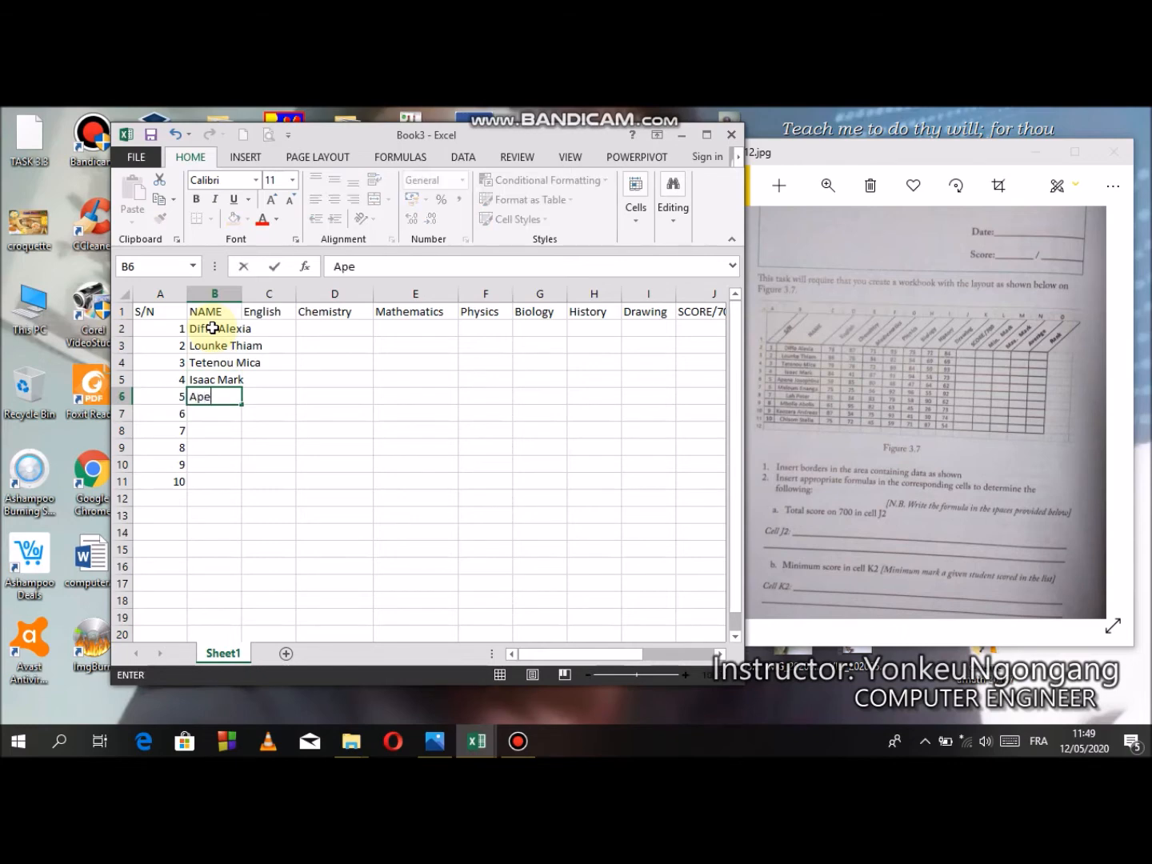
{"action": "type", "text": "ne Josophine"}
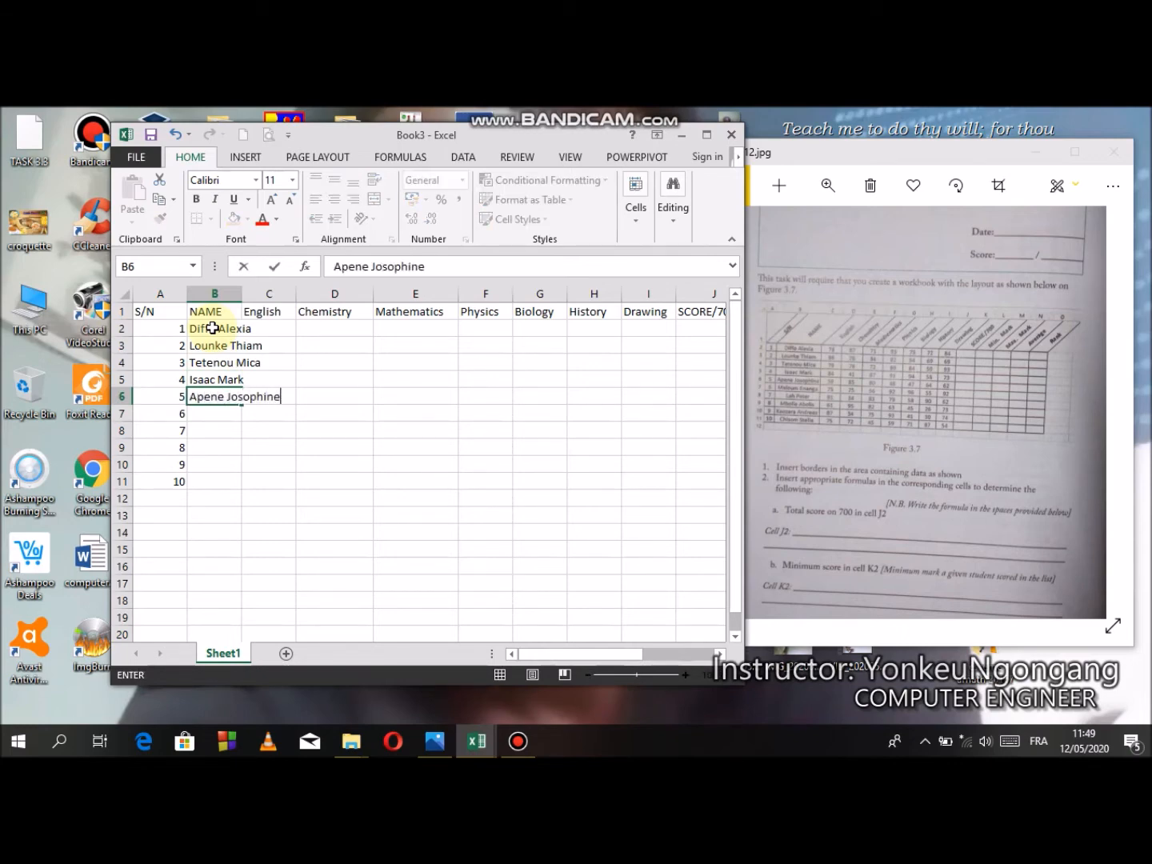
{"action": "key", "text": "Return"}
- Enter the sixth student's full name from the task photo in cell B7
{"action": "type", "text": "Malo"}
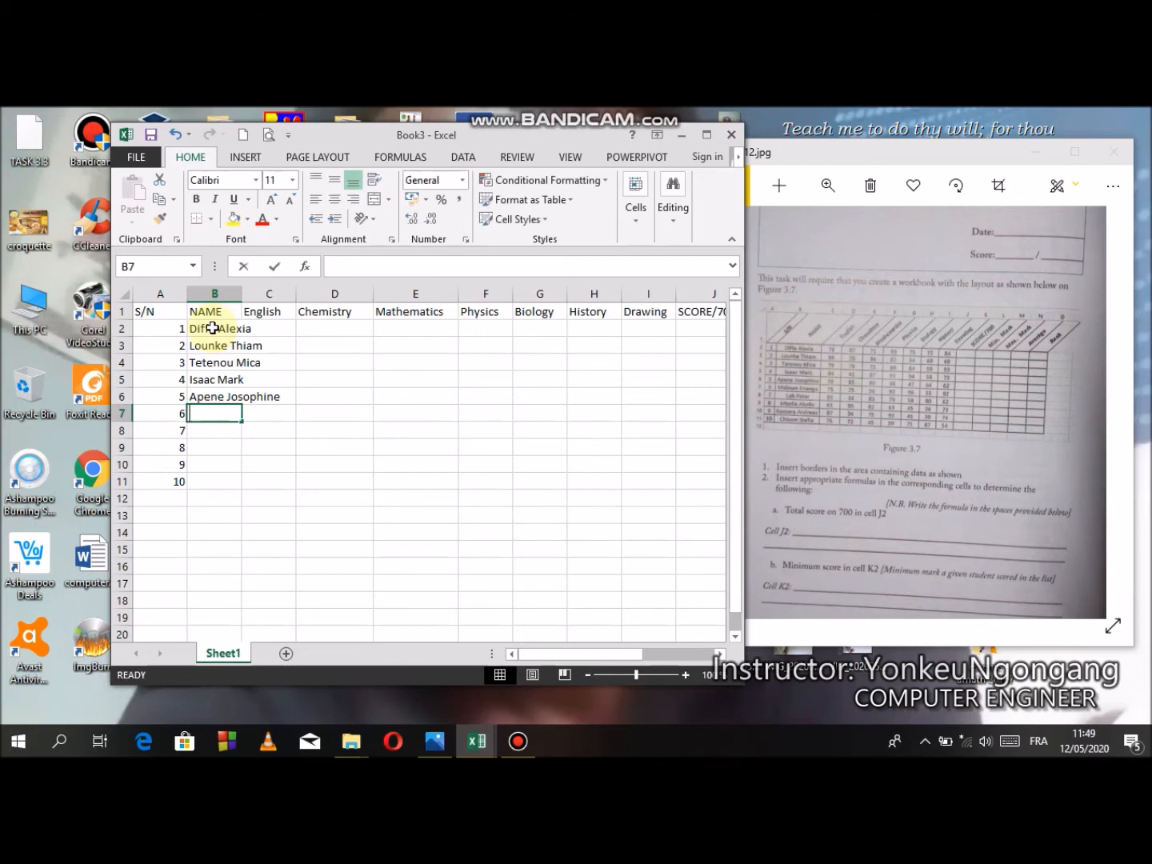
{"action": "type", "text": "u"}
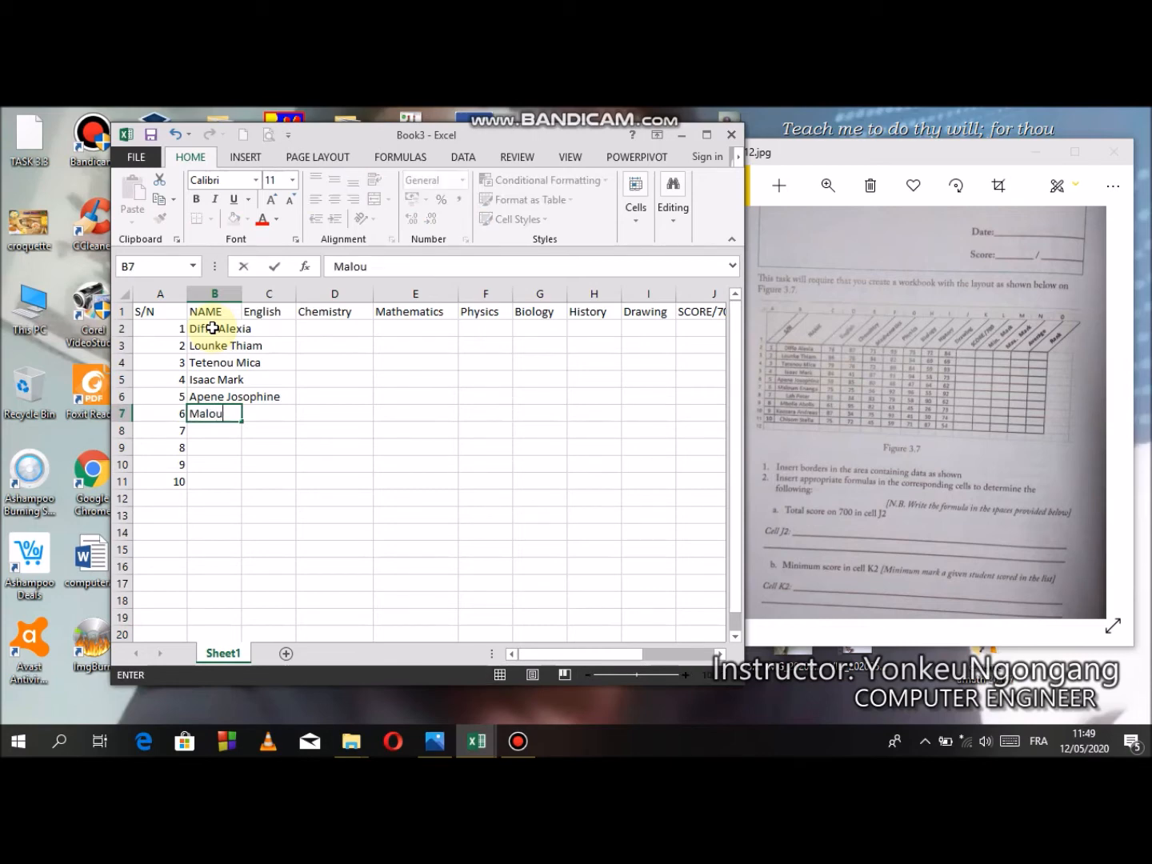
{"action": "type", "text": "m Enanag"}
{"action": "key", "text": "BackSpace"}
{"action": "key", "text": "BackSpace"}
{"action": "type", "text": "ga"}
{"action": "key", "text": "Return"}
- Enter the seventh student's full name from the task photo in cell B8
{"action": "type", "text": "Lag"}
{"action": "key", "text": "BackSpace"}
{"action": "type", "text": "h Peter"}
{"action": "key", "text": "Return"}
- Enter the eighth student's full name from the task photo in cell B9
{"action": "type", "text": "Mbola"}
{"action": "key", "text": "BackSpace"}
{"action": "type", "text": "le A"}
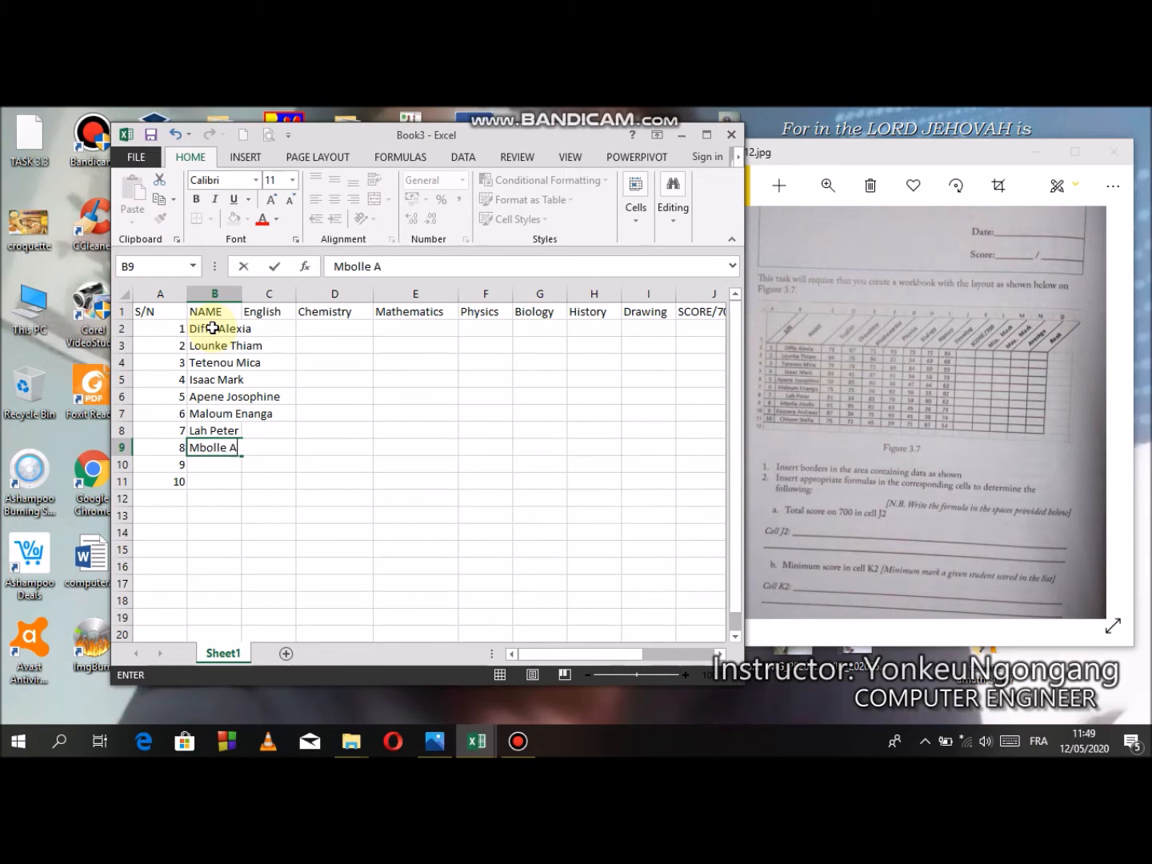
{"action": "type", "text": "bokis"}
{"action": "key", "text": "Return"}
- Enter the ninth student's full name from the task photo in cell B10
{"action": "type", "text": "KOA"}
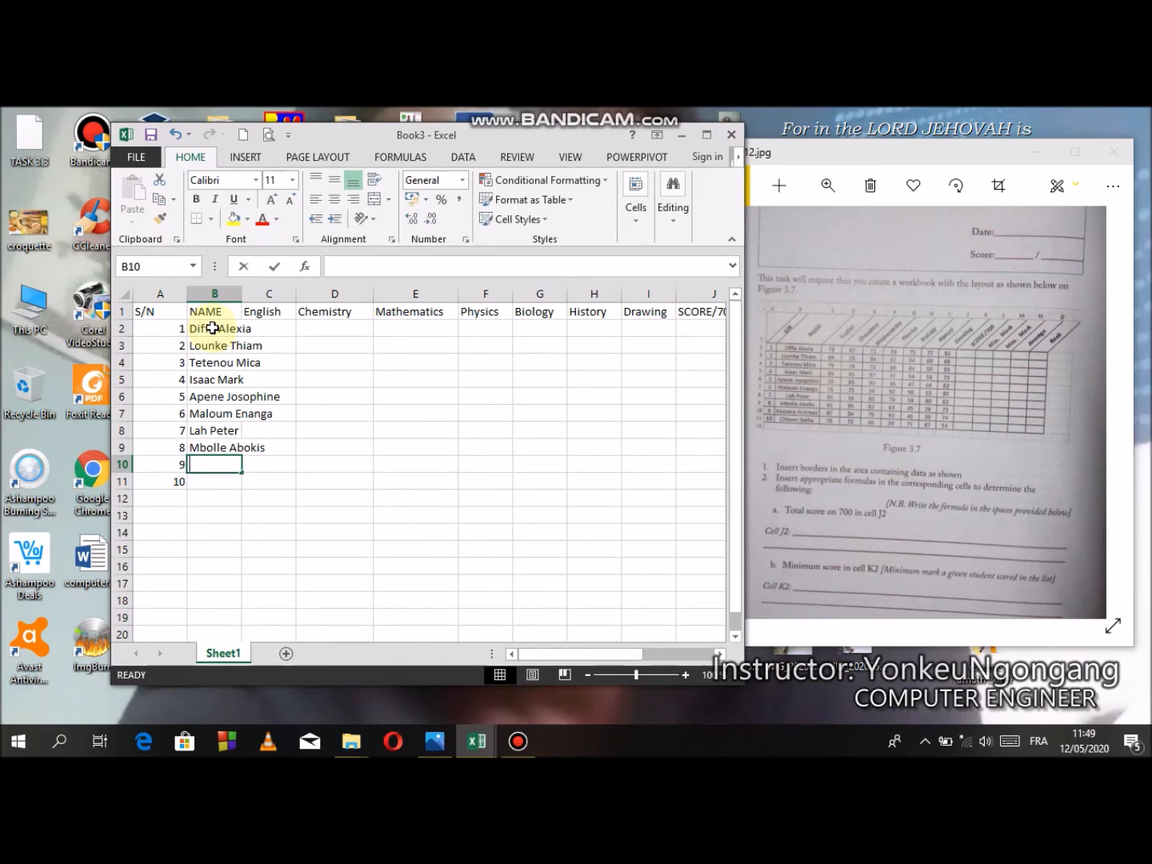
{"action": "key", "text": "BackSpace"}
{"action": "key", "text": "BackSpace"}
{"action": "type", "text": "o"}
{"action": "type", "text": "a"}
{"action": "key", "text": "BackSpace"}
{"action": "key", "text": "BackSpace"}
{"action": "type", "text": "aozara"}
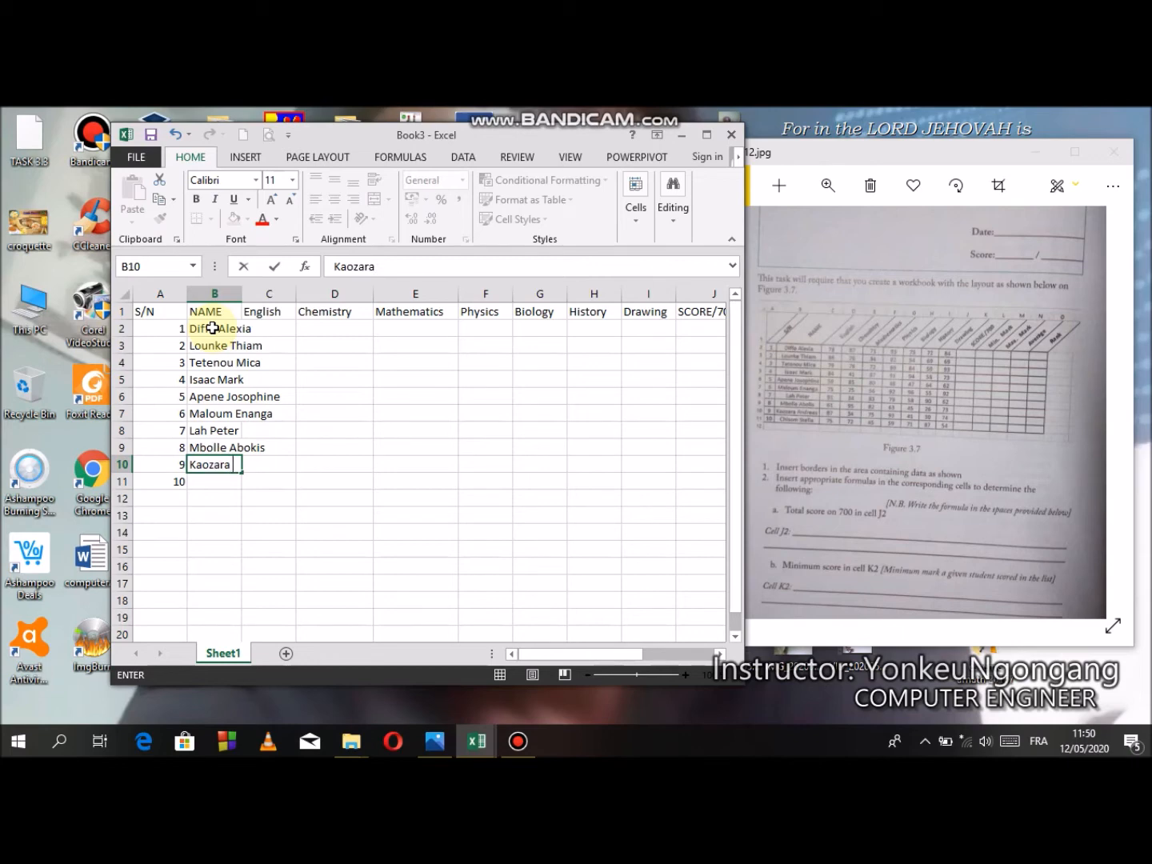
{"action": "type", "text": " Andreas"}
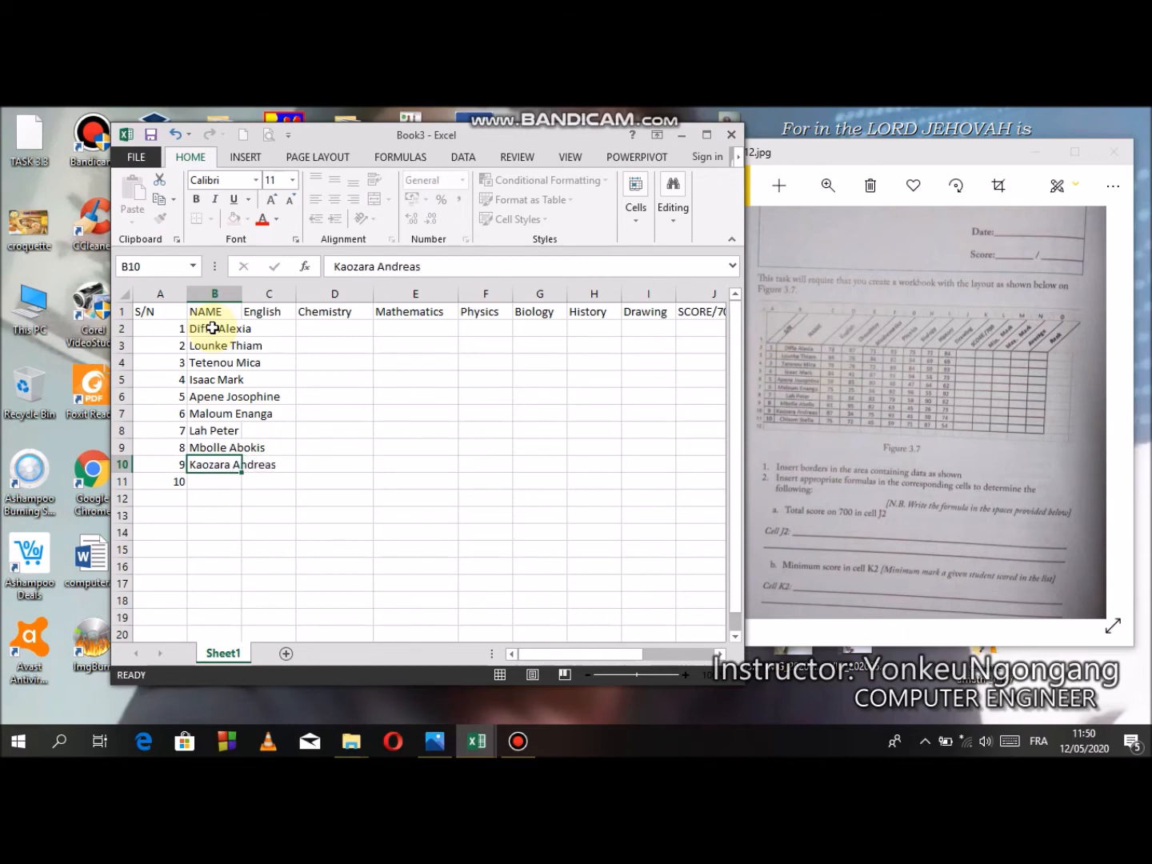
{"action": "key", "text": "Return"}
- Enter the tenth student's full name in cell B11 and widen column B so all the names fit
{"action": "type", "text": "Chisom Stella"}
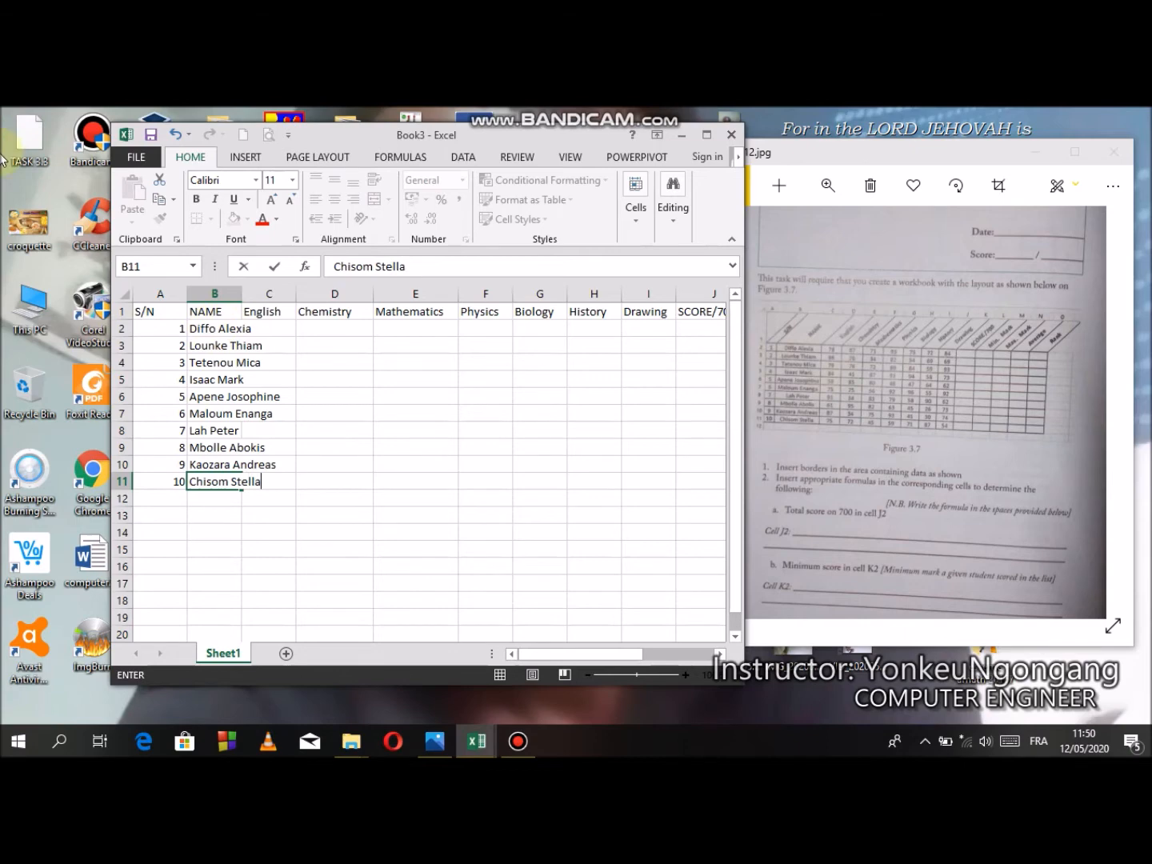
{"action": "left_click", "coordinate": [243, 312]}
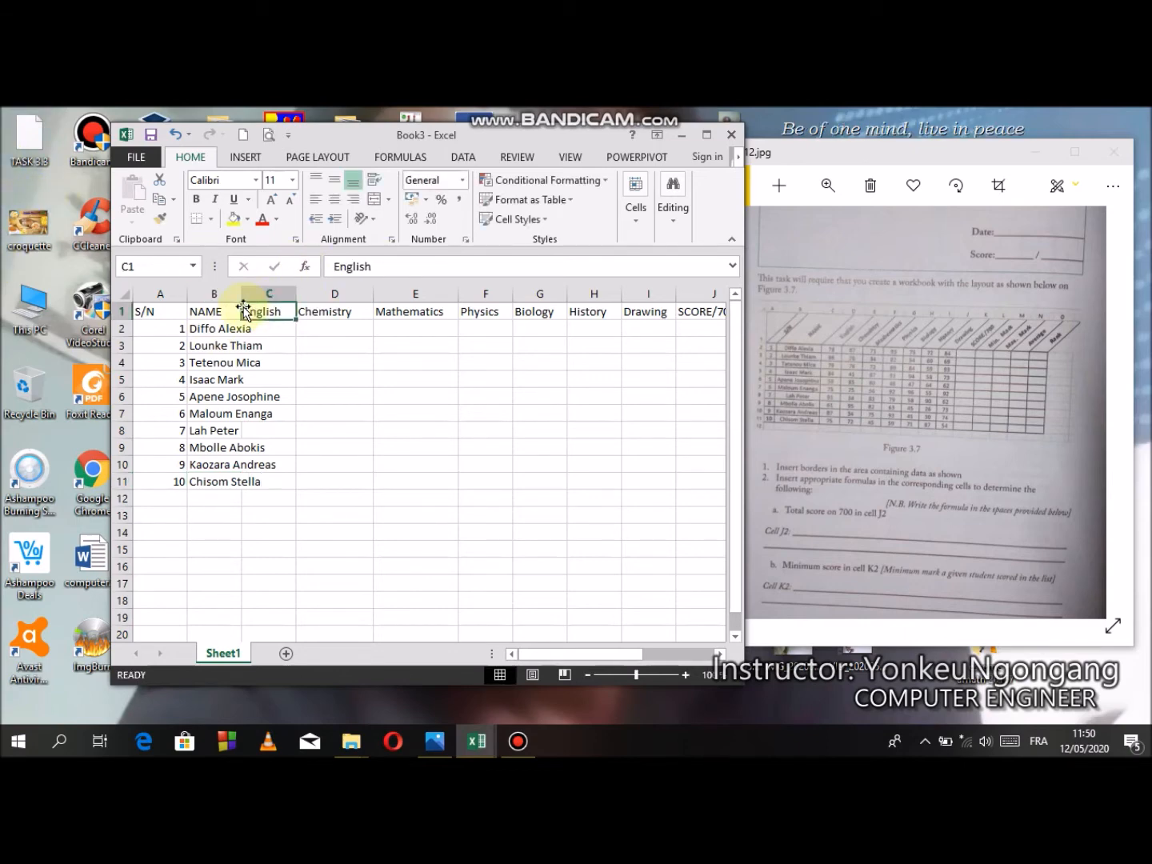
{"action": "left_click_drag", "start_coordinate": [243, 293], "coordinate": [287, 297]}
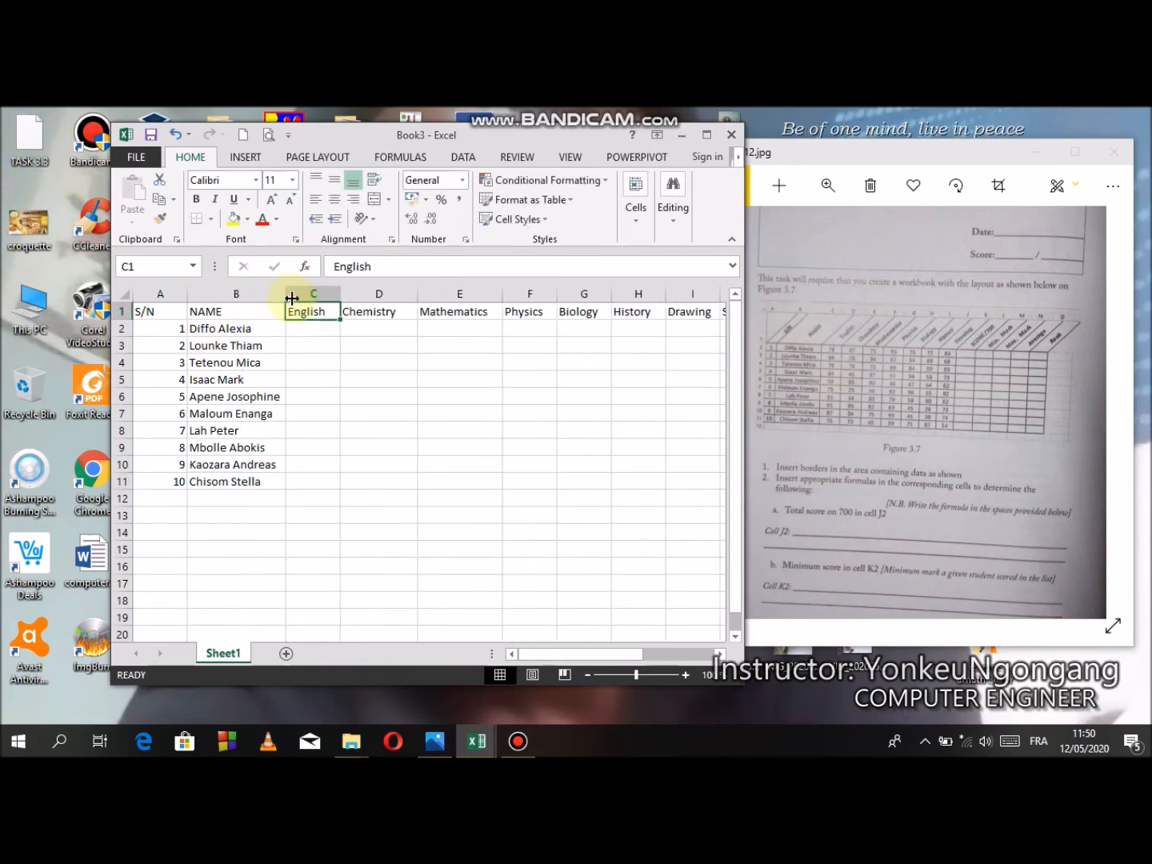
- Enter the first five students' English marks in C2:C6: 78, 86, 79, 84 and 59
{"action": "left_click", "coordinate": [314, 327]}
{"action": "type", "text": "78"}
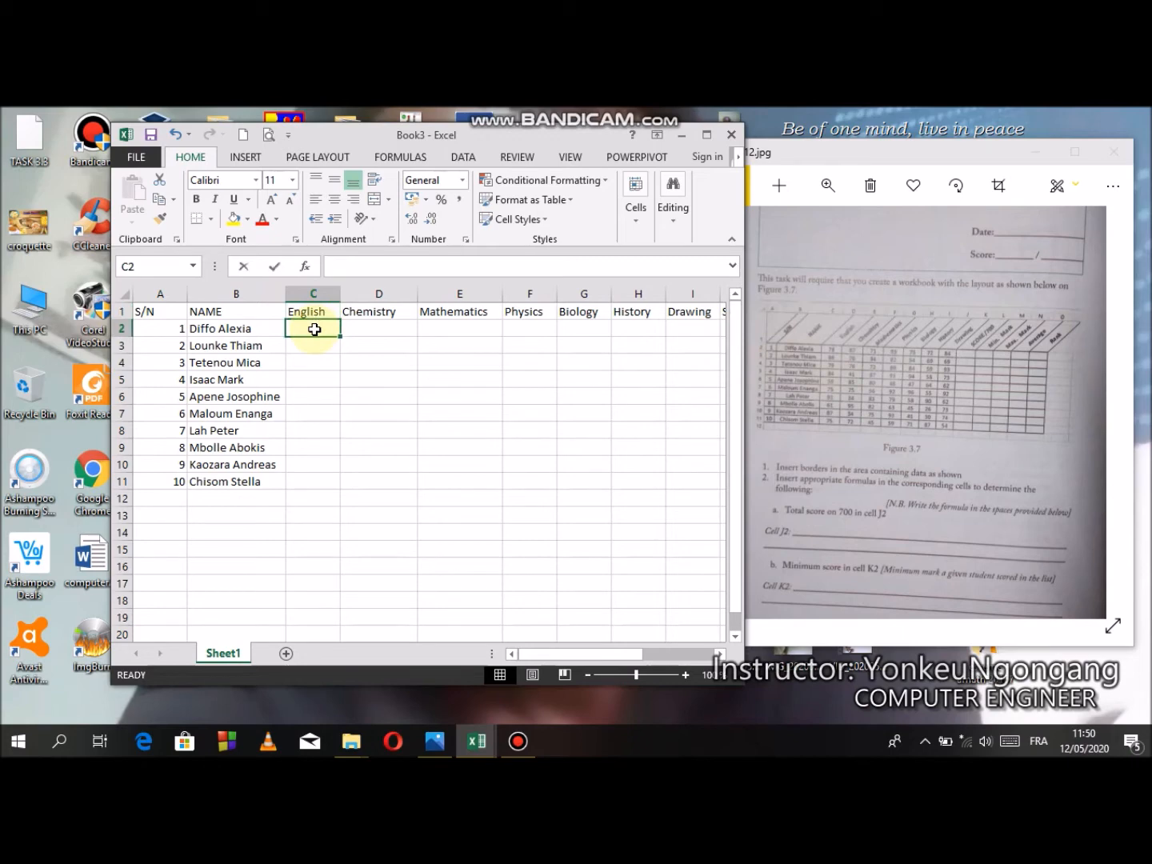
{"action": "key", "text": "Return"}
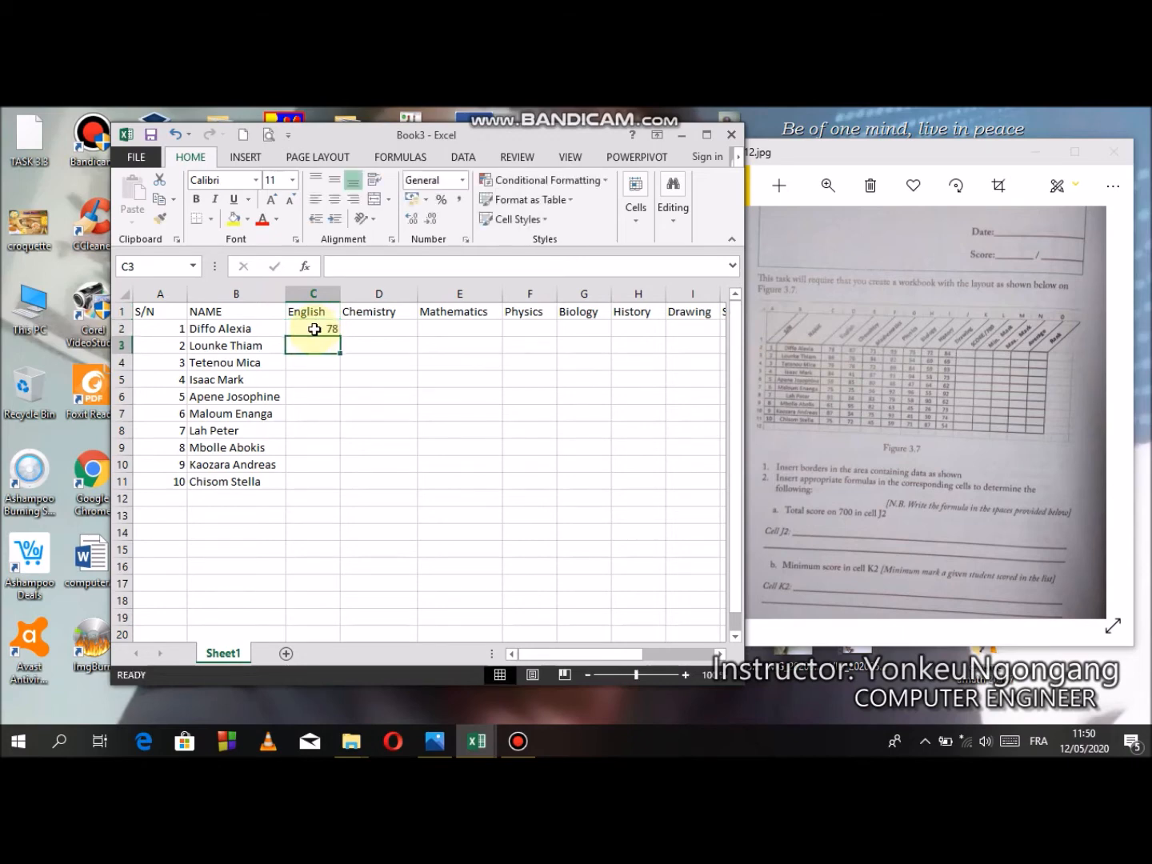
{"action": "type", "text": "86"}
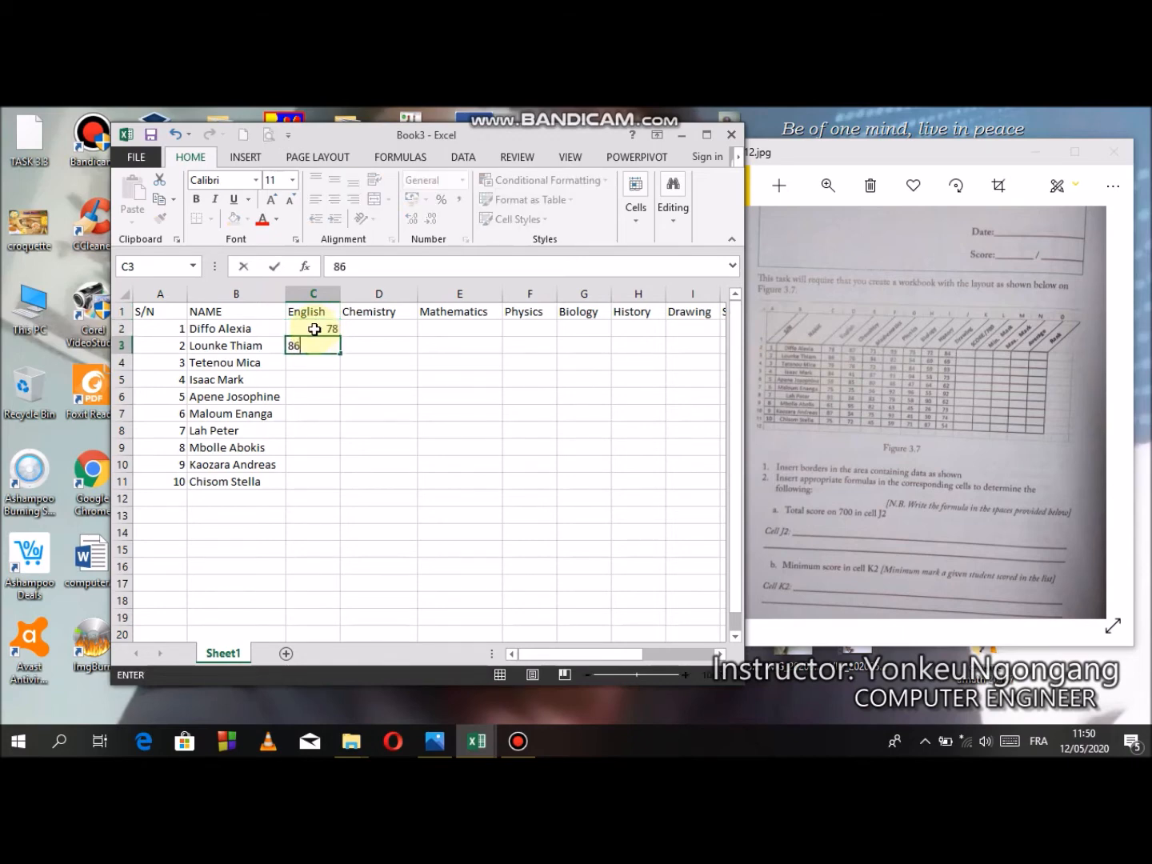
{"action": "key", "text": "Return"}
{"action": "type", "text": "79"}
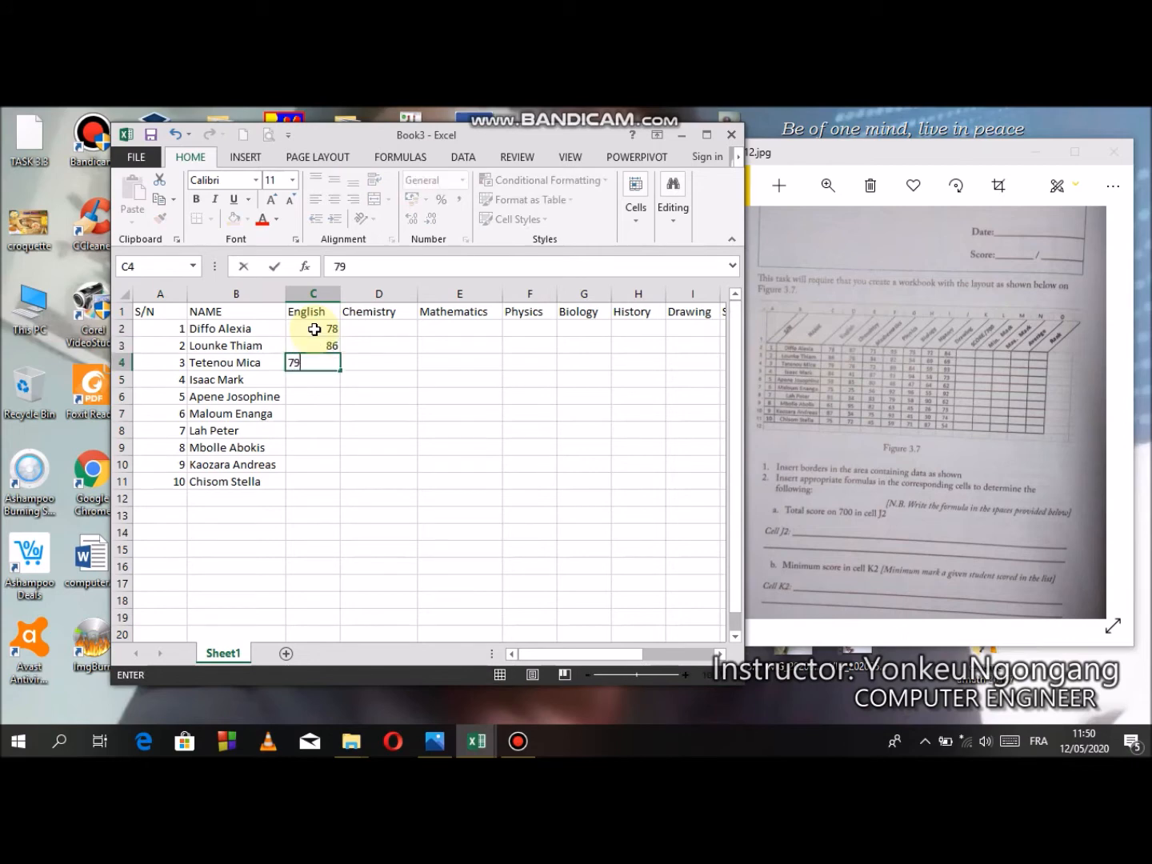
{"action": "key", "text": "Return"}
{"action": "type", "text": "84"}
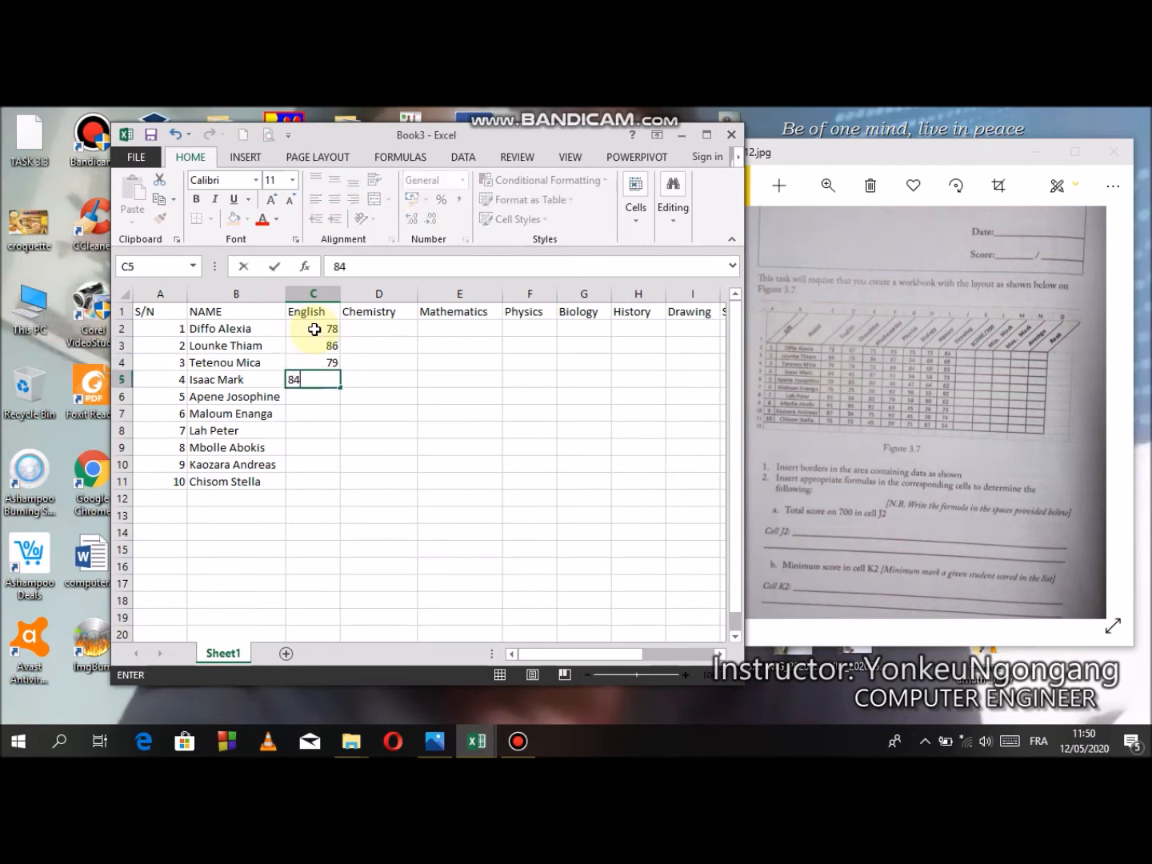
{"action": "key", "text": "Return"}
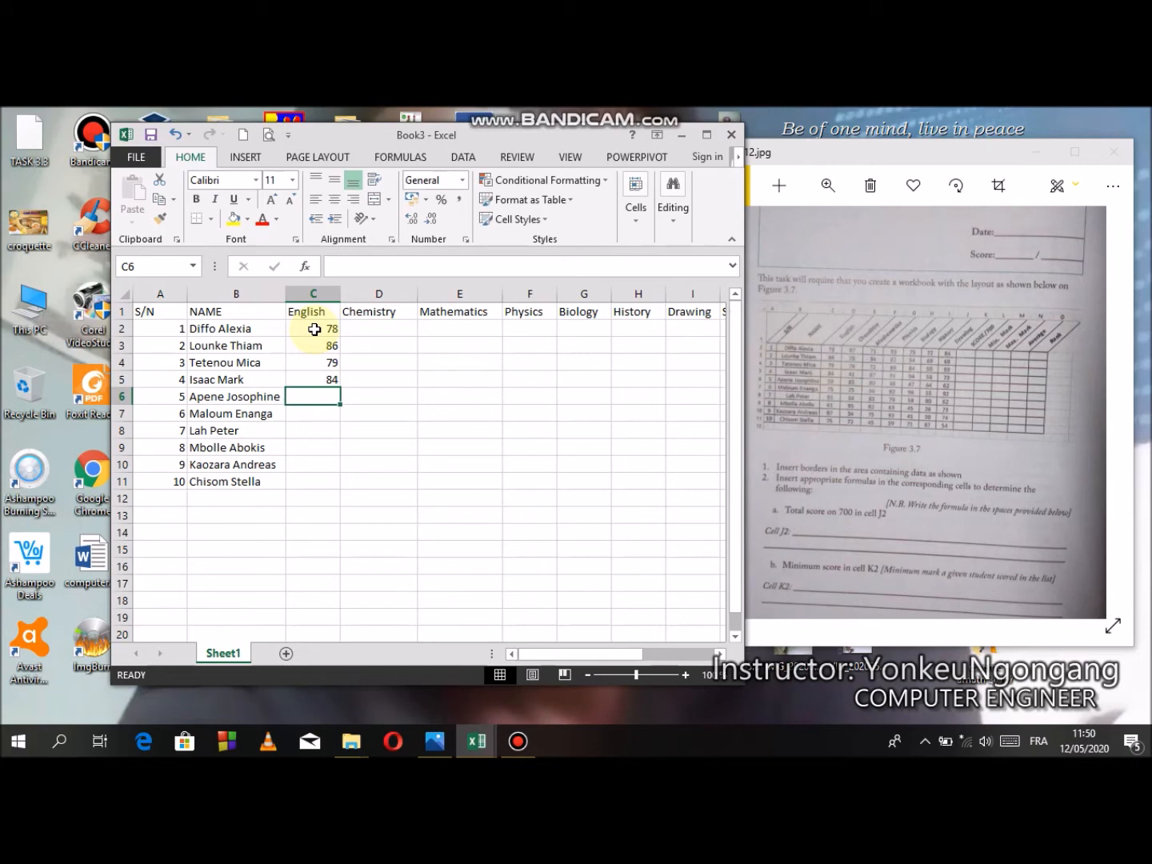
{"action": "type", "text": "59"}
{"action": "key", "text": "Return"}
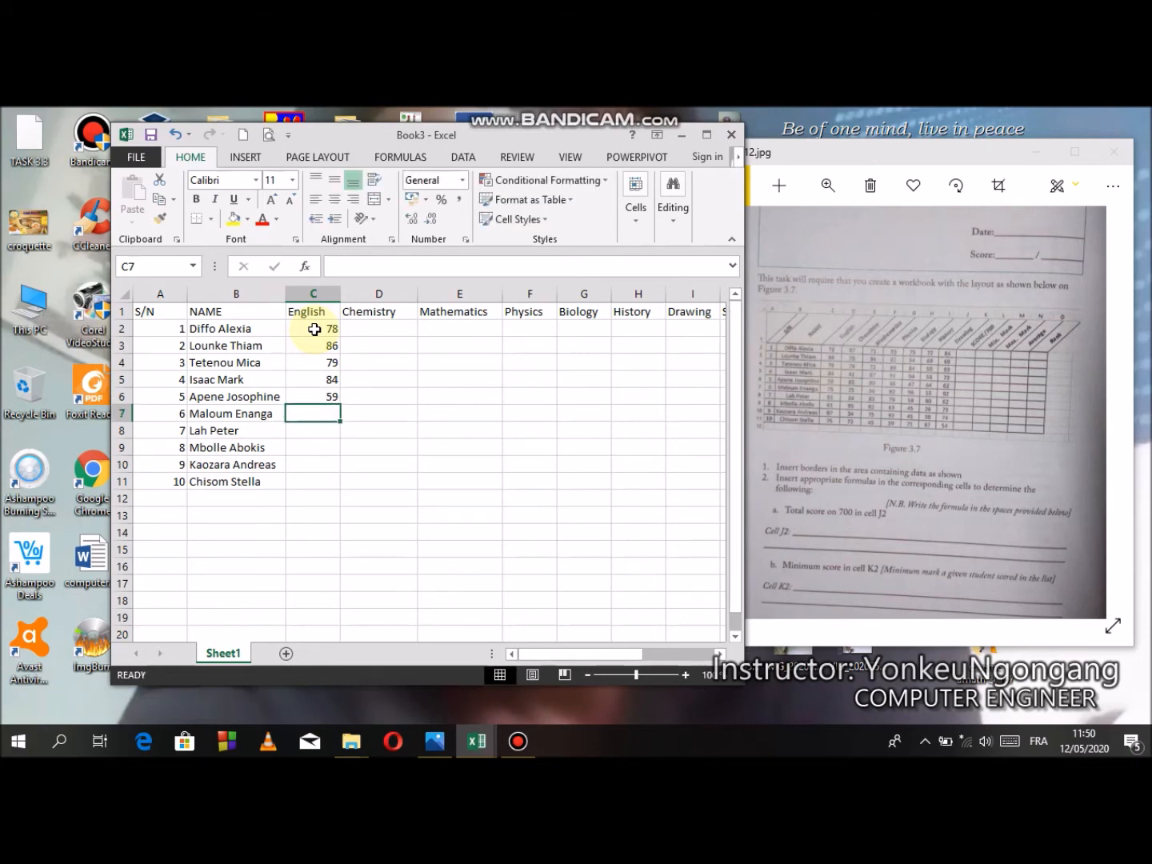
- Enter the remaining five students' English marks in C7:C11: 75, 91, 61, 87 and 75
{"action": "type", "text": "75"}
{"action": "key", "text": "Return"}
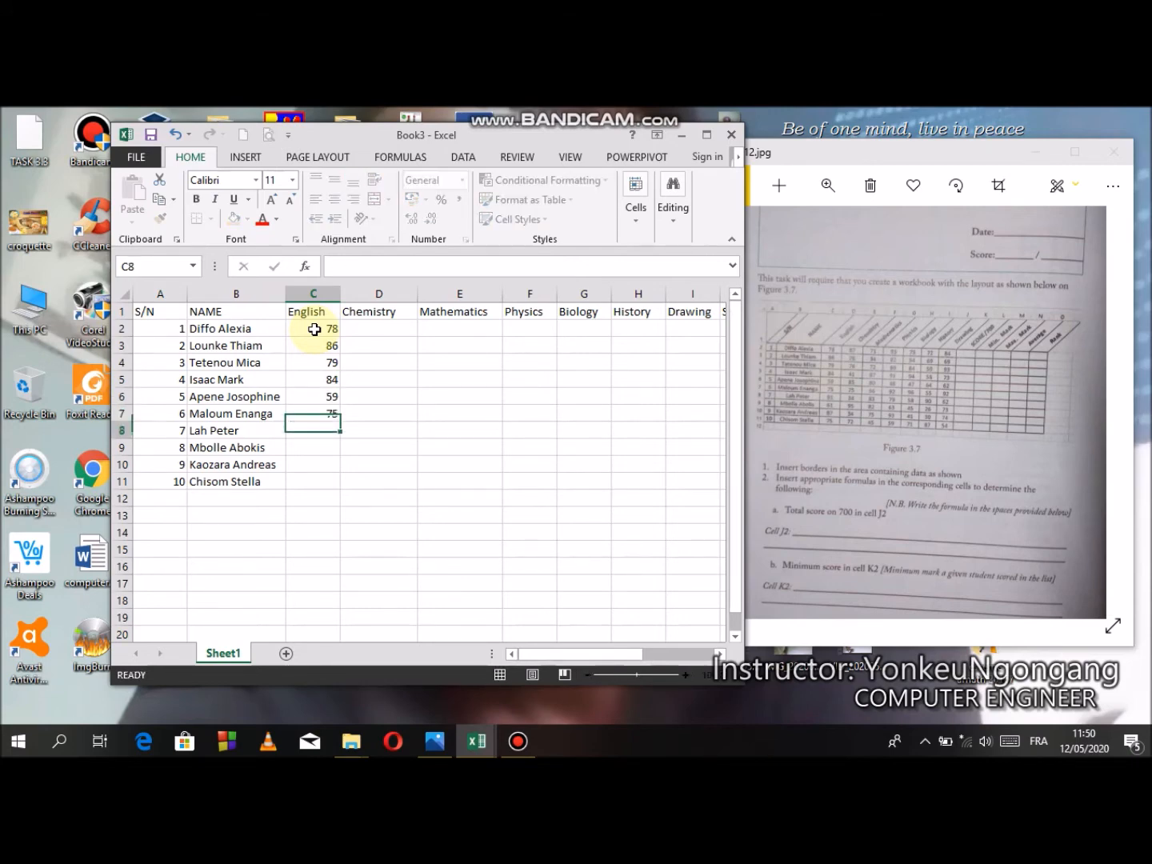
{"action": "type", "text": "91"}
{"action": "key", "text": "Return"}
{"action": "type", "text": "61"}
{"action": "key", "text": "Return"}
{"action": "type", "text": "87"}
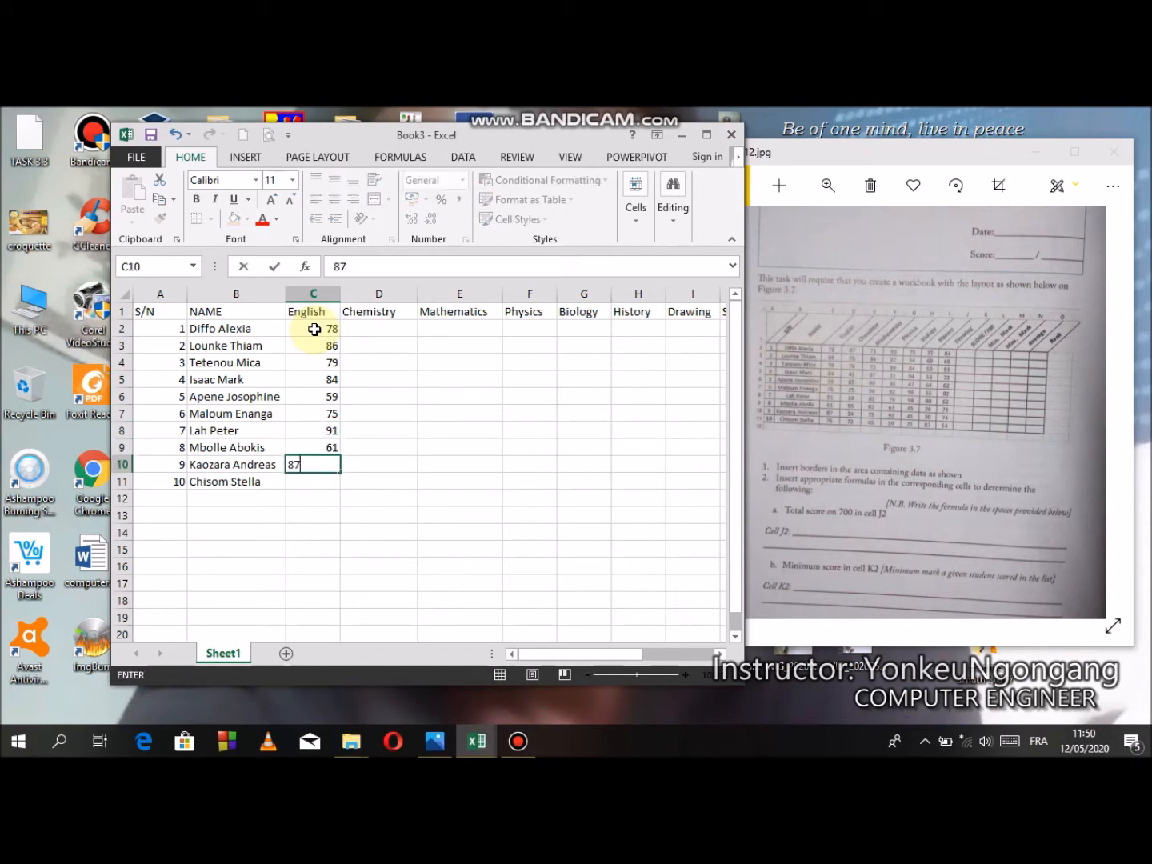
{"action": "key", "text": "Return"}
{"action": "type", "text": "75"}
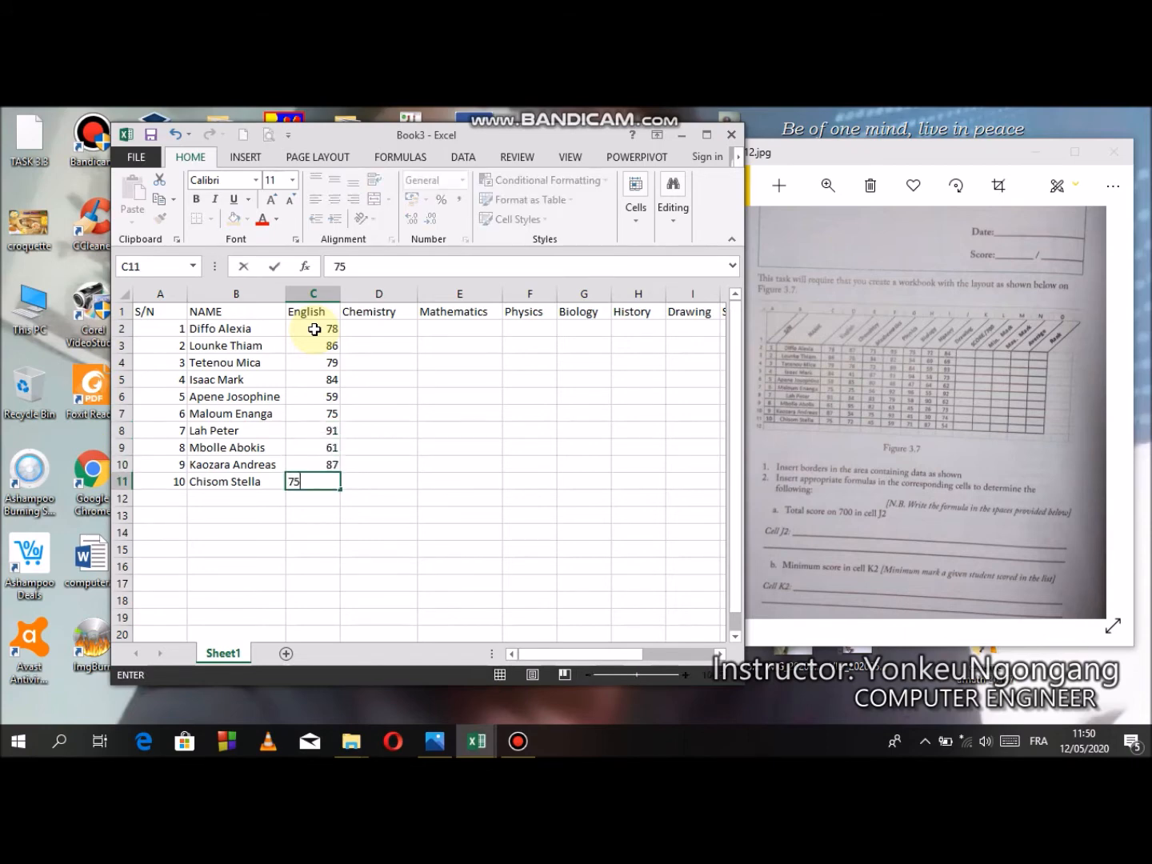
{"action": "key", "text": "Tab"}
- Enter the first five students' Chemistry marks in D2:D6: 87, 76, 76, 41 and 85
{"action": "key", "text": "Up"}
{"action": "key", "text": "Up"}
{"action": "key", "text": "Up"}
{"action": "key", "text": "Up"}
{"action": "key", "text": "Up"}
{"action": "key", "text": "Up"}
{"action": "key", "text": "Up"}
{"action": "key", "text": "Up"}
{"action": "key", "text": "Up"}
{"action": "key", "text": "Up"}
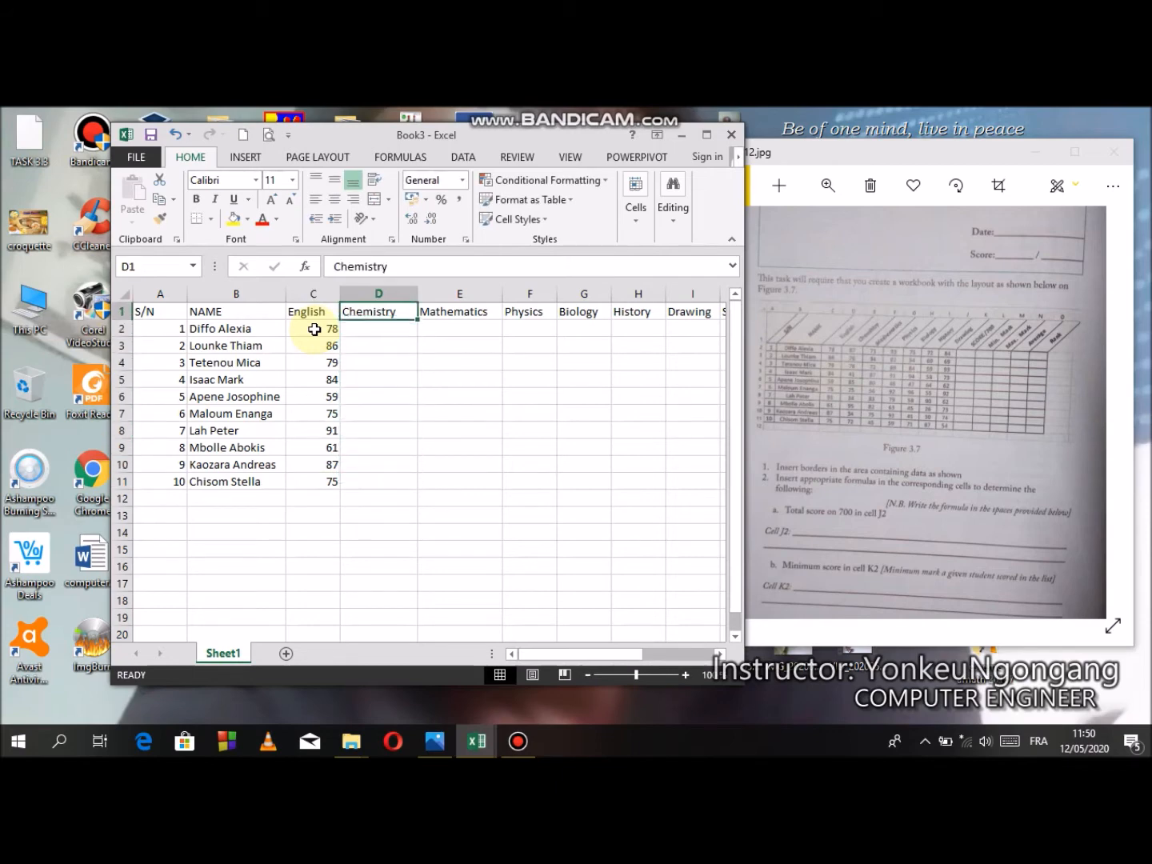
{"action": "key", "text": "Down"}
{"action": "type", "text": "87"}
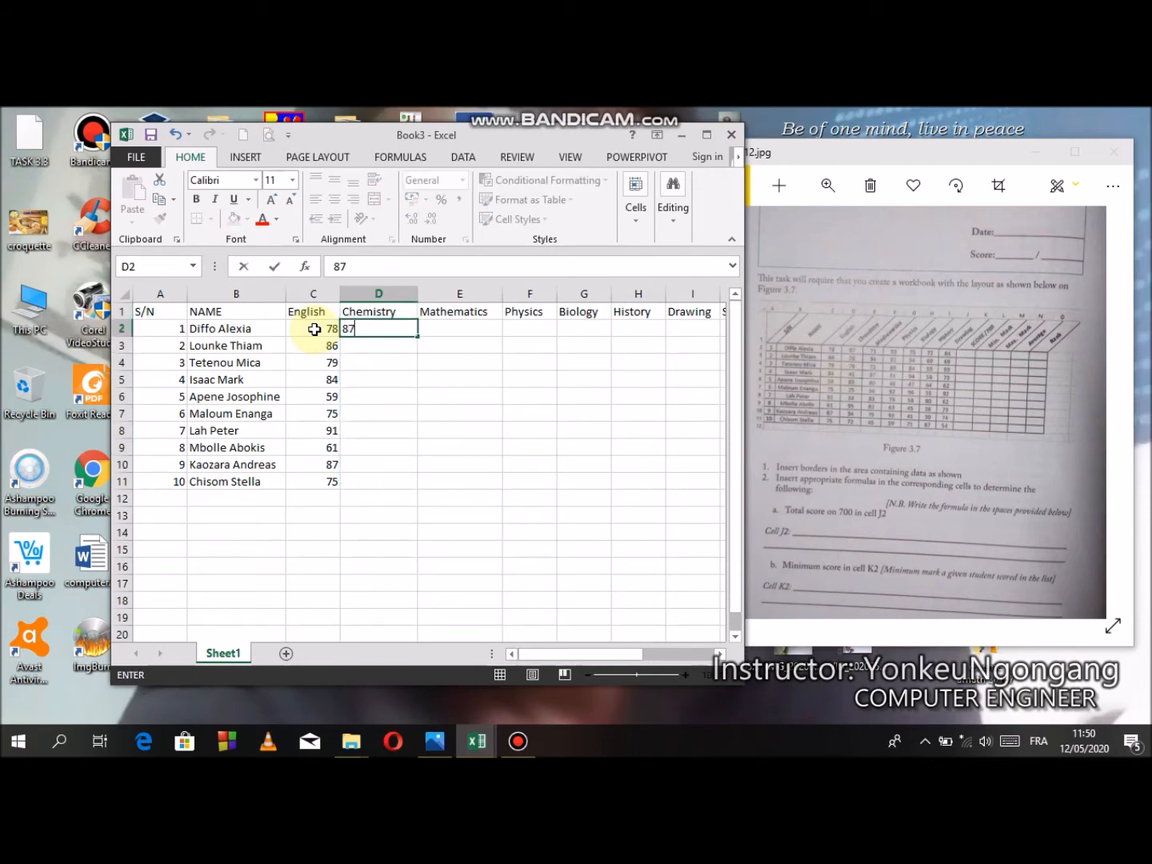
{"action": "key", "text": "Return"}
{"action": "type", "text": "76"}
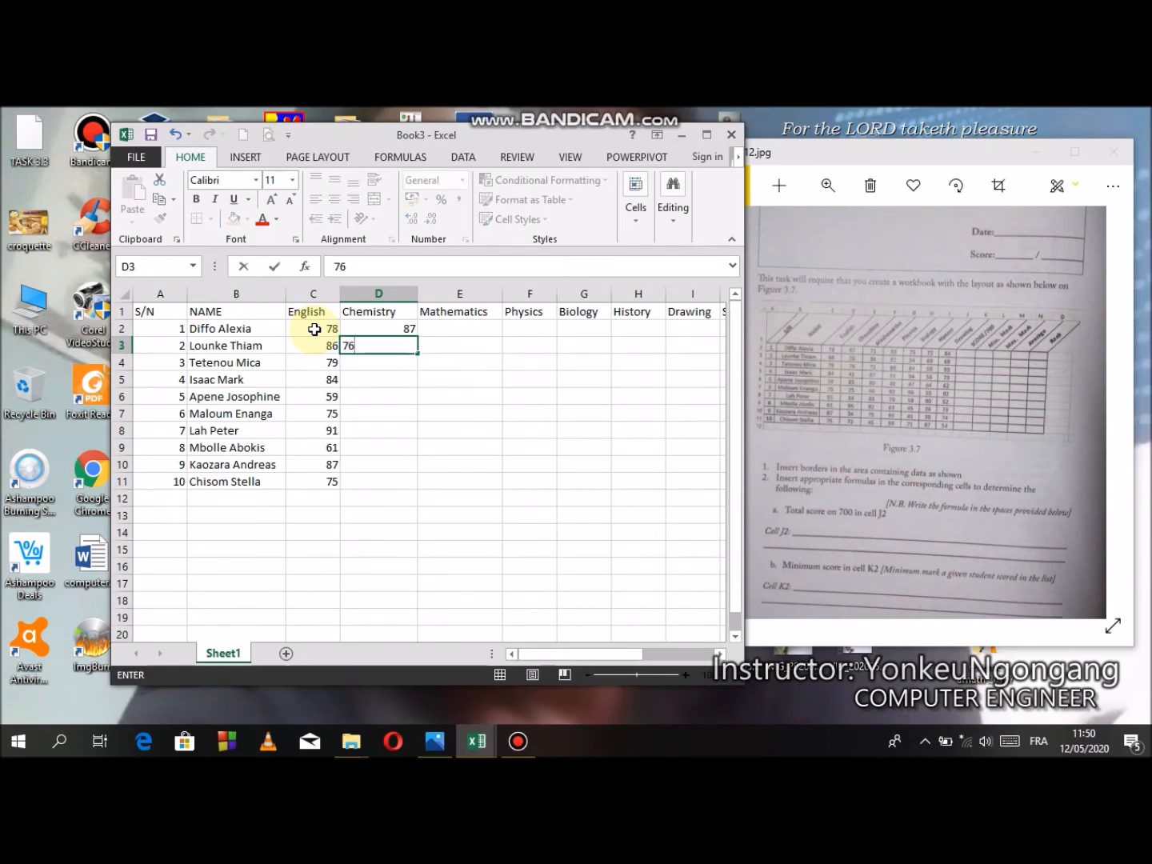
{"action": "key", "text": "Return"}
{"action": "type", "text": "76"}
{"action": "key", "text": "Return"}
{"action": "type", "text": "41"}
{"action": "key", "text": "Return"}
{"action": "type", "text": "85"}
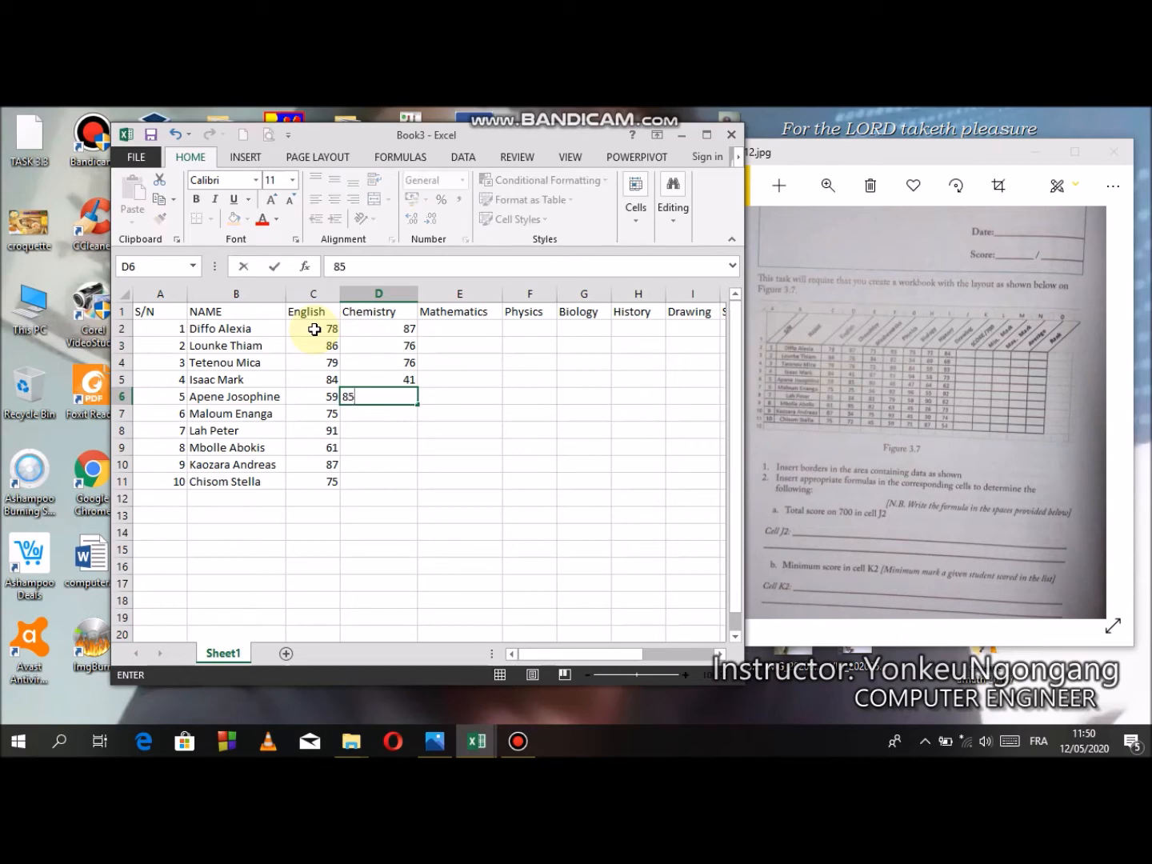
{"action": "key", "text": "Return"}
- Enter the remaining five students' Chemistry marks in D7:D11: 75, 34, 95, 34 and 72
{"action": "type", "text": "75"}
{"action": "key", "text": "Return"}
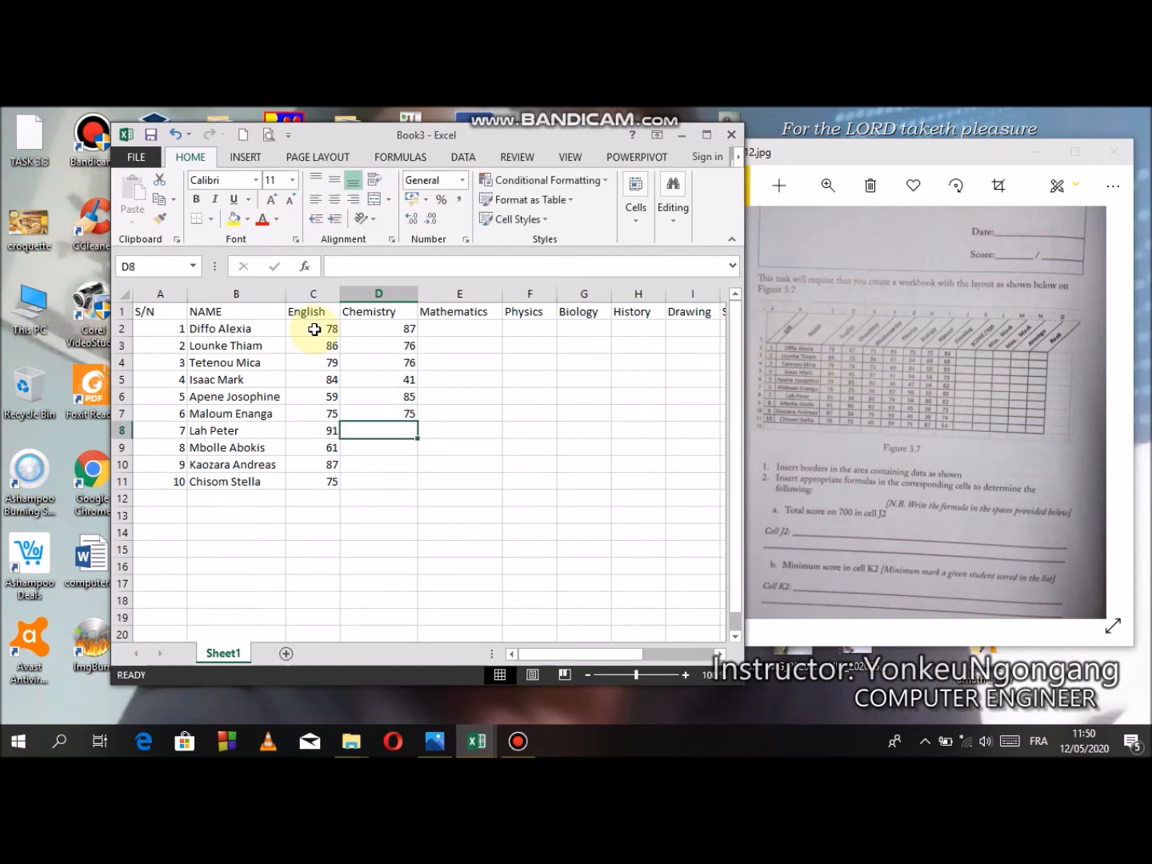
{"action": "type", "text": "34"}
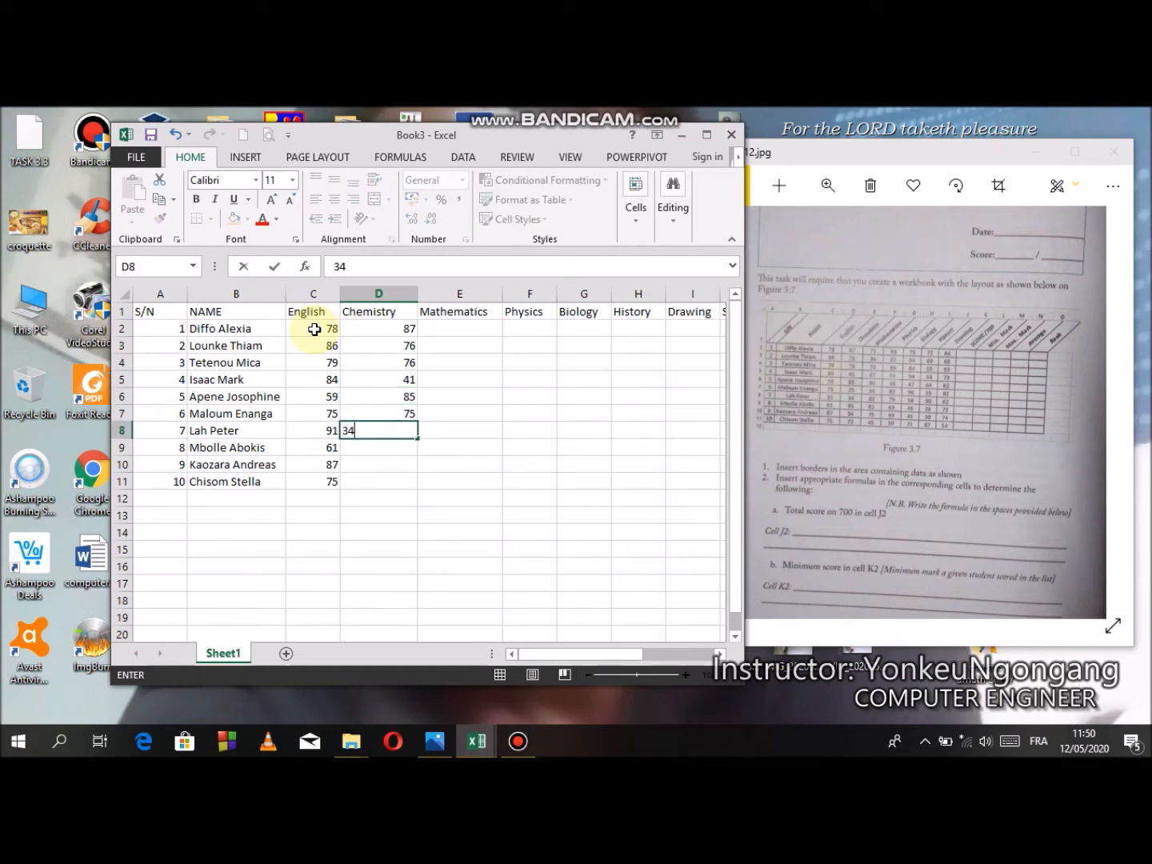
{"action": "key", "text": "Return"}
{"action": "type", "text": "95"}
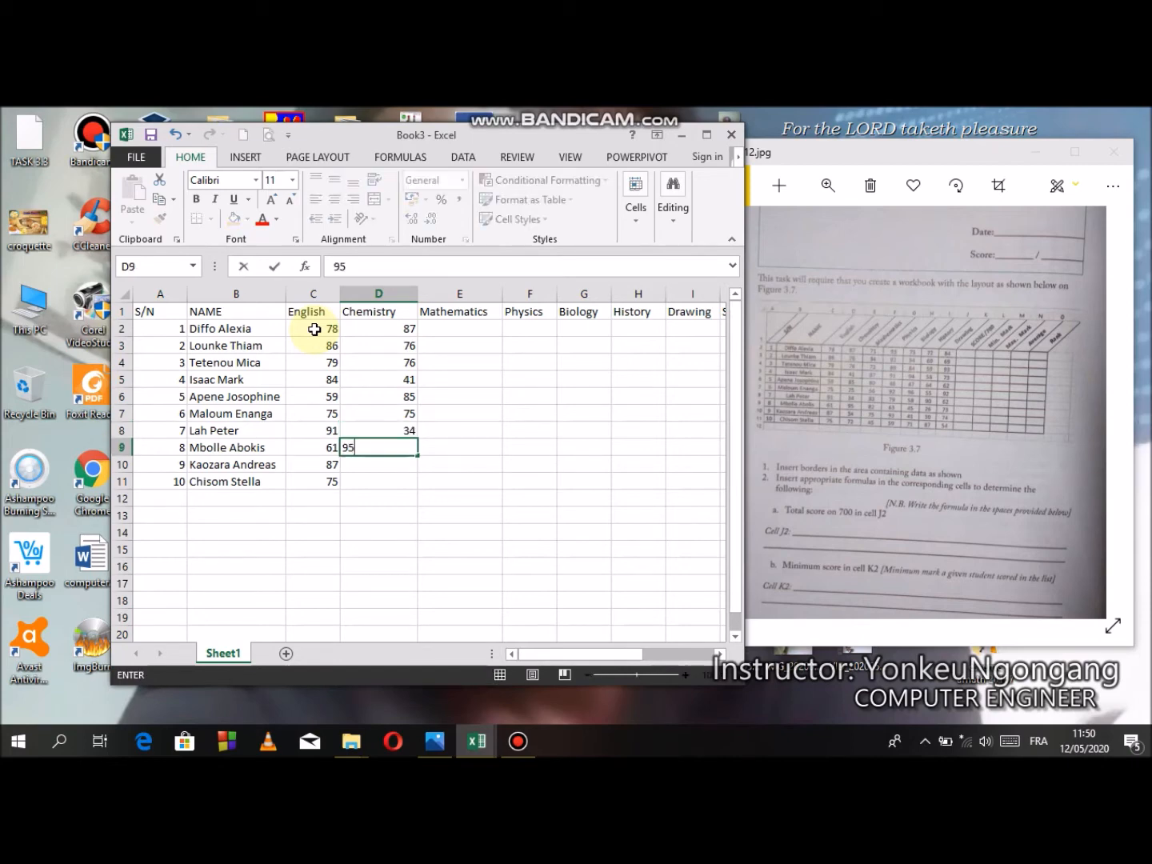
{"action": "key", "text": "Return"}
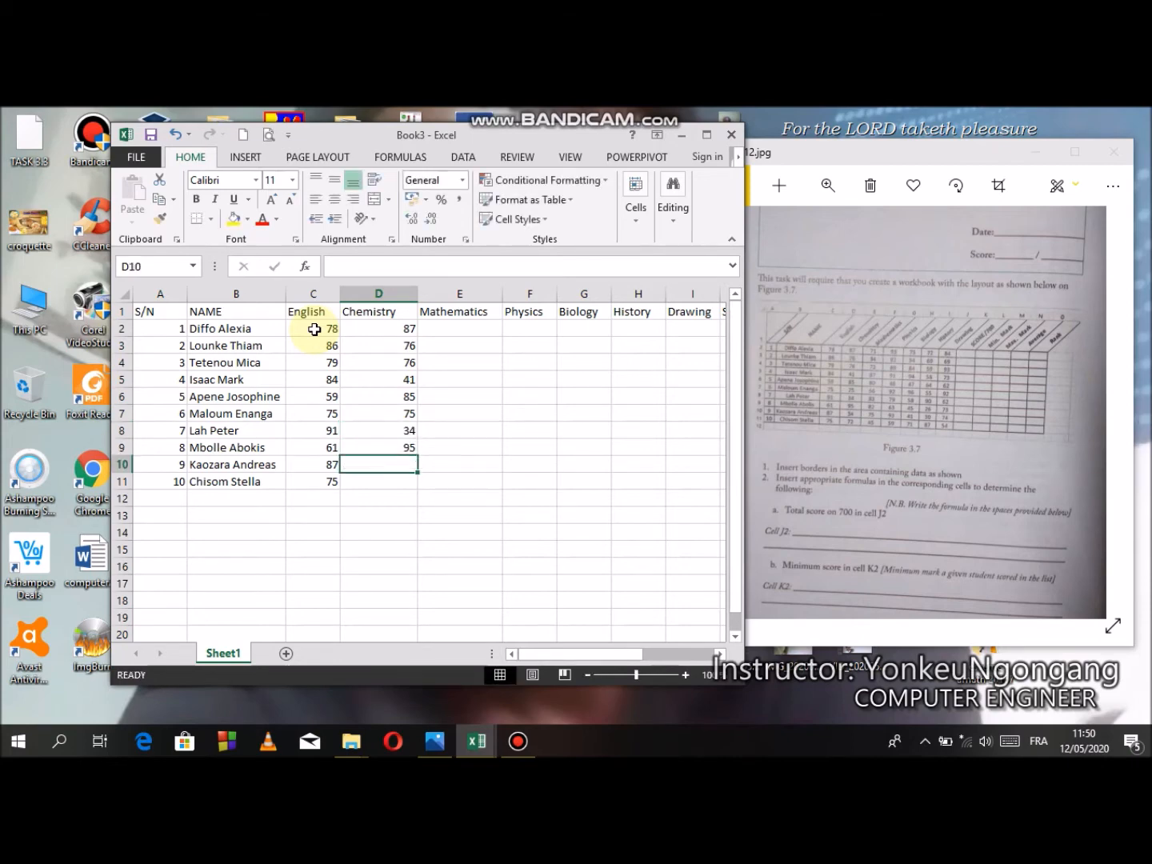
{"action": "type", "text": "34"}
{"action": "key", "text": "Return"}
{"action": "type", "text": "72"}
{"action": "key", "text": "Tab"}
- Enter the first five students' Mathematics marks in E2:E6: 71, 34, 72, 87 and 80
{"action": "key", "text": "Up"}
{"action": "key", "text": "Up"}
{"action": "key", "text": "Up"}
{"action": "key", "text": "Up"}
{"action": "key", "text": "Up"}
{"action": "key", "text": "Up"}
{"action": "key", "text": "Up"}
{"action": "key", "text": "Up"}
{"action": "key", "text": "Up"}
{"action": "key", "text": "Up"}
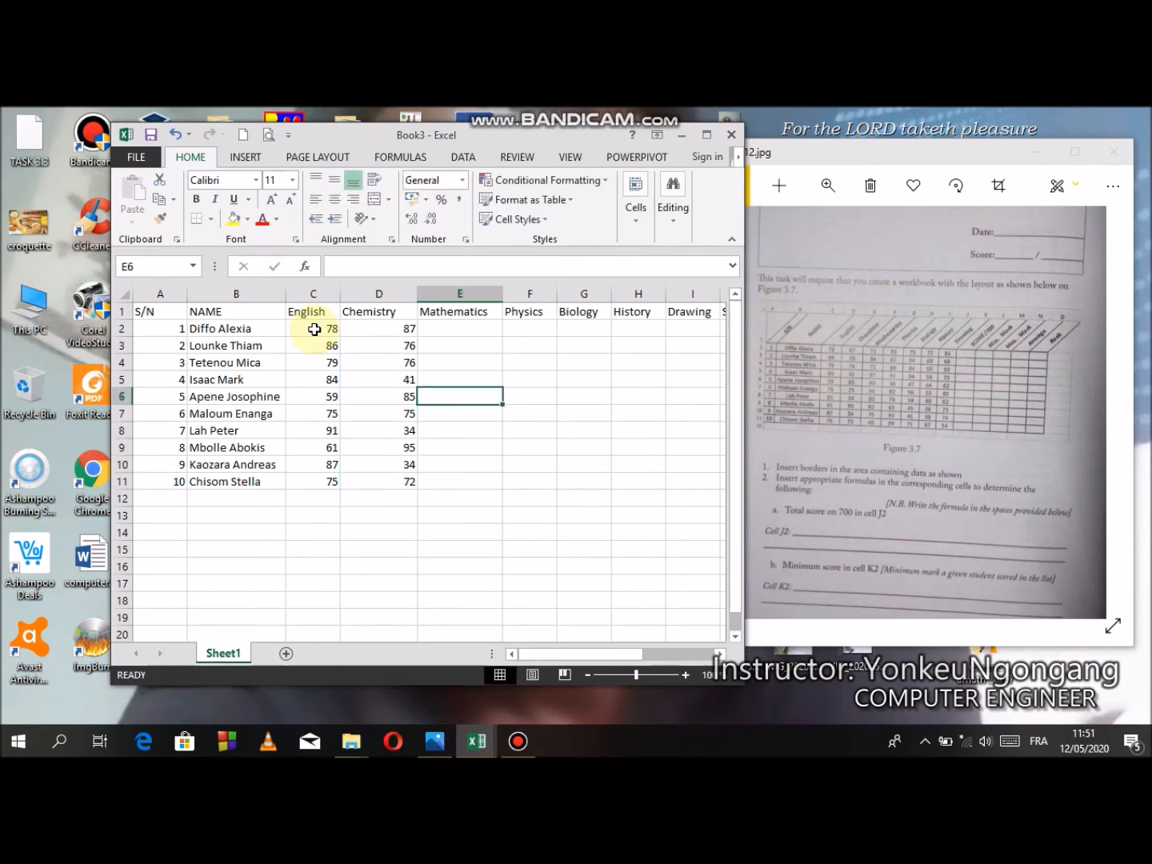
{"action": "key", "text": "Down"}
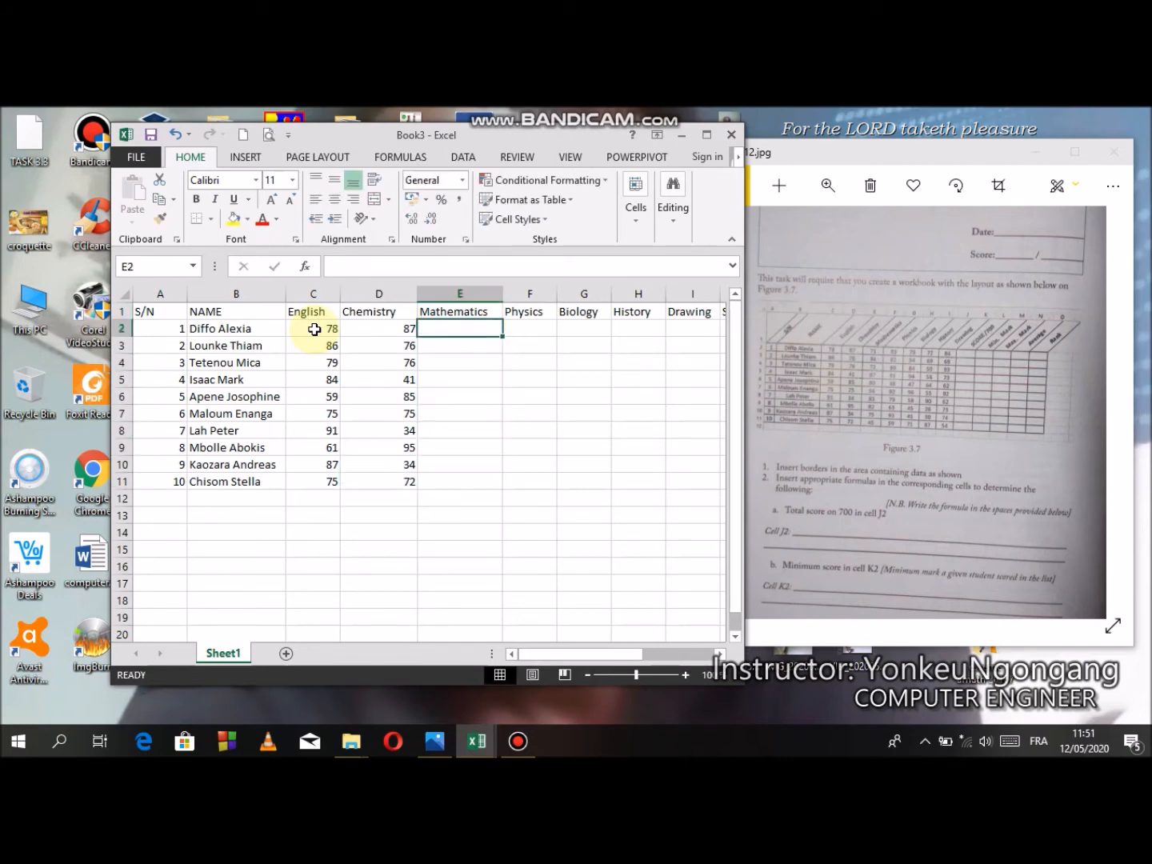
{"action": "type", "text": "71"}
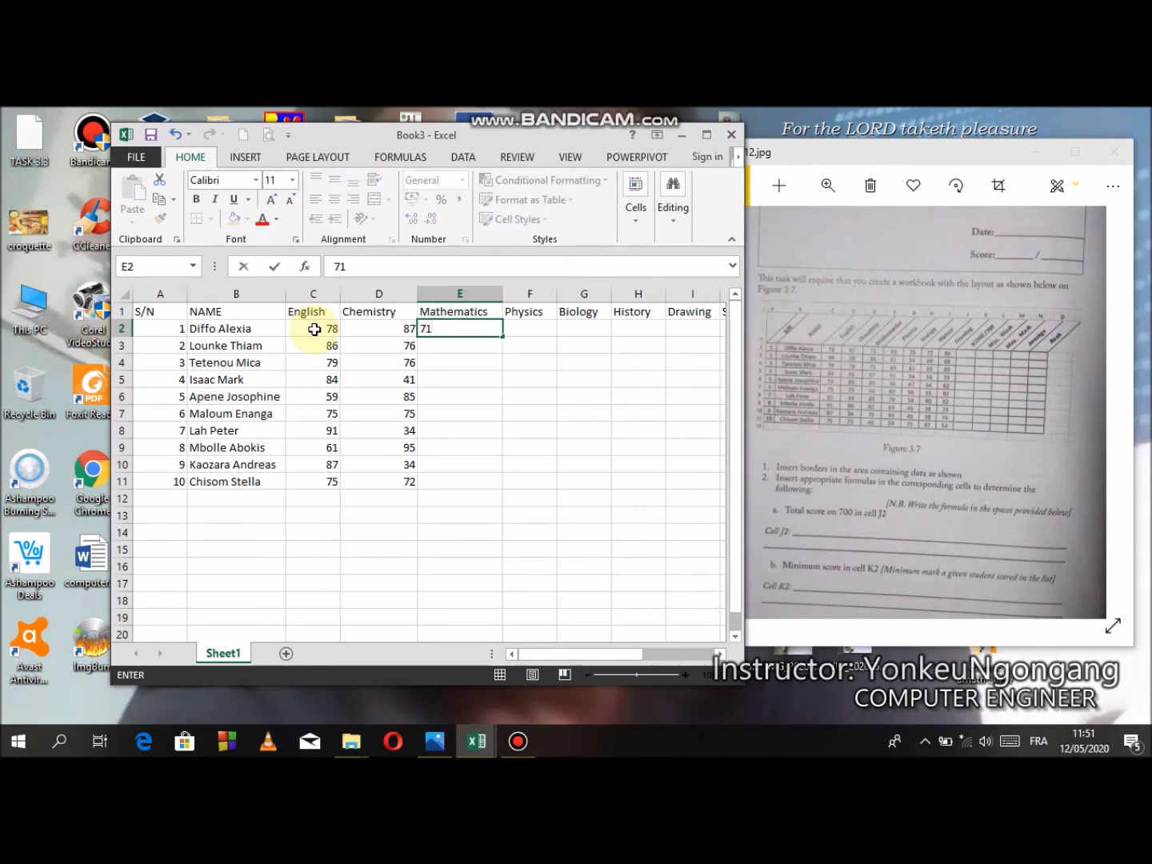
{"action": "key", "text": "Return"}
{"action": "type", "text": "34"}
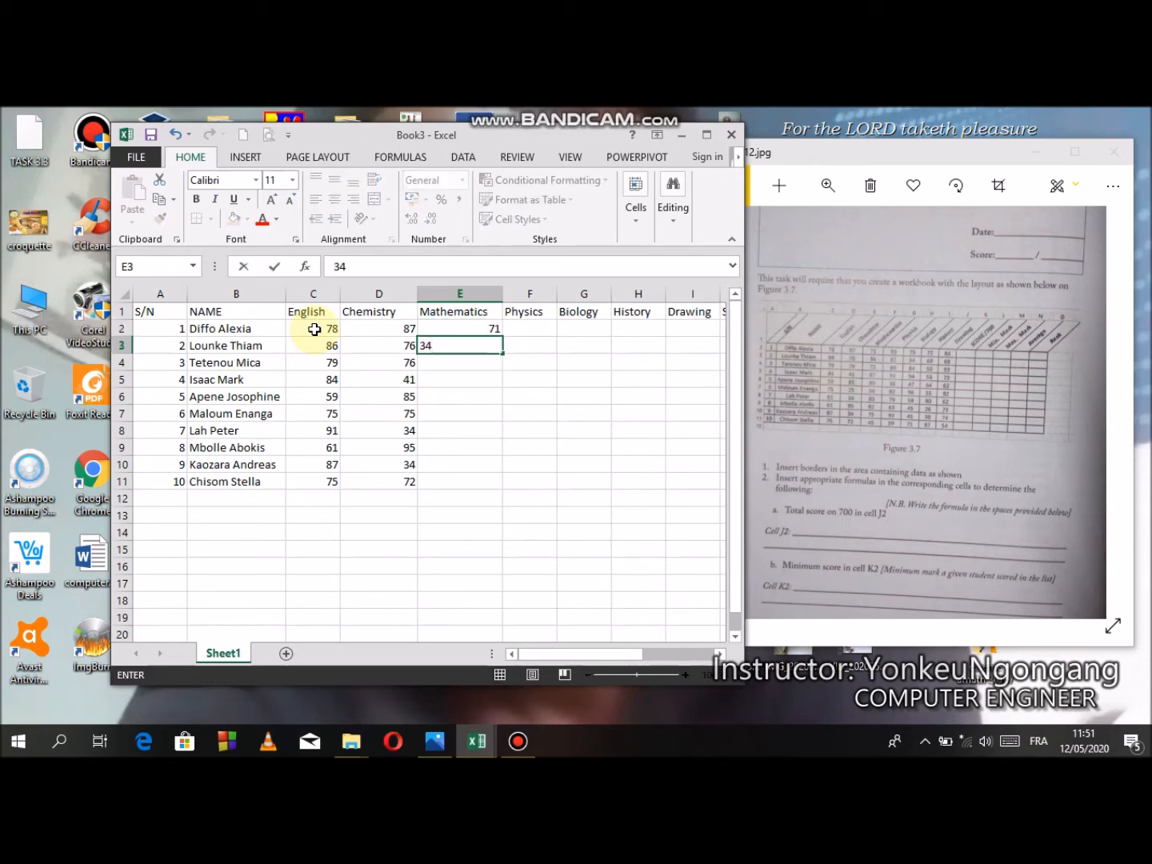
{"action": "key", "text": "Return"}
{"action": "type", "text": "72"}
{"action": "key", "text": "Return"}
{"action": "type", "text": "87"}
{"action": "key", "text": "Return"}
{"action": "type", "text": "80"}
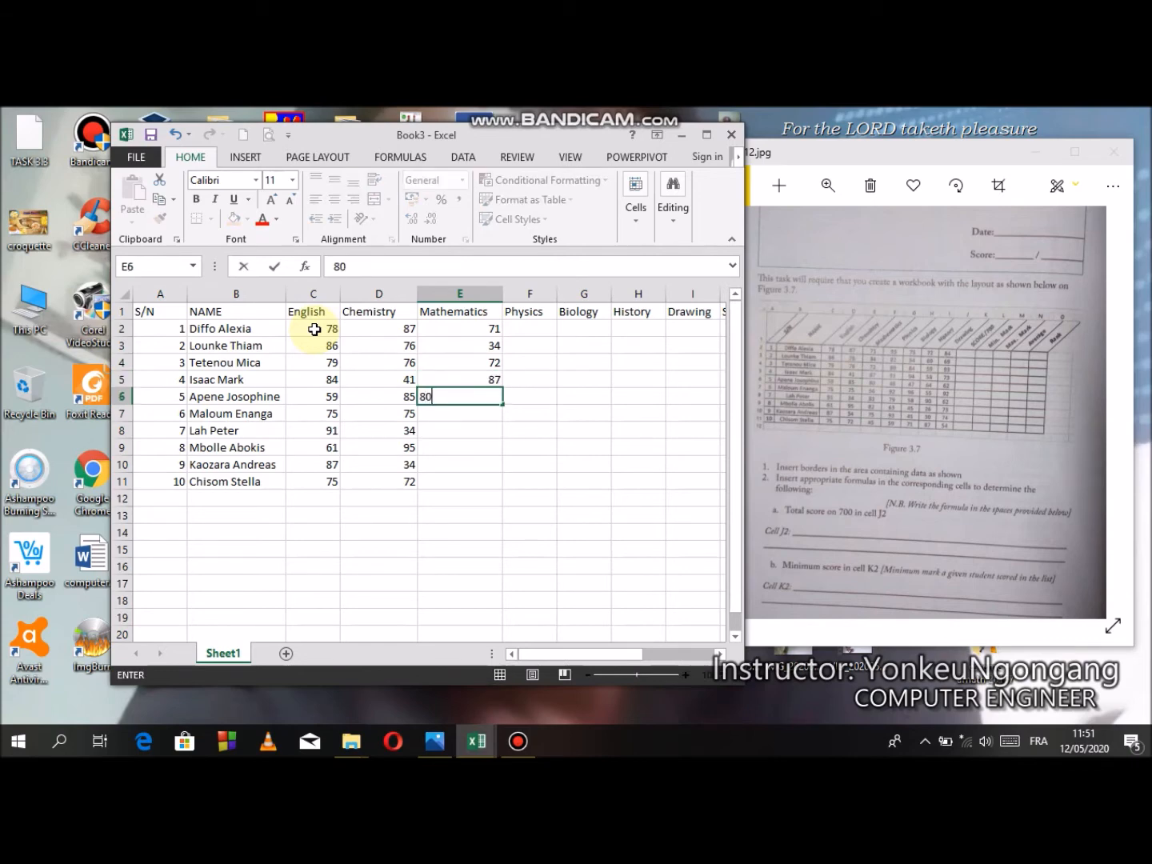
{"action": "key", "text": "Return"}
- Enter the remaining five students' Mathematics marks in E7:E11: 56, 83, 82, 75 and 45
{"action": "type", "text": "56"}
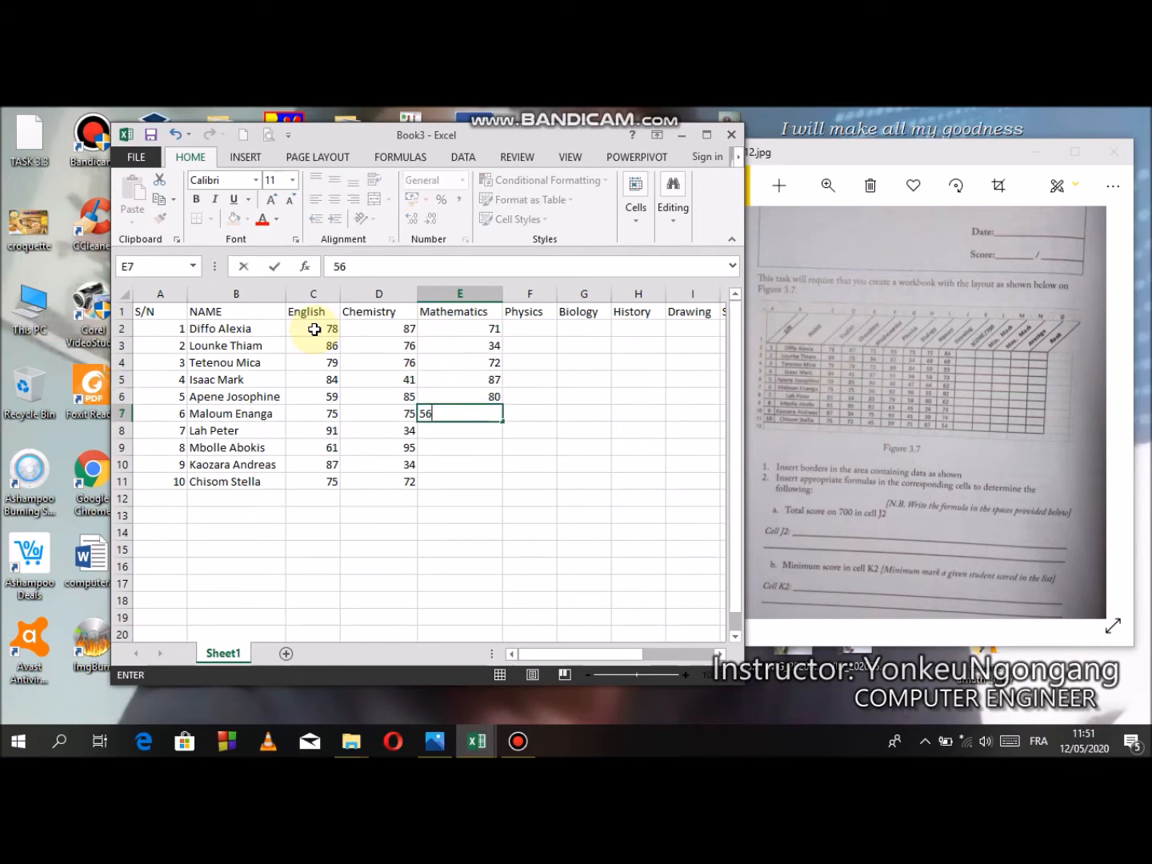
{"action": "key", "text": "Return"}
{"action": "type", "text": "83"}
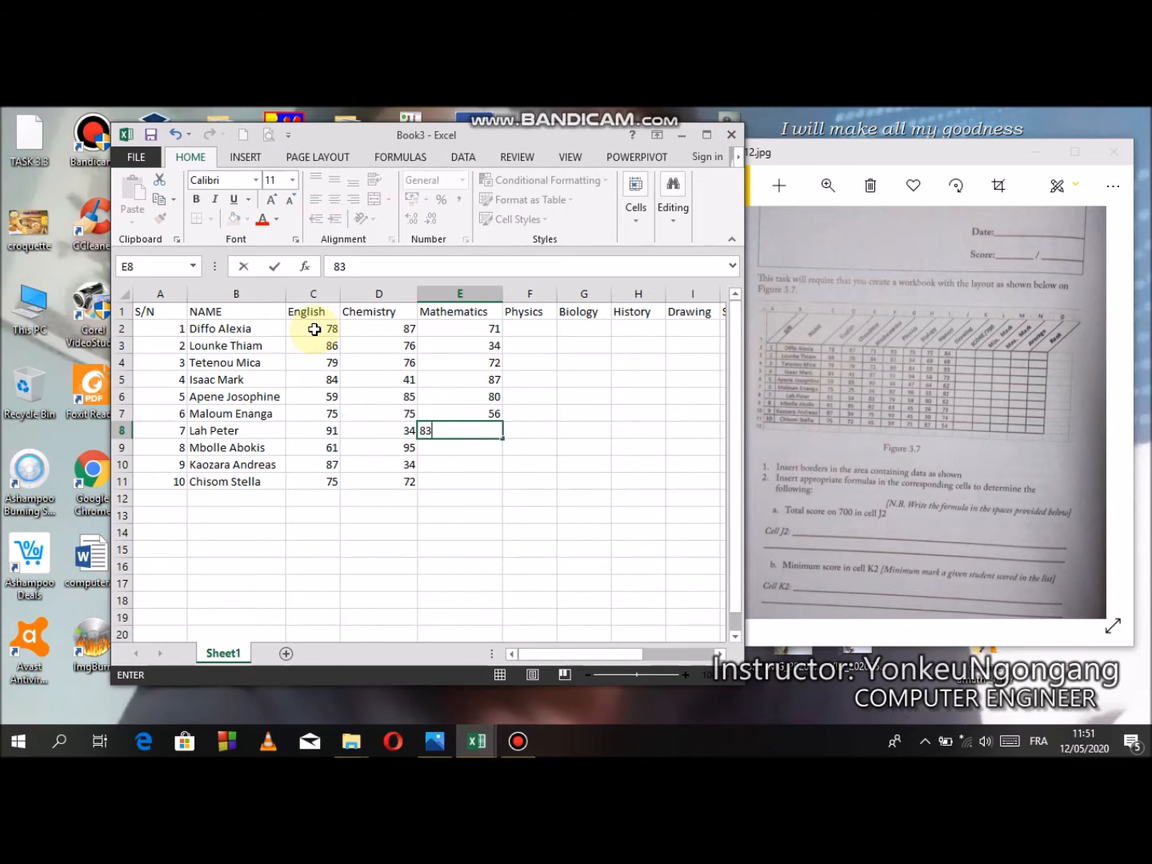
{"action": "key", "text": "Return"}
{"action": "type", "text": "82"}
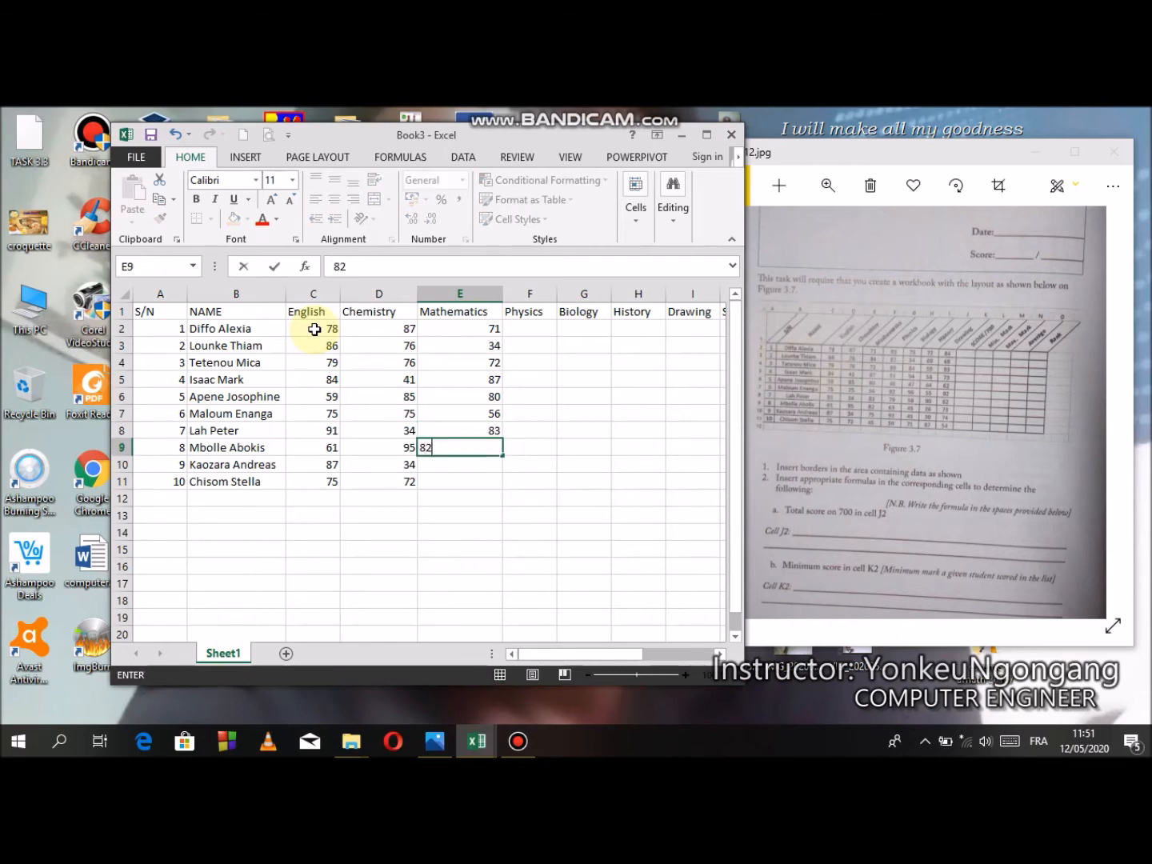
{"action": "key", "text": "Return"}
{"action": "type", "text": "75"}
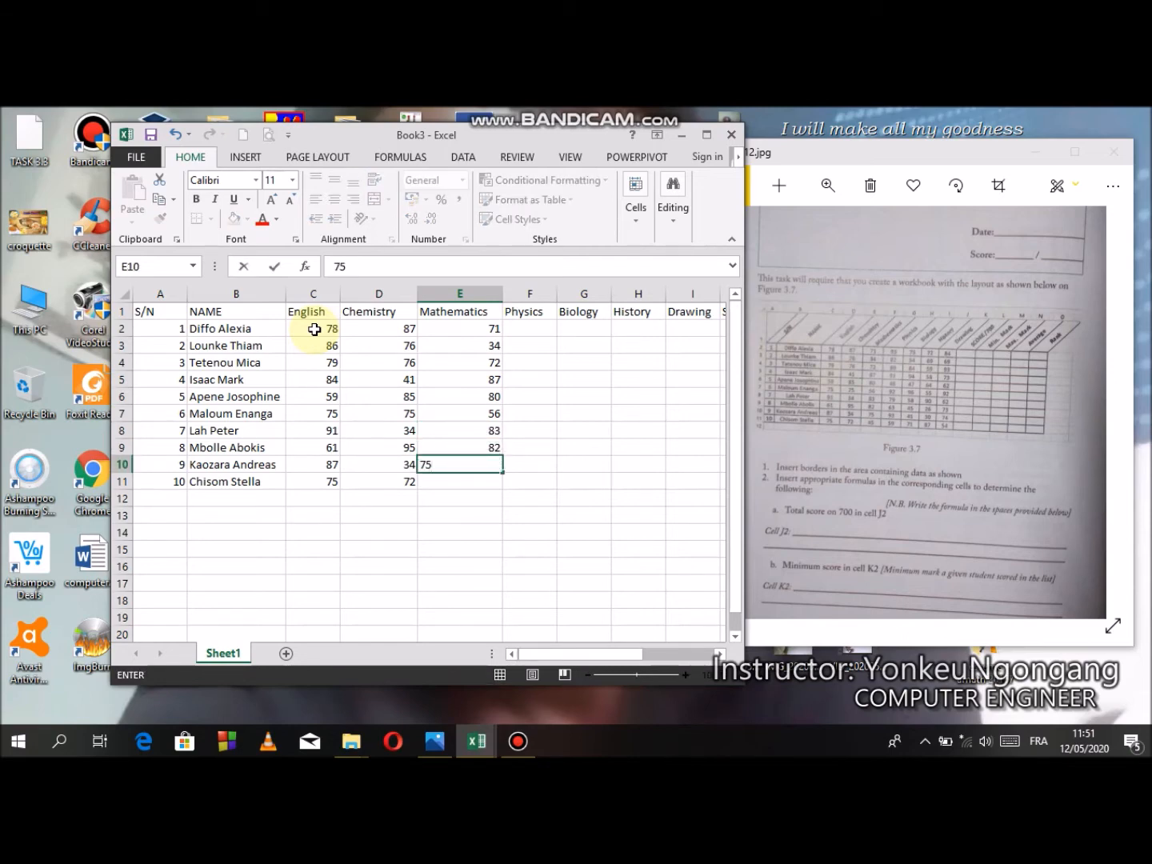
{"action": "key", "text": "Return"}
{"action": "type", "text": "45"}
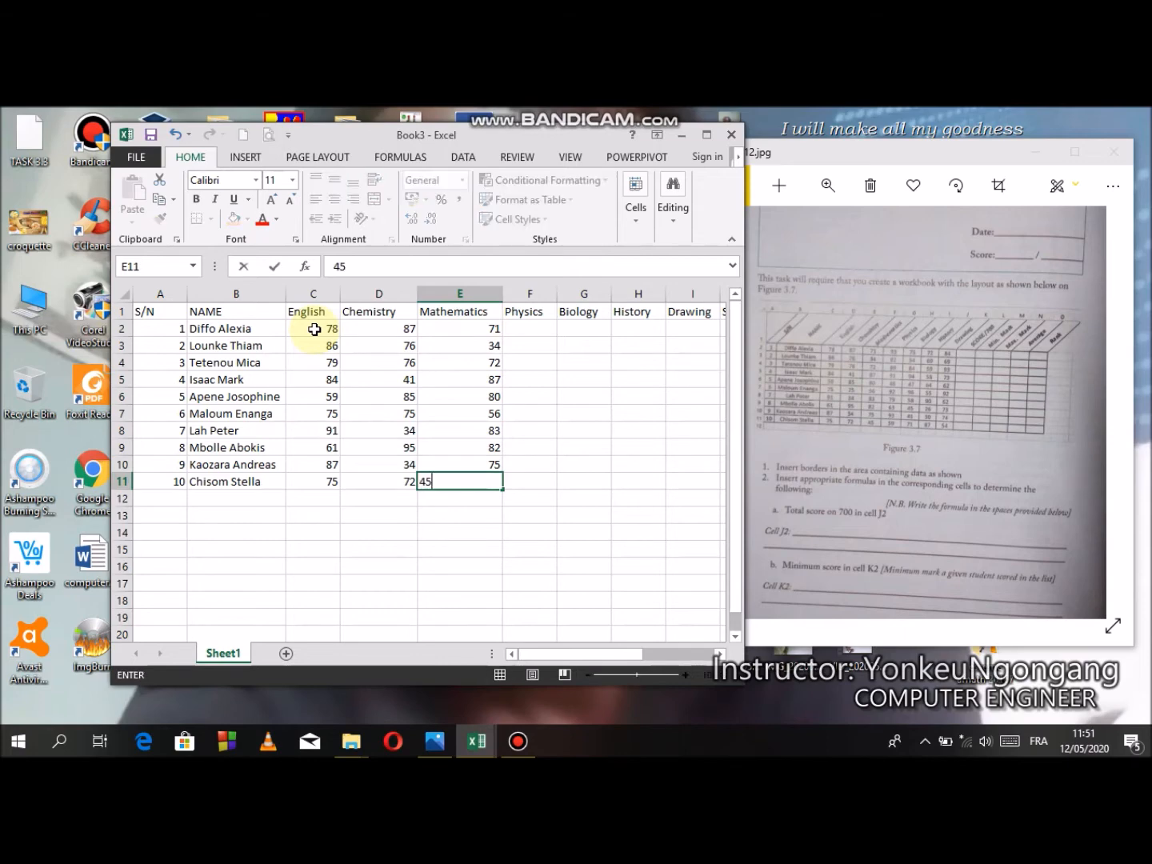
{"action": "key", "text": "Tab"}
- Enter the first five students' Physics marks in F2:F6: 93, 82, 69, 91 and 48
{"action": "key", "text": "Up"}
{"action": "key", "text": "Up"}
{"action": "key", "text": "ctrl+Up"}
{"action": "key", "text": "Down"}
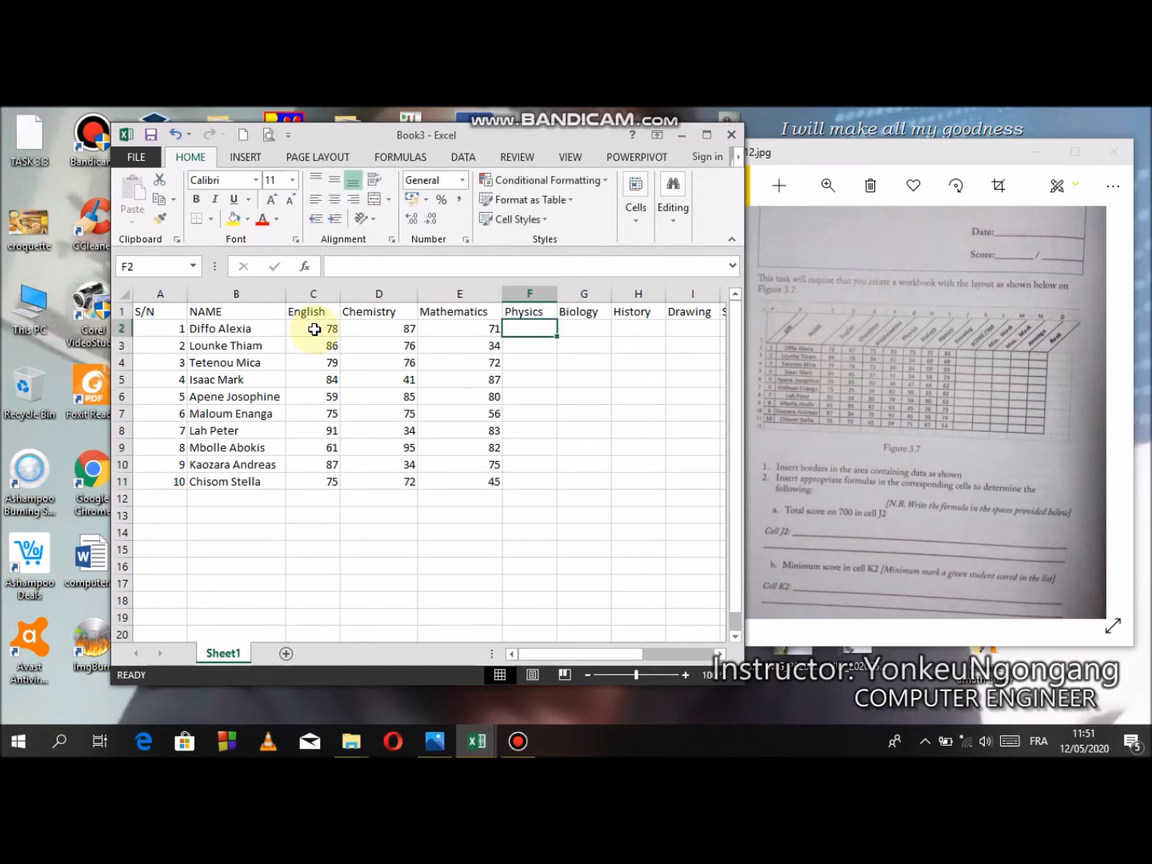
{"action": "type", "text": "93"}
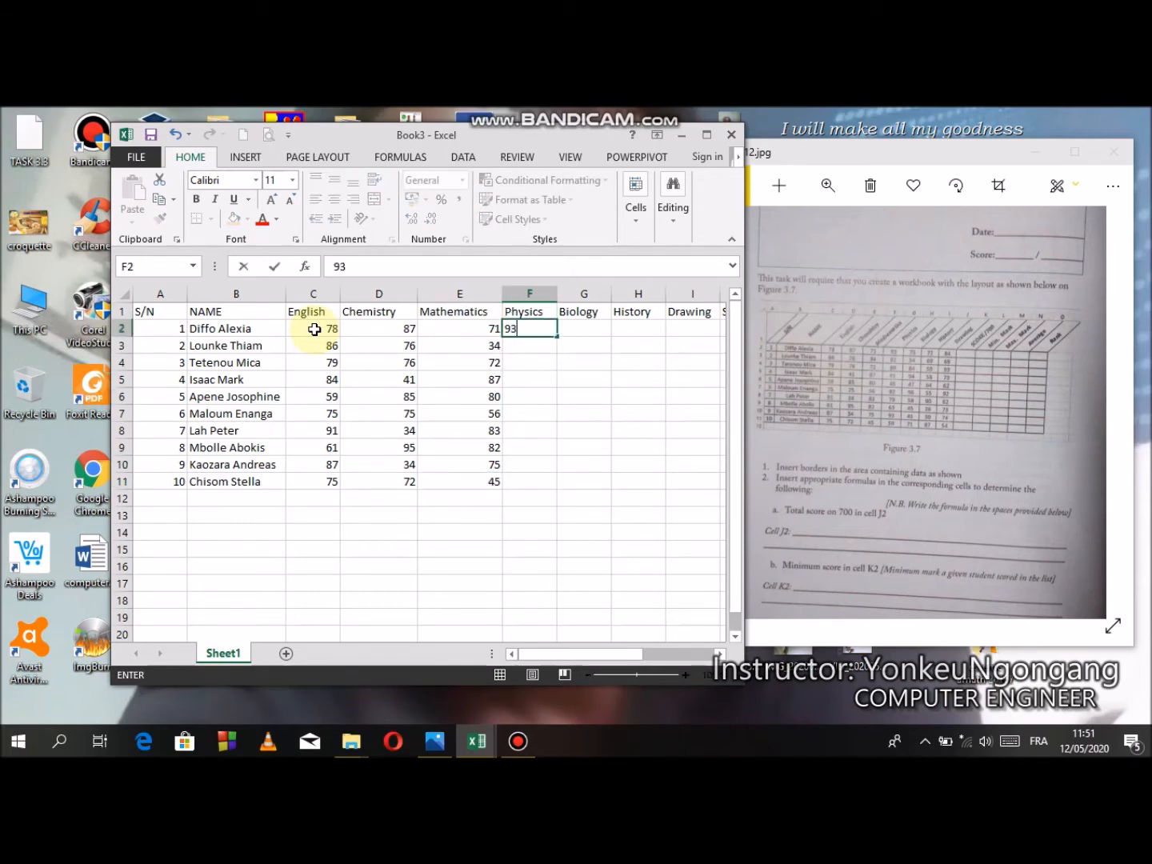
{"action": "key", "text": "Return"}
{"action": "type", "text": "82"}
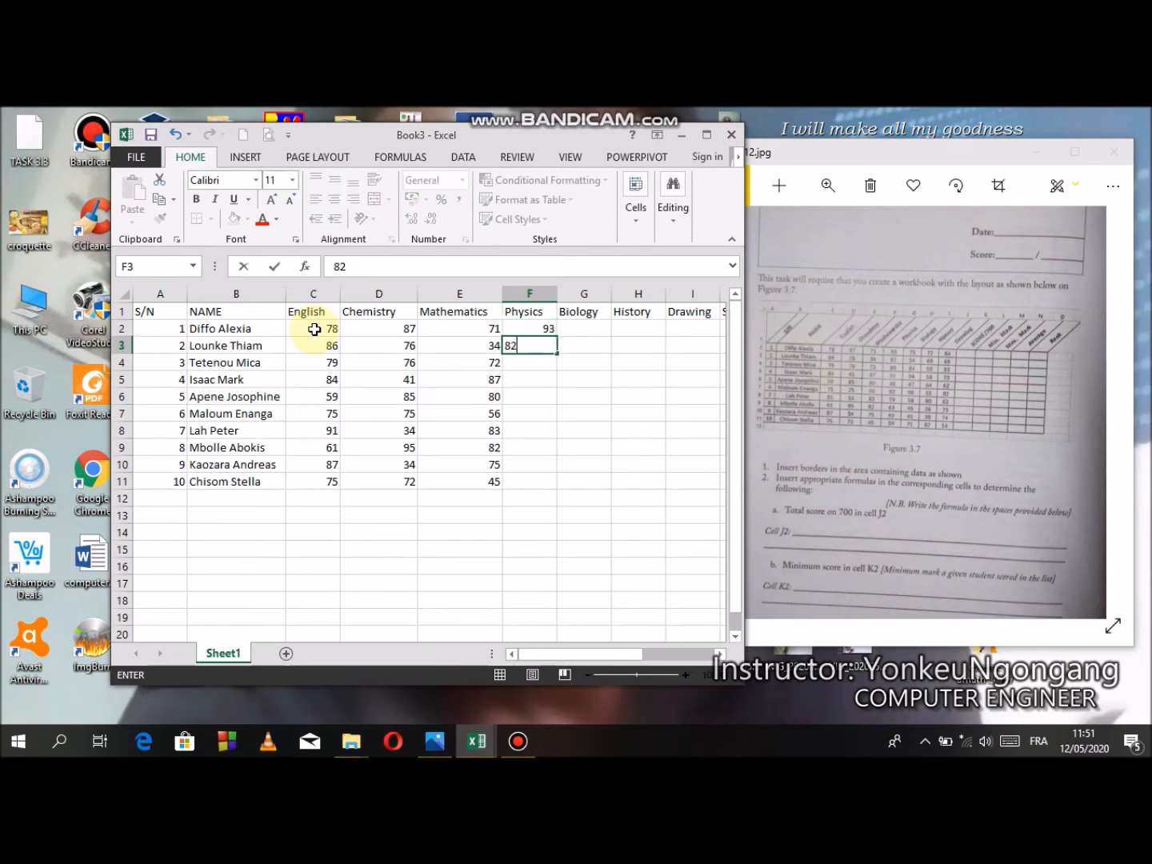
{"action": "key", "text": "Return"}
{"action": "type", "text": "69"}
{"action": "key", "text": "Return"}
{"action": "type", "text": "91"}
{"action": "key", "text": "Return"}
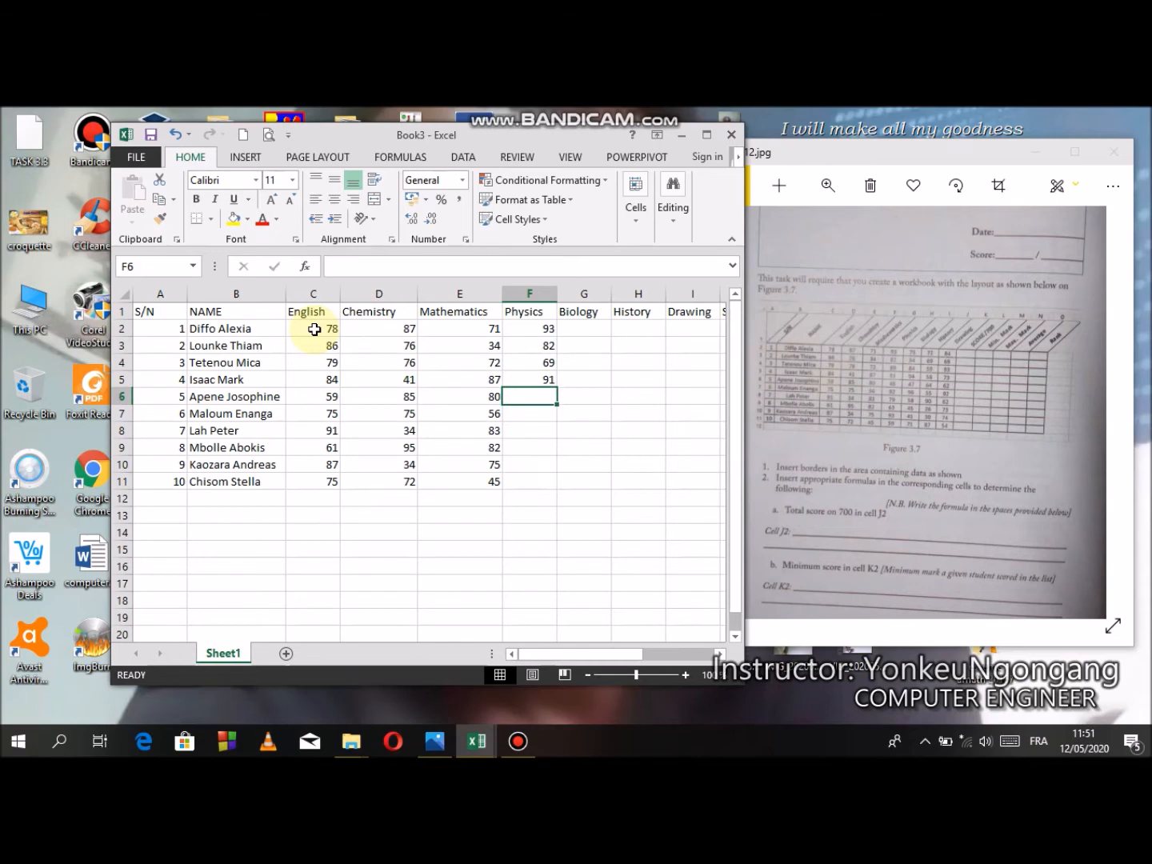
{"action": "type", "text": "48"}
{"action": "key", "text": "Return"}
- Enter the remaining five students' Physics marks in F7:F11: 92, 79, 63, 93 and 59
{"action": "type", "text": "92"}
{"action": "key", "text": "Return"}
{"action": "type", "text": "79"}
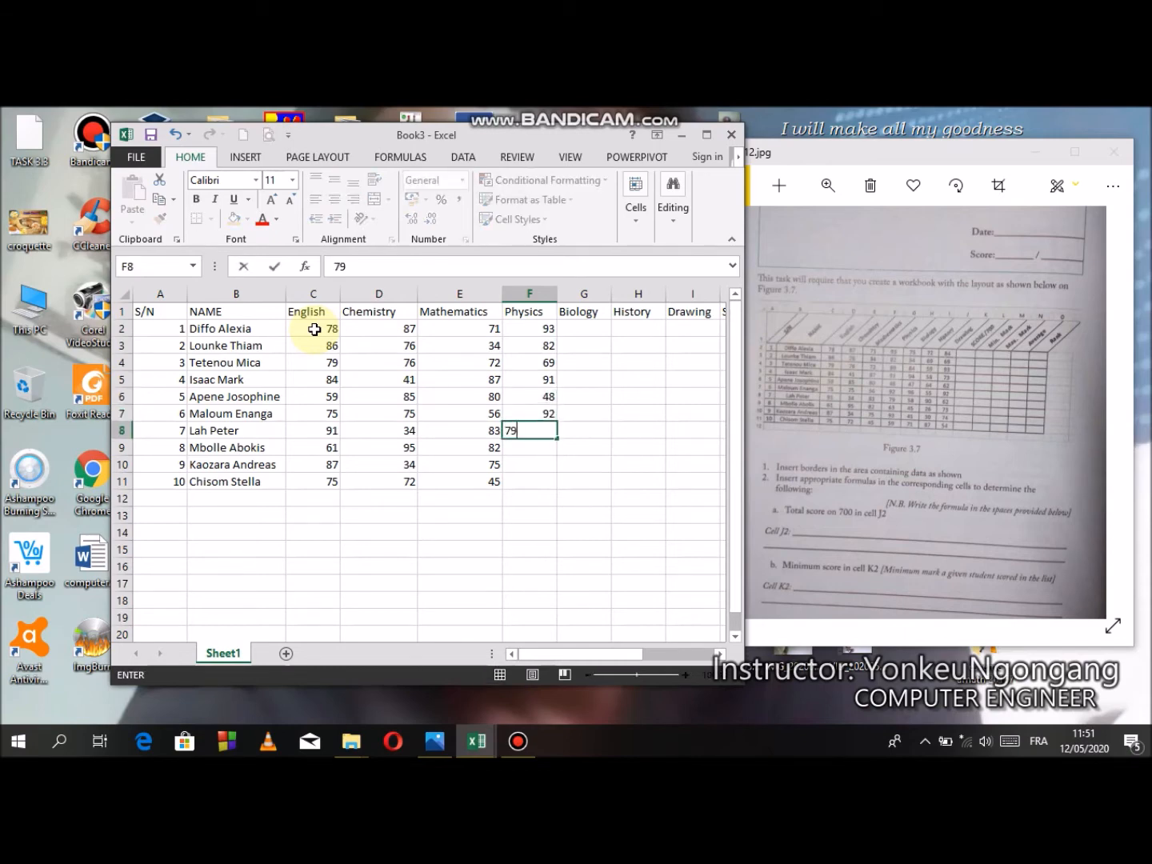
{"action": "key", "text": "Return"}
{"action": "type", "text": "63"}
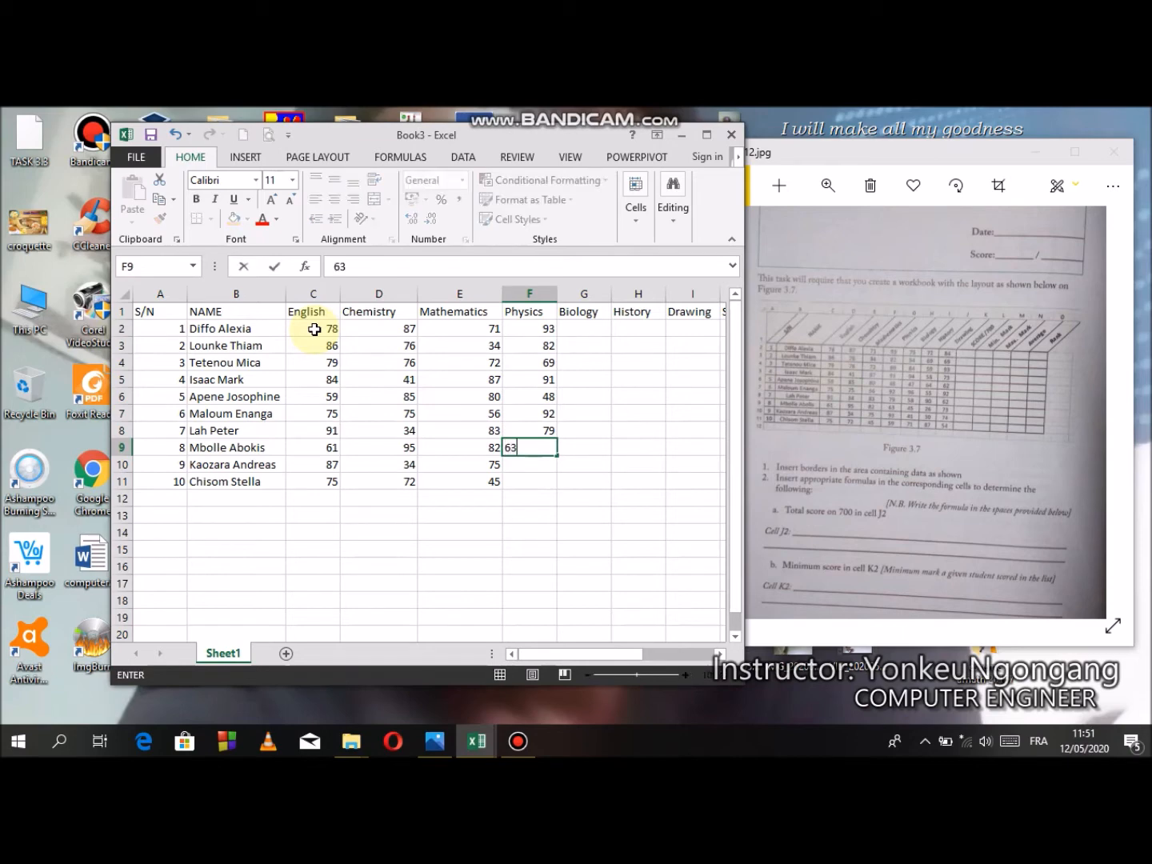
{"action": "key", "text": "Return"}
{"action": "type", "text": "93"}
{"action": "key", "text": "Return"}
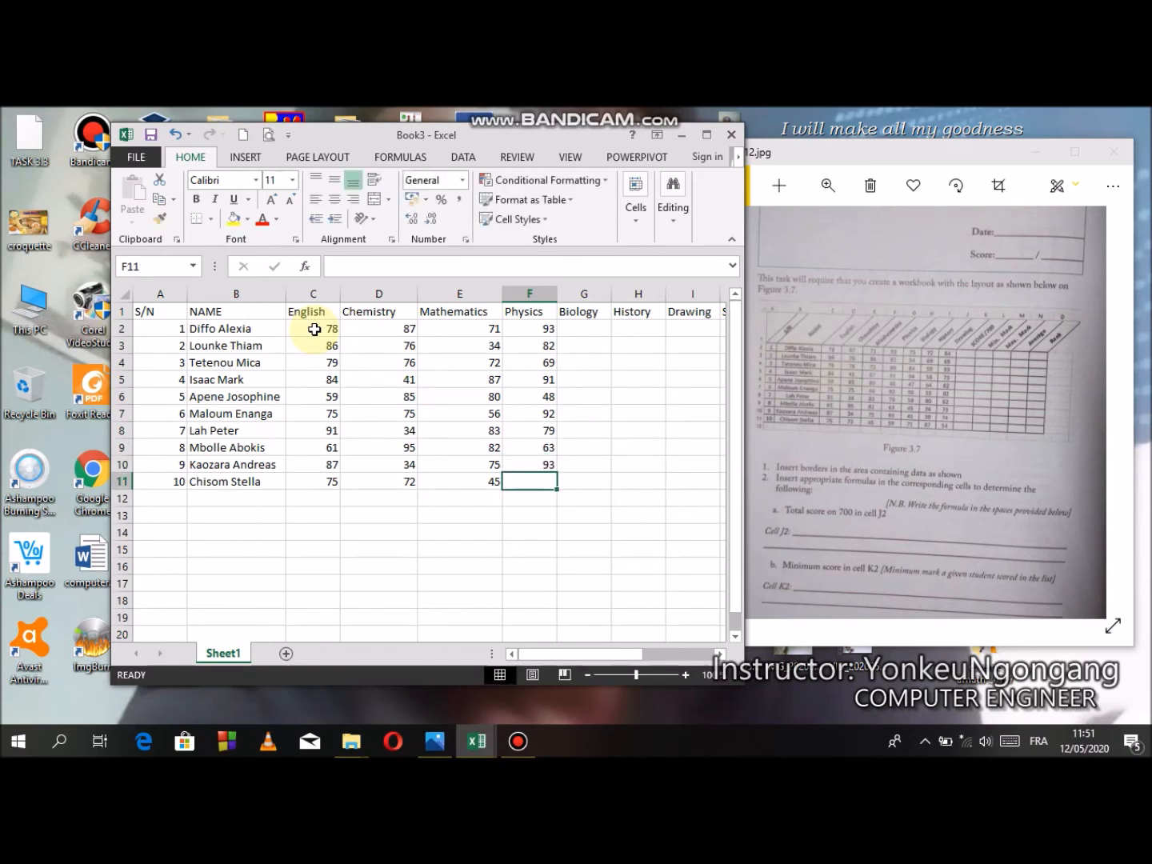
{"action": "type", "text": "59"}
{"action": "key", "text": "Tab"}
- Enter the first five students' Biology marks in G2:G6: 75, 54, 84, 94 and 47
{"action": "key", "text": "Up"}
{"action": "key", "text": "Up"}
{"action": "key", "text": "Up"}
{"action": "key", "text": "Up"}
{"action": "key", "text": "Up"}
{"action": "key", "text": "Up"}
{"action": "key", "text": "Up"}
{"action": "key", "text": "Up"}
{"action": "key", "text": "Up"}
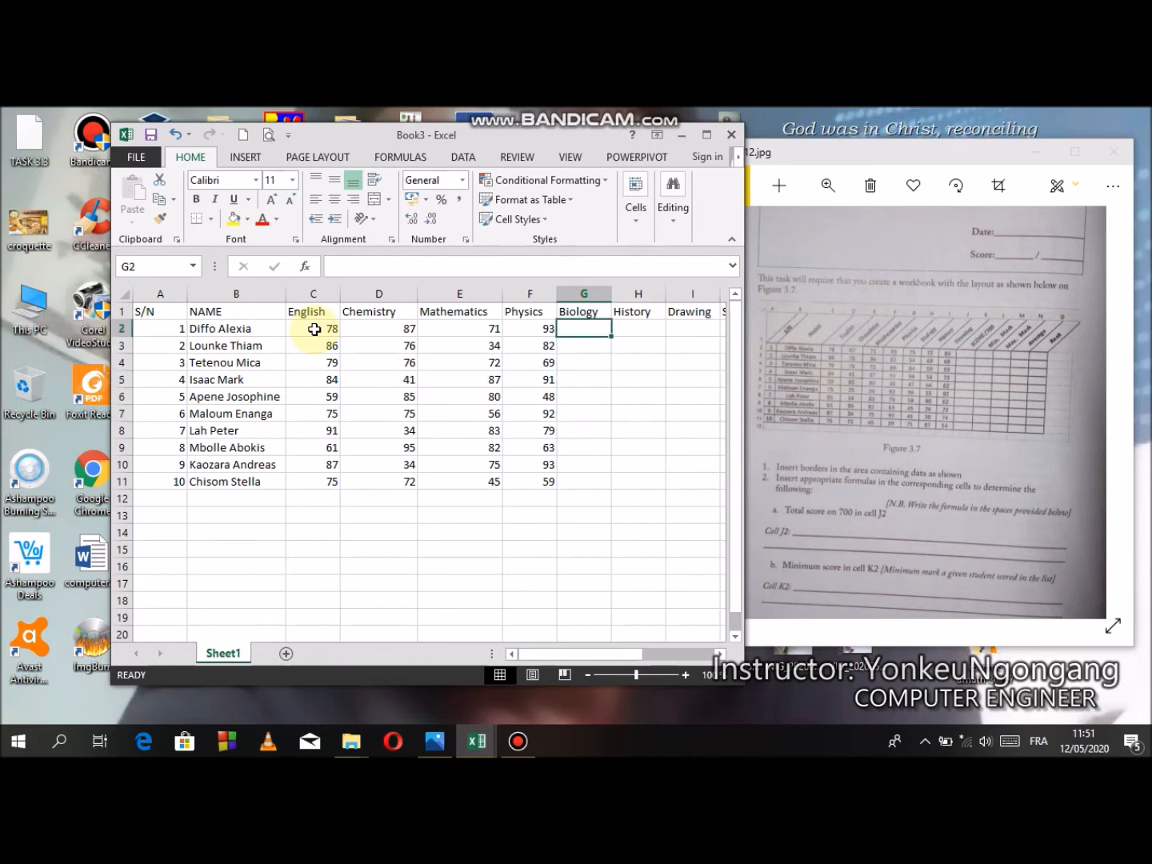
{"action": "type", "text": "75"}
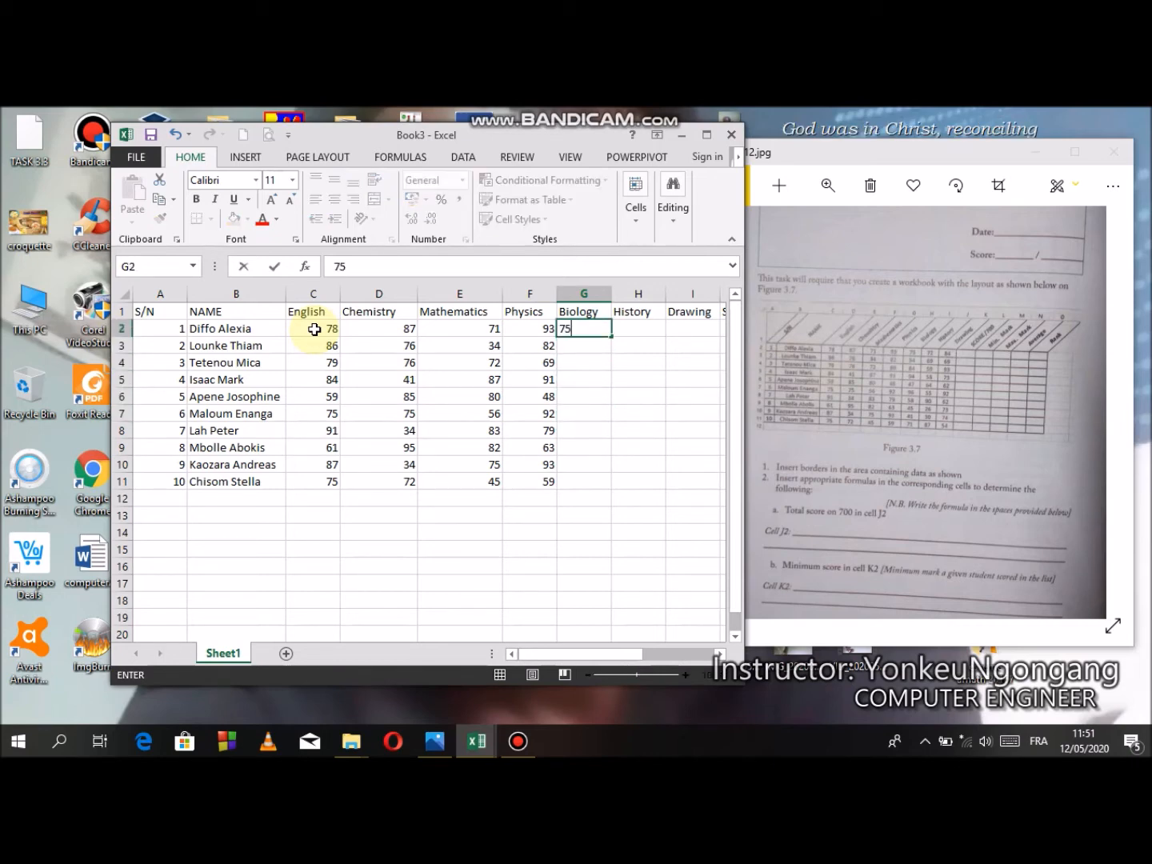
{"action": "key", "text": "Return"}
{"action": "type", "text": "54"}
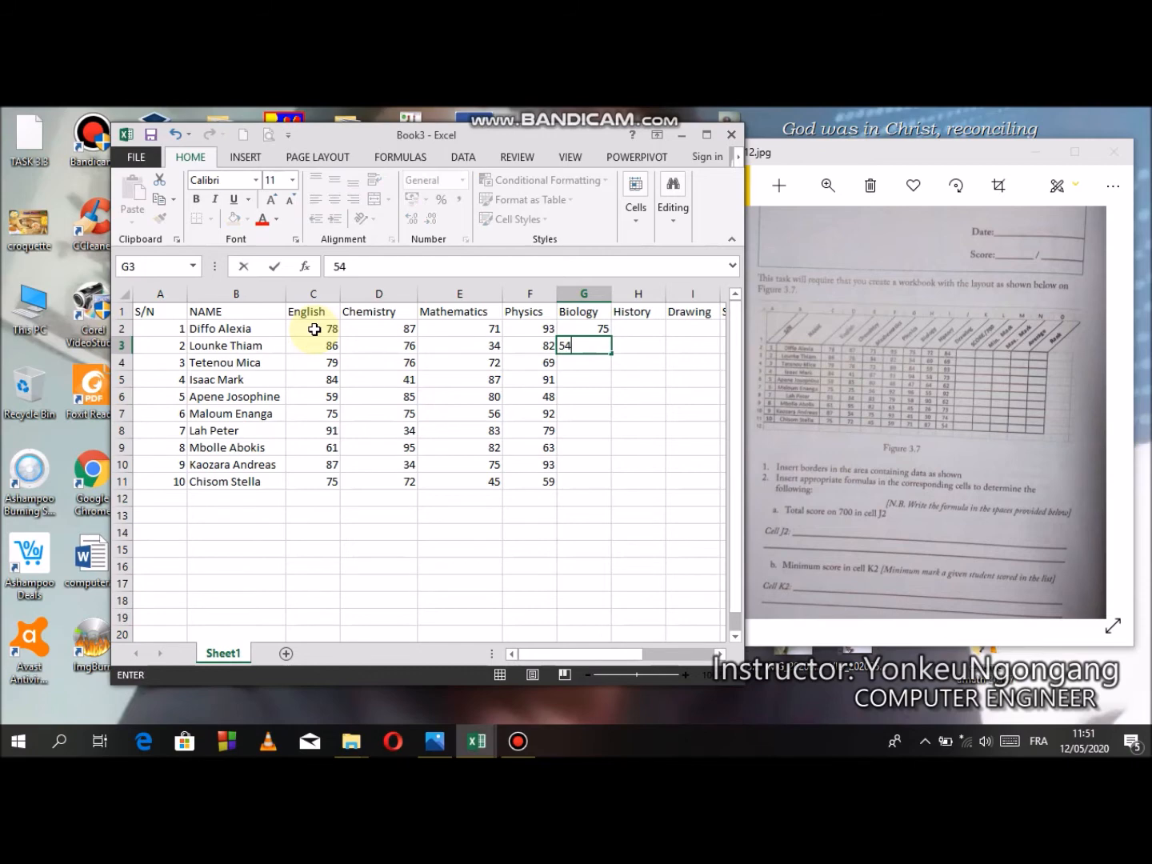
{"action": "key", "text": "Return"}
{"action": "type", "text": "84"}
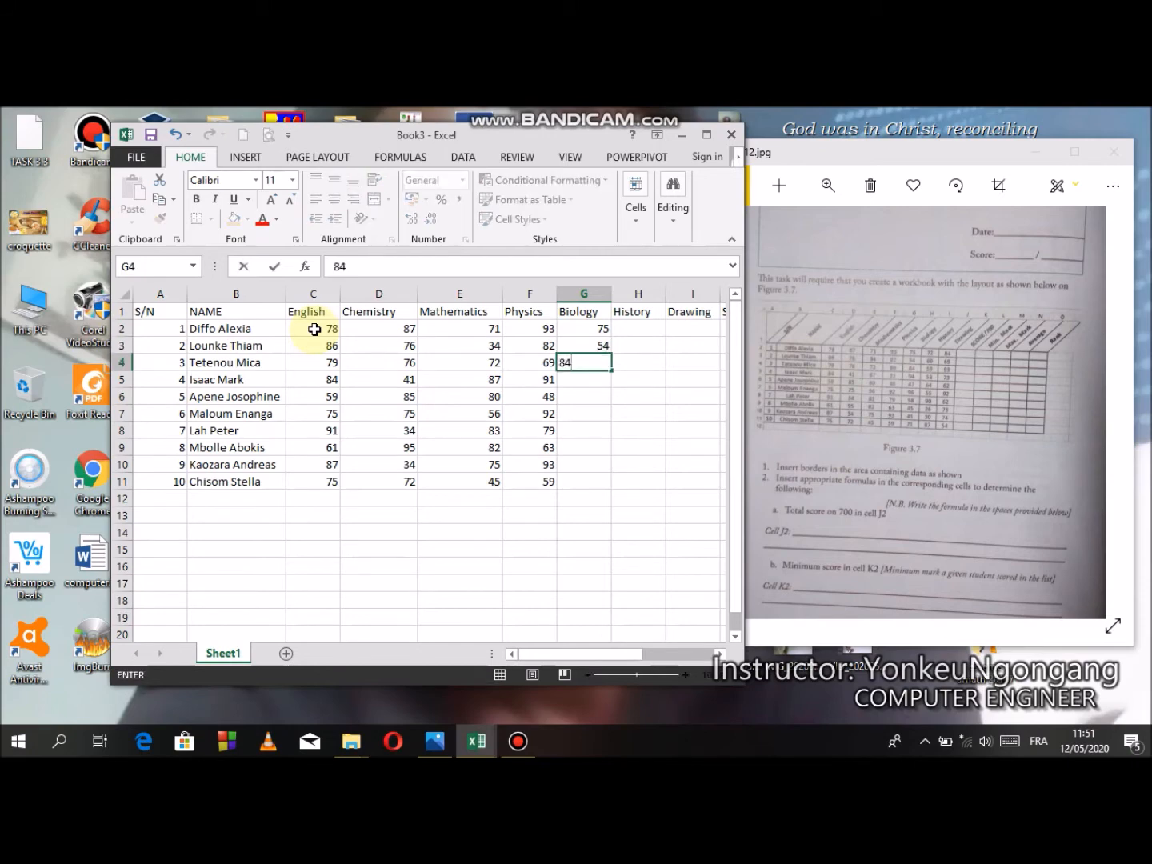
{"action": "key", "text": "Return"}
{"action": "type", "text": "94"}
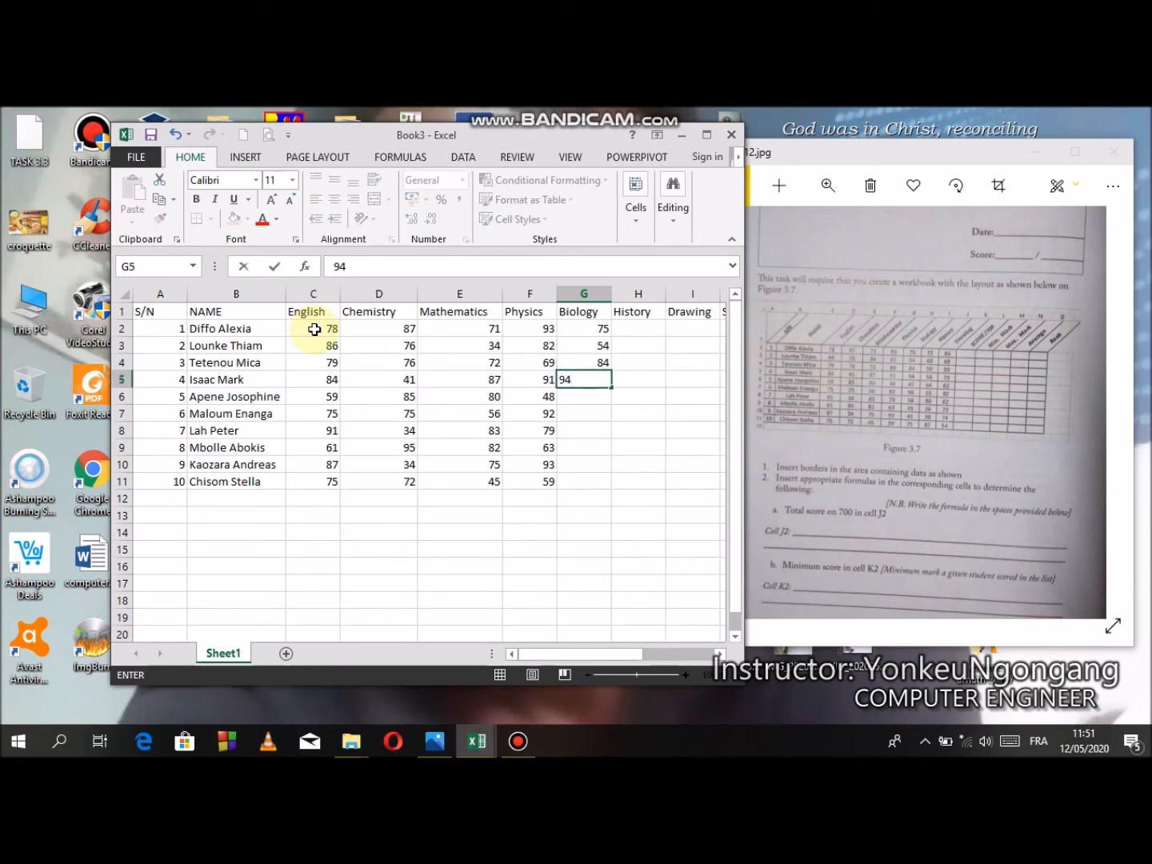
{"action": "key", "text": "Return"}
{"action": "type", "text": "47"}
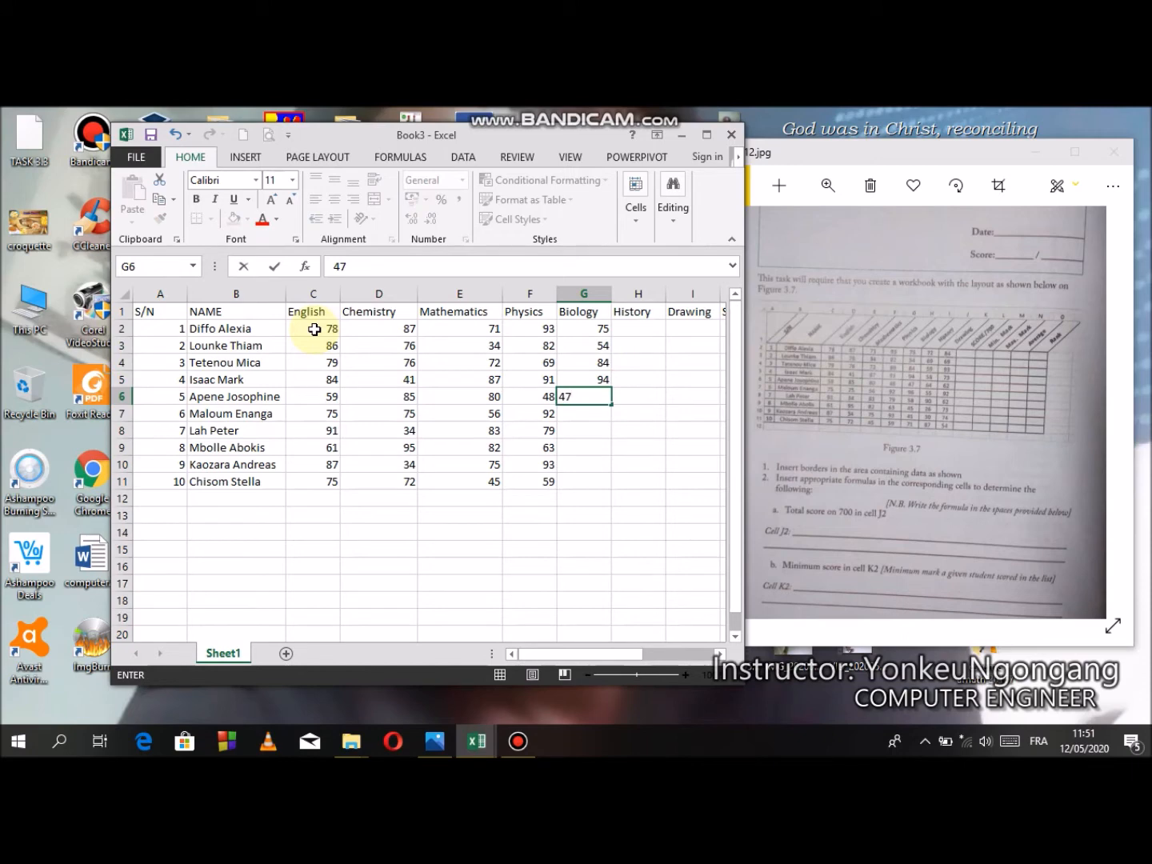
{"action": "key", "text": "Return"}
- Enter the remaining five students' Biology marks in G7:G11: 96, 58, 45, 41 and 71
{"action": "type", "text": "96"}
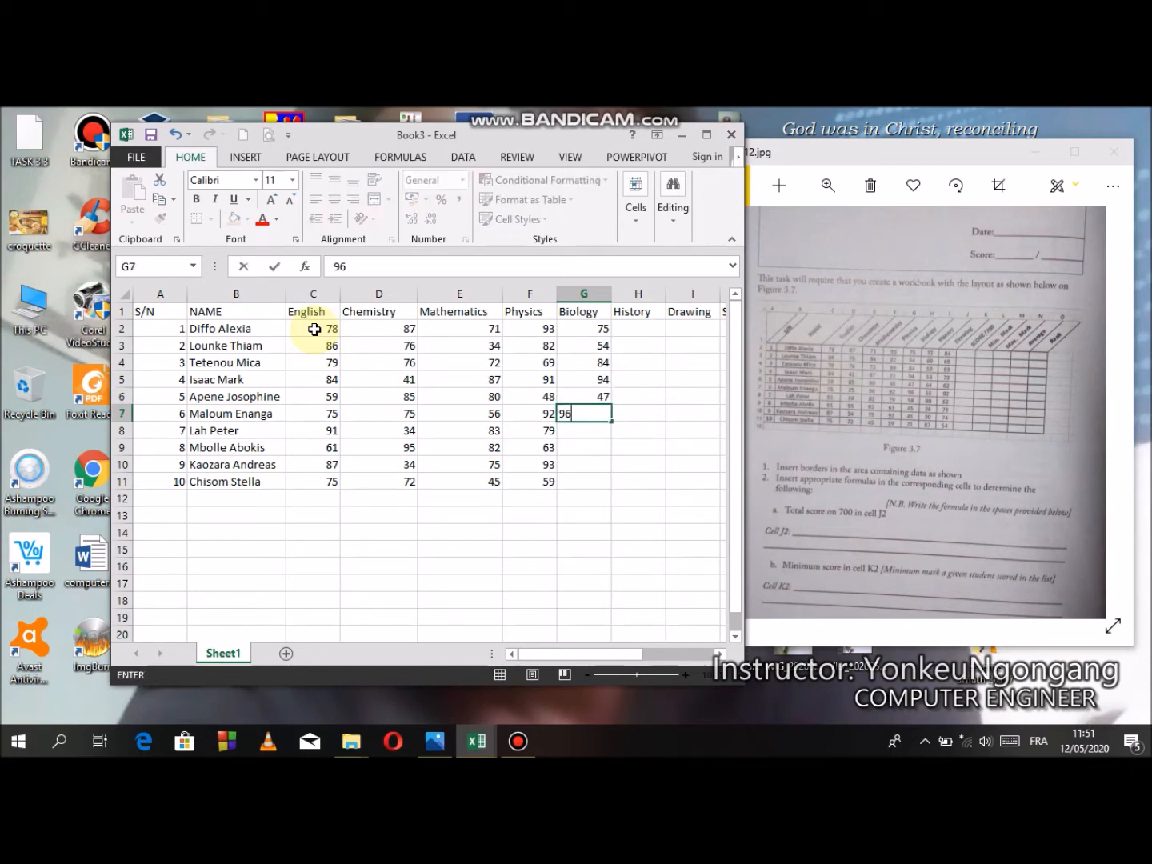
{"action": "key", "text": "Return"}
{"action": "type", "text": "58"}
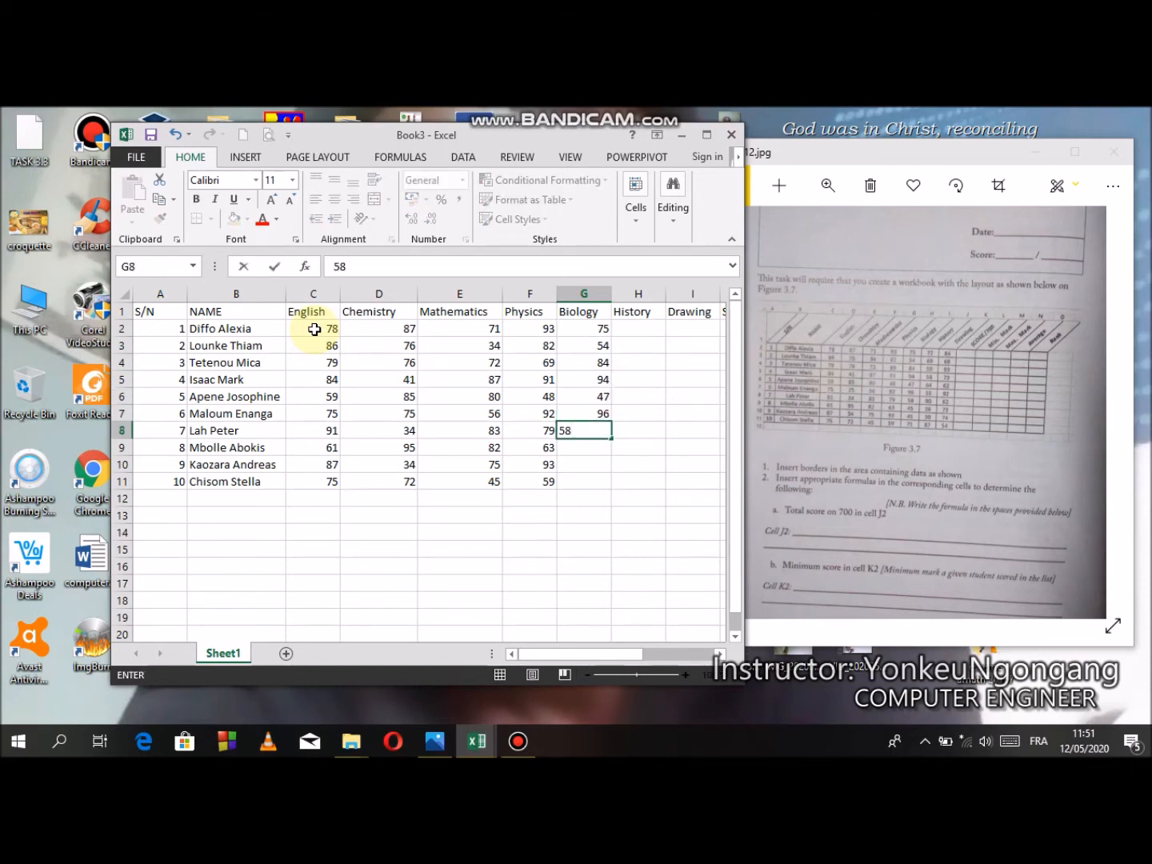
{"action": "key", "text": "Return"}
{"action": "type", "text": "45"}
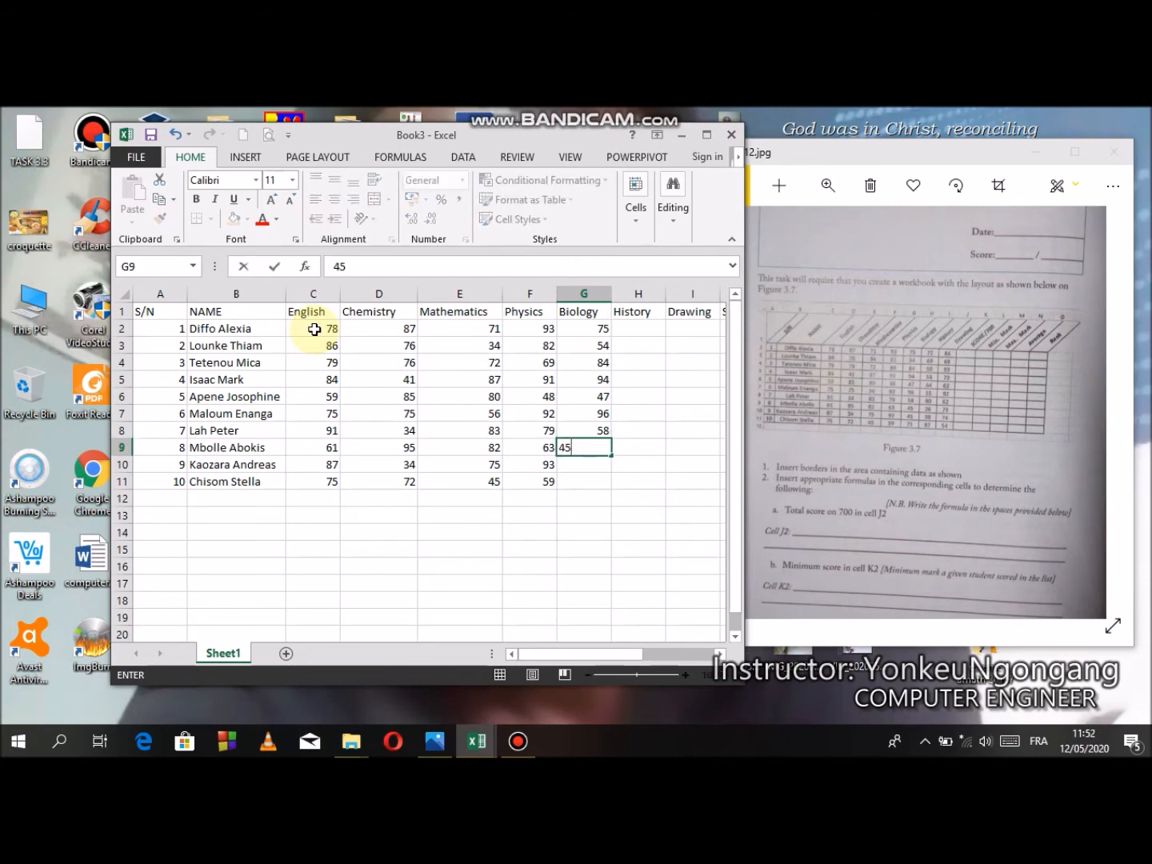
{"action": "key", "text": "Return"}
{"action": "type", "text": "41"}
{"action": "key", "text": "Return"}
{"action": "type", "text": "71"}
{"action": "key", "text": "Tab"}
- Enter the first five students' History marks in H2:H6: 72, 69, 59, 58 and 64
{"action": "key", "text": "Up"}
{"action": "key", "text": "Up"}
{"action": "key", "text": "Up"}
{"action": "key", "text": "Up"}
{"action": "key", "text": "Up"}
{"action": "key", "text": "Up"}
{"action": "key", "text": "Up"}
{"action": "key", "text": "Up"}
{"action": "key", "text": "Up"}
{"action": "key", "text": "Up"}
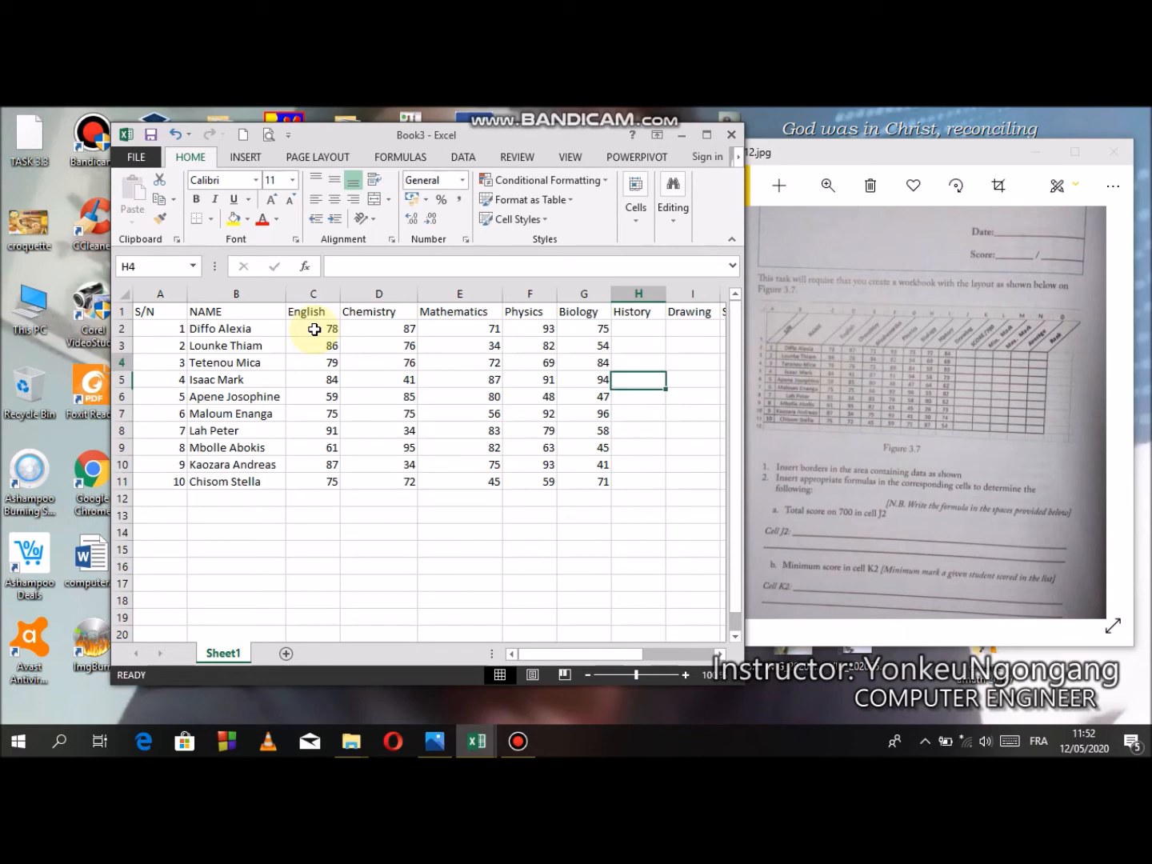
{"action": "key", "text": "Down"}
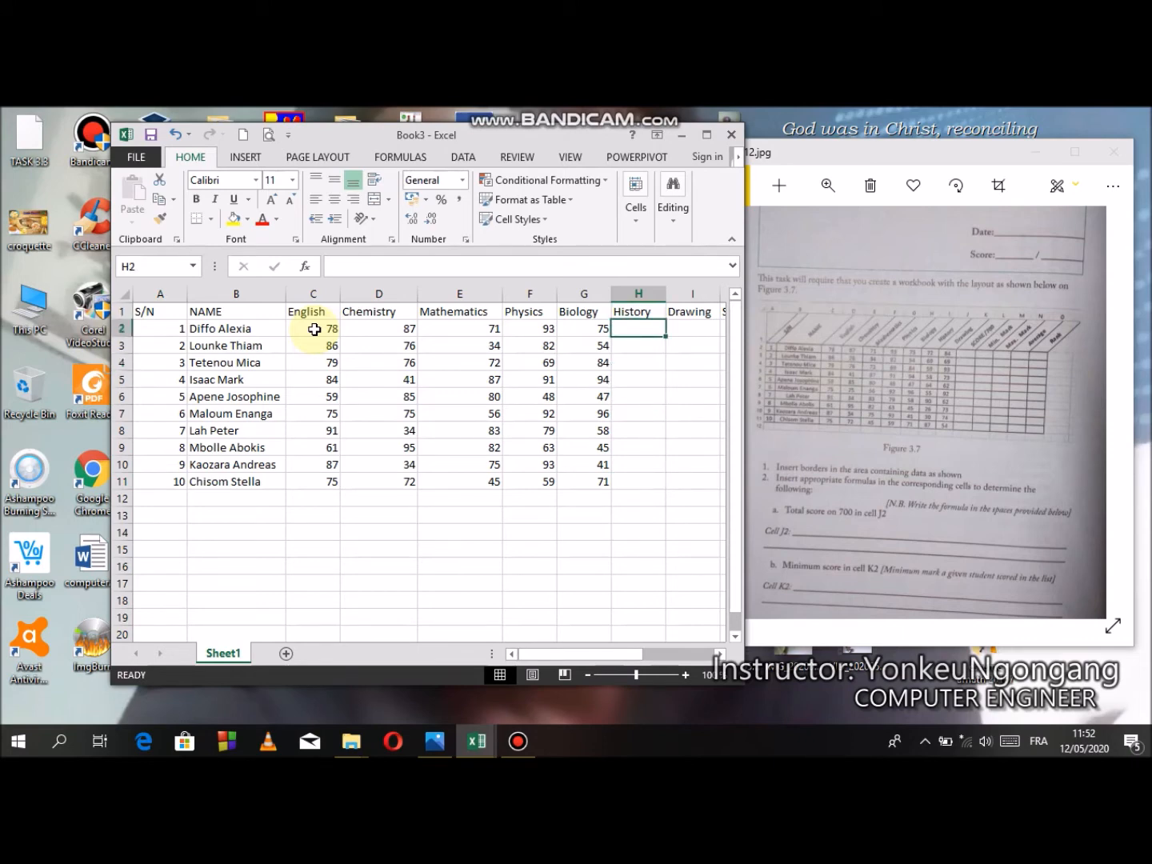
{"action": "type", "text": "72"}
{"action": "key", "text": "Return"}
{"action": "type", "text": "69"}
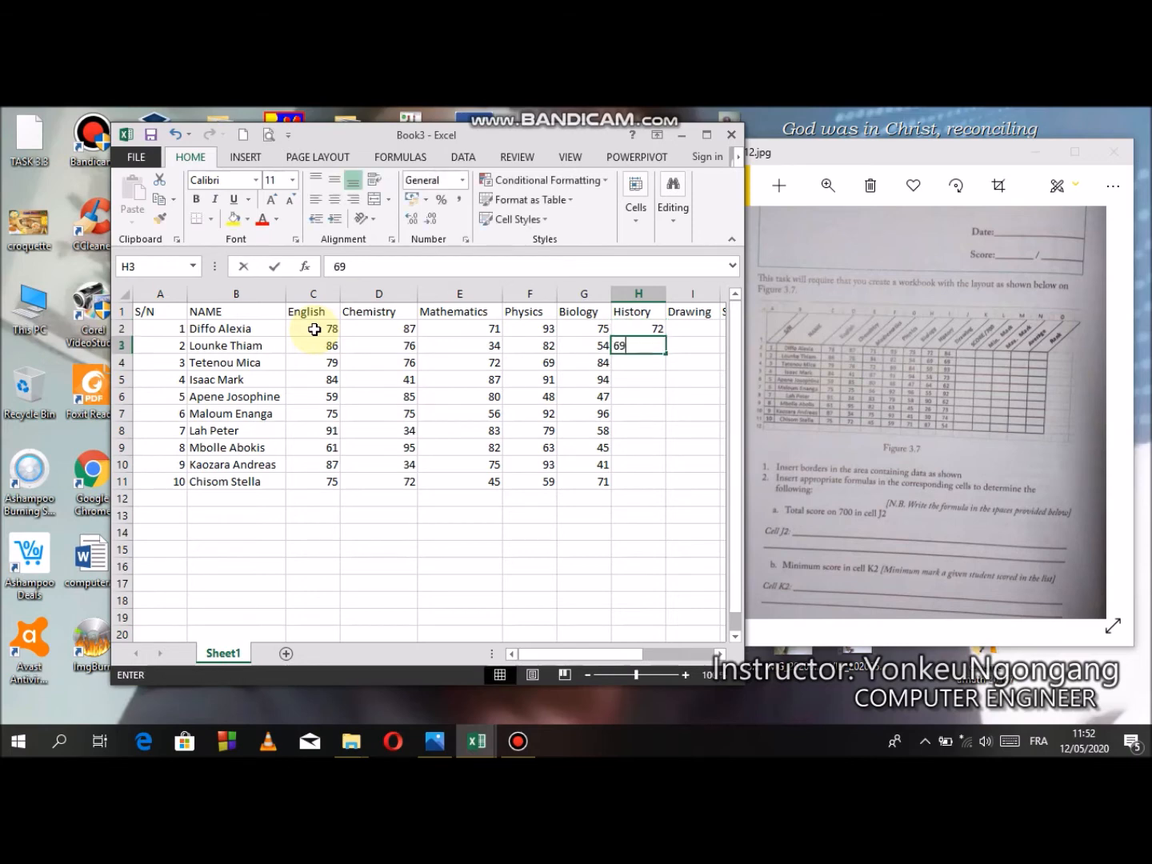
{"action": "key", "text": "Return"}
{"action": "type", "text": "56"}
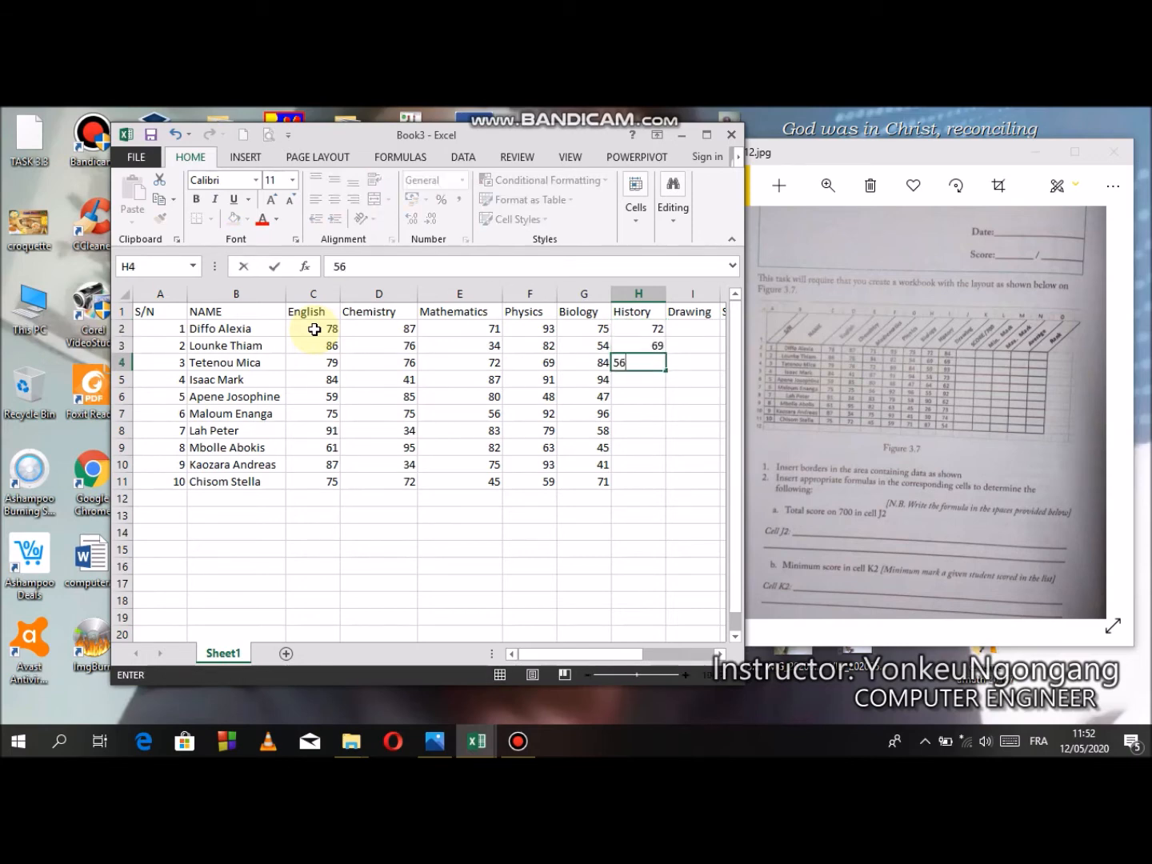
{"action": "key", "text": "Return"}
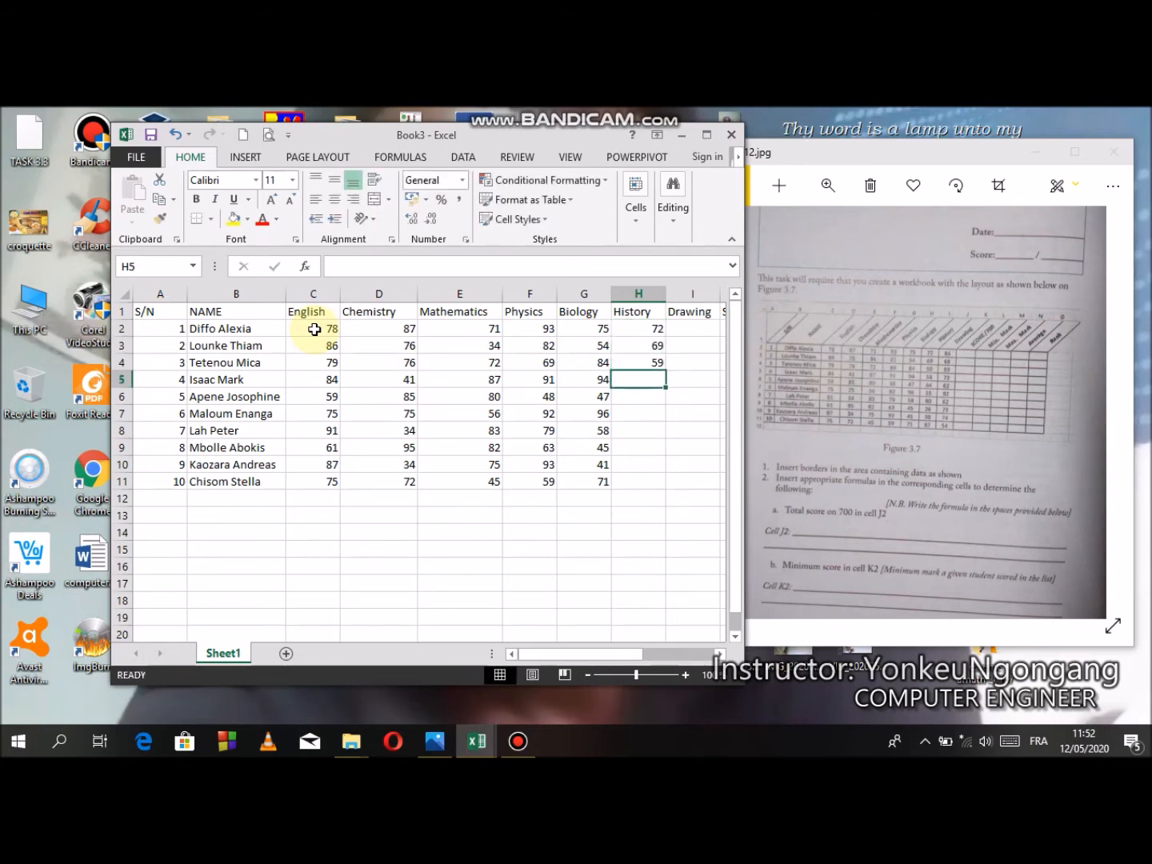
{"action": "type", "text": "58"}
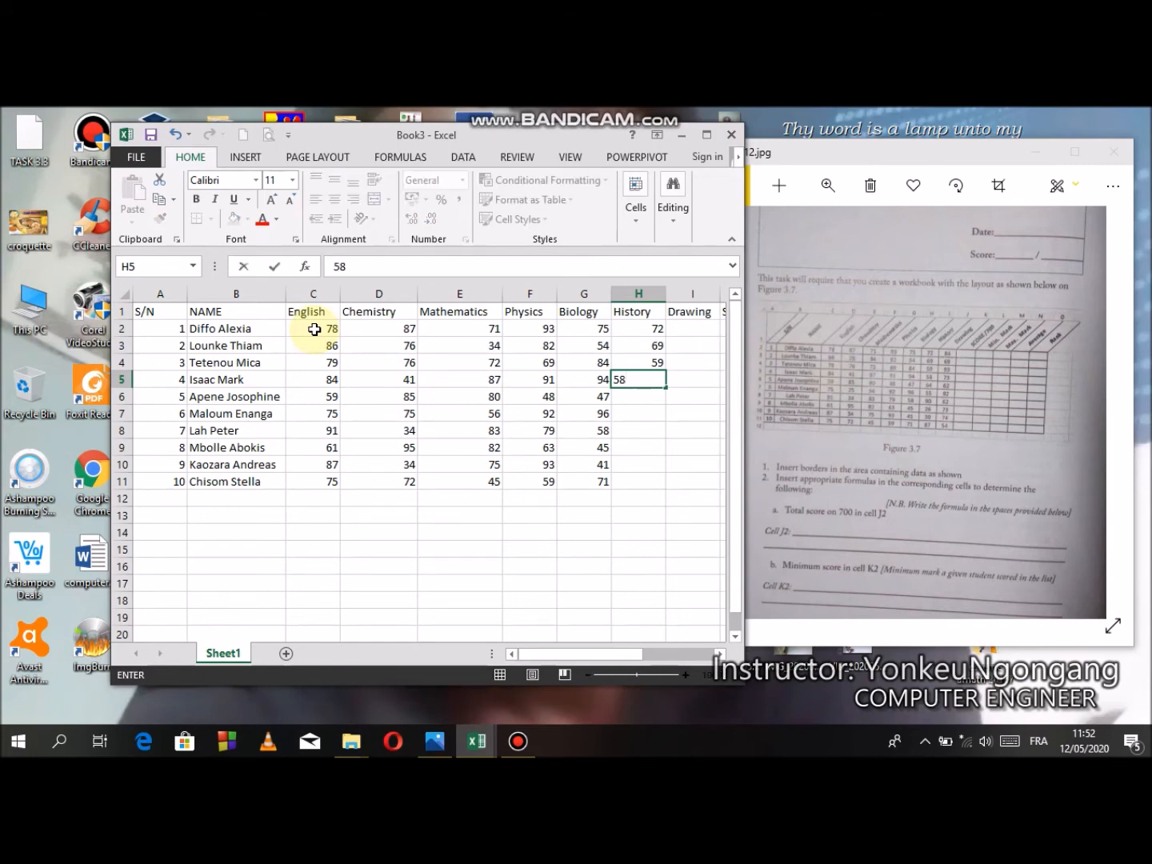
{"action": "key", "text": "Return"}
{"action": "type", "text": "64"}
{"action": "key", "text": "Return"}
- Enter the remaining five students' History marks in H7:H11: 55, 90, 26, 30 and 87
{"action": "type", "text": "55"}
{"action": "key", "text": "Return"}
{"action": "type", "text": "90"}
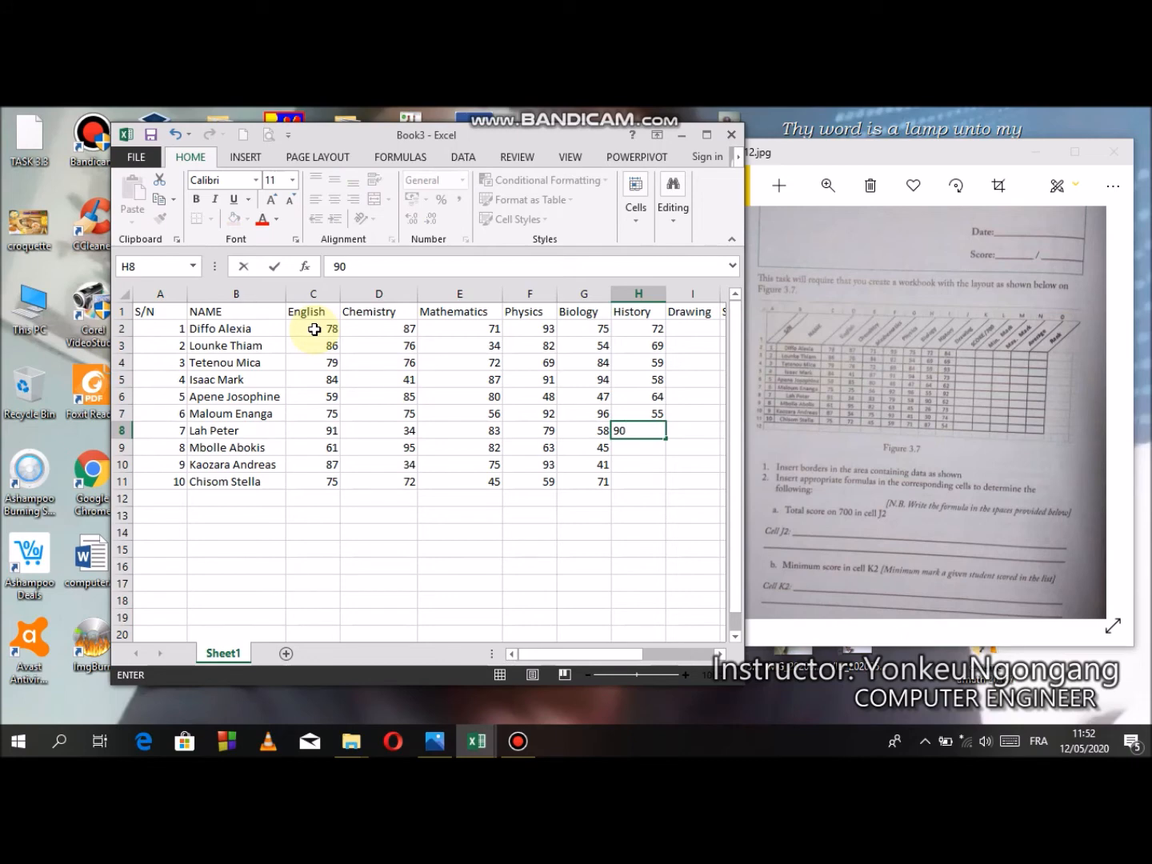
{"action": "key", "text": "Return"}
{"action": "type", "text": "26"}
{"action": "key", "text": "Return"}
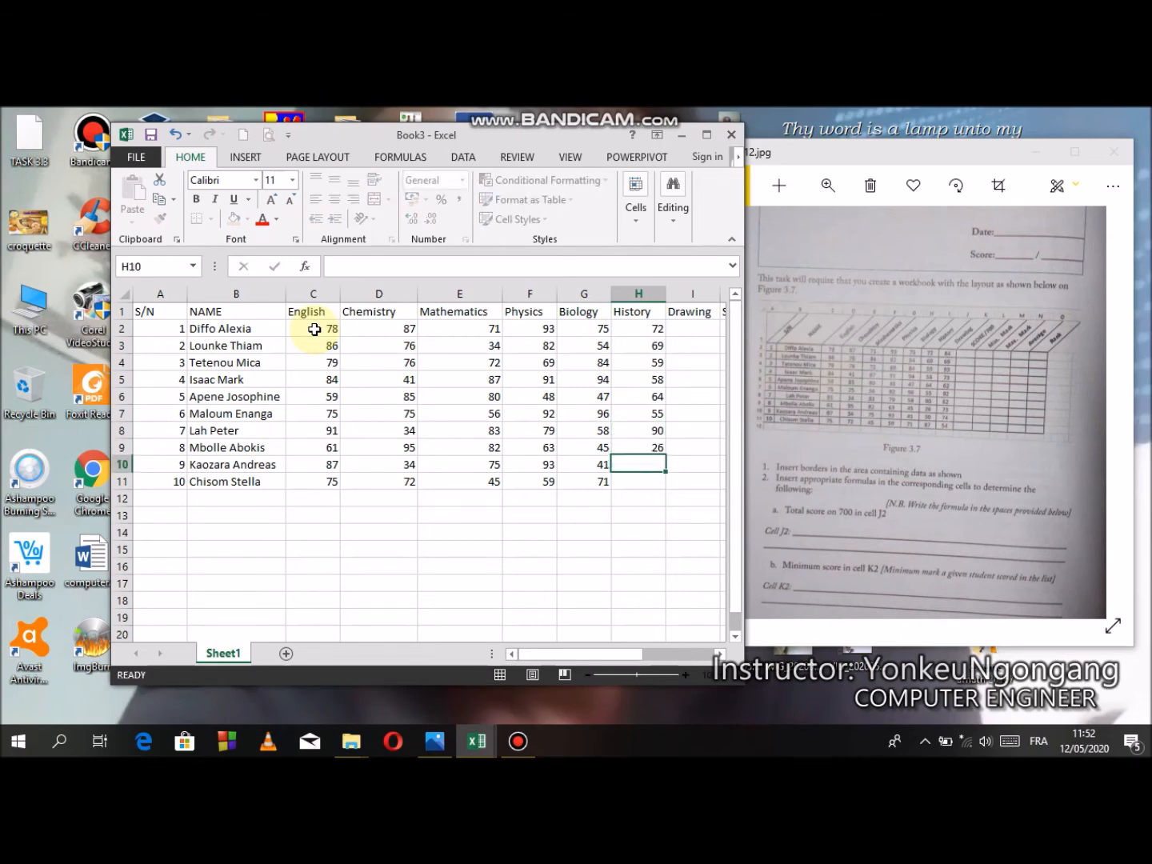
{"action": "type", "text": "30"}
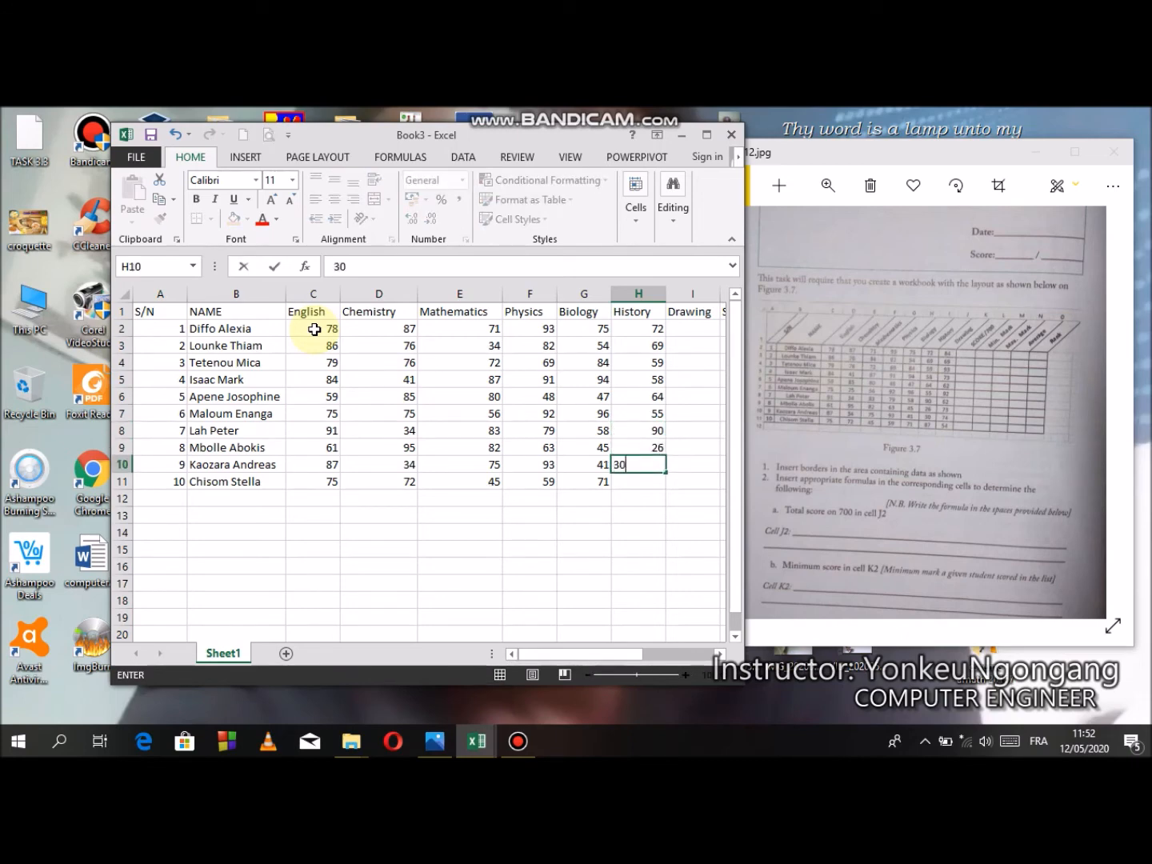
{"action": "key", "text": "Return"}
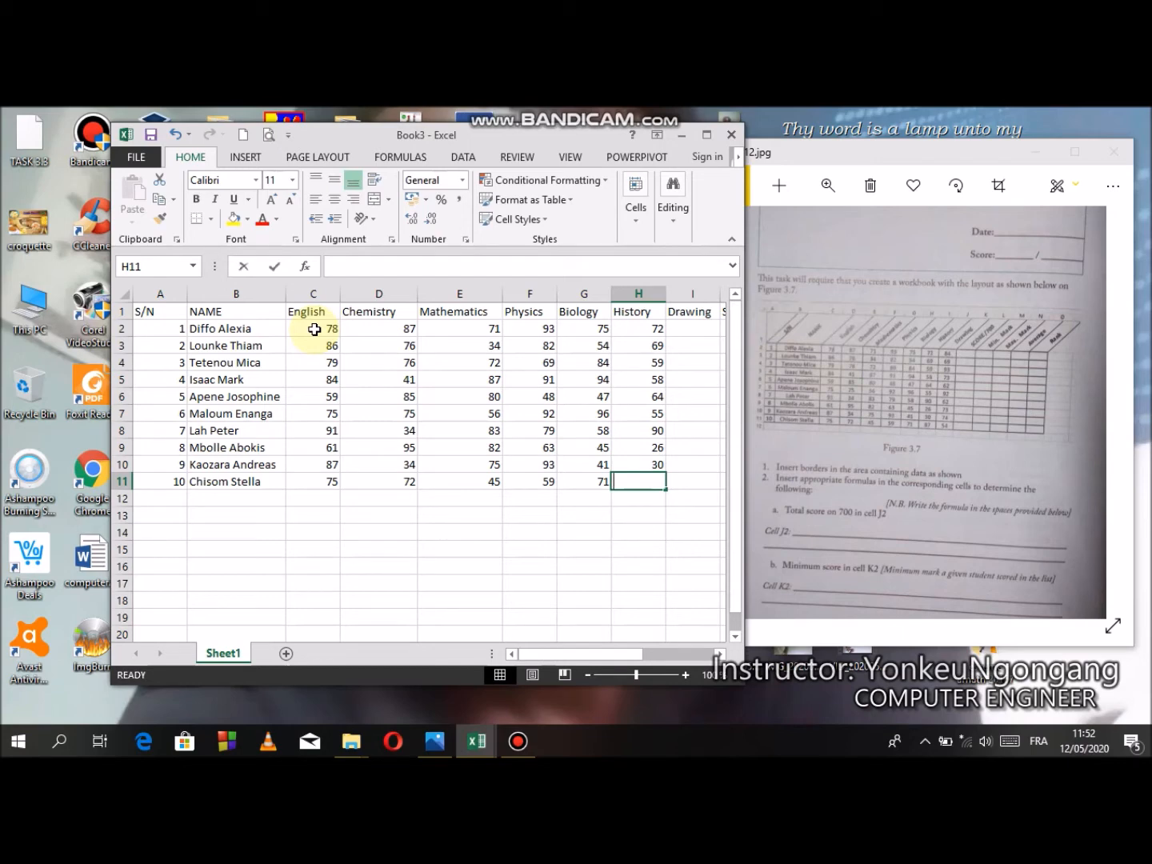
{"action": "type", "text": "8"}
{"action": "key", "text": "Tab"}
- Enter the first five students' Drawing marks in I2:I6: 84, 69, 93, 73 and 62
{"action": "key", "text": "Up"}
{"action": "key", "text": "Up"}
{"action": "key", "text": "Up"}
{"action": "key", "text": "Up"}
{"action": "key", "text": "Up"}
{"action": "key", "text": "Up"}
{"action": "key", "text": "Up"}
{"action": "key", "text": "Up"}
{"action": "key", "text": "Up"}
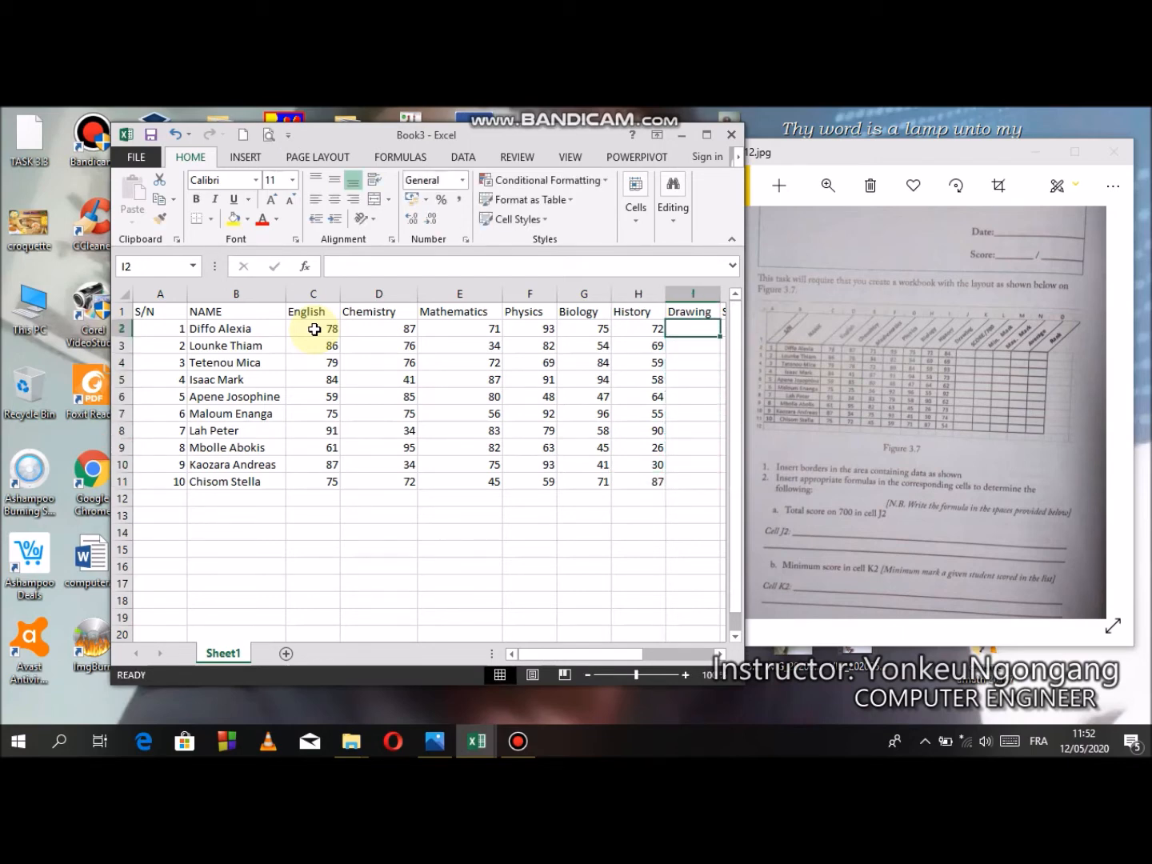
{"action": "type", "text": "84"}
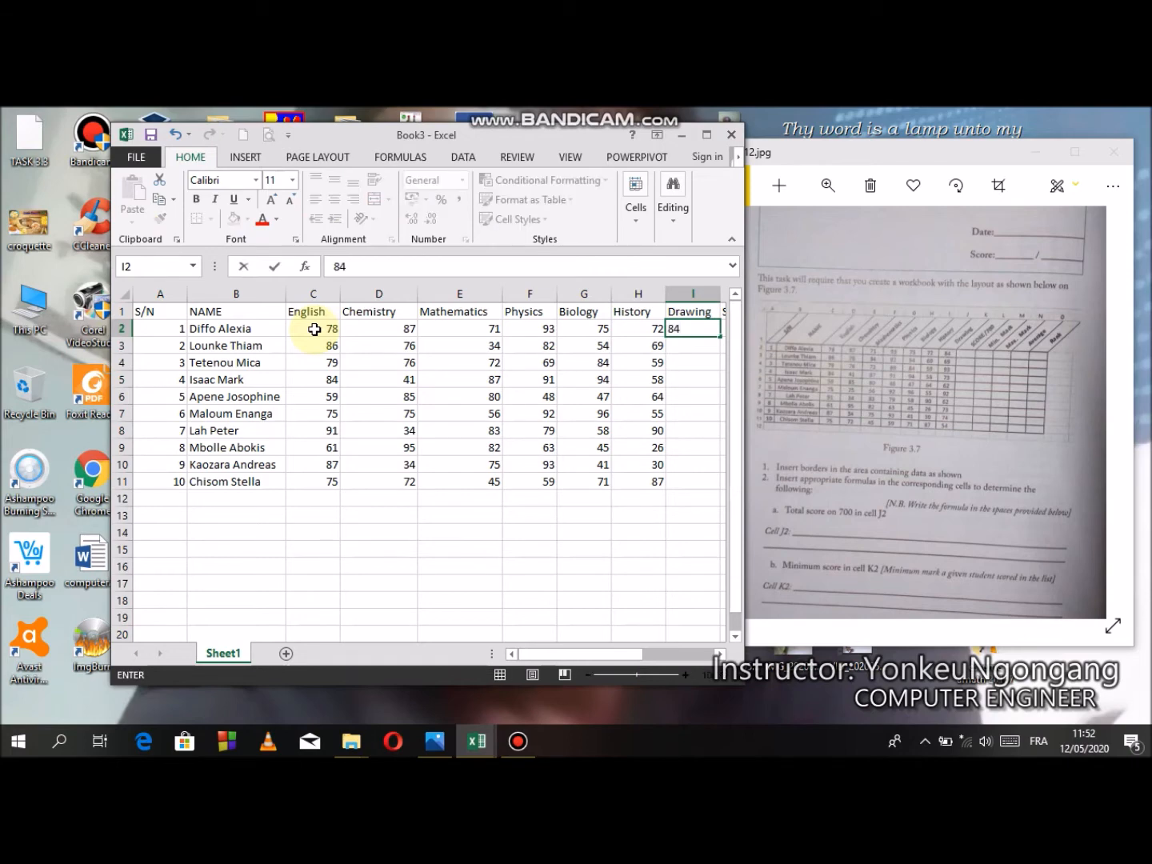
{"action": "key", "text": "Return"}
{"action": "type", "text": "69"}
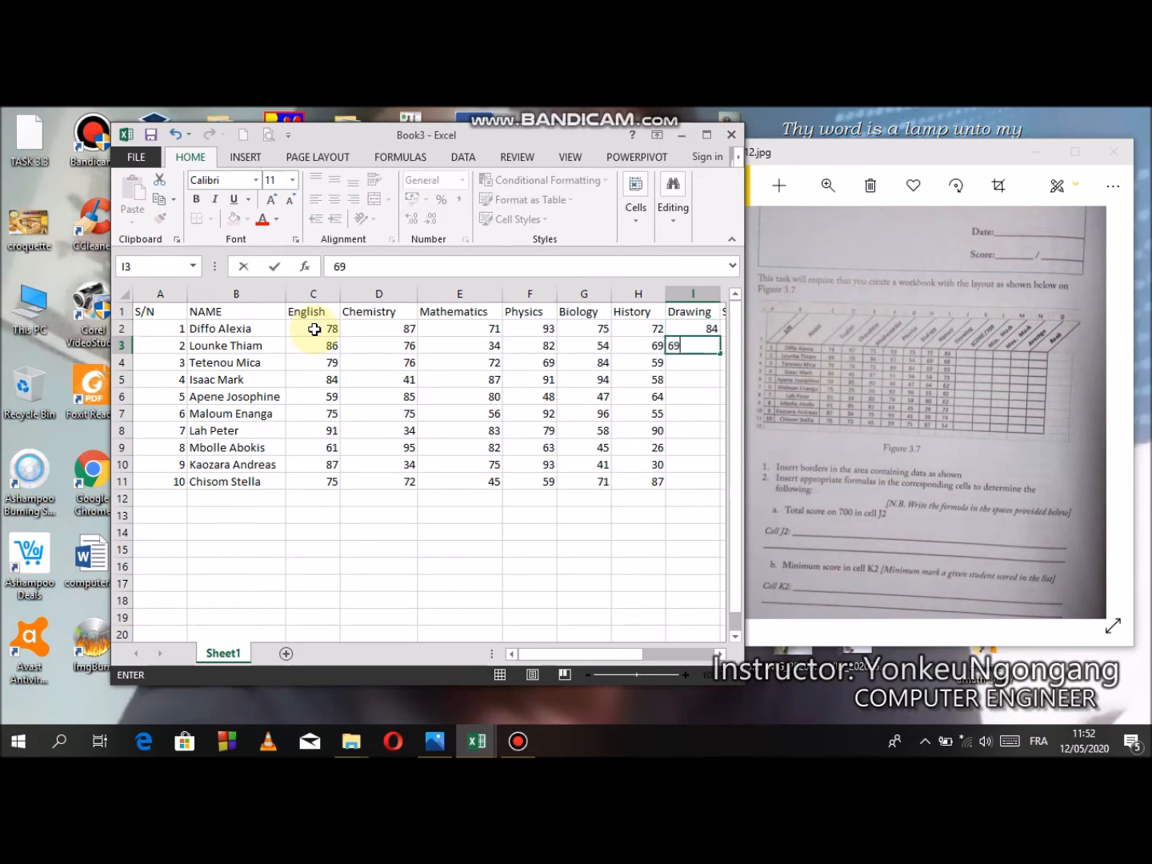
{"action": "key", "text": "Return"}
{"action": "type", "text": "93"}
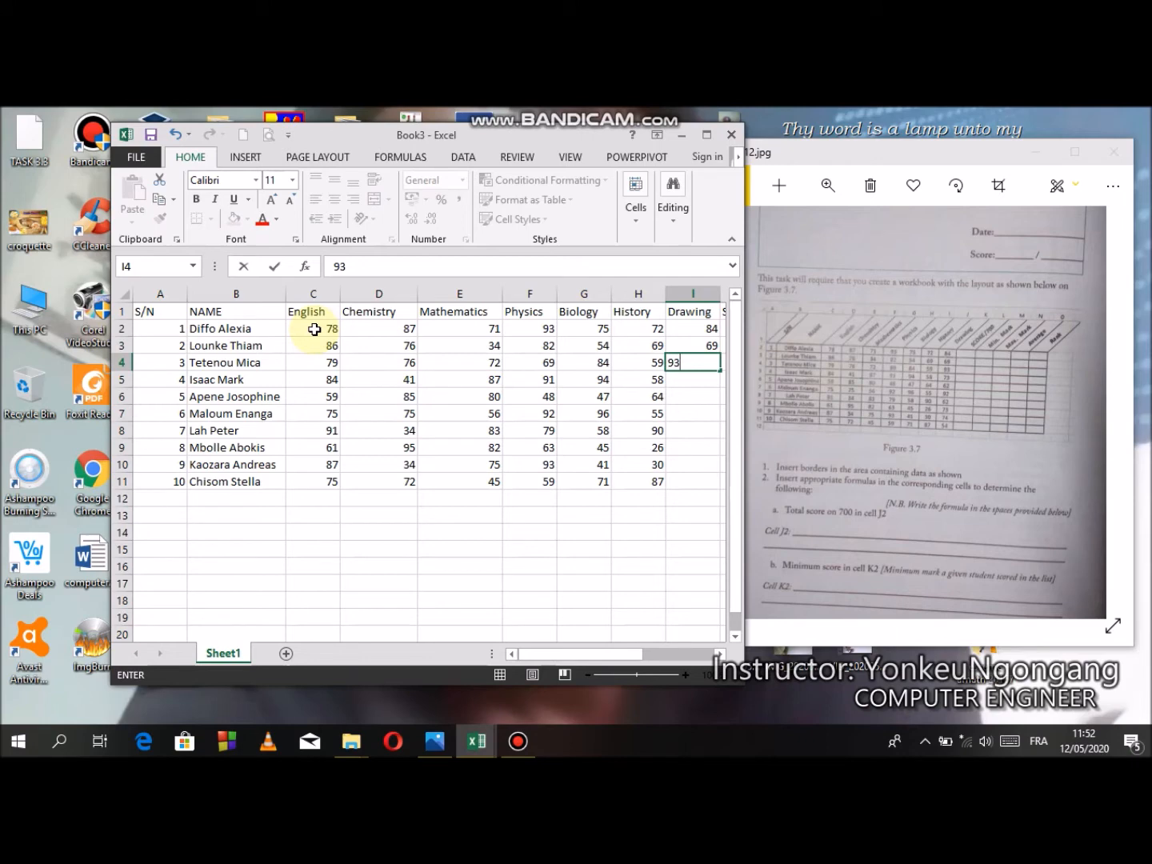
{"action": "key", "text": "Return"}
{"action": "type", "text": "73"}
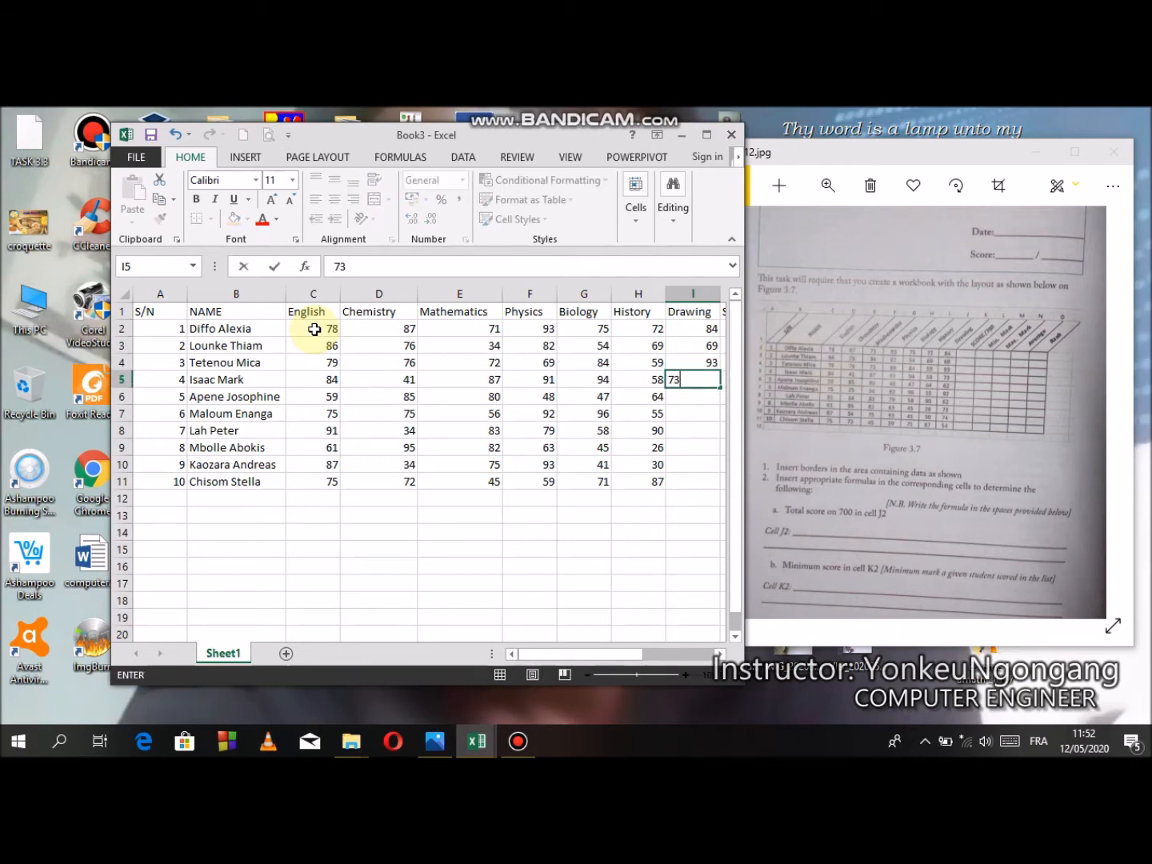
{"action": "key", "text": "Return"}
{"action": "type", "text": "62"}
{"action": "key", "text": "Return"}
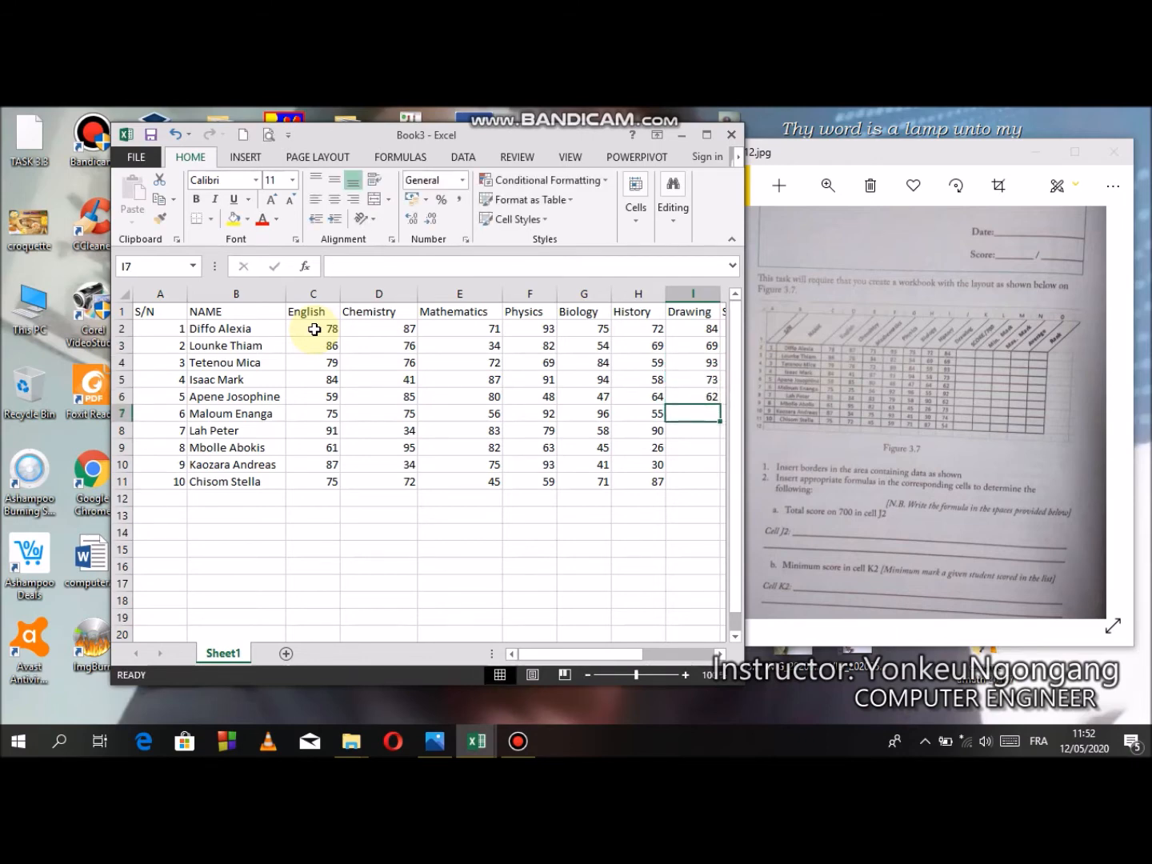
- Enter the remaining five students' Drawing marks in I7:I11: 92, 62, 73, 74 and 54
{"action": "type", "text": "92"}
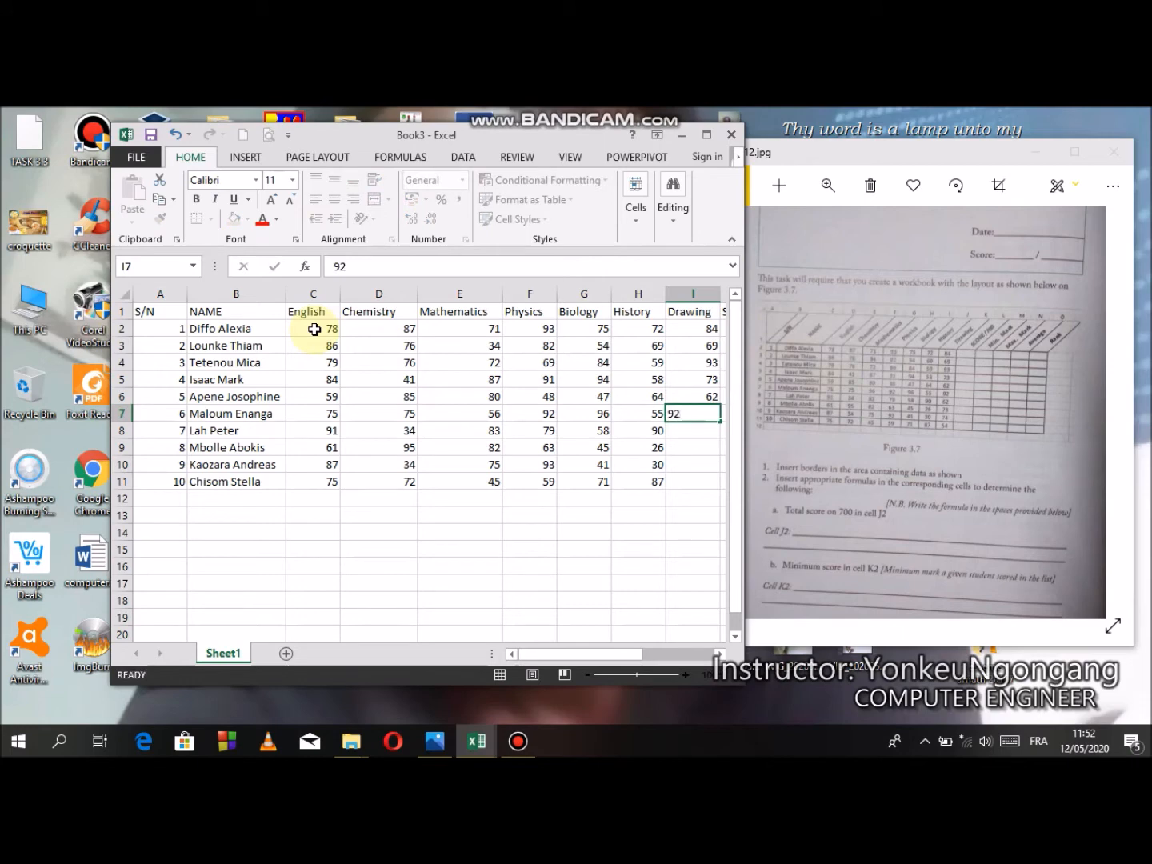
{"action": "key", "text": "Return"}
{"action": "type", "text": "62"}
{"action": "key", "text": "Return"}
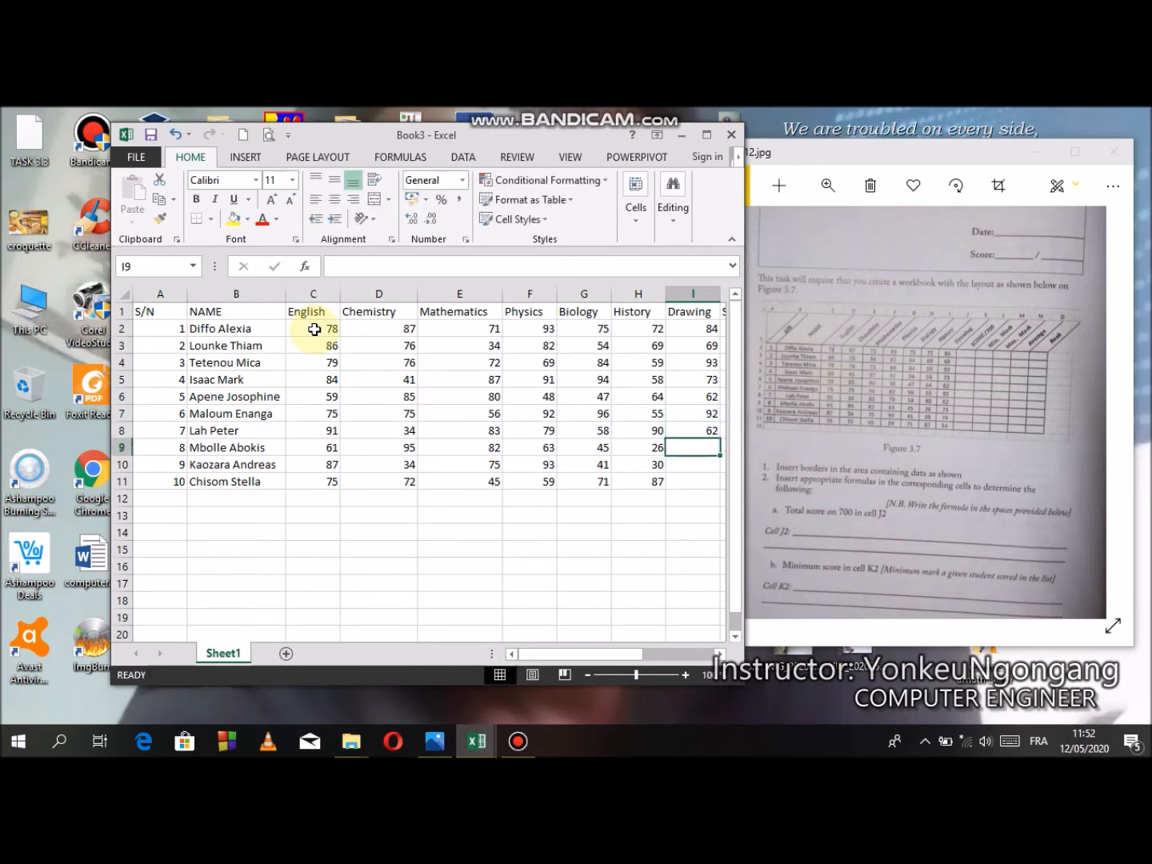
{"action": "type", "text": "73"}
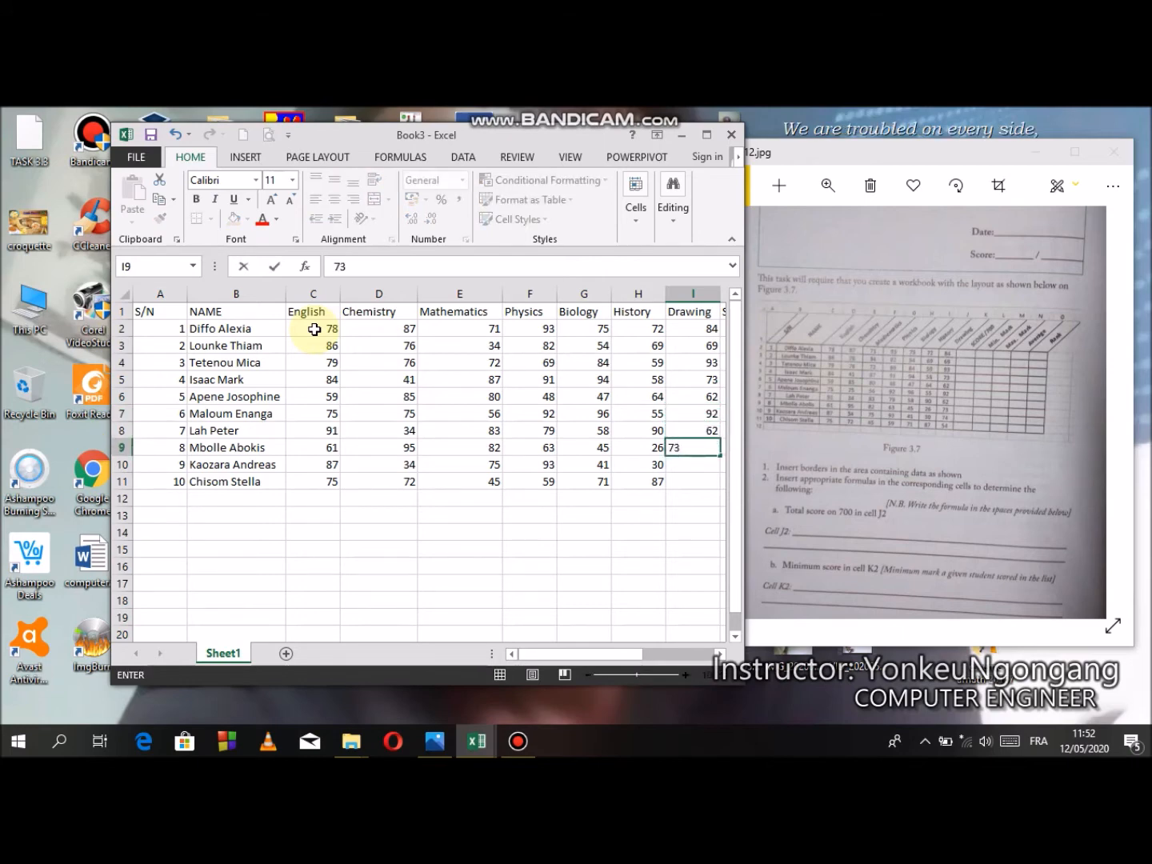
{"action": "key", "text": "Return"}
{"action": "type", "text": "74"}
{"action": "key", "text": "Return"}
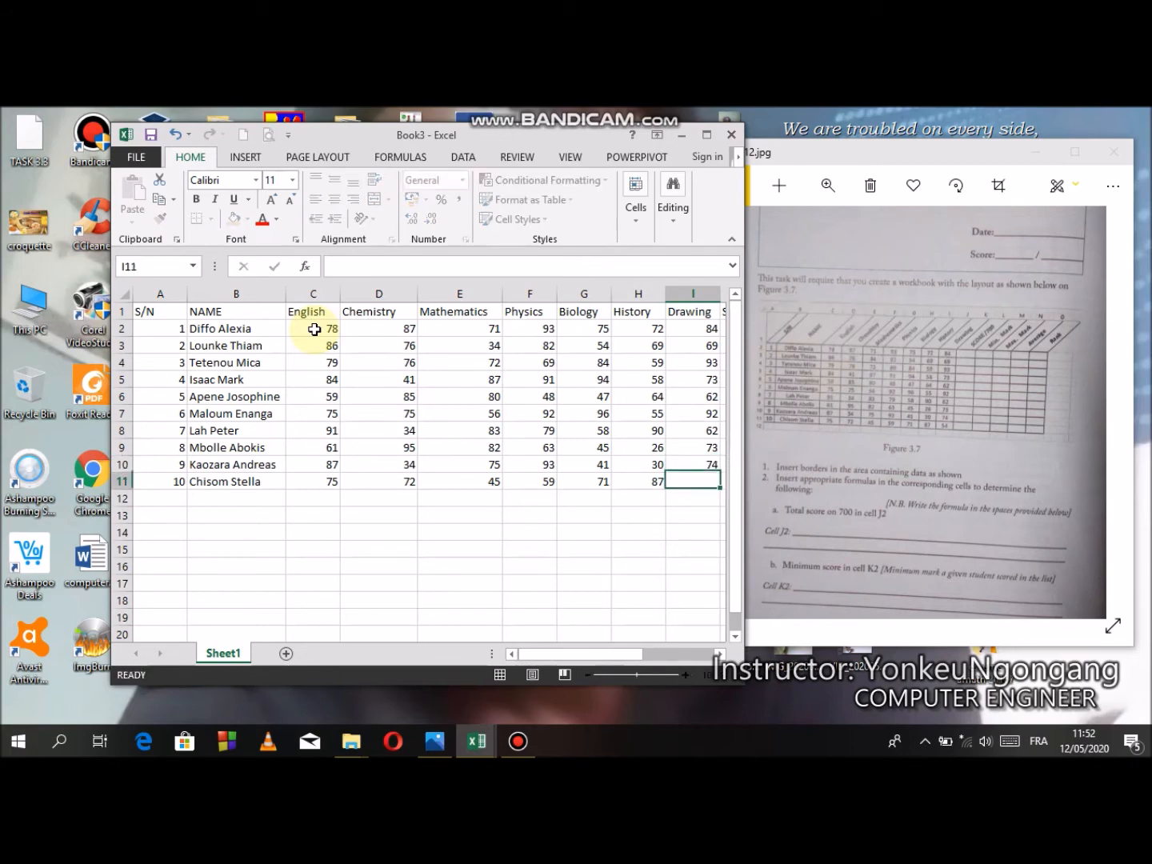
{"action": "type", "text": "54"}
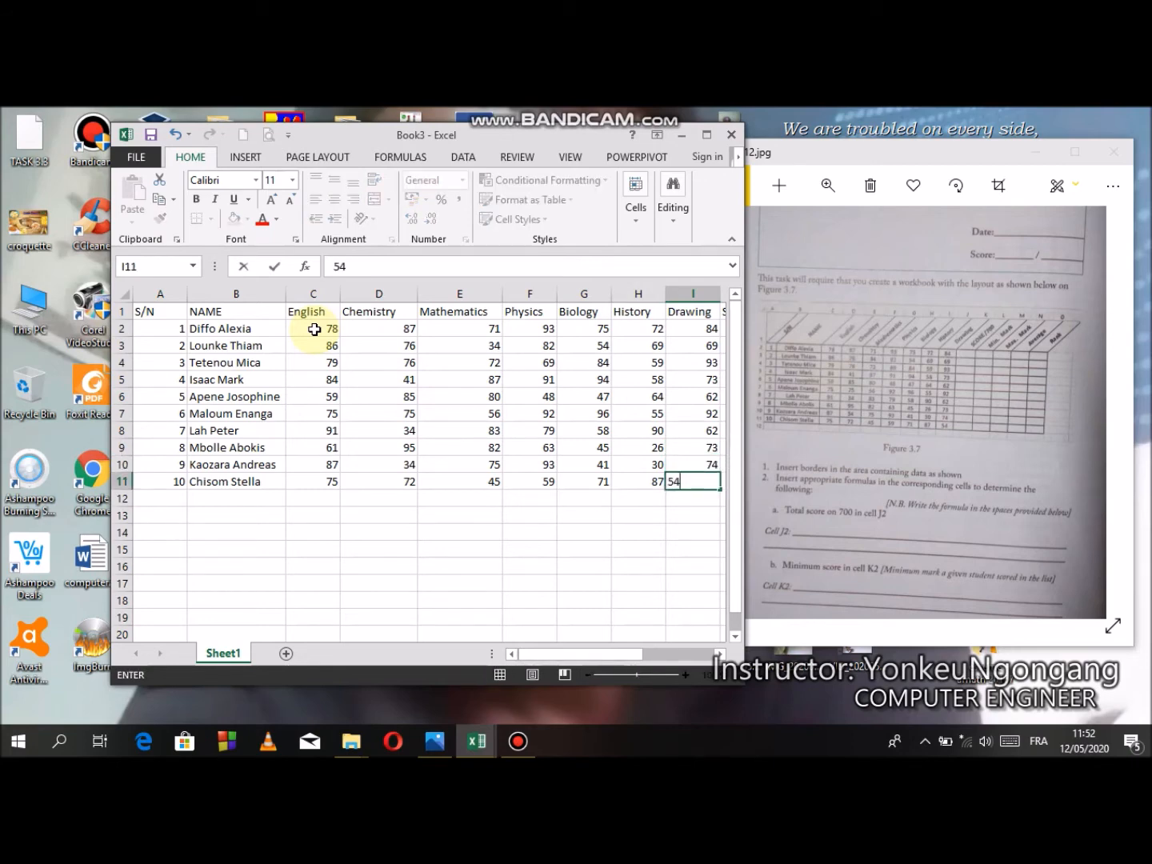
{"action": "left_click", "coordinate": [695, 514]}
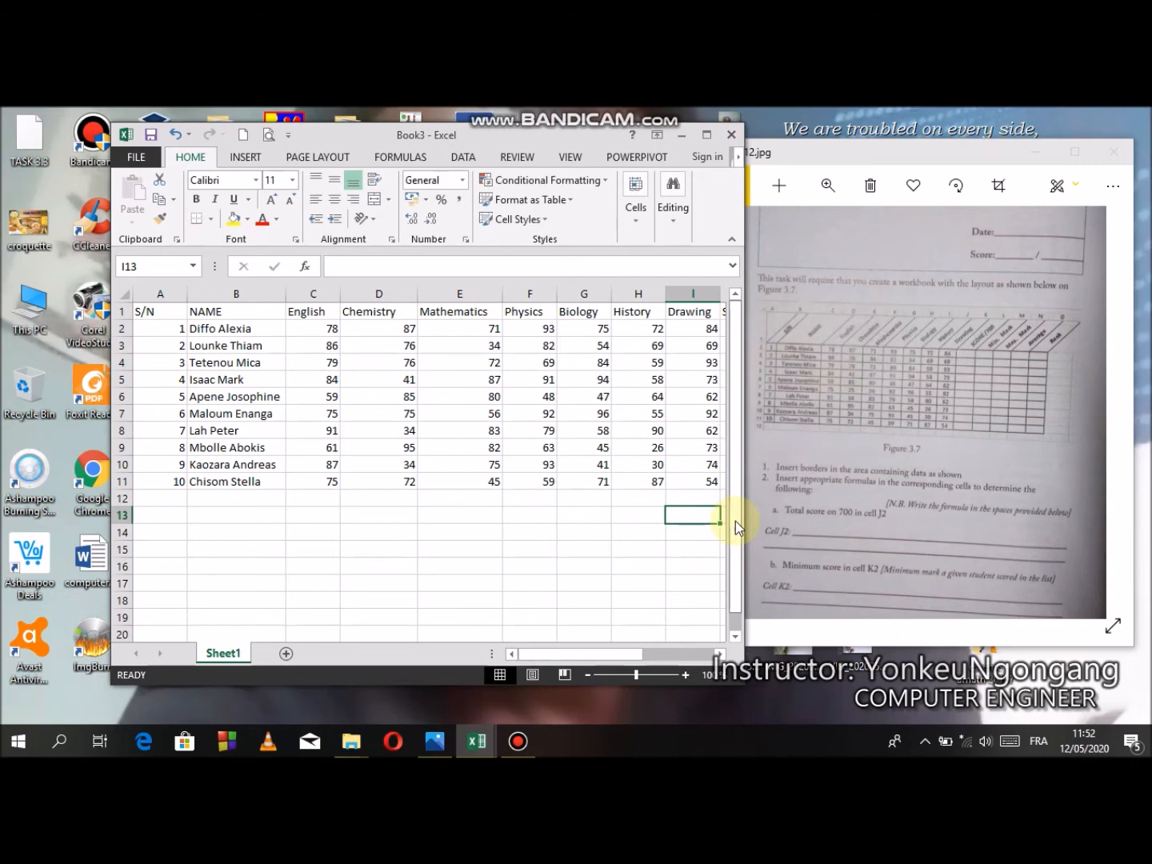
{"action": "left_click", "coordinate": [636, 601]}
{"action": "left_click_drag", "start_coordinate": [623, 657], "coordinate": [665, 658]}
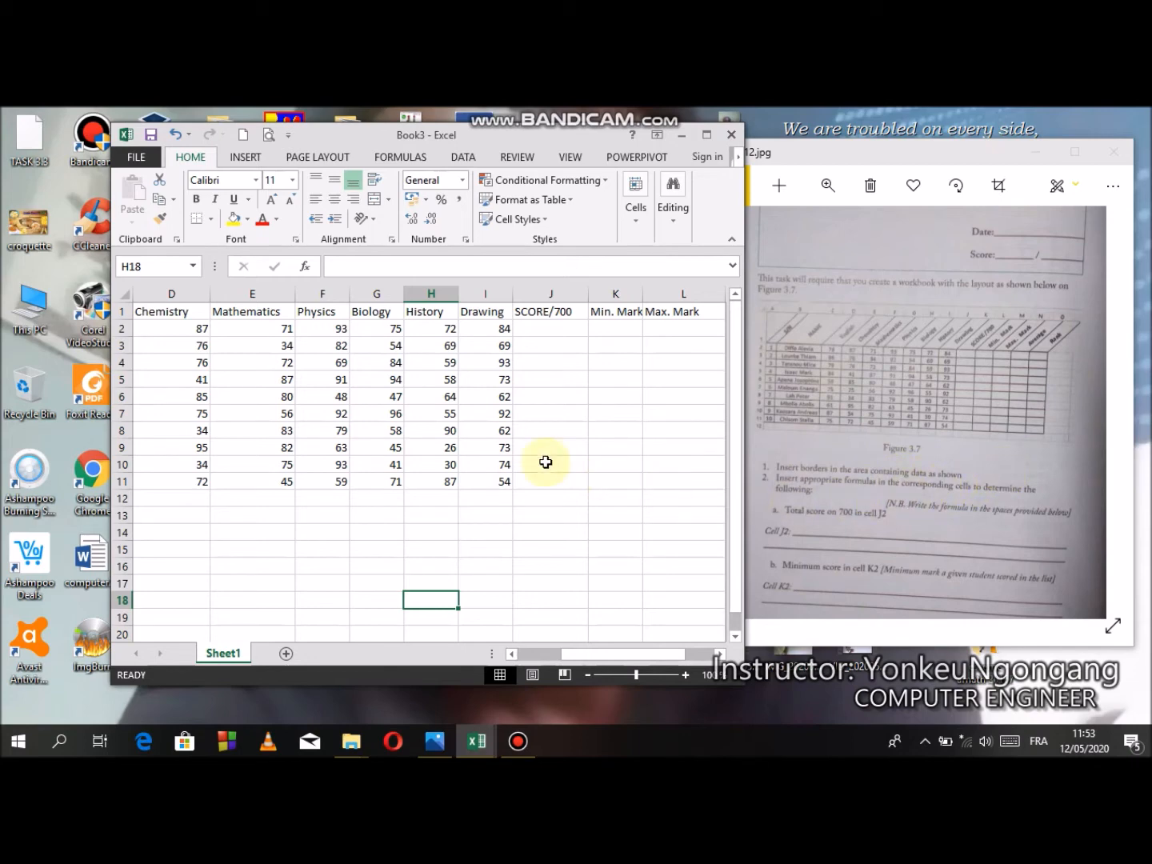
- Apply All Borders to the student rows A2:N11 and to the header row A1:N1
{"action": "left_click_drag", "start_coordinate": [625, 658], "coordinate": [552, 620]}
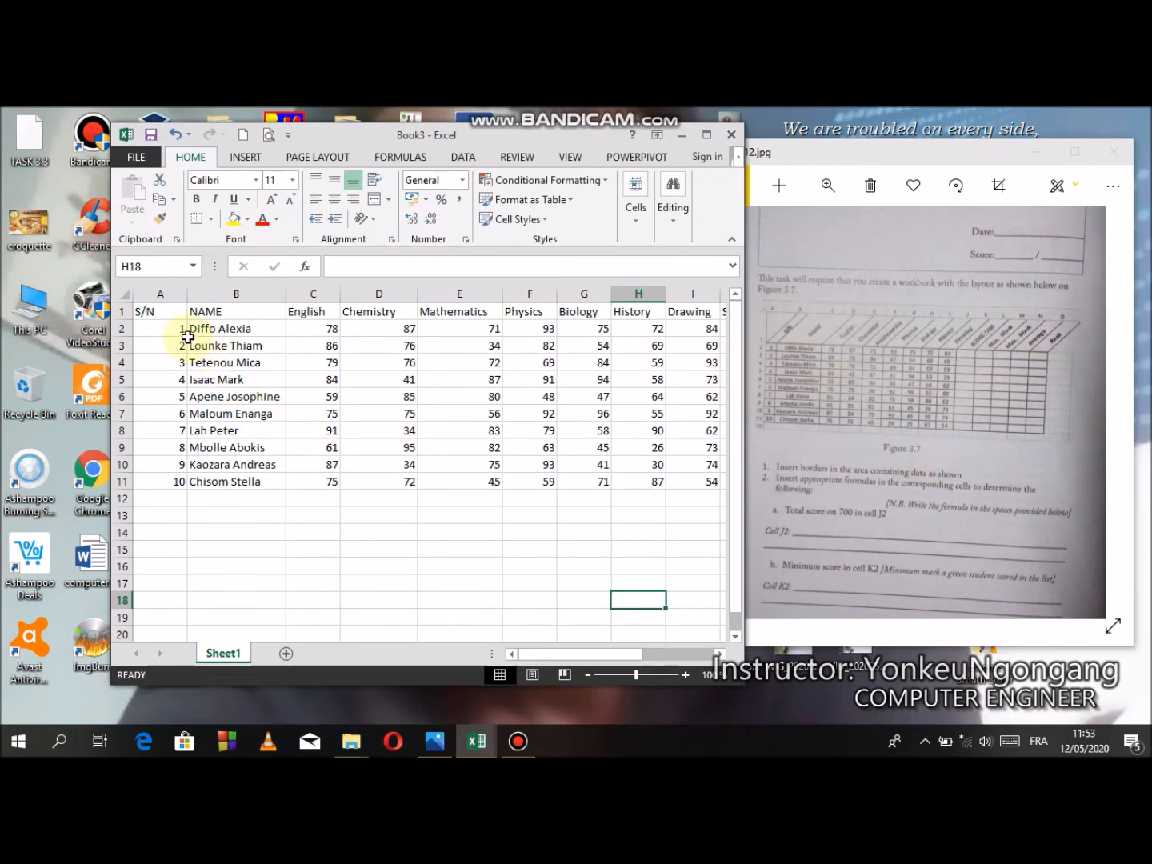
{"action": "left_click", "coordinate": [1002, 381]}
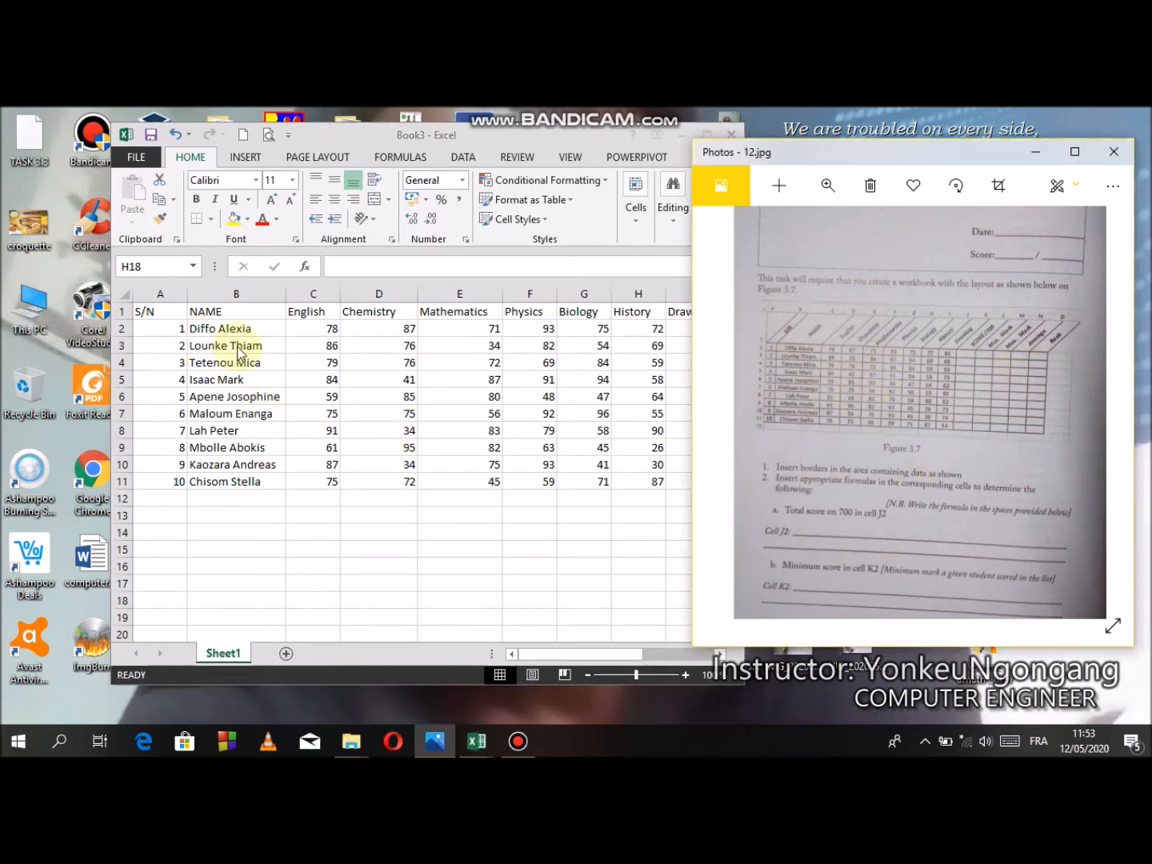
{"action": "left_click", "coordinate": [170, 324]}
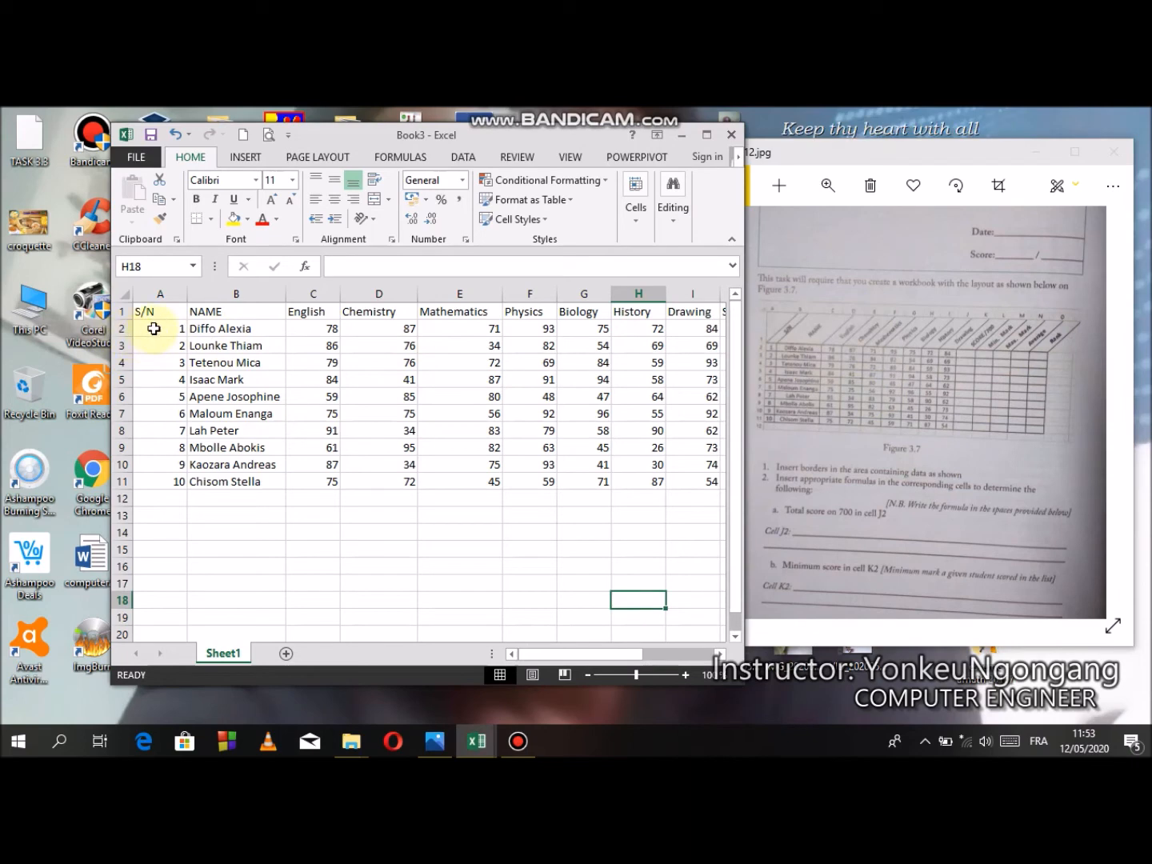
{"action": "left_click", "coordinate": [156, 329]}
{"action": "left_click", "coordinate": [198, 333]}
{"action": "left_click_drag", "start_coordinate": [162, 328], "coordinate": [632, 478]}
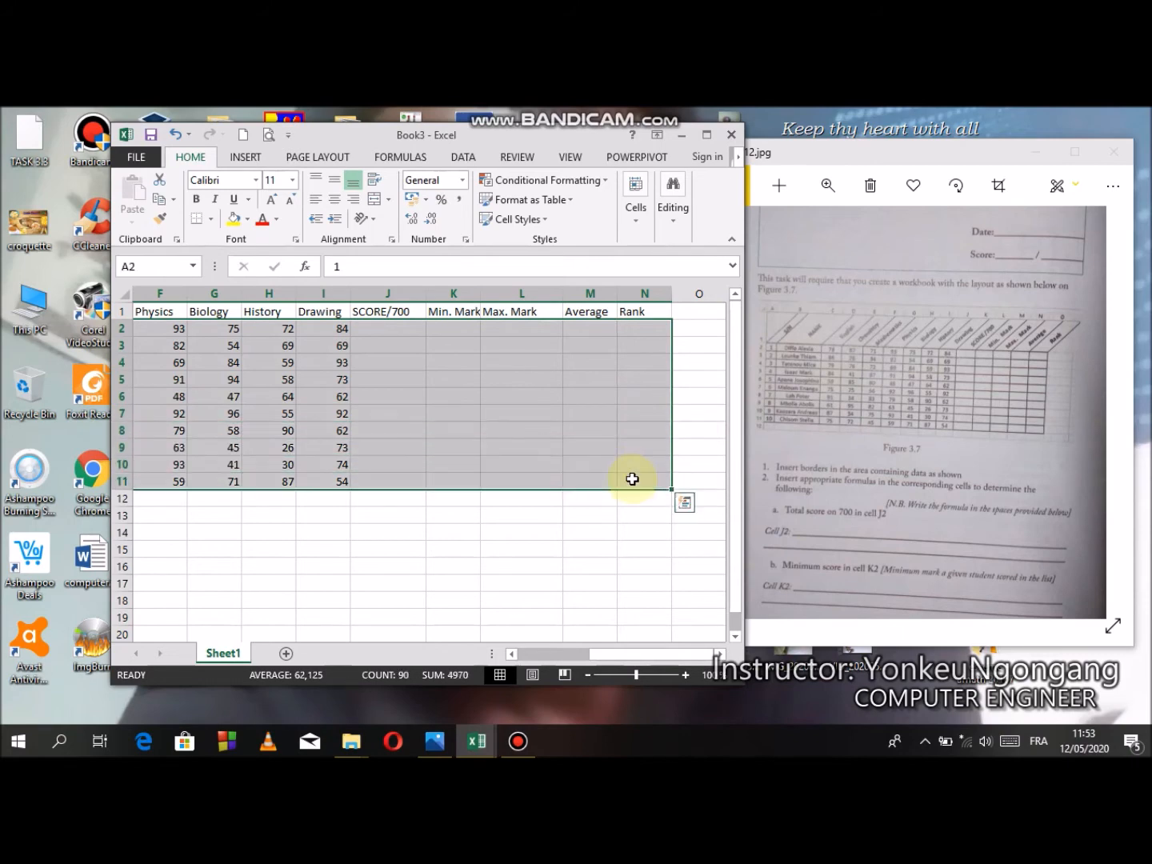
{"action": "left_click", "coordinate": [705, 135]}
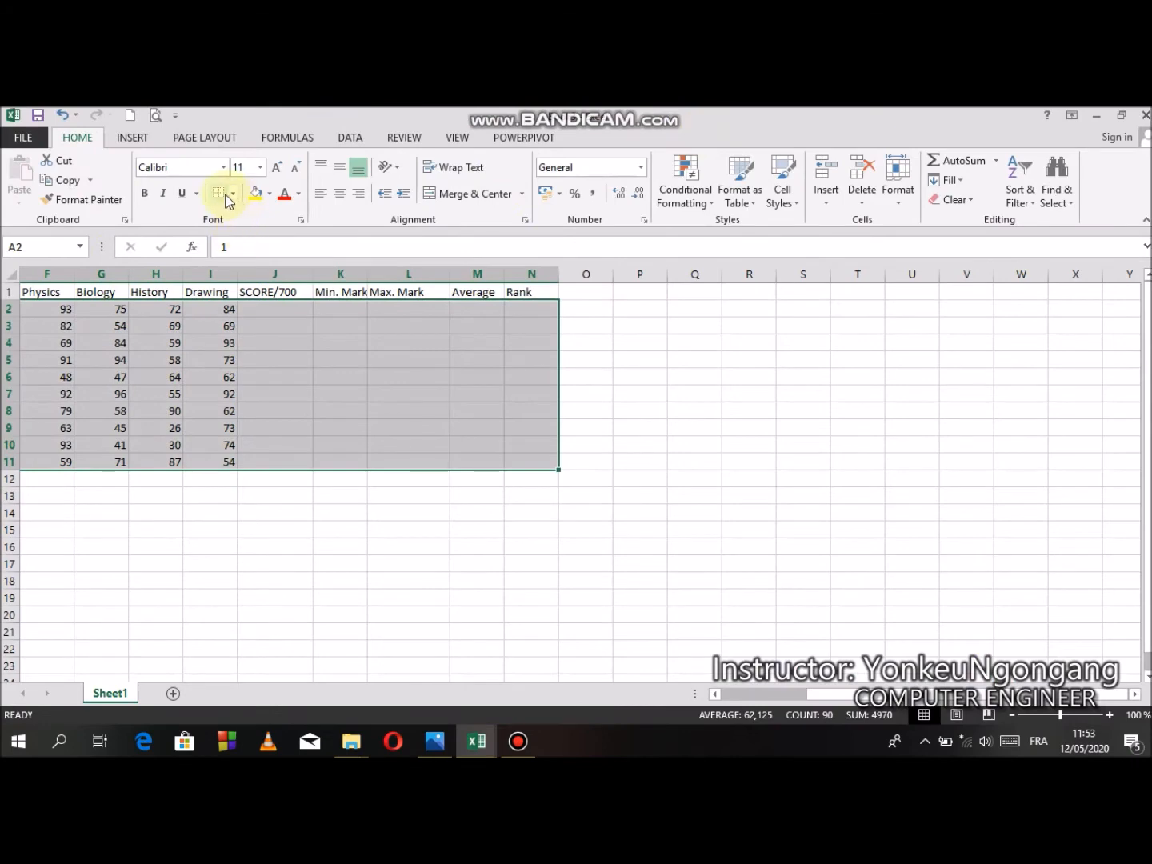
{"action": "left_click", "coordinate": [233, 194]}
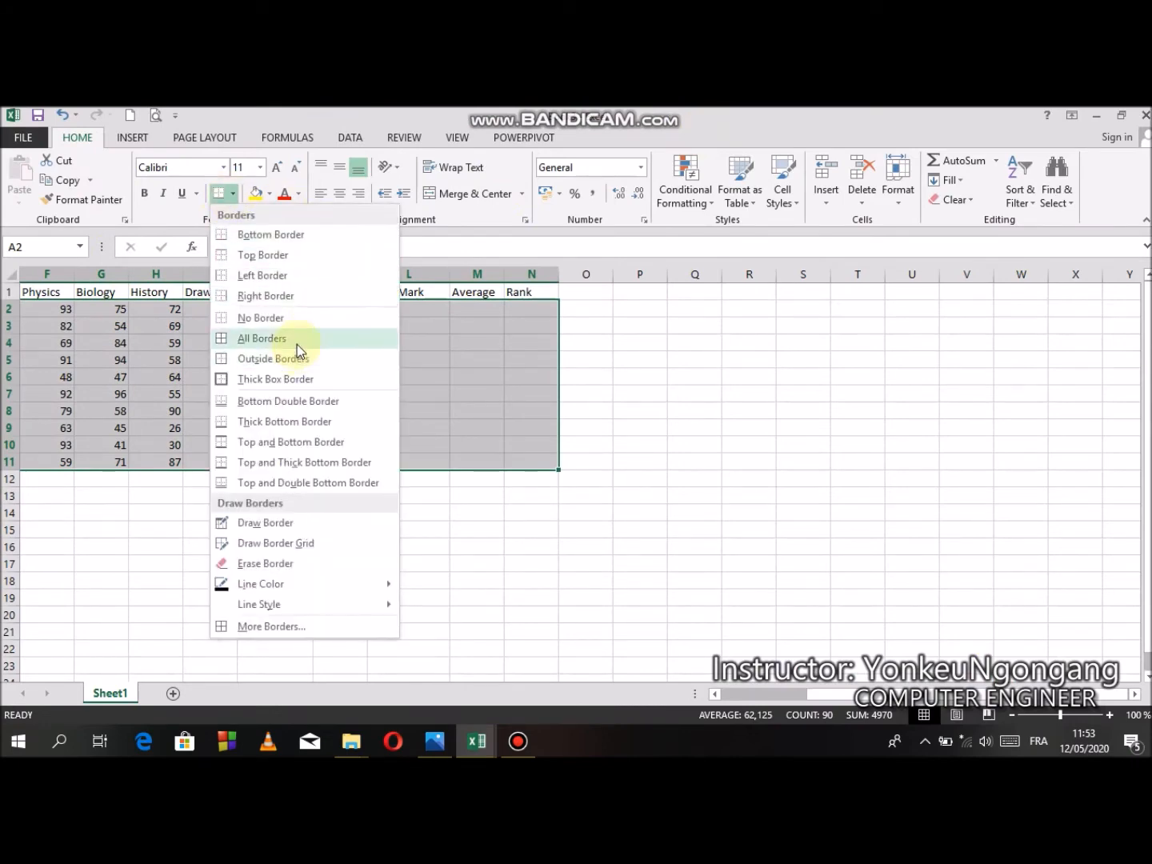
{"action": "left_click", "coordinate": [297, 344]}
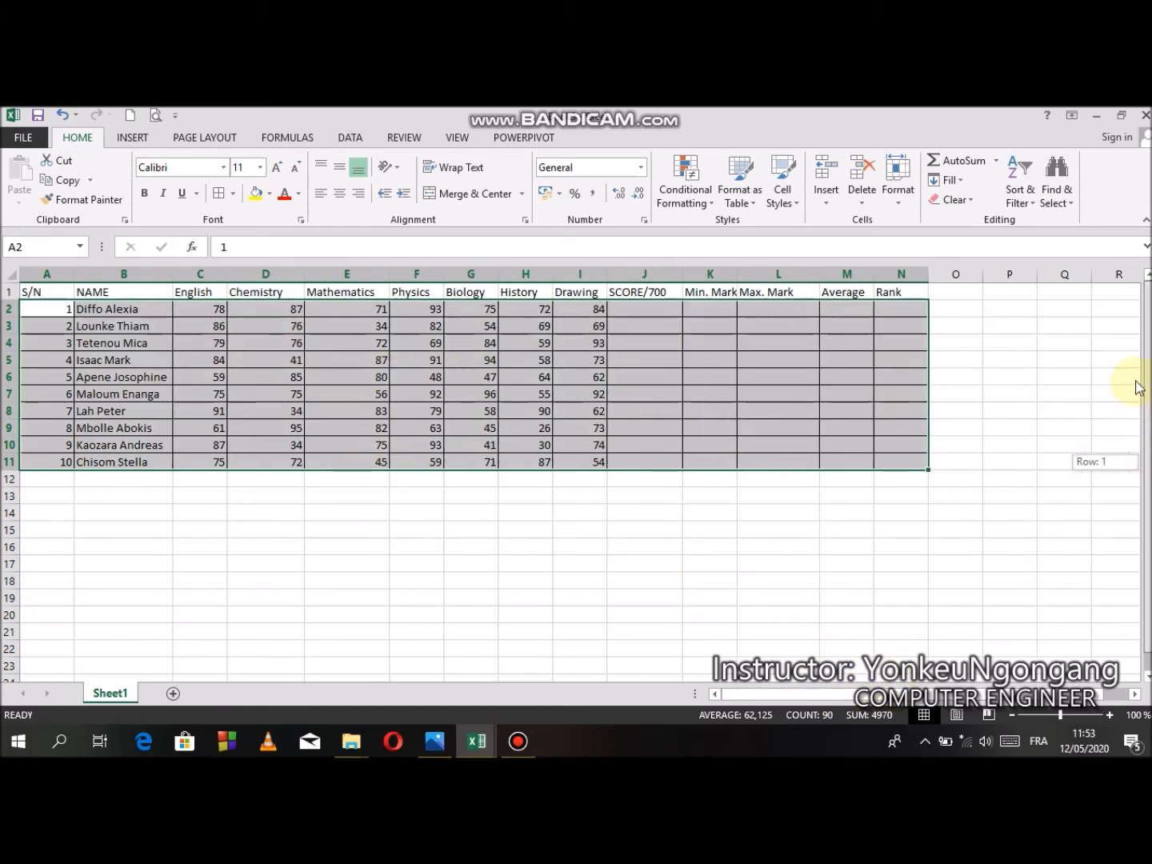
{"action": "left_click_drag", "start_coordinate": [41, 290], "coordinate": [884, 288]}
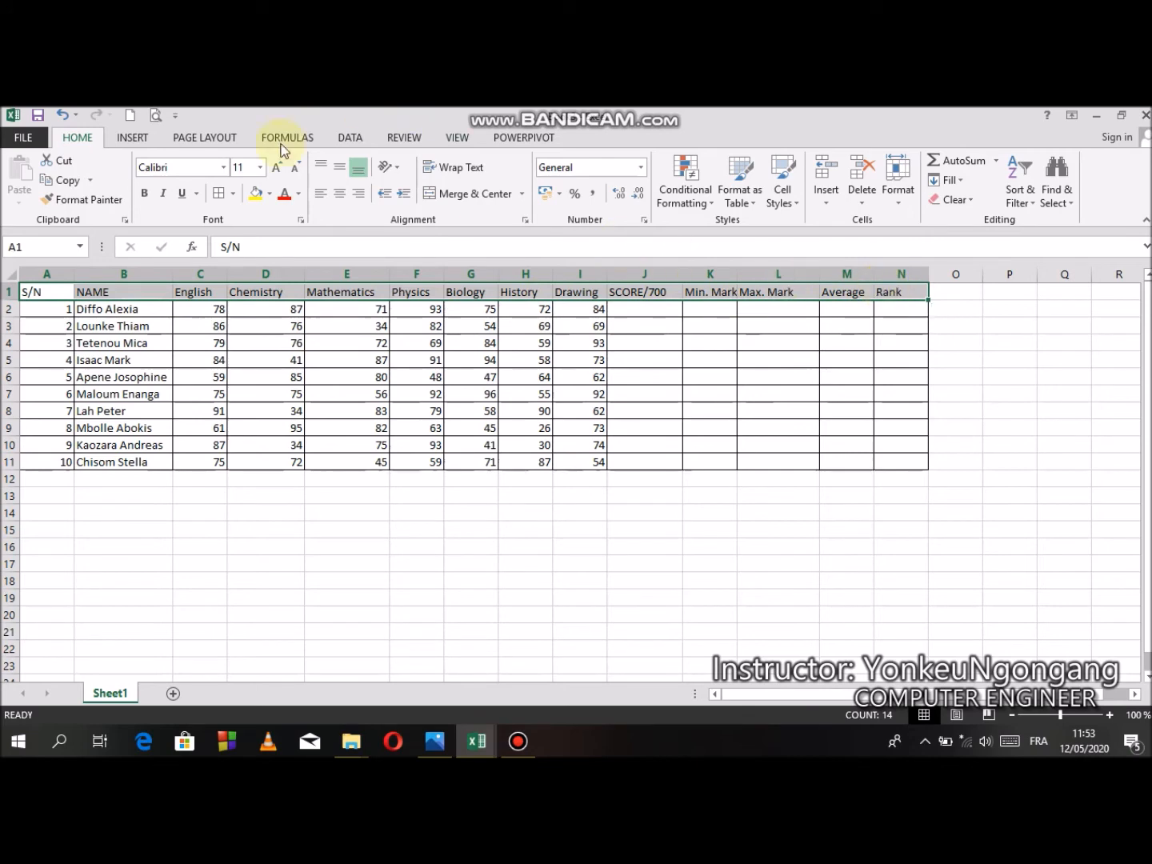
{"action": "left_click", "coordinate": [480, 461]}
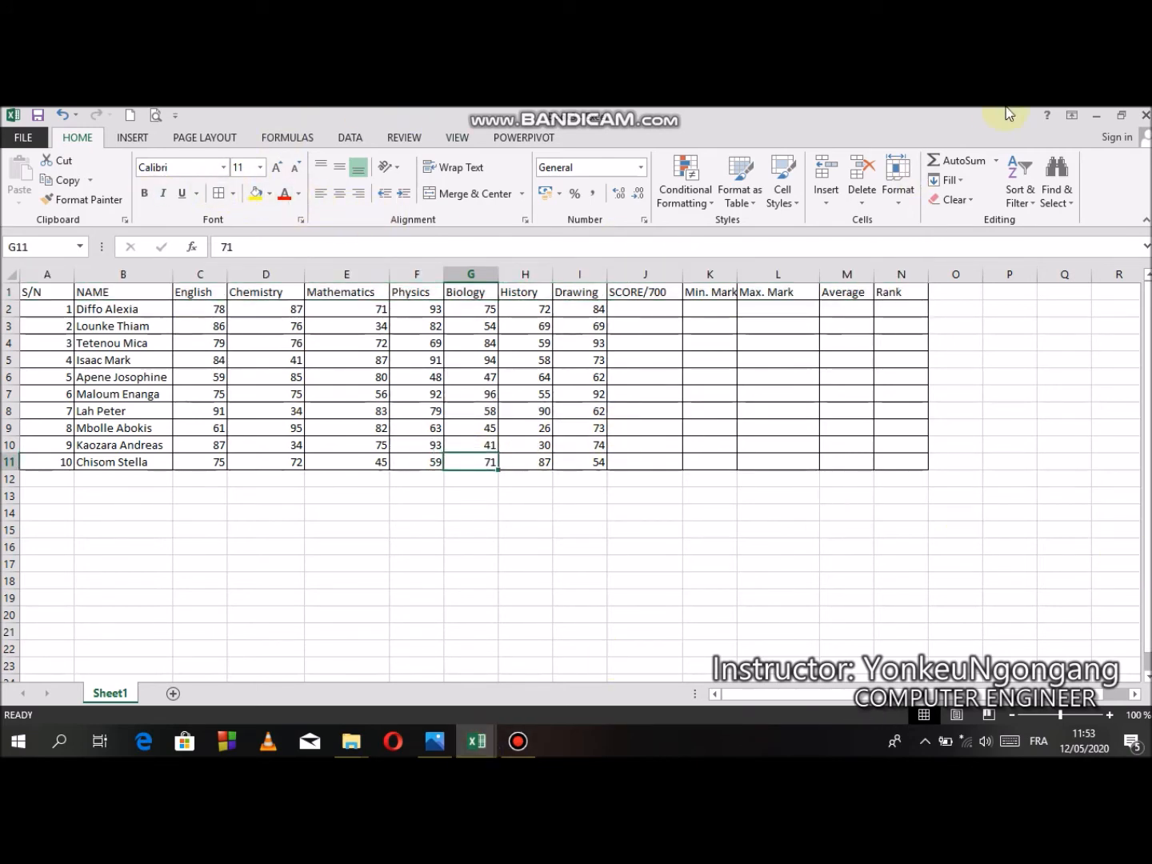
{"action": "left_click", "coordinate": [1122, 116]}
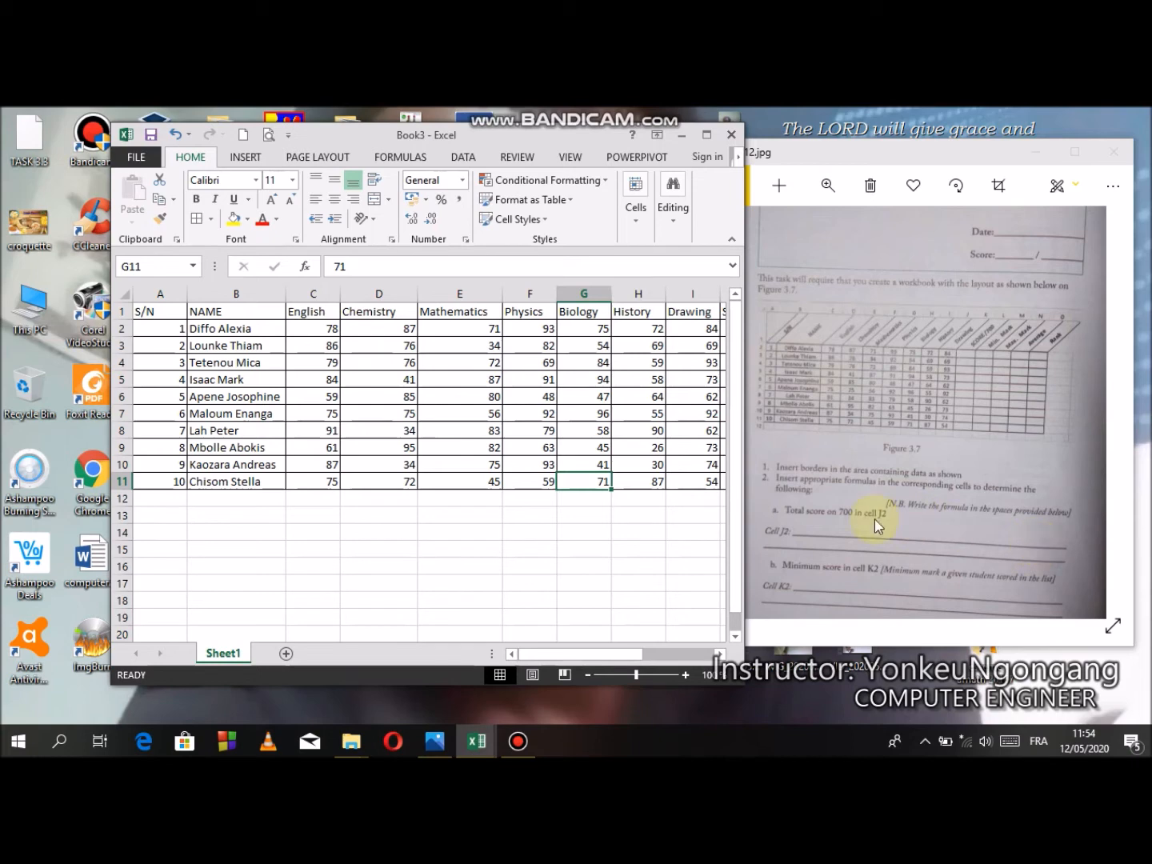
- Begin a formula in J2, the first student's SCORE/700 cell
{"action": "left_click_drag", "start_coordinate": [584, 653], "coordinate": [628, 656]}
{"action": "left_click", "coordinate": [548, 328]}
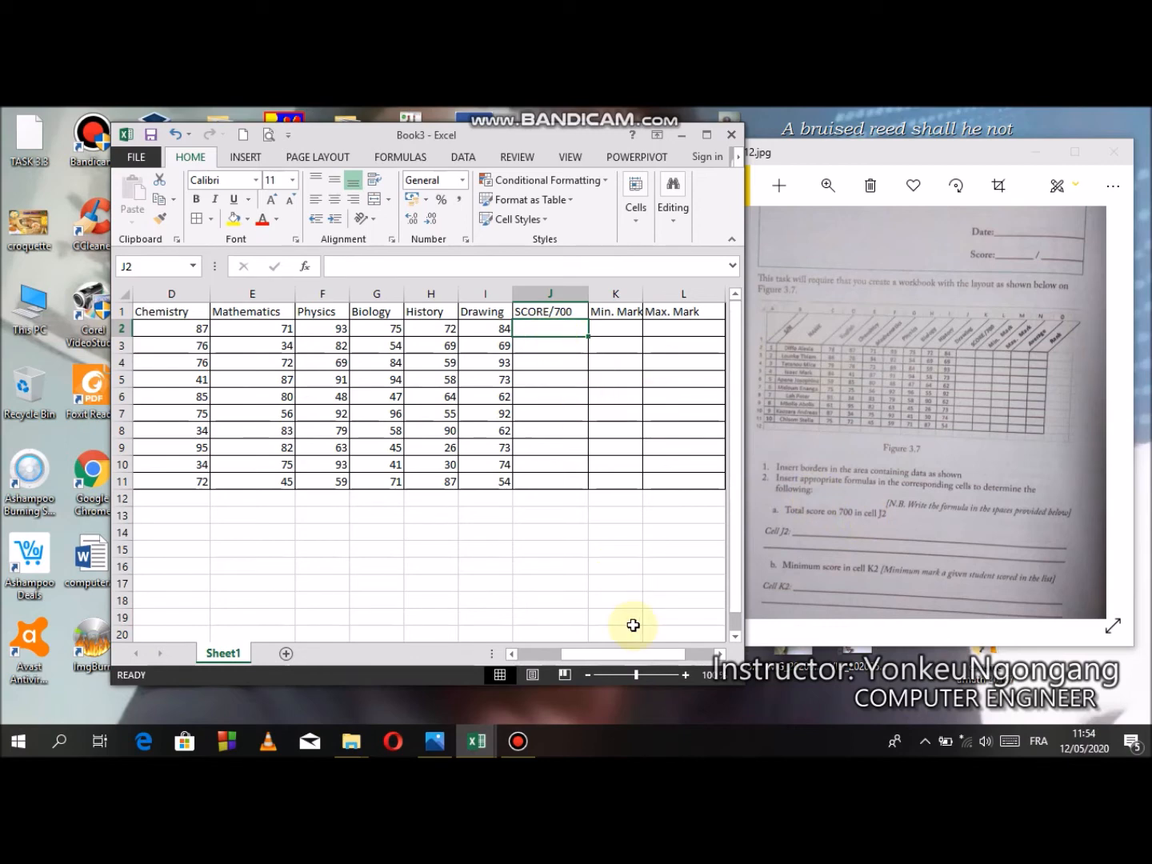
{"action": "mouse_move", "coordinate": [631, 653]}
{"action": "left_mouse_down"}
{"action": "mouse_move", "coordinate": [570, 650]}
{"action": "mouse_move", "coordinate": [638, 648]}
{"action": "left_mouse_up"}
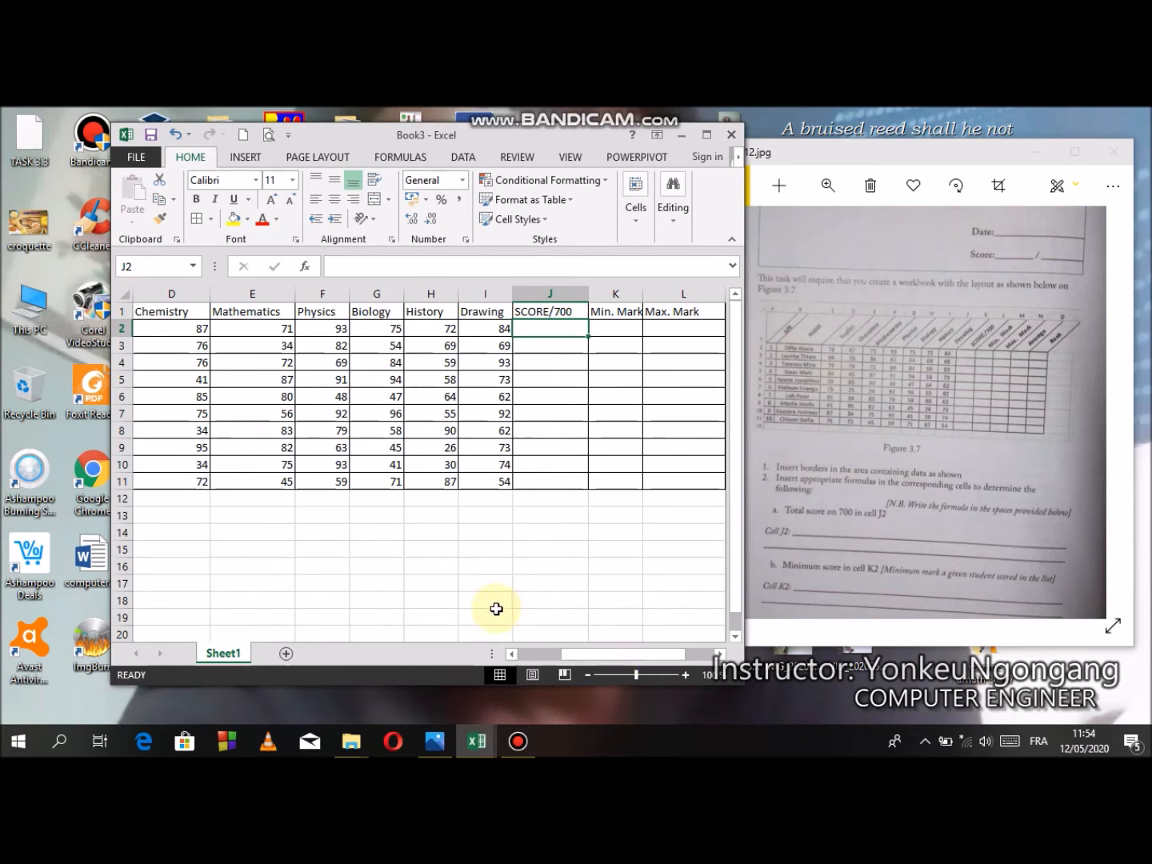
{"action": "type", "text": "="}
{"action": "left_click_drag", "start_coordinate": [593, 656], "coordinate": [563, 660]}
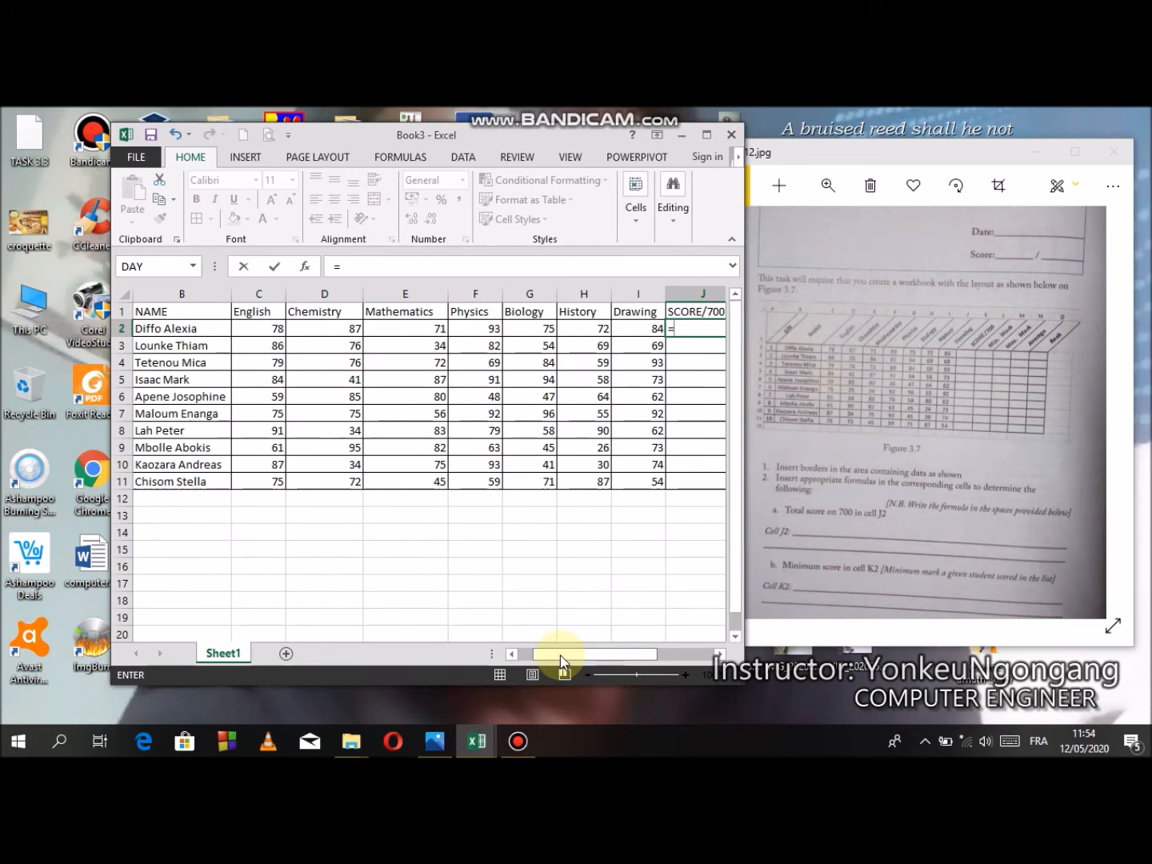
{"action": "left_click", "coordinate": [266, 329]}
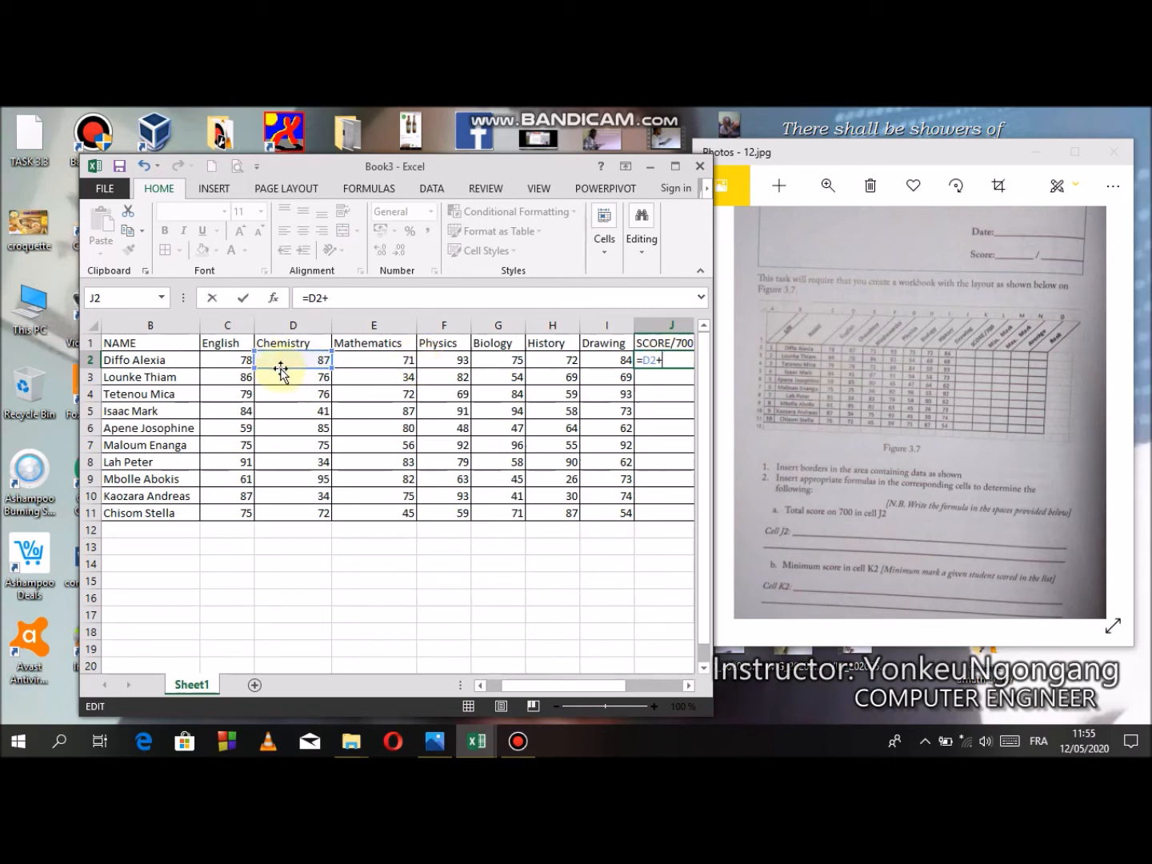
{"action": "left_click", "coordinate": [234, 377]}
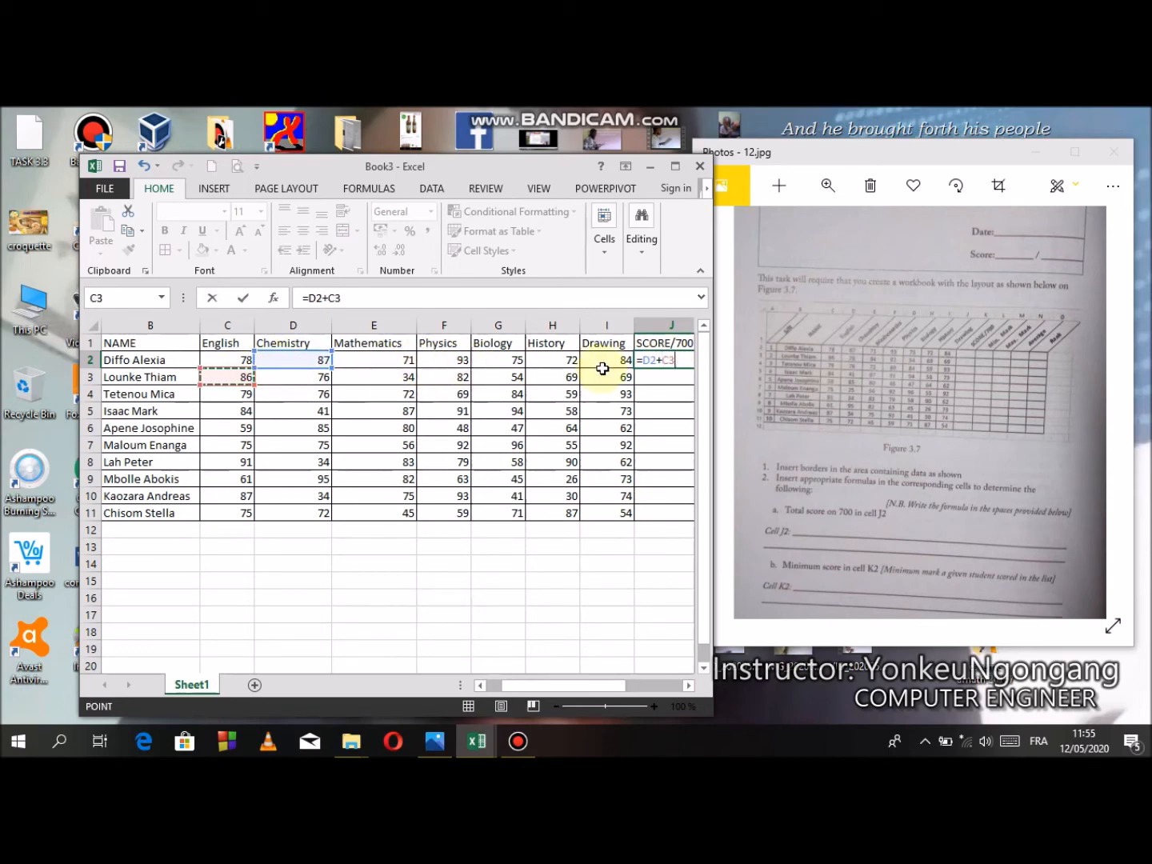
{"action": "key", "text": "BackSpace"}
{"action": "key", "text": "BackSpace"}
{"action": "key", "text": "BackSpace"}
{"action": "key", "text": "BackSpace"}
{"action": "key", "text": "BackSpace"}
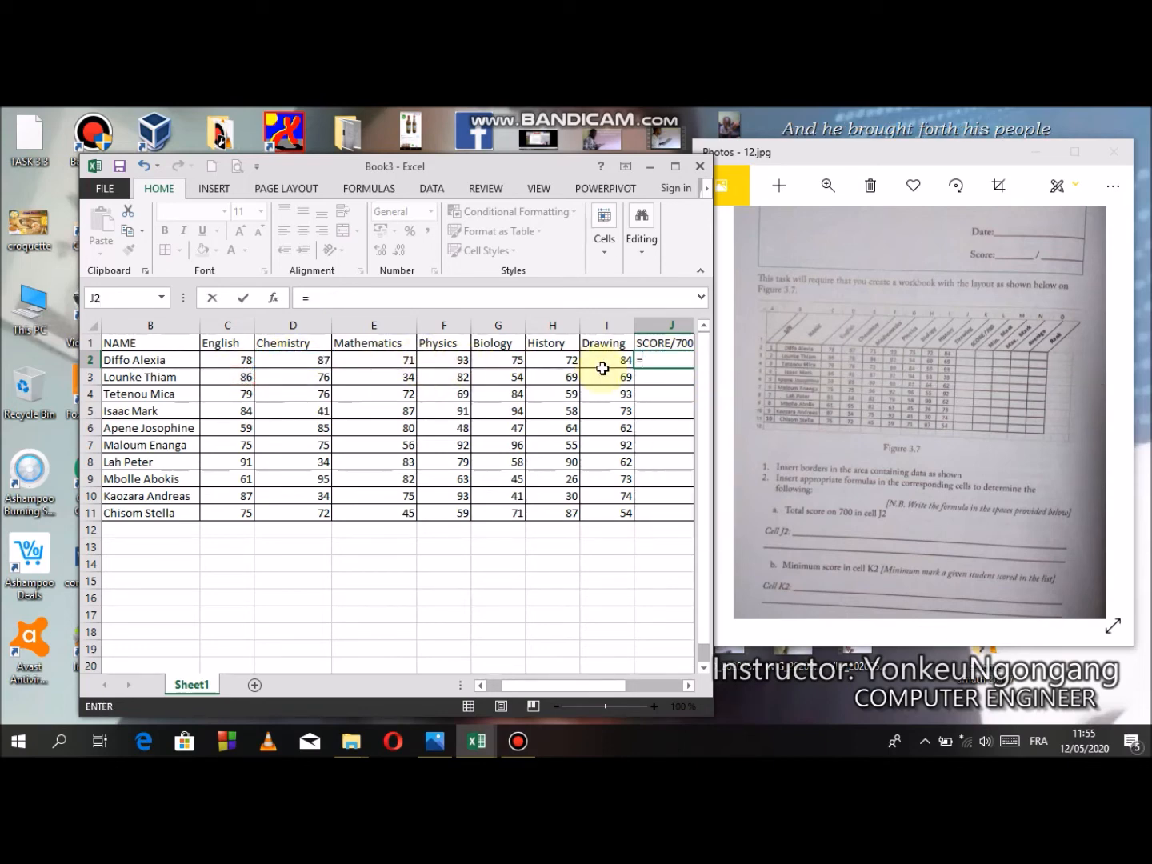
- Complete the J2 formula as =SUM(C2:I2) to total the first student's seven subject marks
{"action": "type", "text": "sum"}
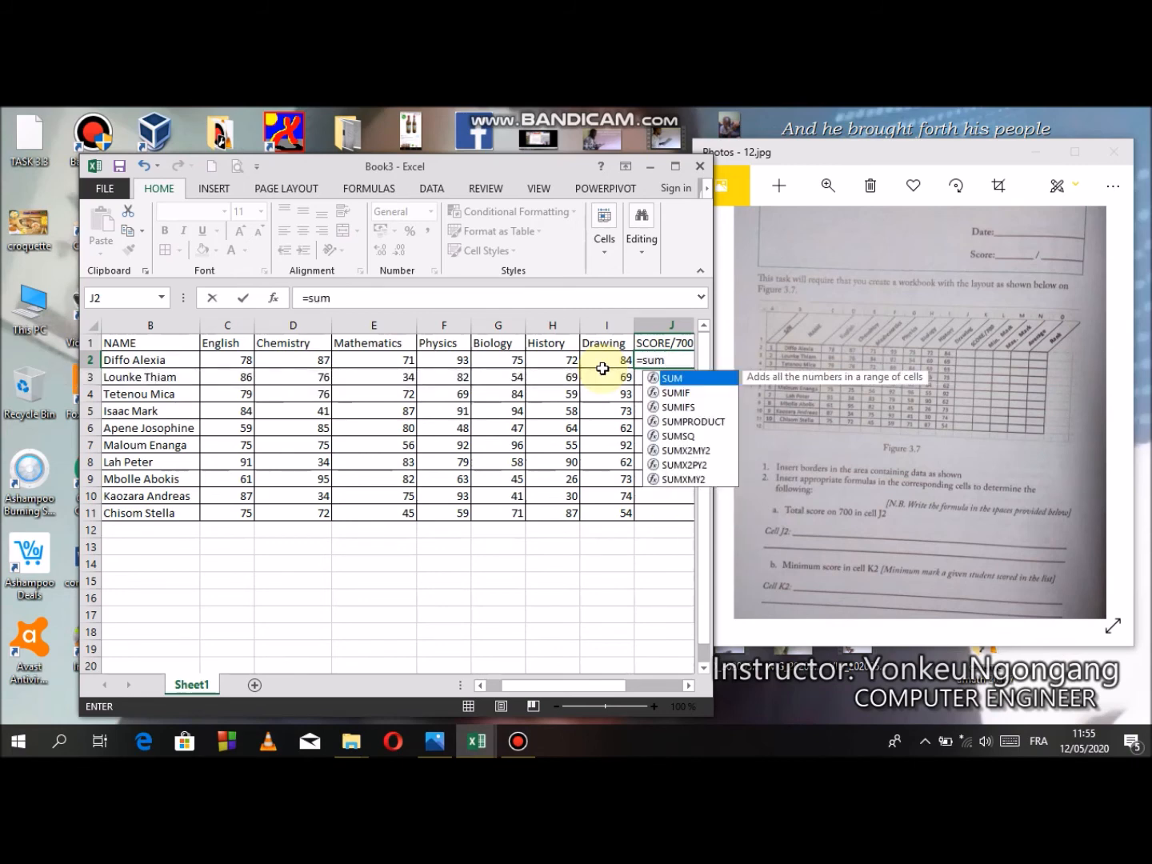
{"action": "type", "text": "("}
{"action": "left_click_drag", "start_coordinate": [229, 363], "coordinate": [617, 360]}
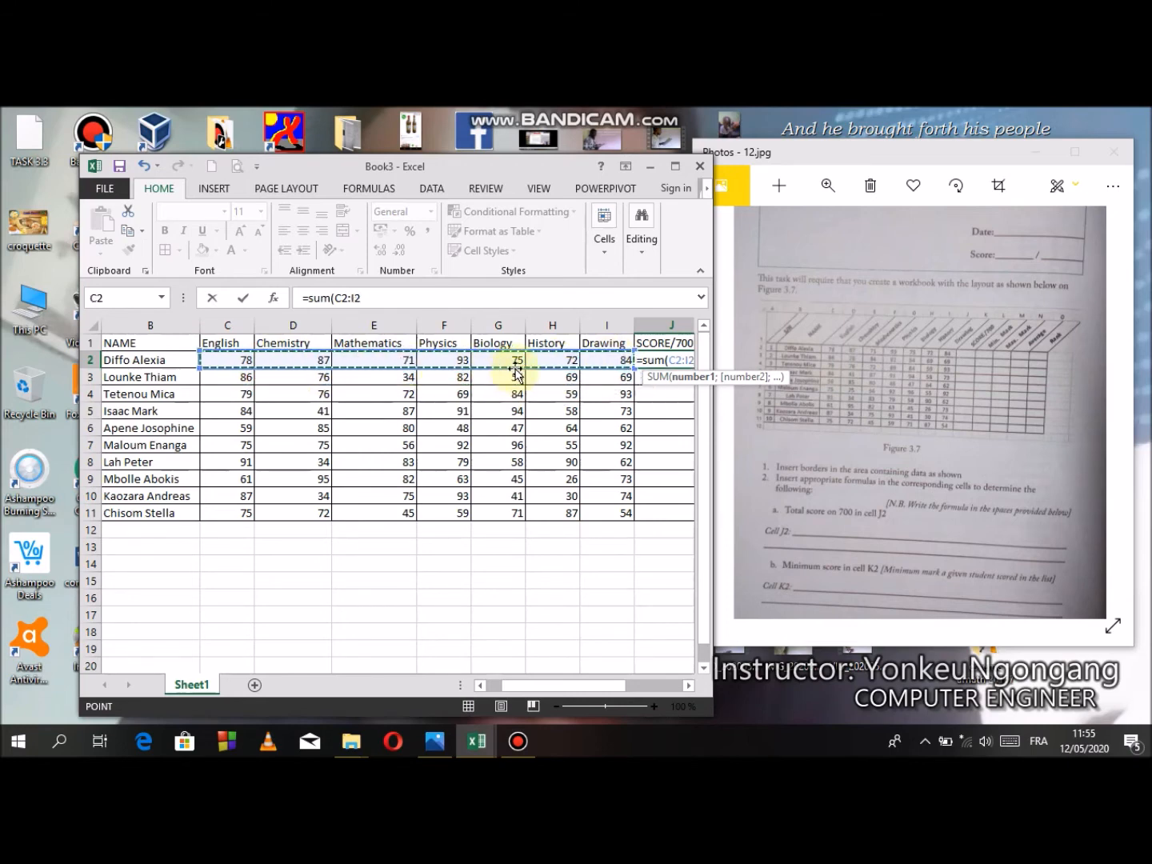
{"action": "type", "text": ")"}
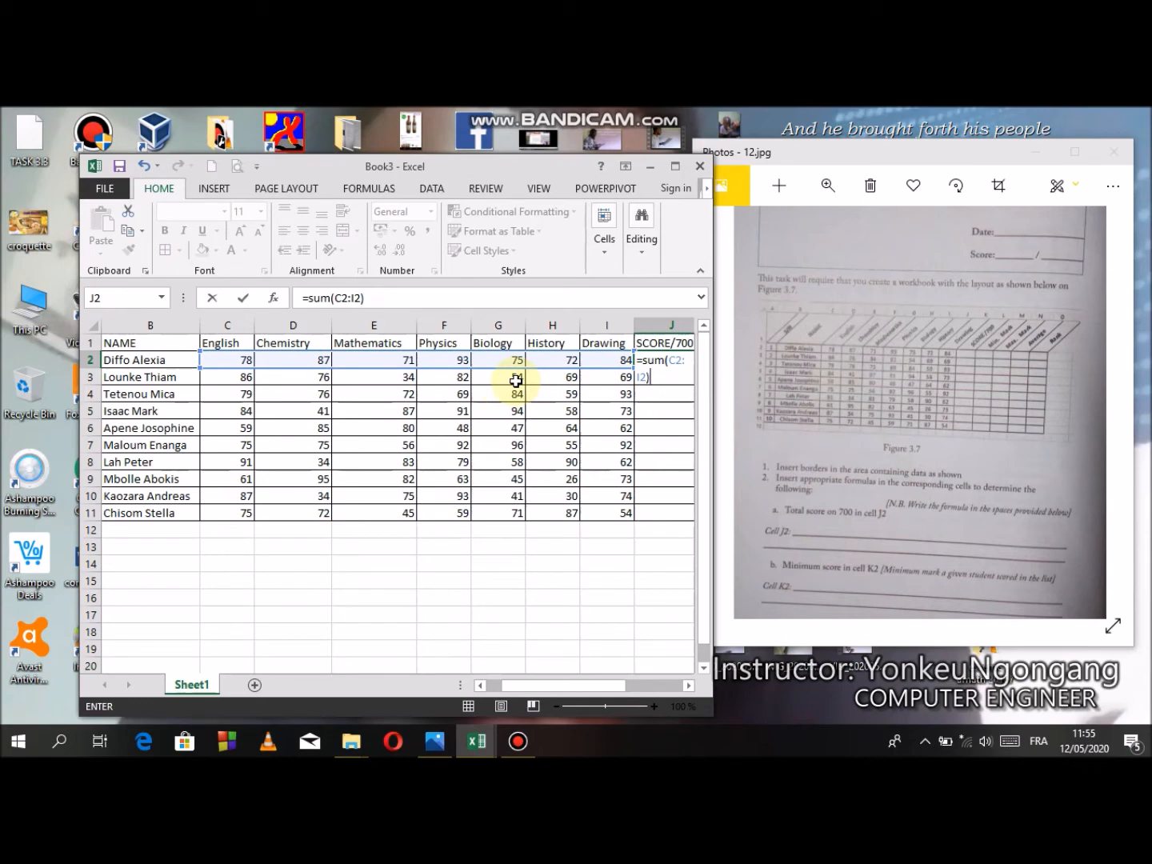
{"action": "key", "text": "Return"}
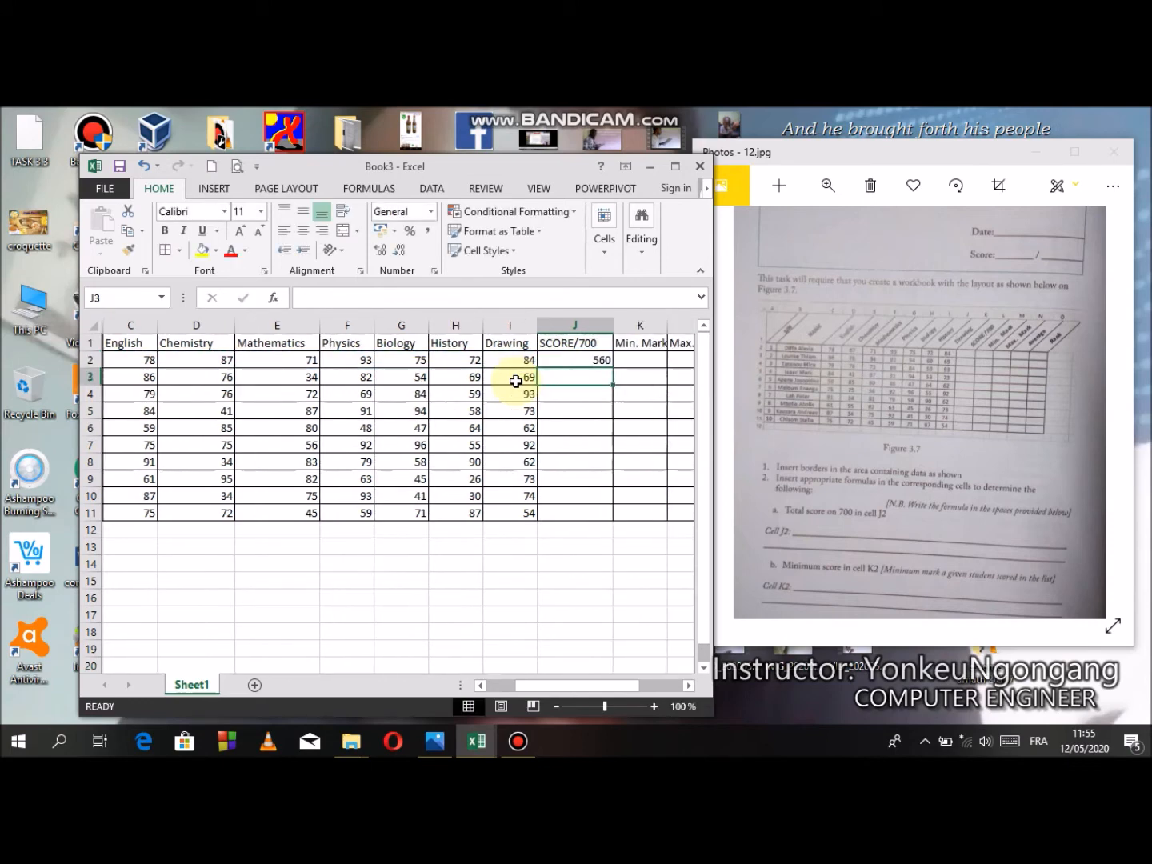
- Copy the SCORE/700 formula from J2 down to J11 and widen the Min. Mark column to fit its heading
{"action": "left_click", "coordinate": [588, 361]}
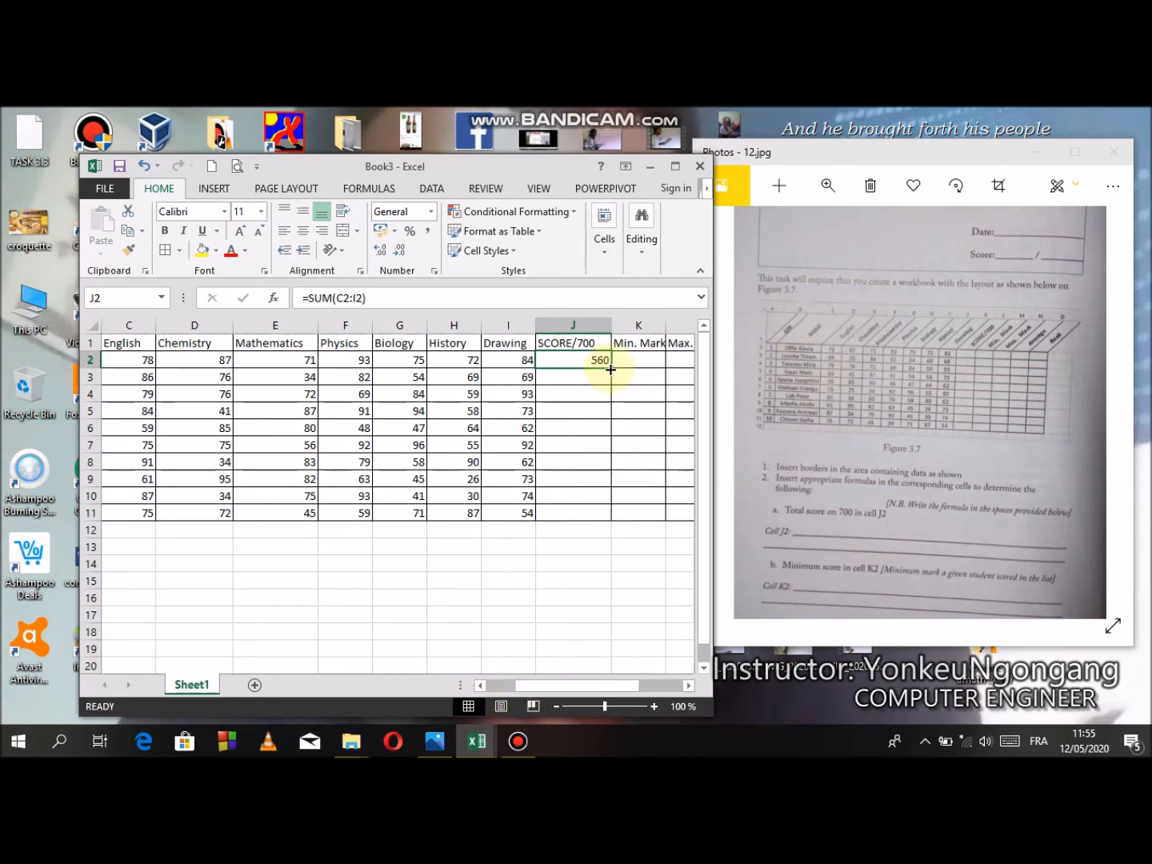
{"action": "left_click_drag", "start_coordinate": [609, 368], "coordinate": [601, 516]}
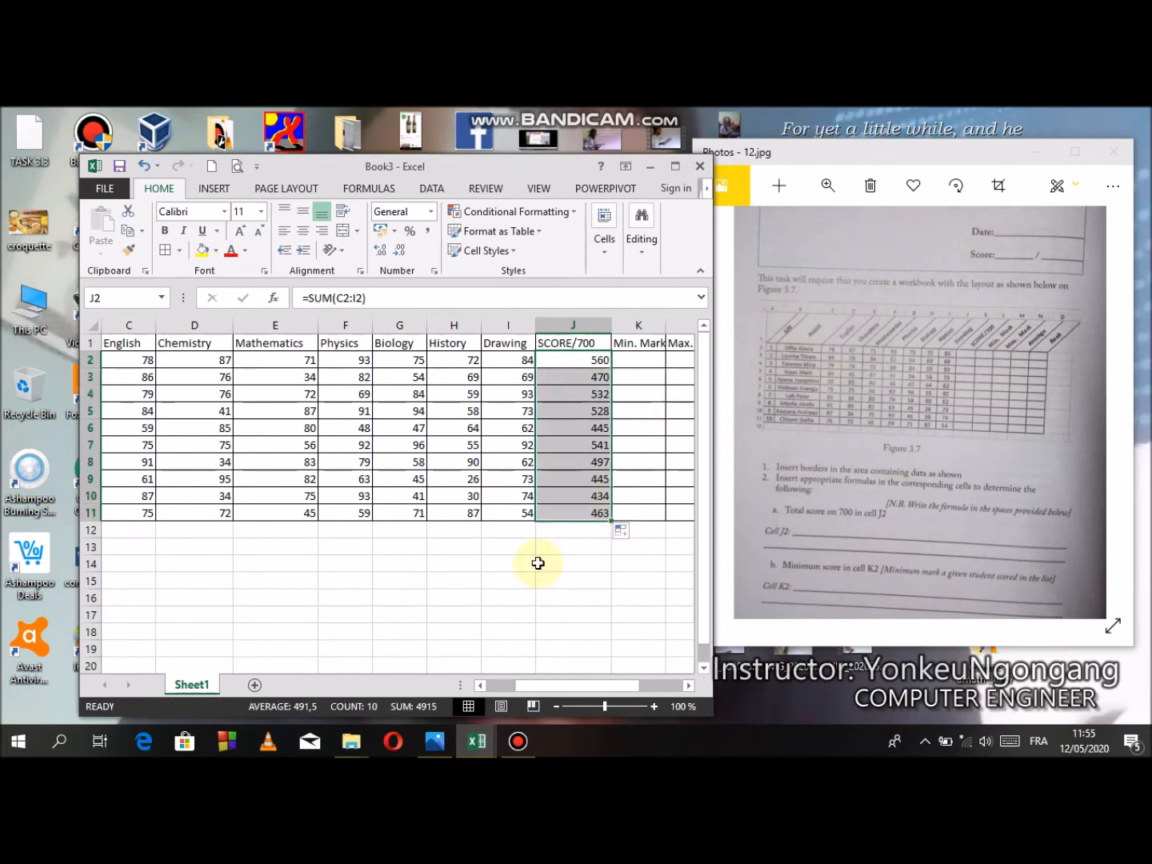
{"action": "left_click", "coordinate": [581, 360]}
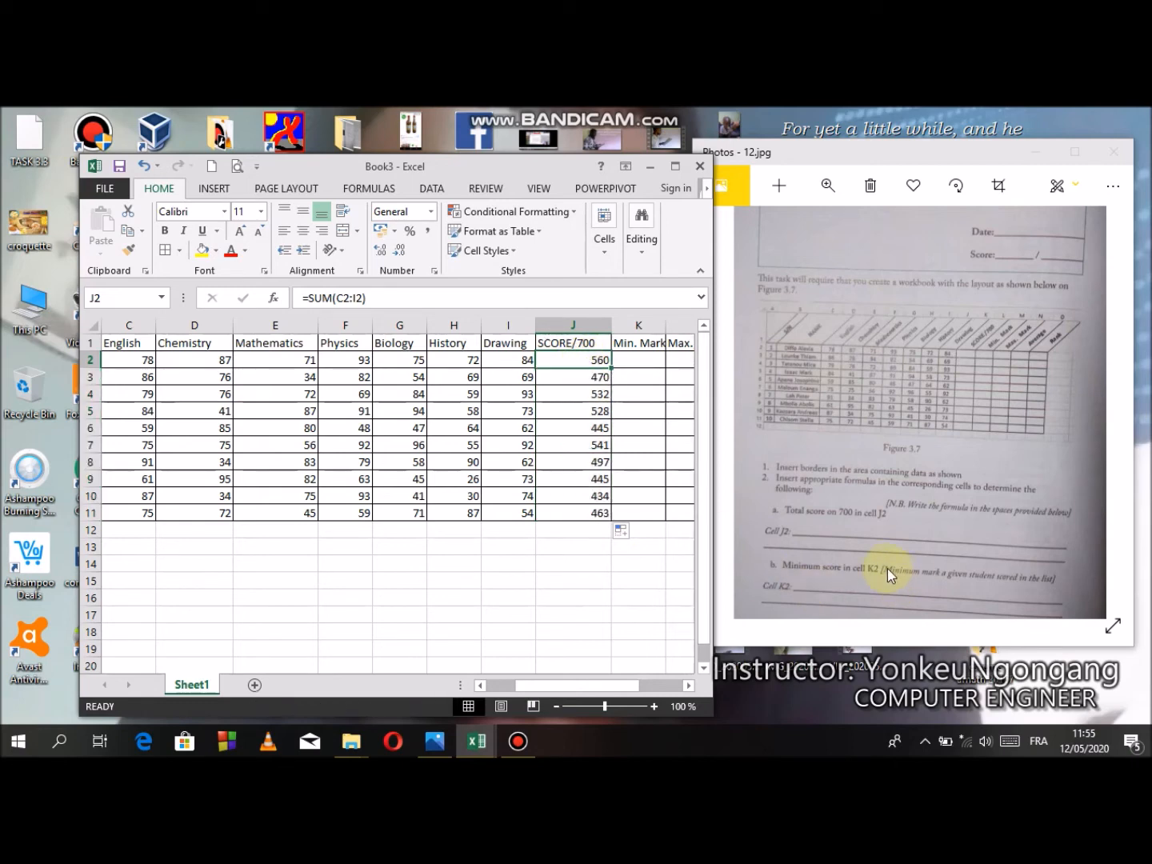
{"action": "left_click_drag", "start_coordinate": [617, 688], "coordinate": [651, 693]}
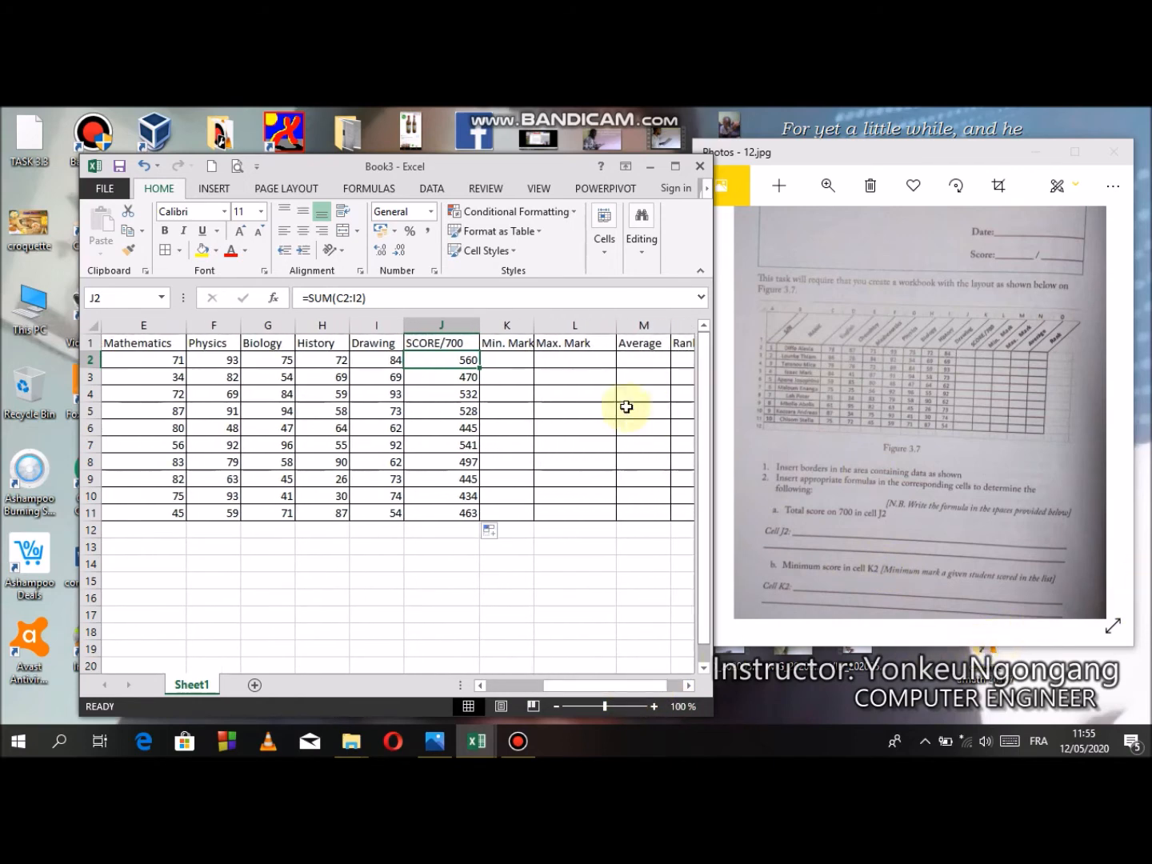
{"action": "left_click_drag", "start_coordinate": [532, 326], "coordinate": [558, 326]}
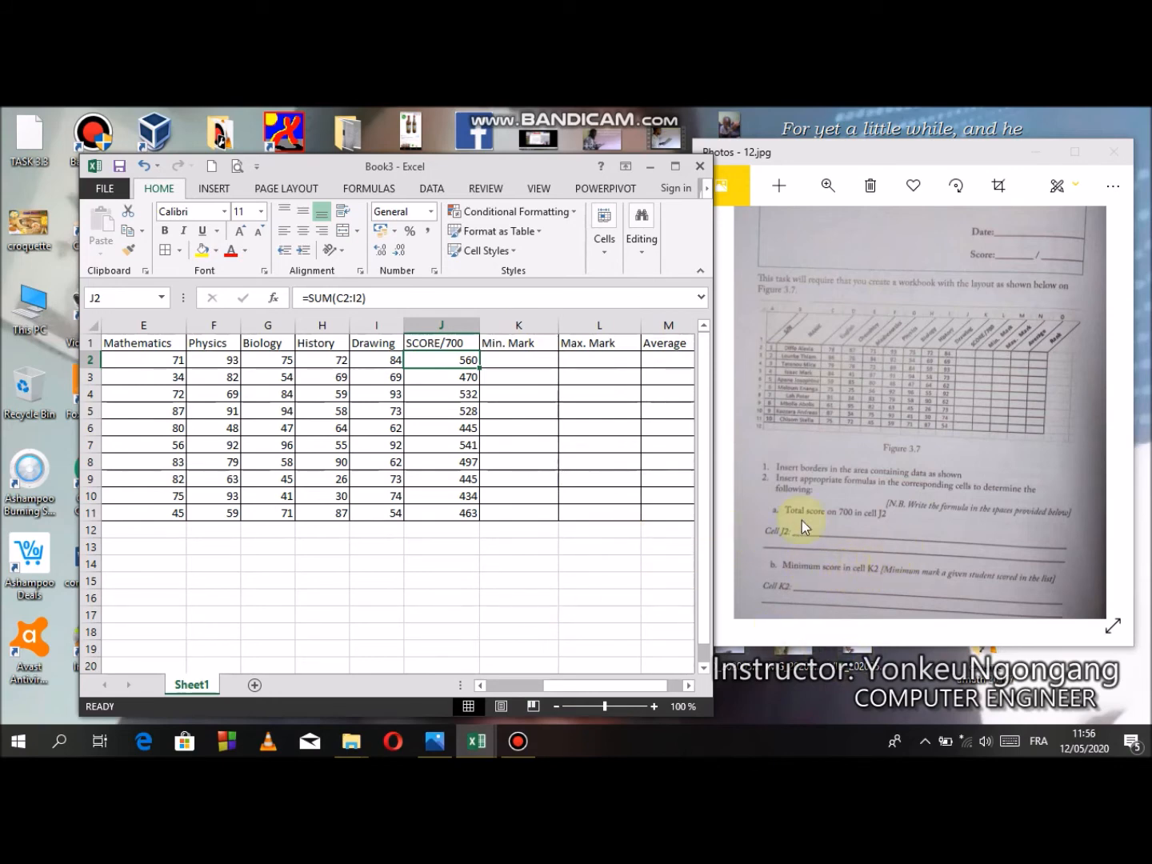
- Enter =MIN(C2:I2) in K2 to find the first student's lowest mark
{"action": "left_click", "coordinate": [494, 364]}
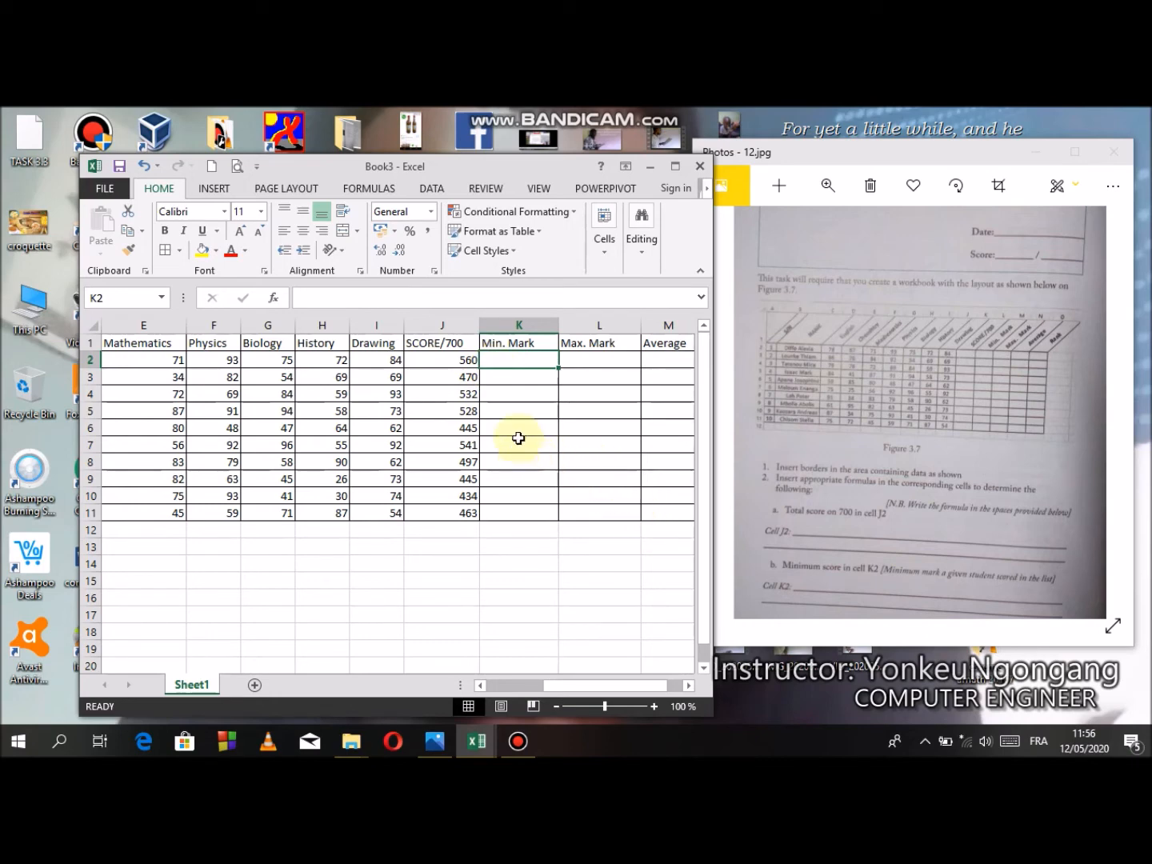
{"action": "type", "text": "="}
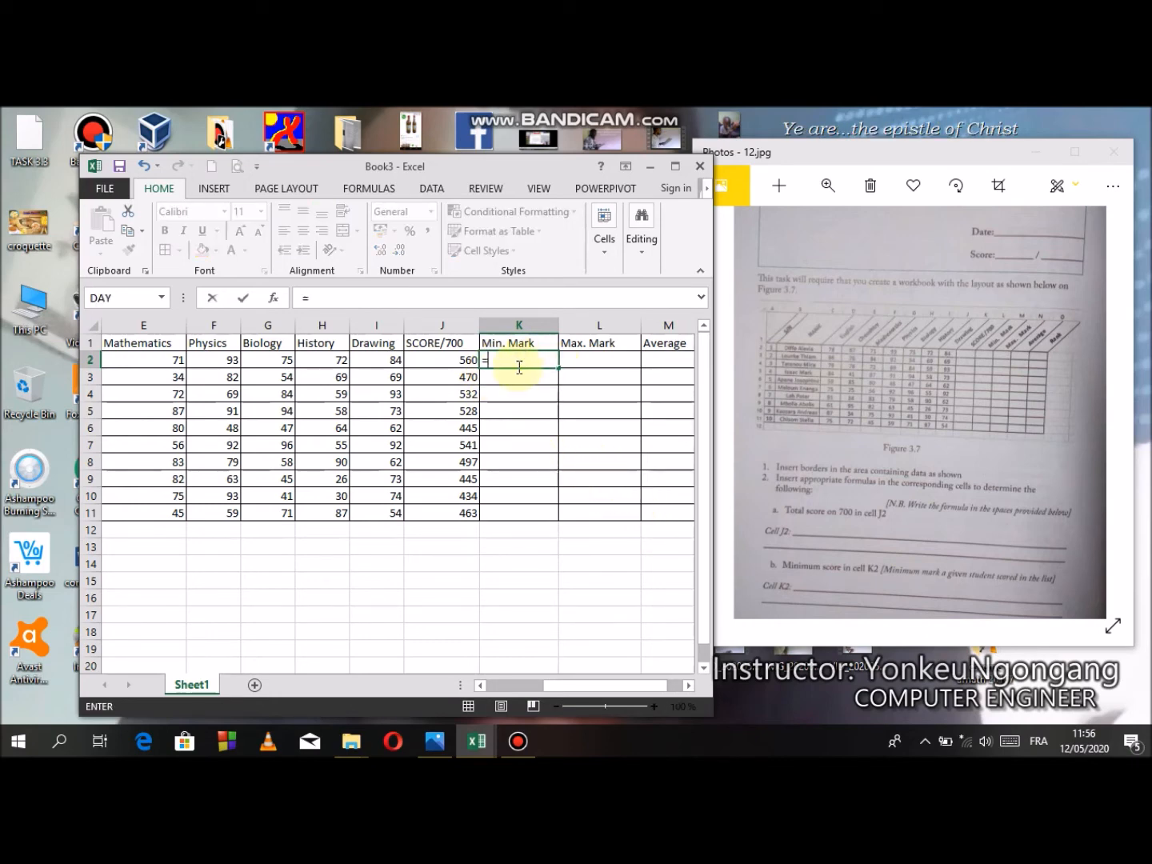
{"action": "left_click_drag", "start_coordinate": [580, 686], "coordinate": [624, 685]}
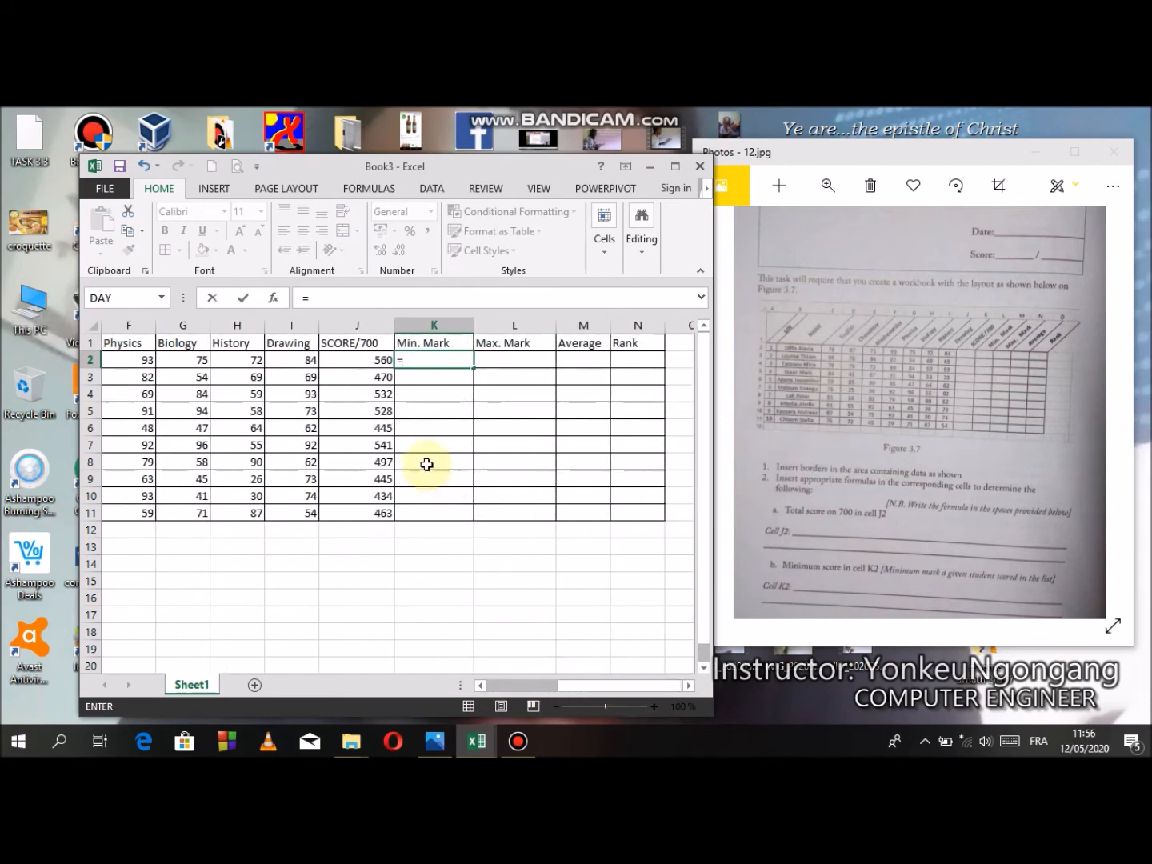
{"action": "type", "text": "m"}
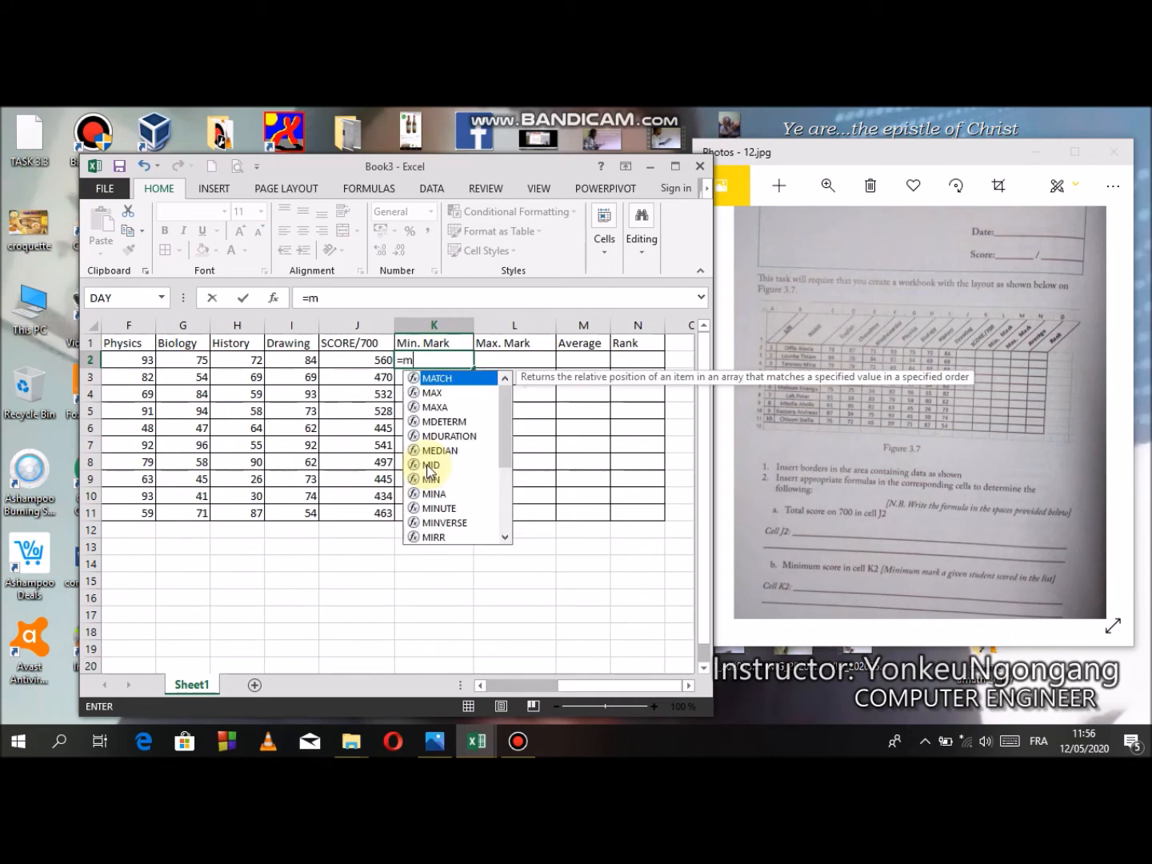
{"action": "type", "text": "in"}
{"action": "key", "text": "Escape"}
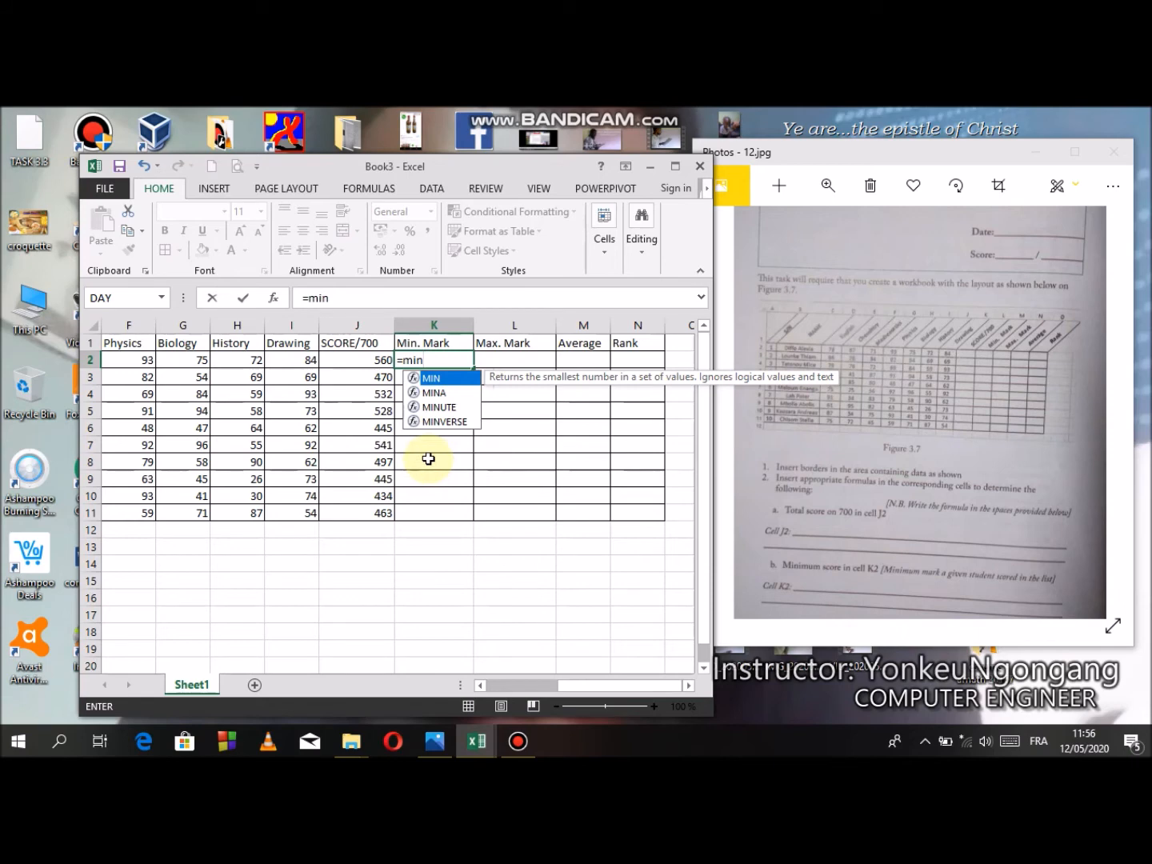
{"action": "type", "text": "("}
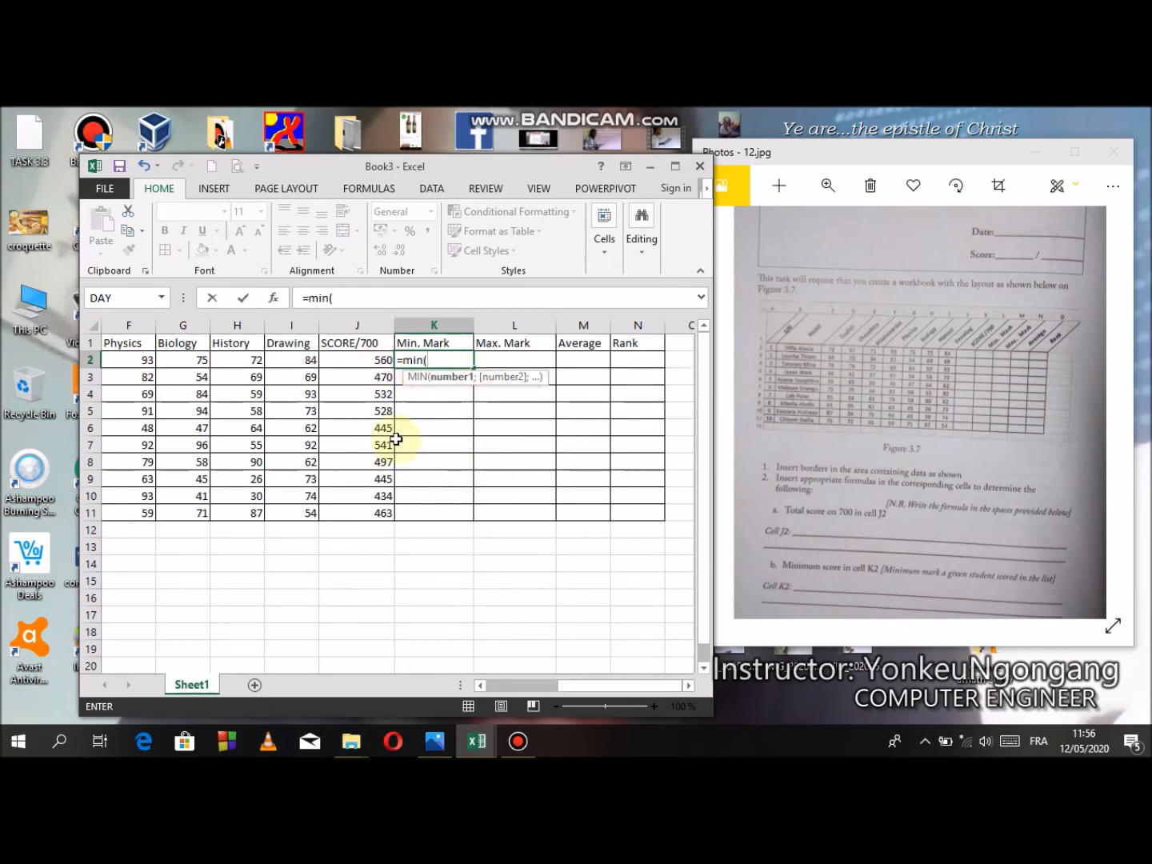
{"action": "left_click_drag", "start_coordinate": [601, 689], "coordinate": [501, 682]}
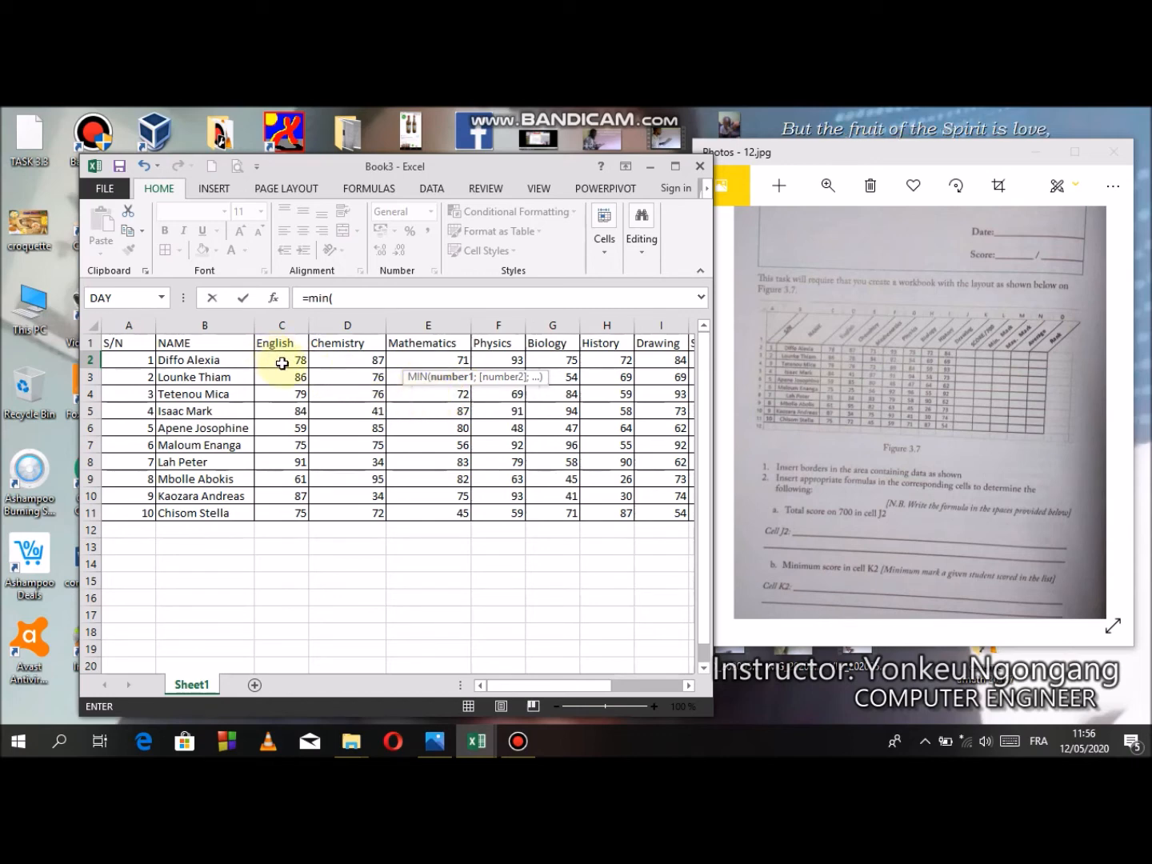
{"action": "left_click_drag", "start_coordinate": [285, 364], "coordinate": [666, 360]}
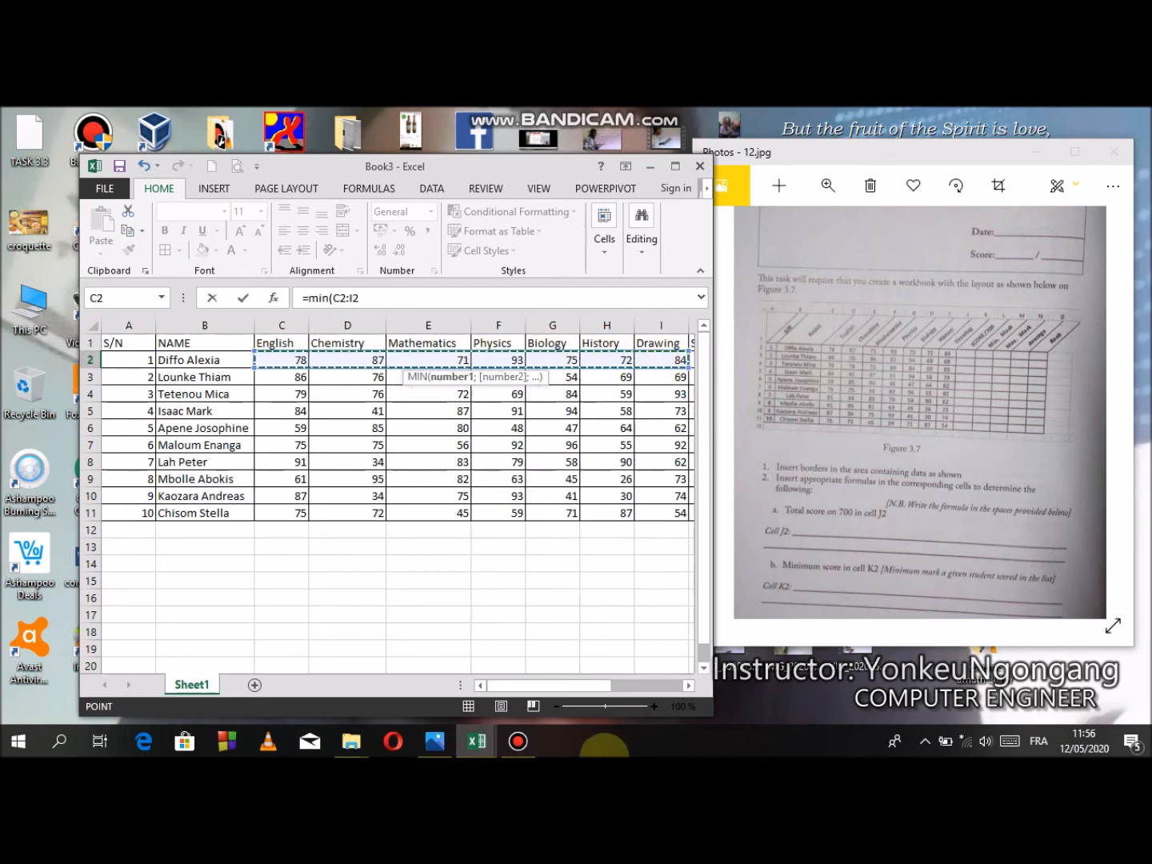
{"action": "left_click_drag", "start_coordinate": [580, 688], "coordinate": [618, 691]}
{"action": "type", "text": ")"}
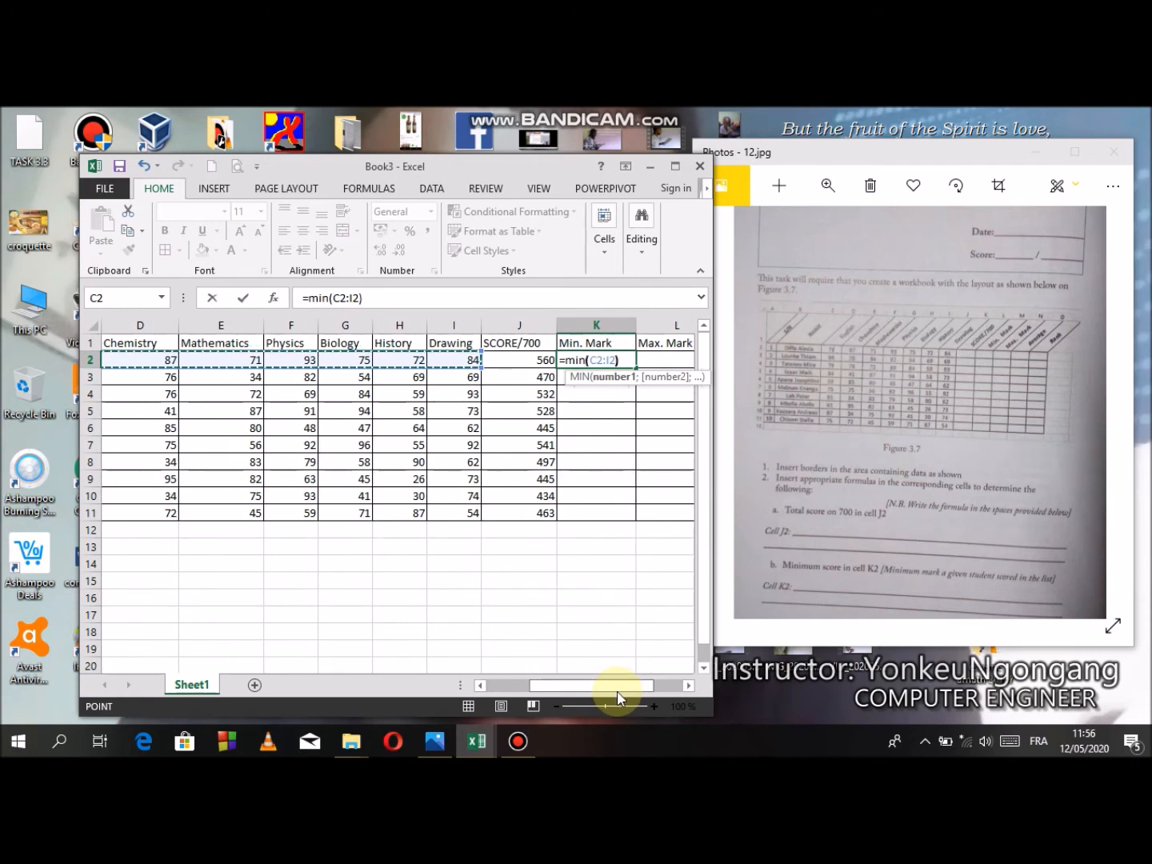
{"action": "key", "text": "ctrl+Return"}
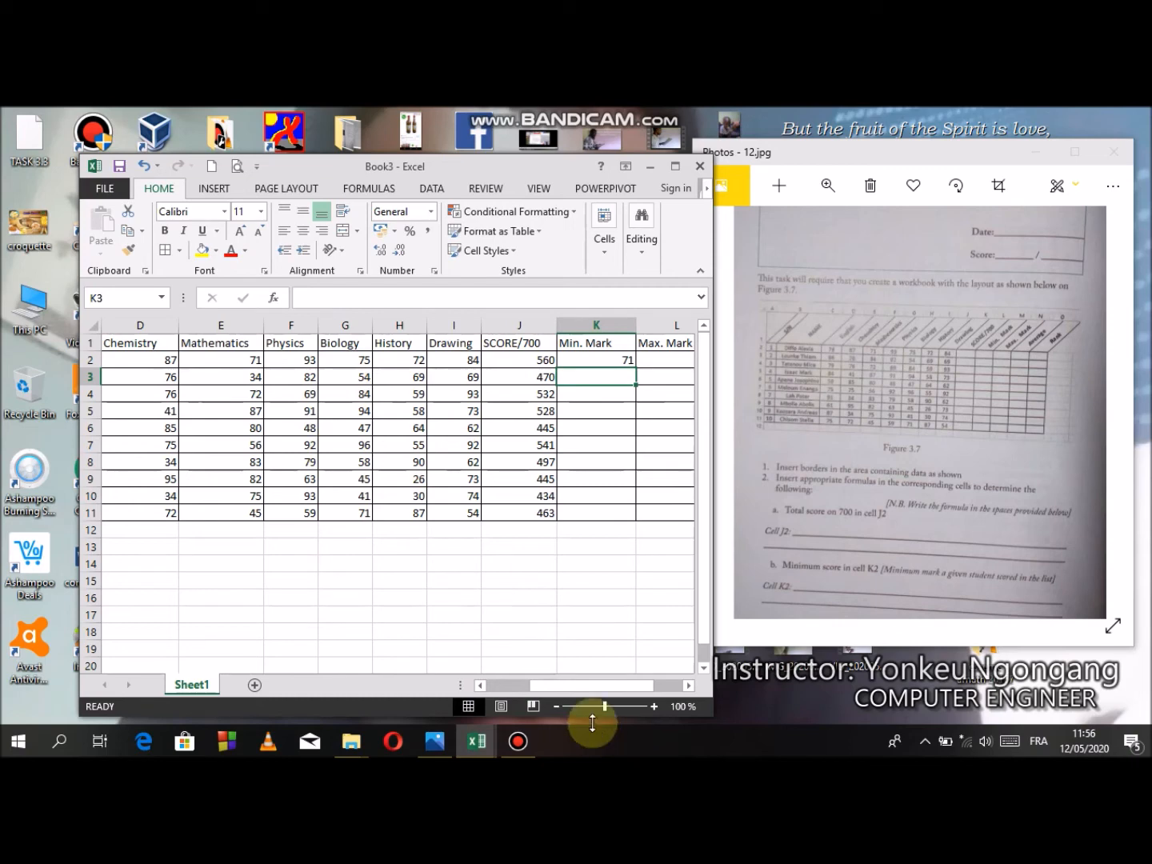
- Copy the minimum mark formula from K2 down to K11 for the remaining students
{"action": "left_click_drag", "start_coordinate": [583, 694], "coordinate": [537, 687]}
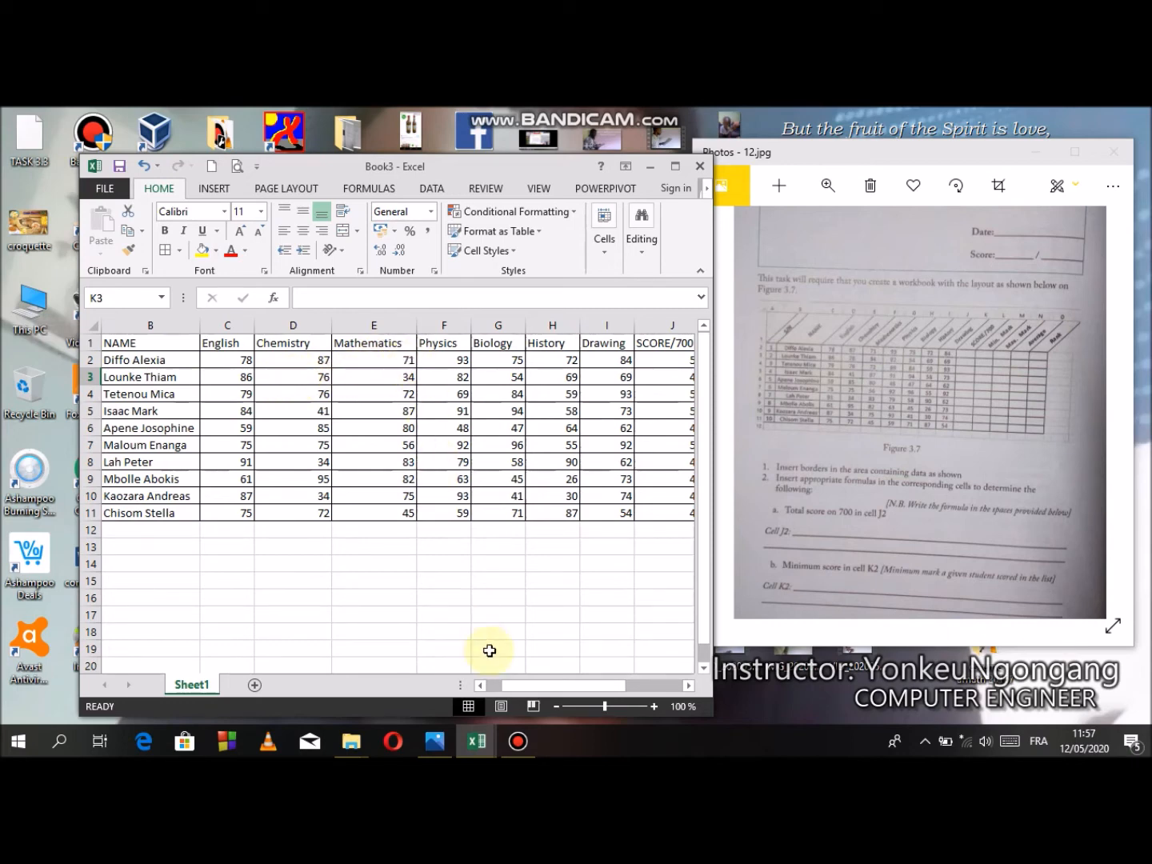
{"action": "left_click_drag", "start_coordinate": [545, 685], "coordinate": [631, 681]}
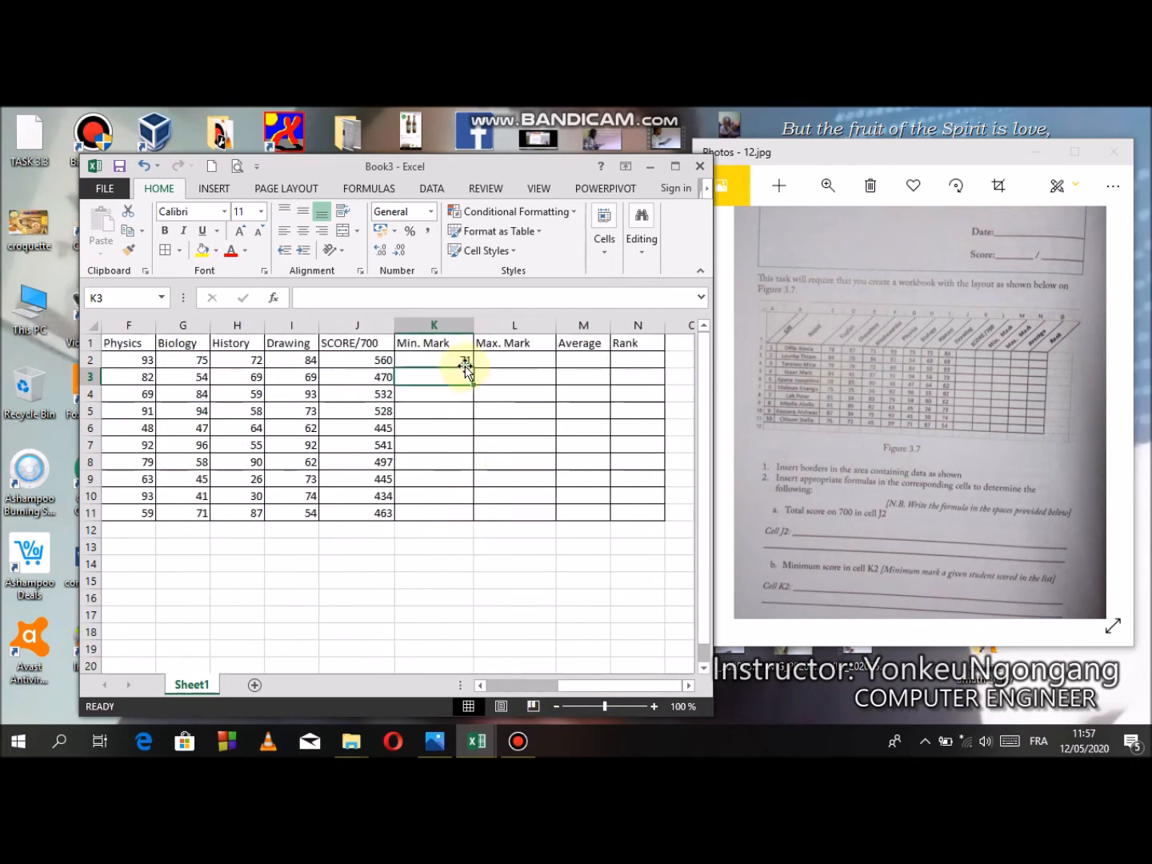
{"action": "left_click", "coordinate": [464, 361]}
{"action": "left_click_drag", "start_coordinate": [472, 368], "coordinate": [467, 524]}
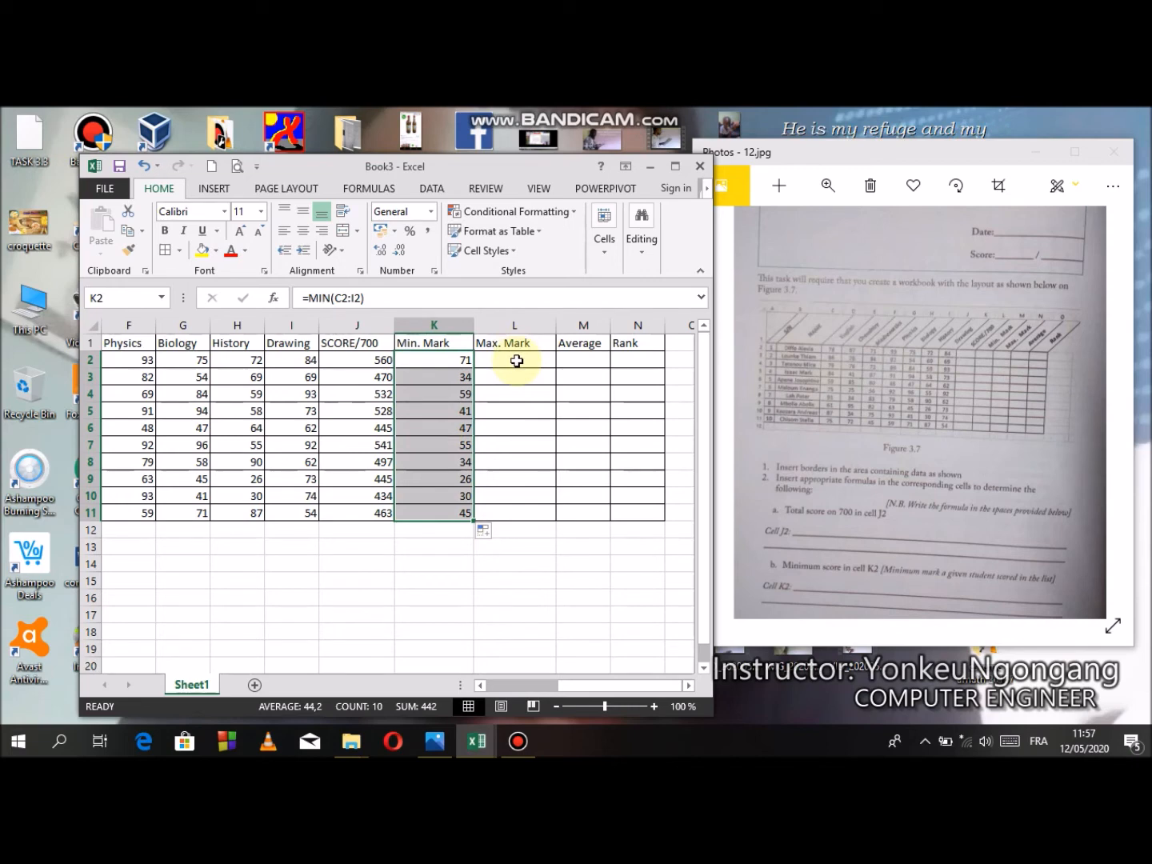
{"action": "left_click", "coordinate": [421, 360]}
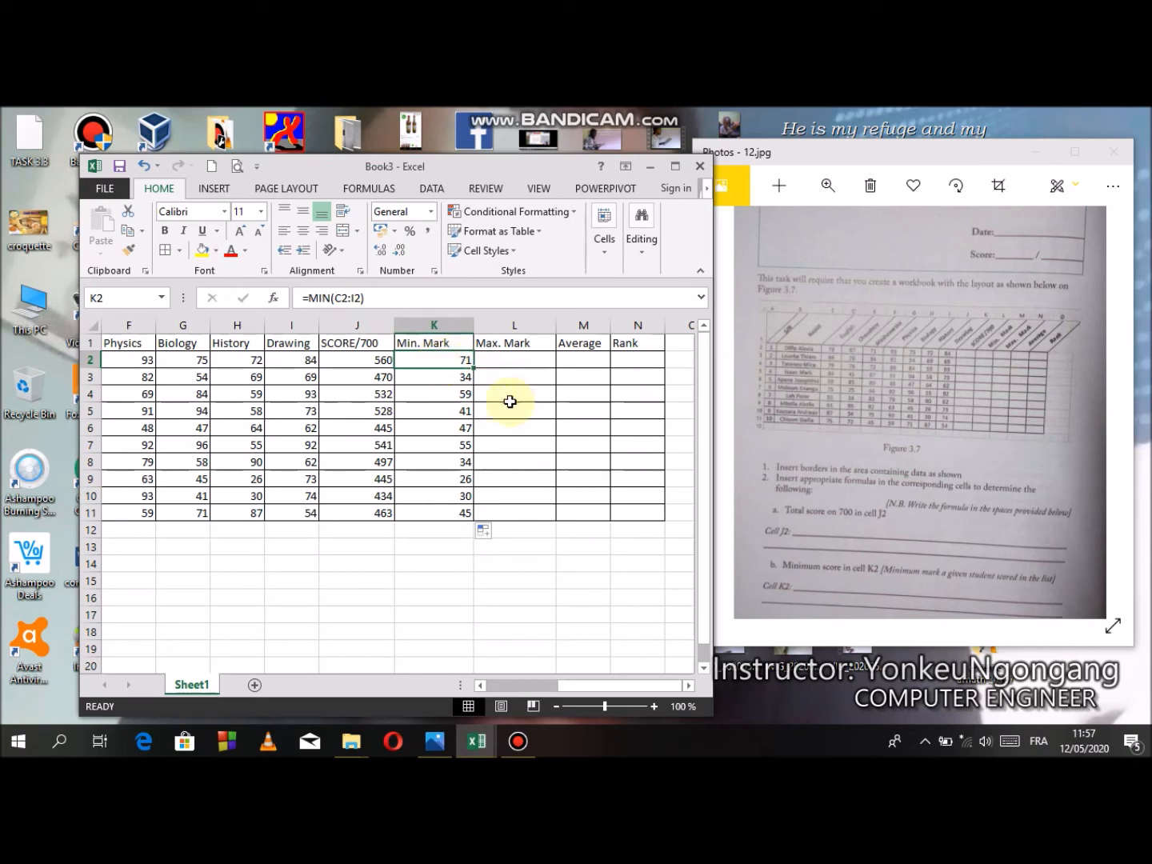
- Enter =MAX(C2:I2) in L2 for the first student's highest mark and copy the formula down to L11
{"action": "left_click_drag", "start_coordinate": [897, 394], "coordinate": [774, 440]}
{"action": "left_click_drag", "start_coordinate": [960, 407], "coordinate": [846, 398]}
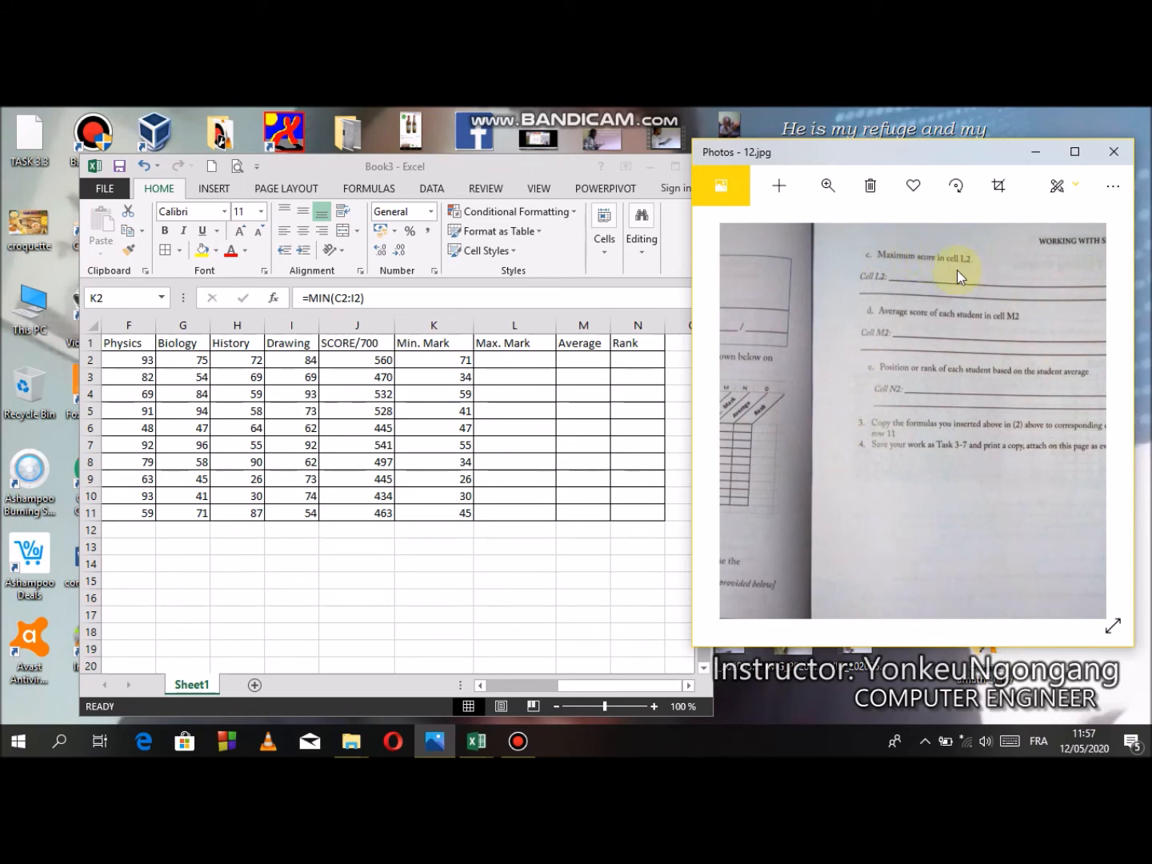
{"action": "left_click", "coordinate": [507, 357]}
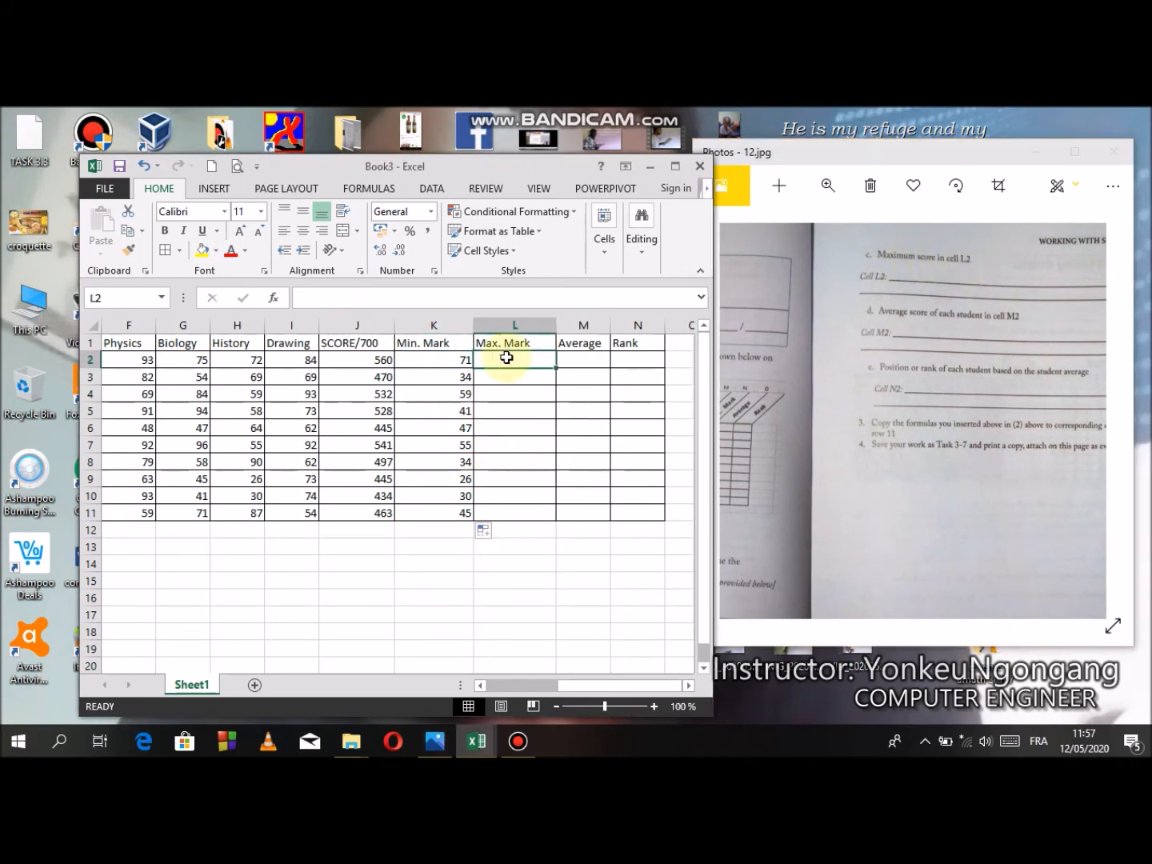
{"action": "type", "text": "=m"}
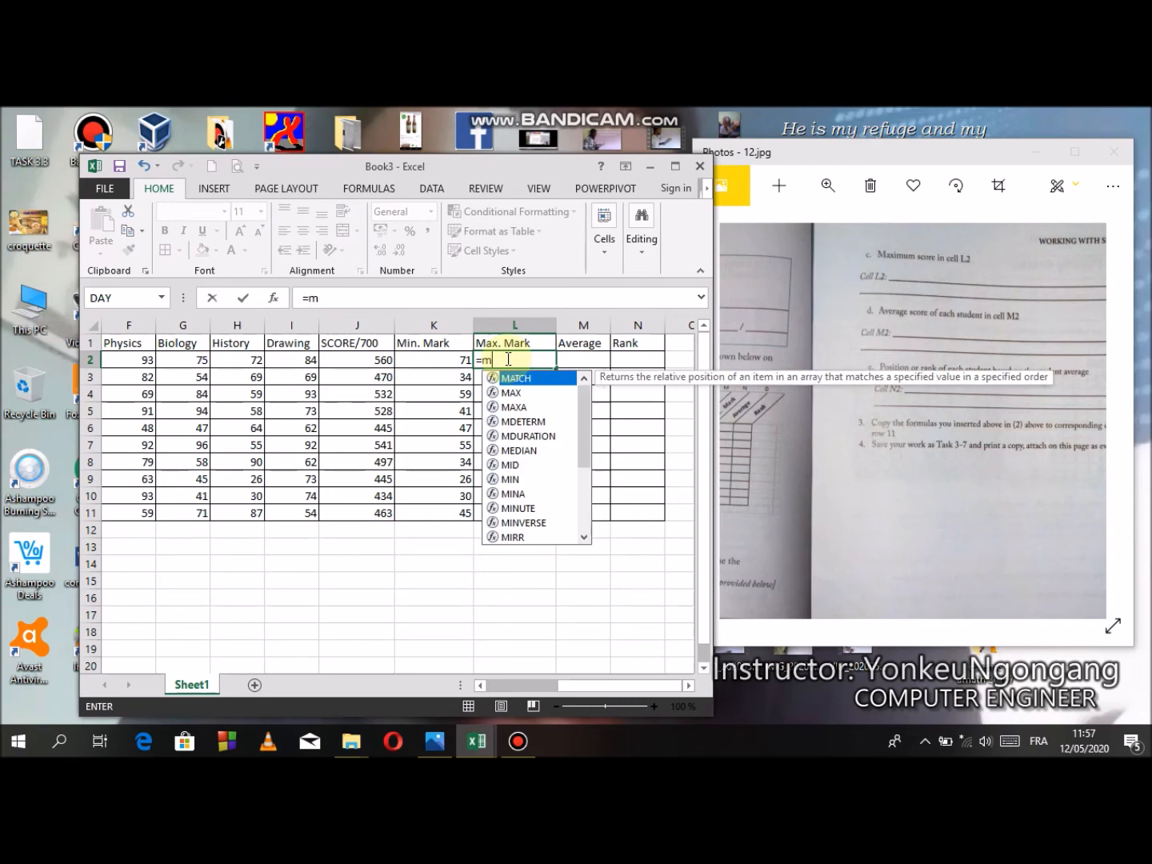
{"action": "type", "text": "ax("}
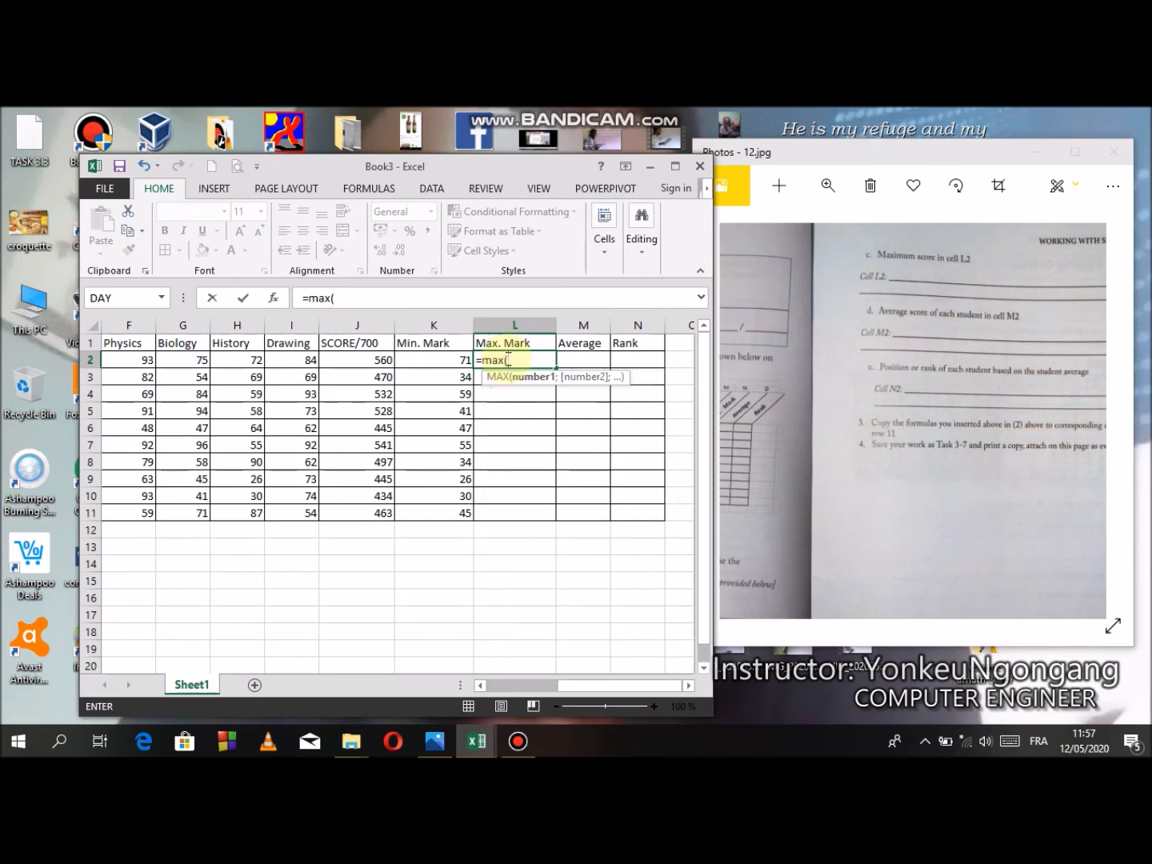
{"action": "left_click_drag", "start_coordinate": [583, 686], "coordinate": [489, 681]}
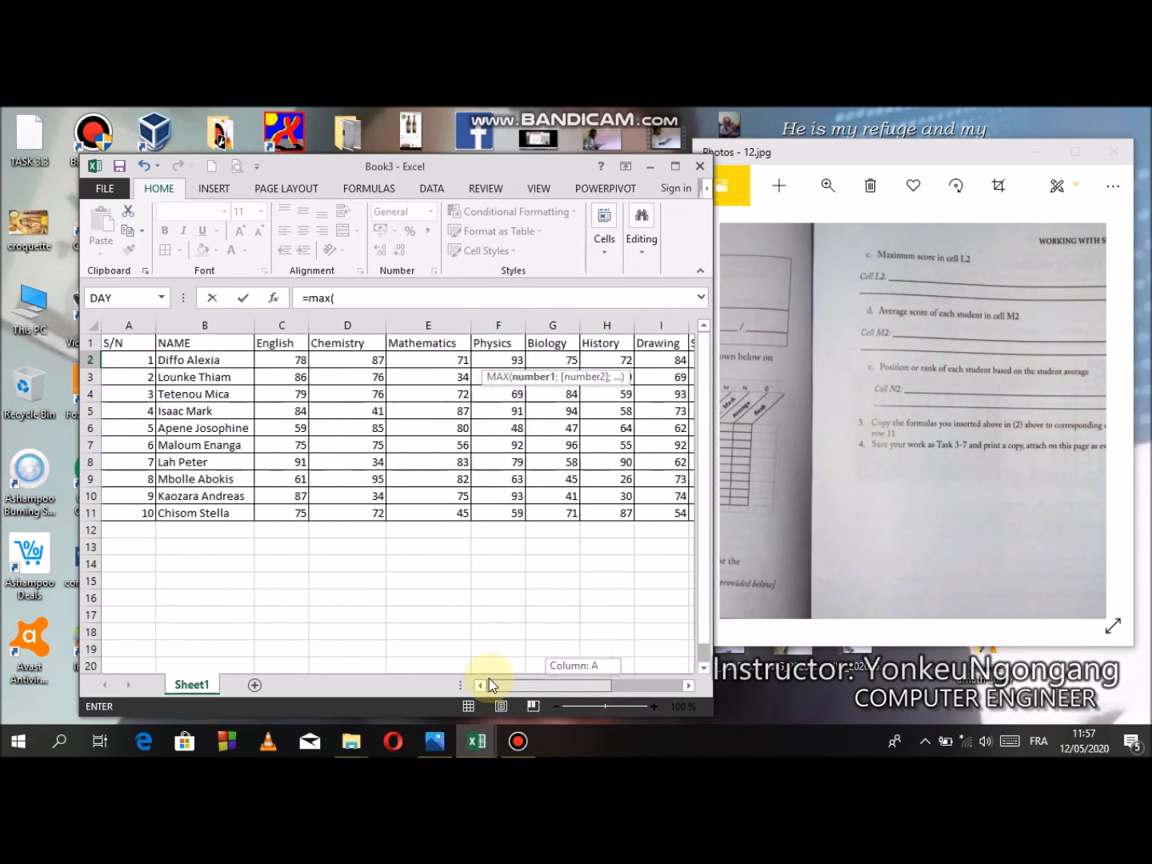
{"action": "mouse_move", "coordinate": [275, 360]}
{"action": "left_mouse_down"}
{"action": "mouse_move", "coordinate": [673, 349]}
{"action": "mouse_move", "coordinate": [668, 360]}
{"action": "left_mouse_up"}
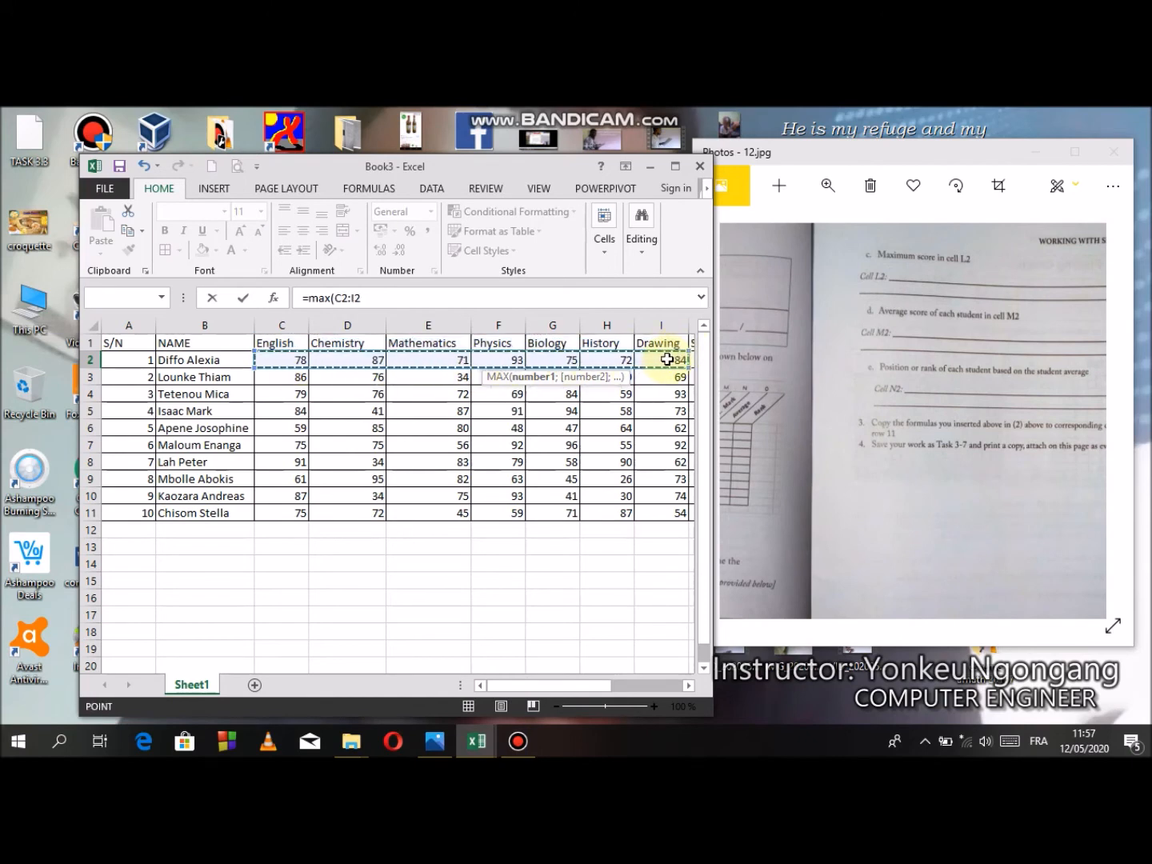
{"action": "left_click_drag", "start_coordinate": [544, 684], "coordinate": [620, 673]}
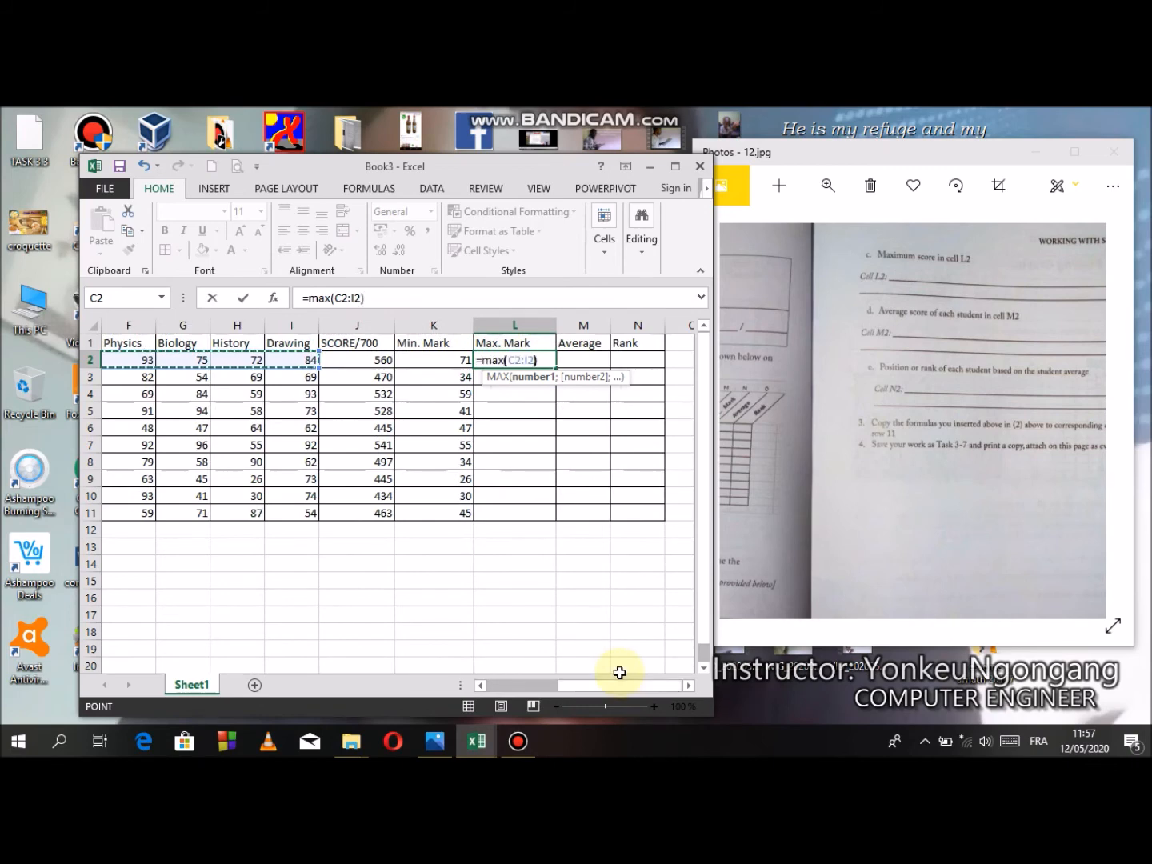
{"action": "key", "text": "Return"}
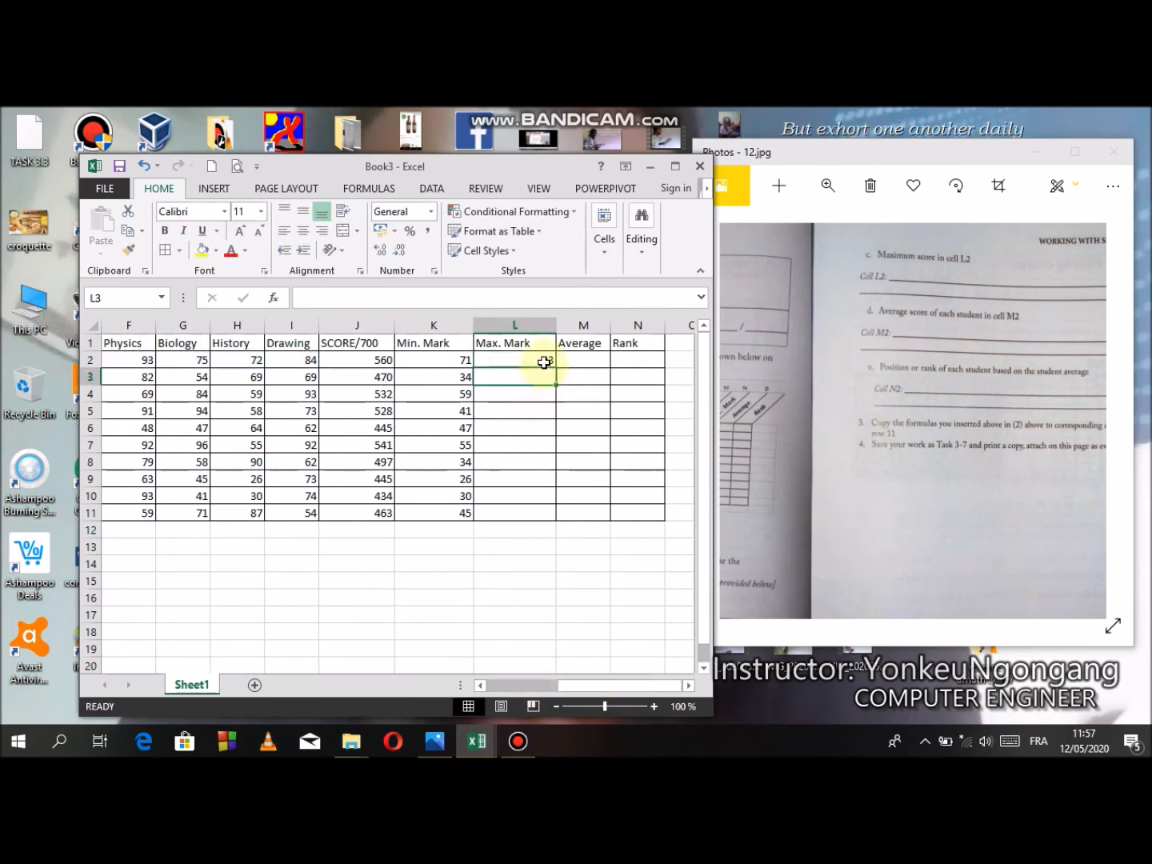
{"action": "left_click", "coordinate": [545, 361]}
{"action": "left_click_drag", "start_coordinate": [554, 367], "coordinate": [564, 525]}
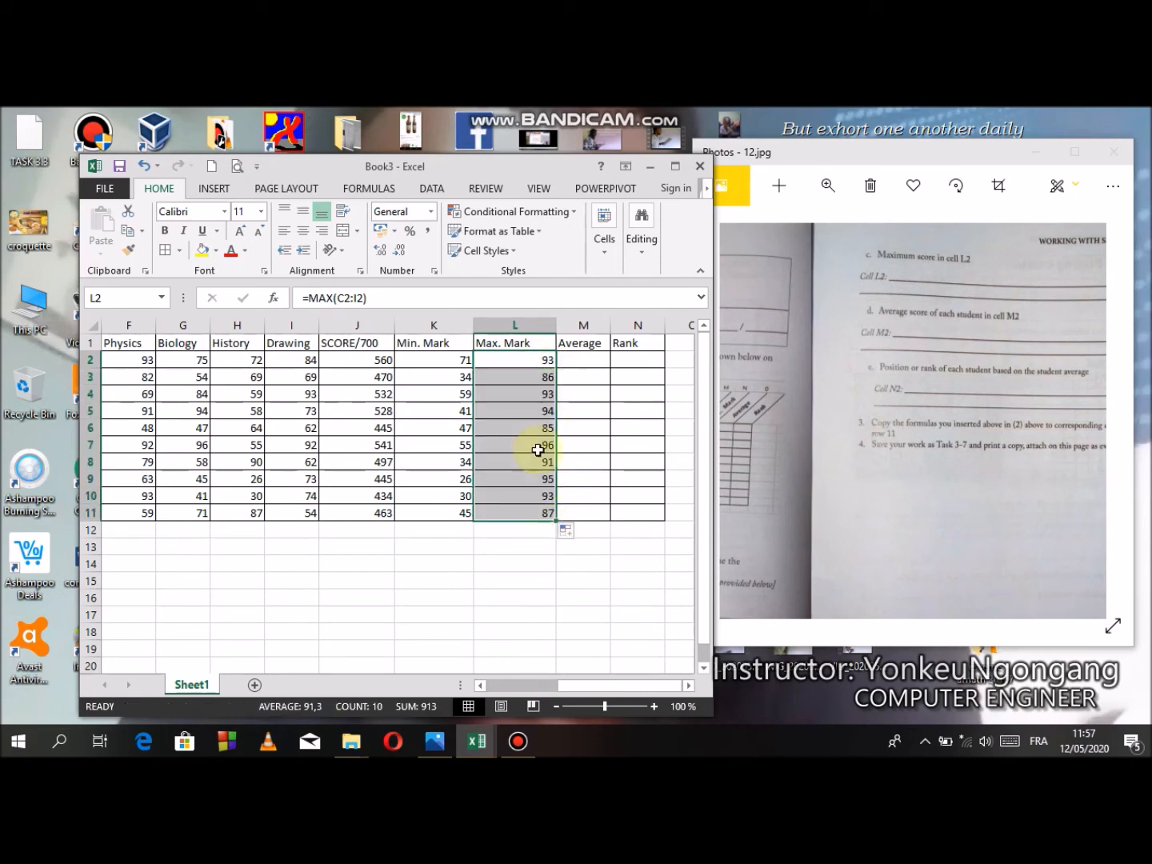
- Enter =AVERAGE(C2:I2) in M2 to average the first student's seven subject marks
{"action": "left_click", "coordinate": [594, 358]}
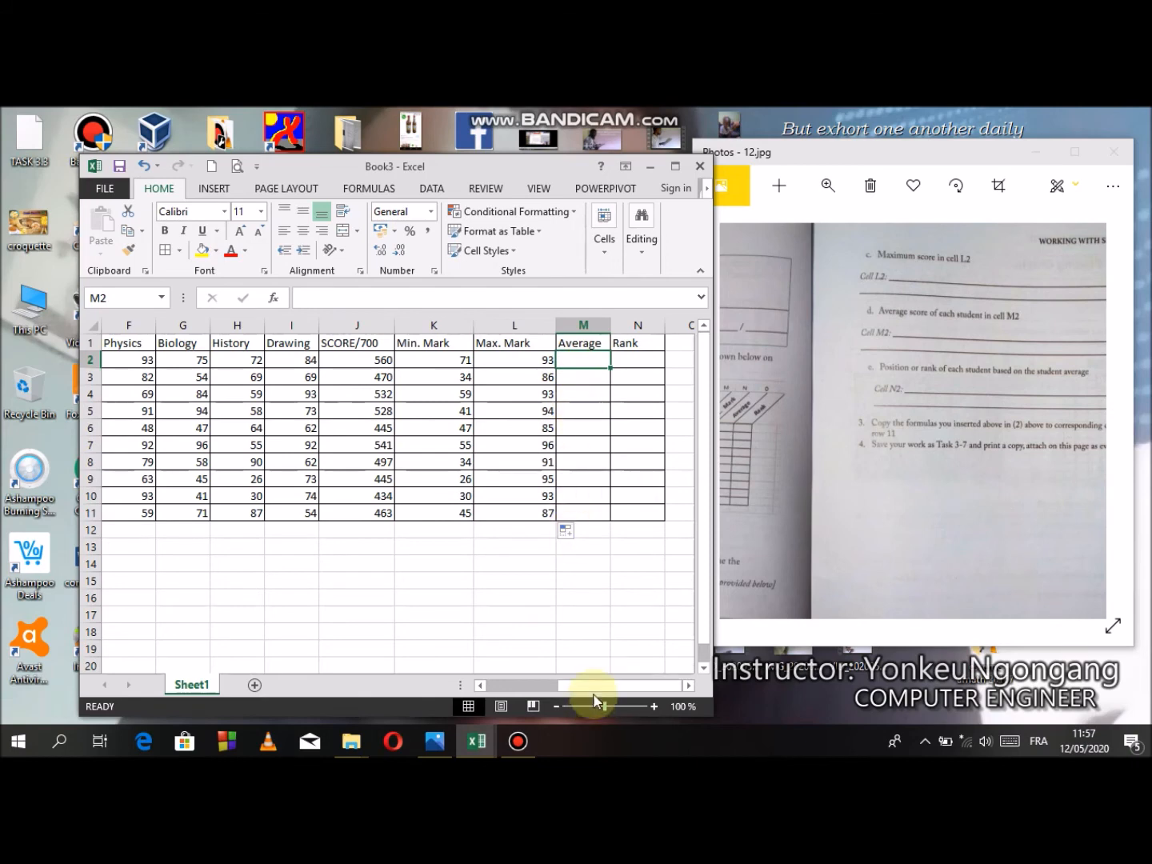
{"action": "left_click", "coordinate": [889, 436]}
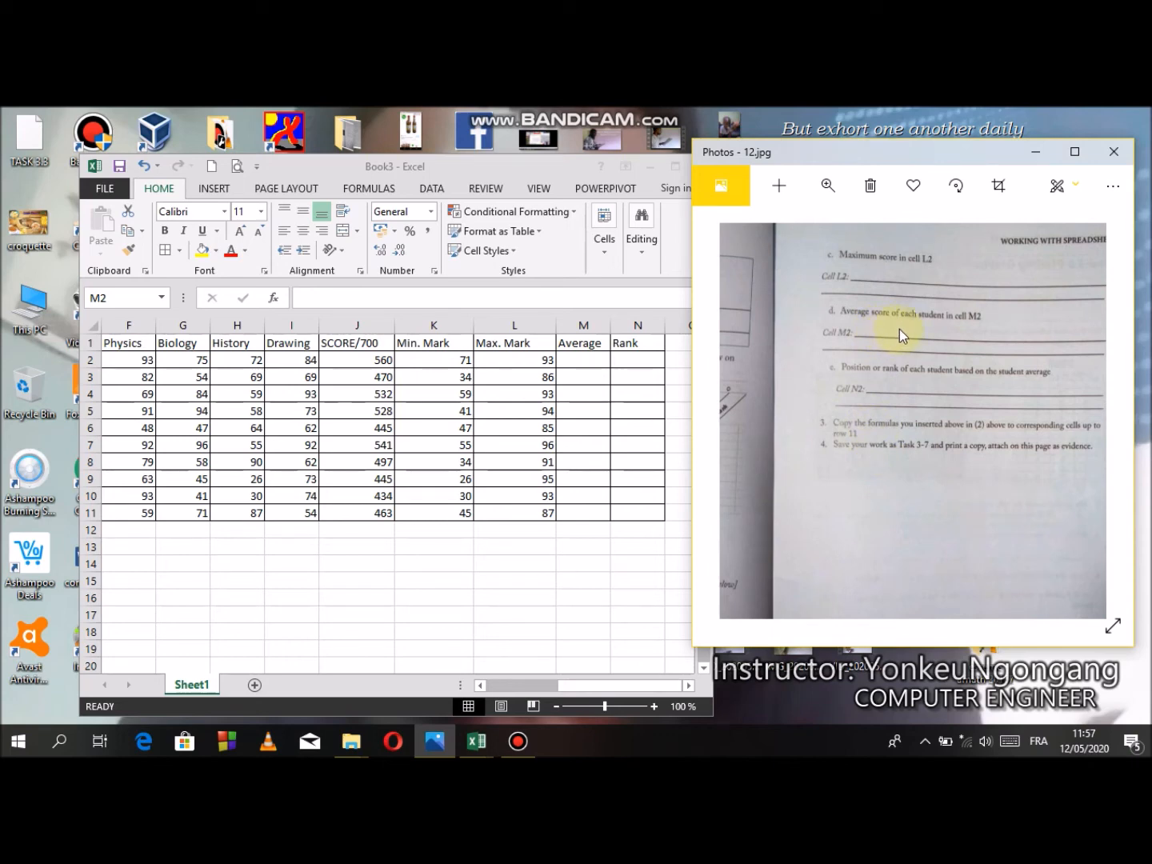
{"action": "left_click", "coordinate": [574, 358]}
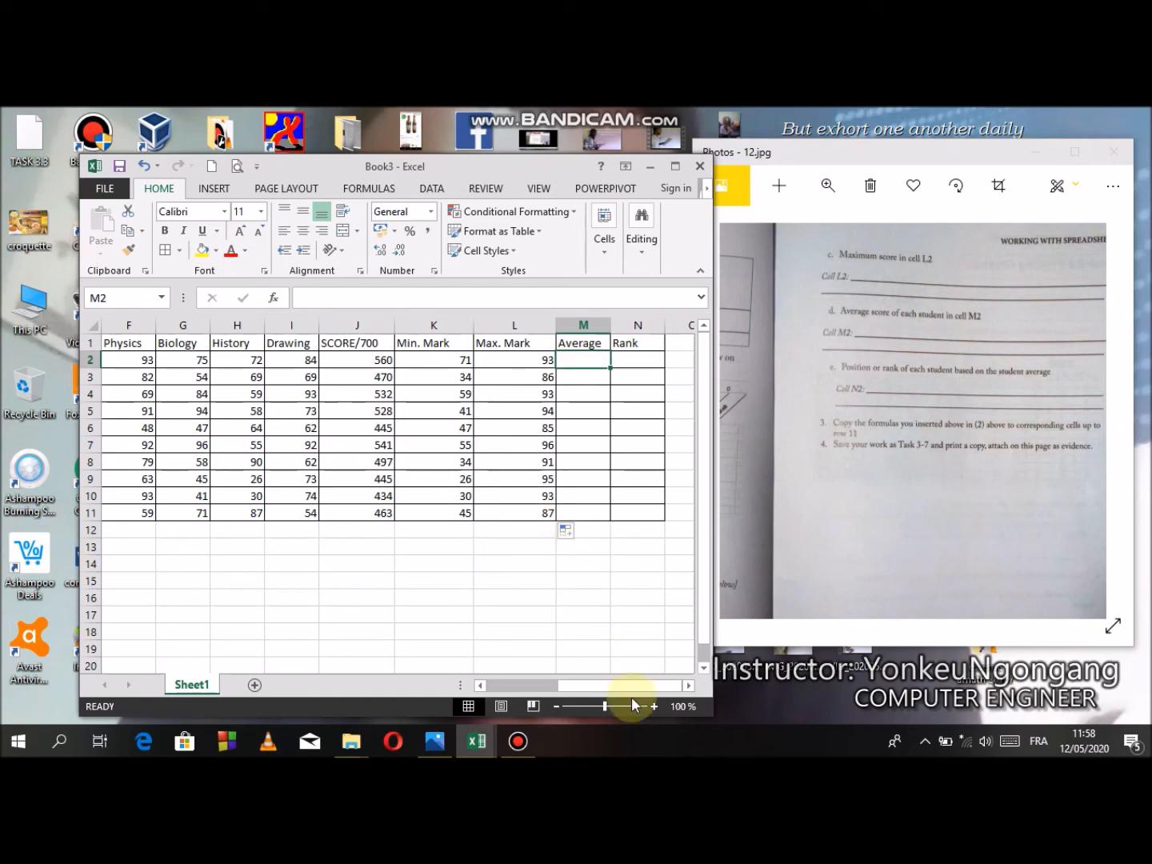
{"action": "left_click_drag", "start_coordinate": [609, 687], "coordinate": [505, 681]}
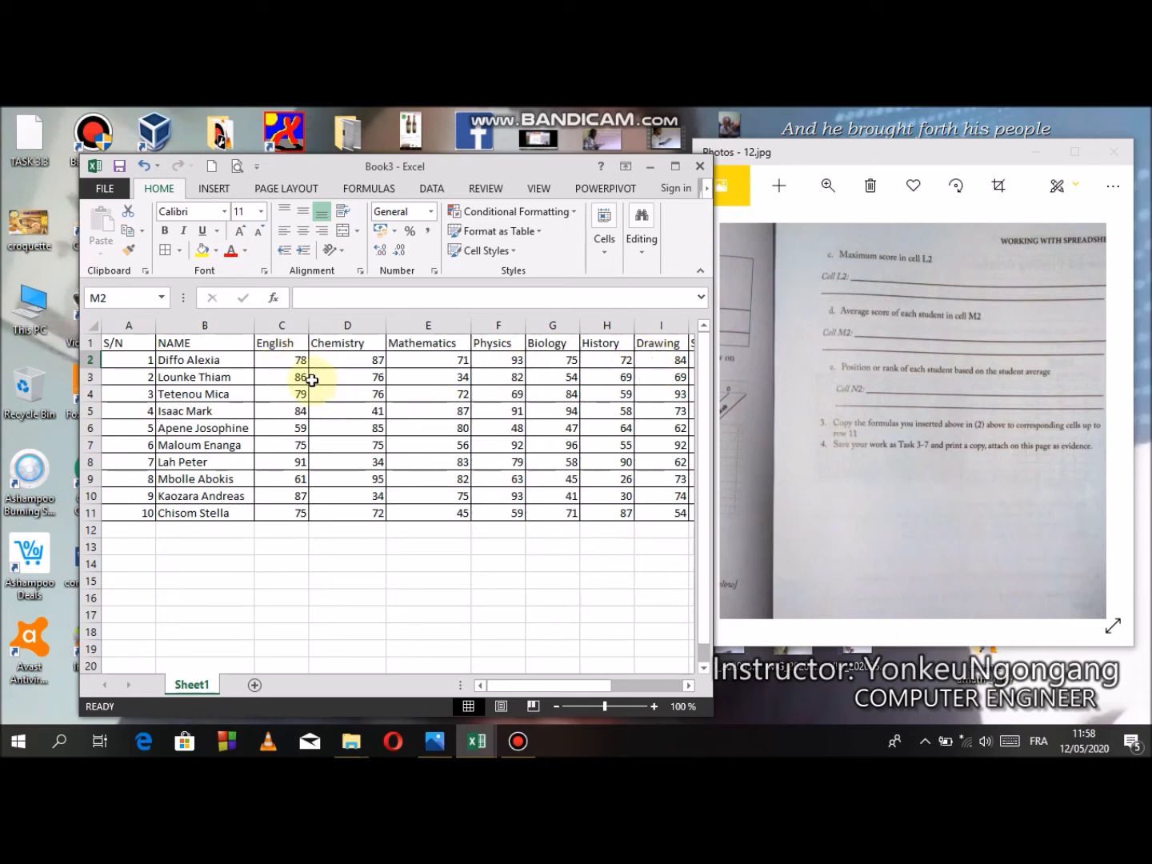
{"action": "left_click_drag", "start_coordinate": [548, 688], "coordinate": [481, 688]}
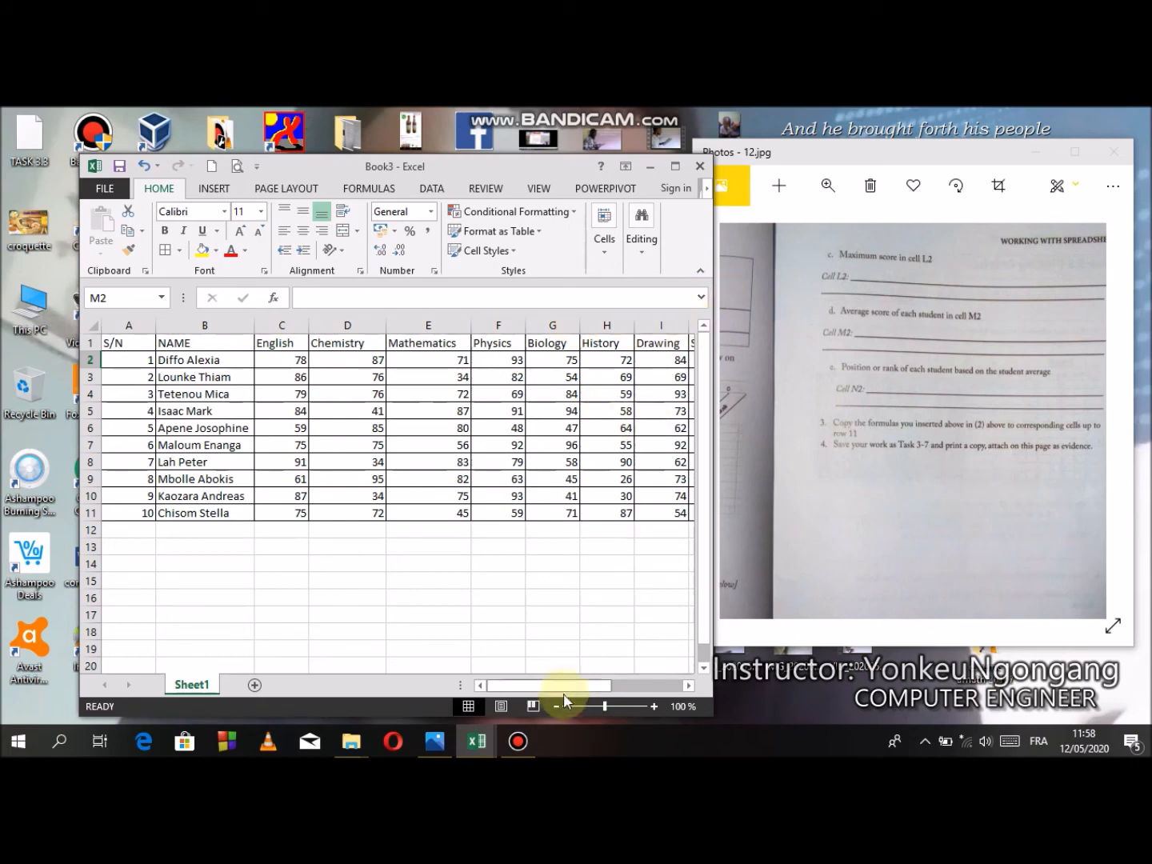
{"action": "left_click_drag", "start_coordinate": [576, 687], "coordinate": [615, 672]}
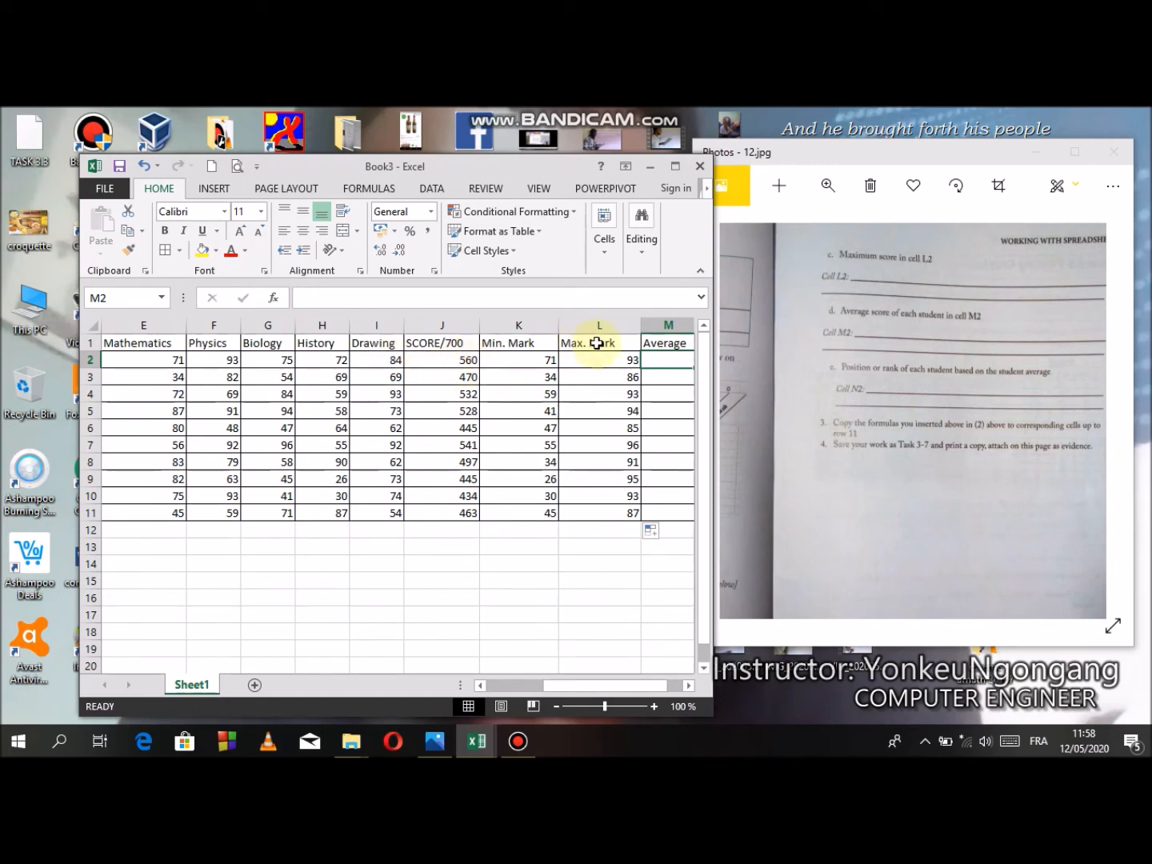
{"action": "left_click_drag", "start_coordinate": [537, 685], "coordinate": [551, 686]}
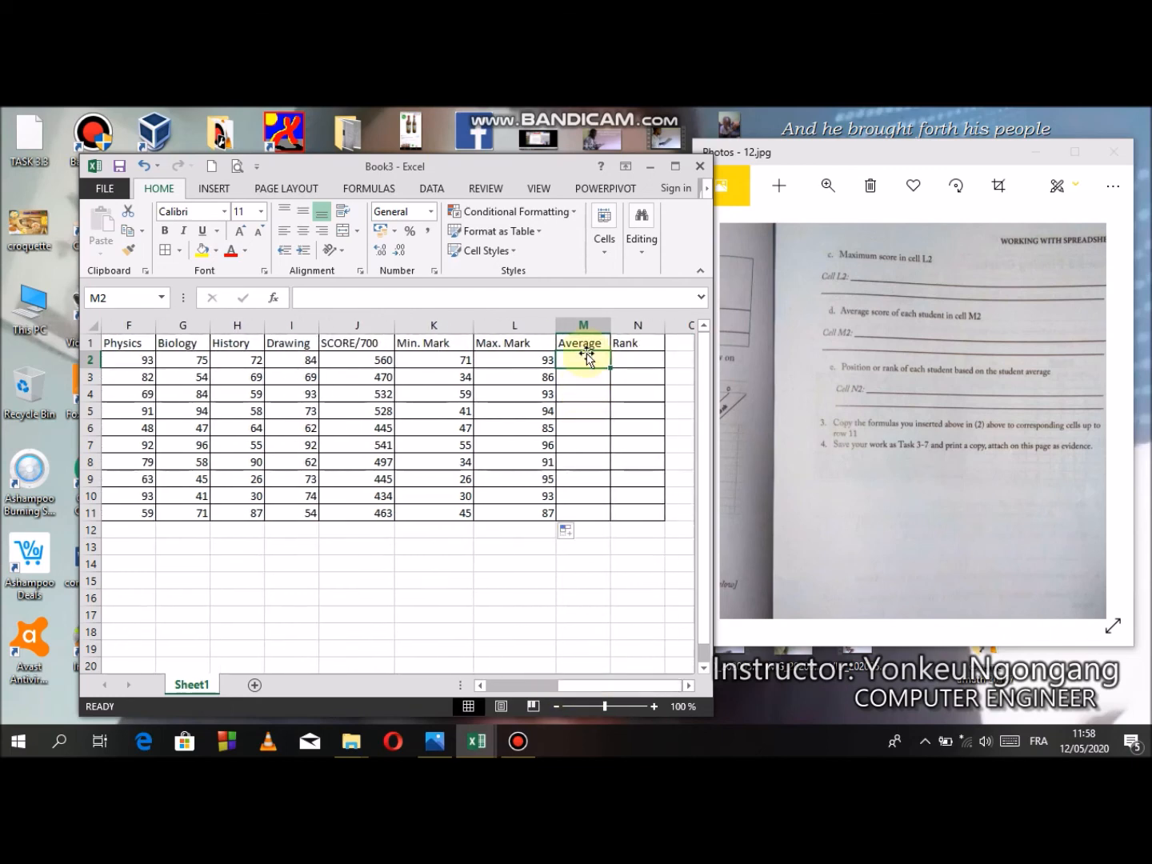
{"action": "type", "text": "="}
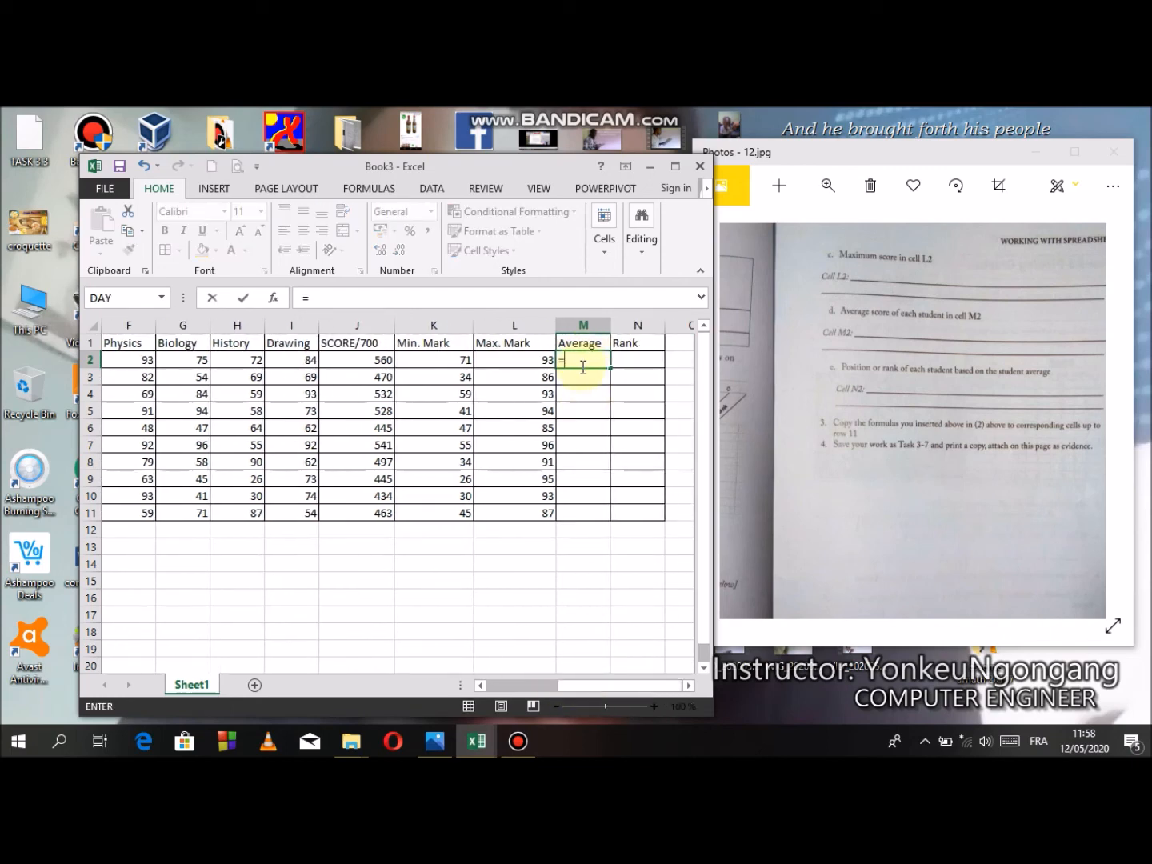
{"action": "type", "text": "aver"}
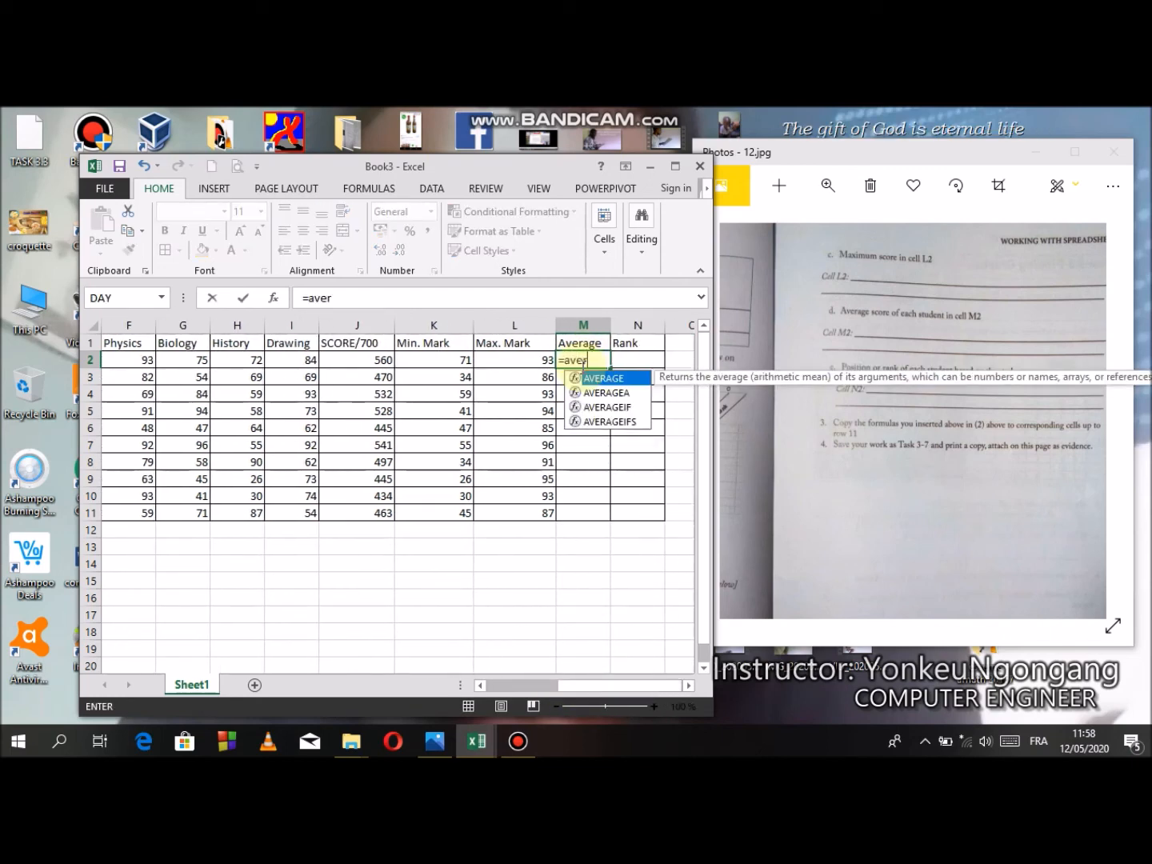
{"action": "type", "text": "age("}
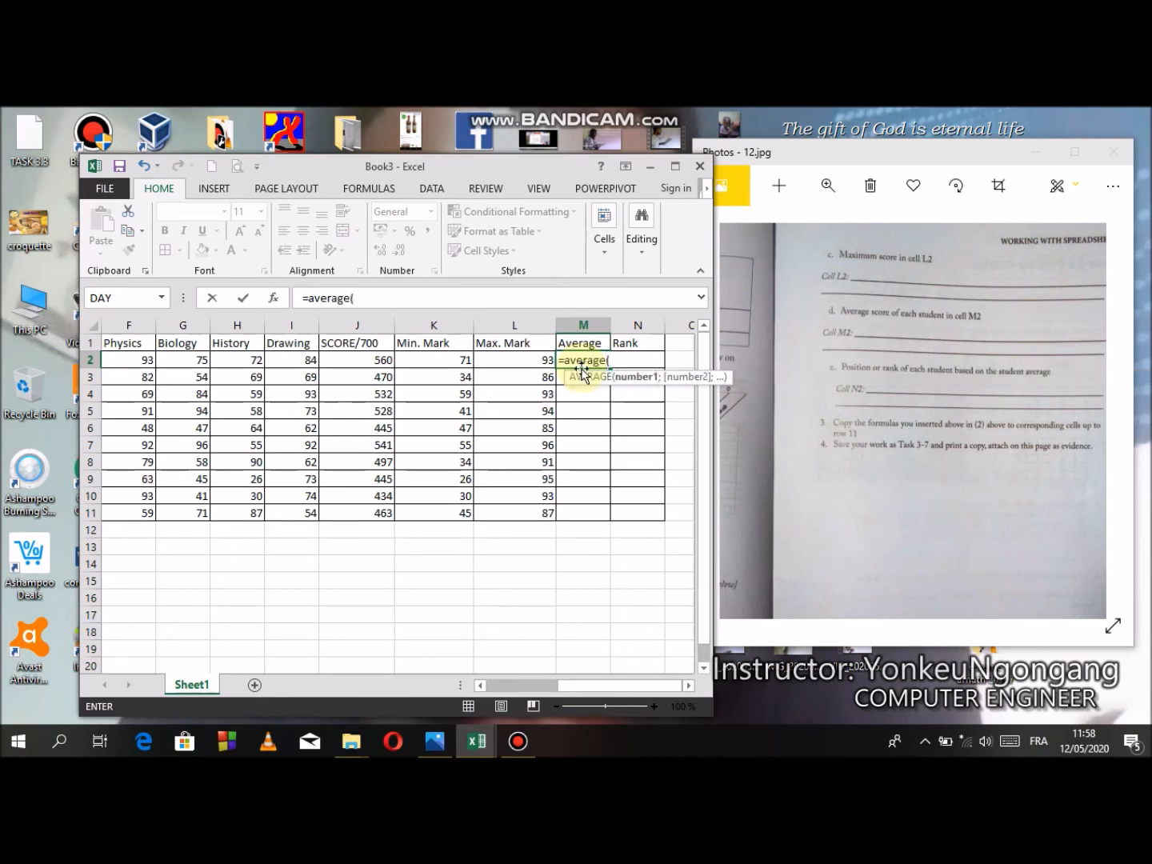
{"action": "left_click_drag", "start_coordinate": [588, 681], "coordinate": [490, 680]}
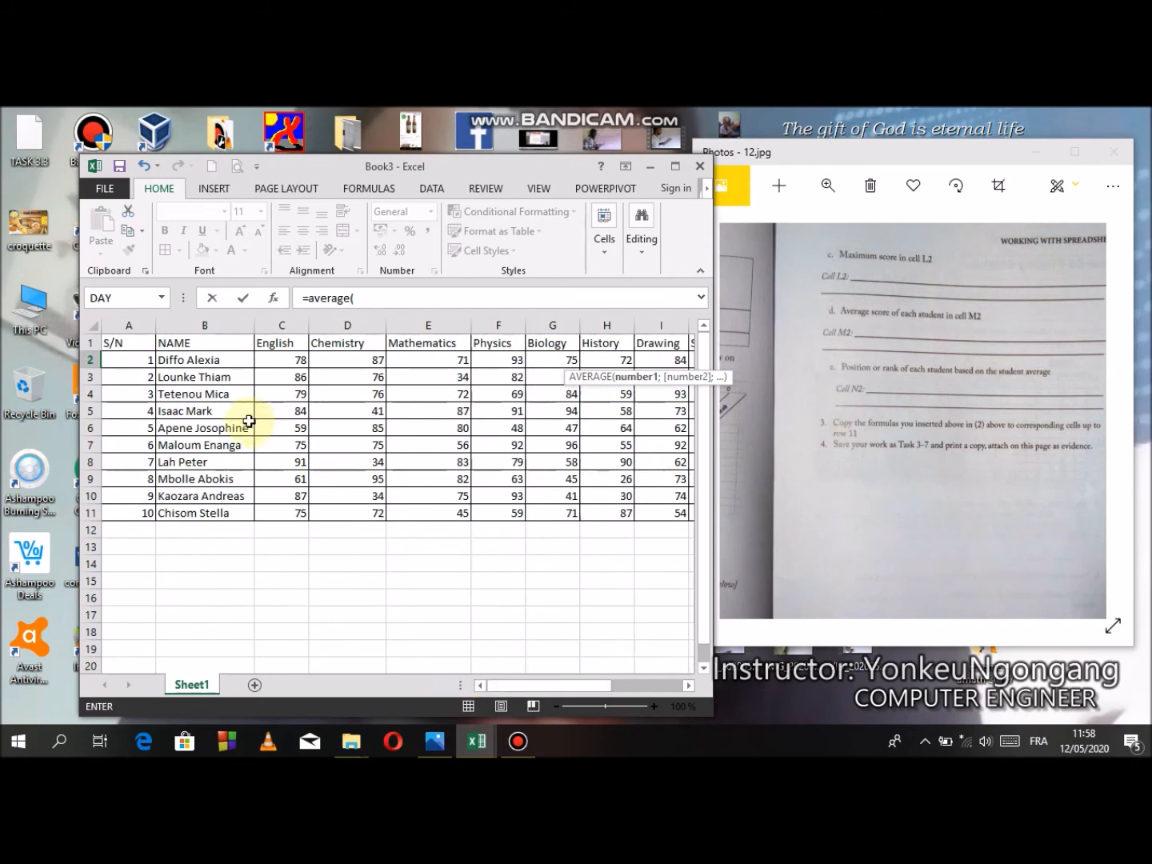
{"action": "left_click_drag", "start_coordinate": [281, 360], "coordinate": [665, 362]}
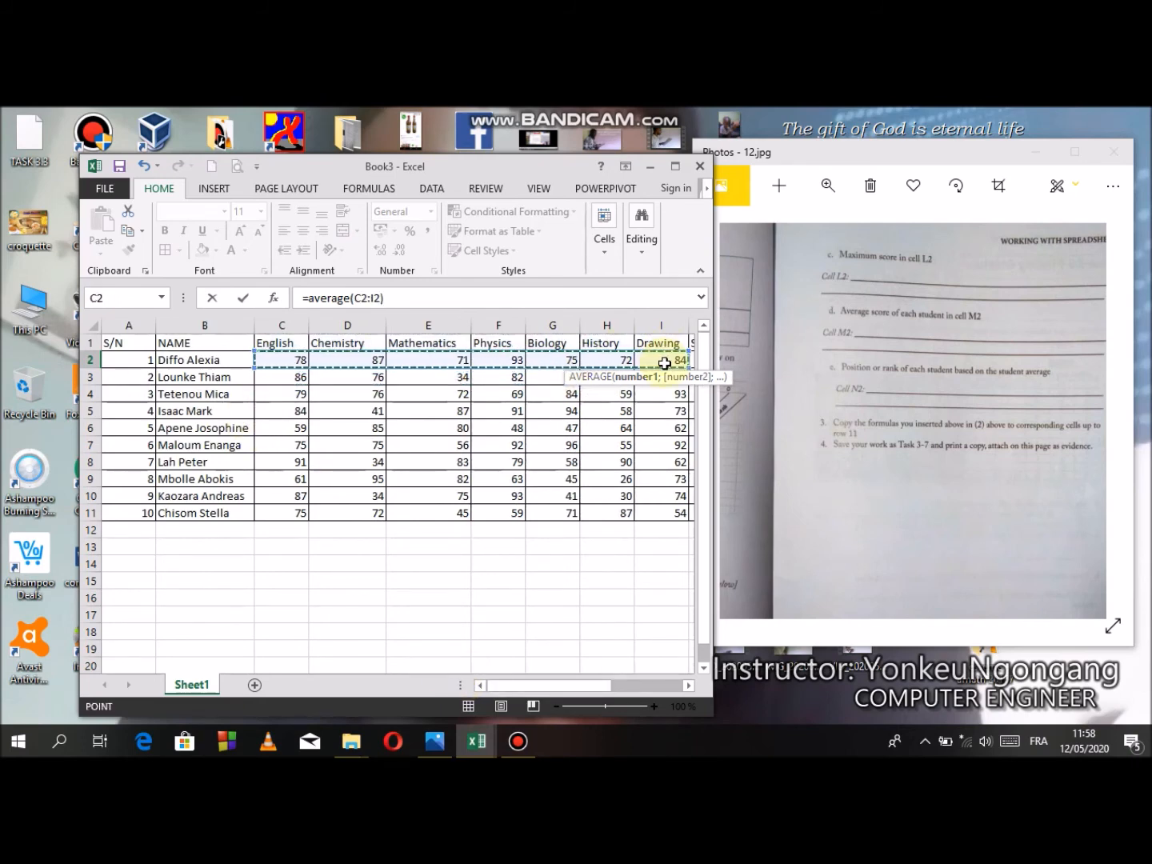
{"action": "key", "text": "Return"}
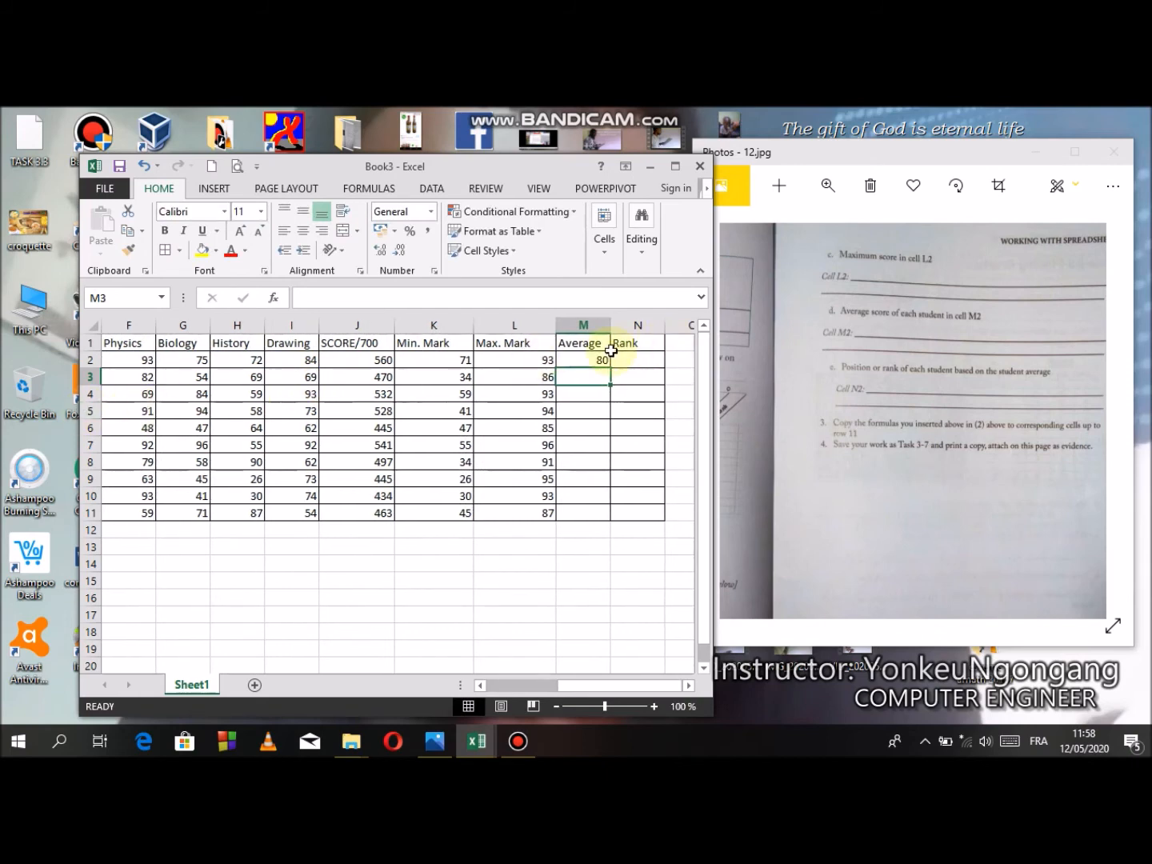
- Copy the average formula from M2 down to M11
{"action": "left_click", "coordinate": [603, 359]}
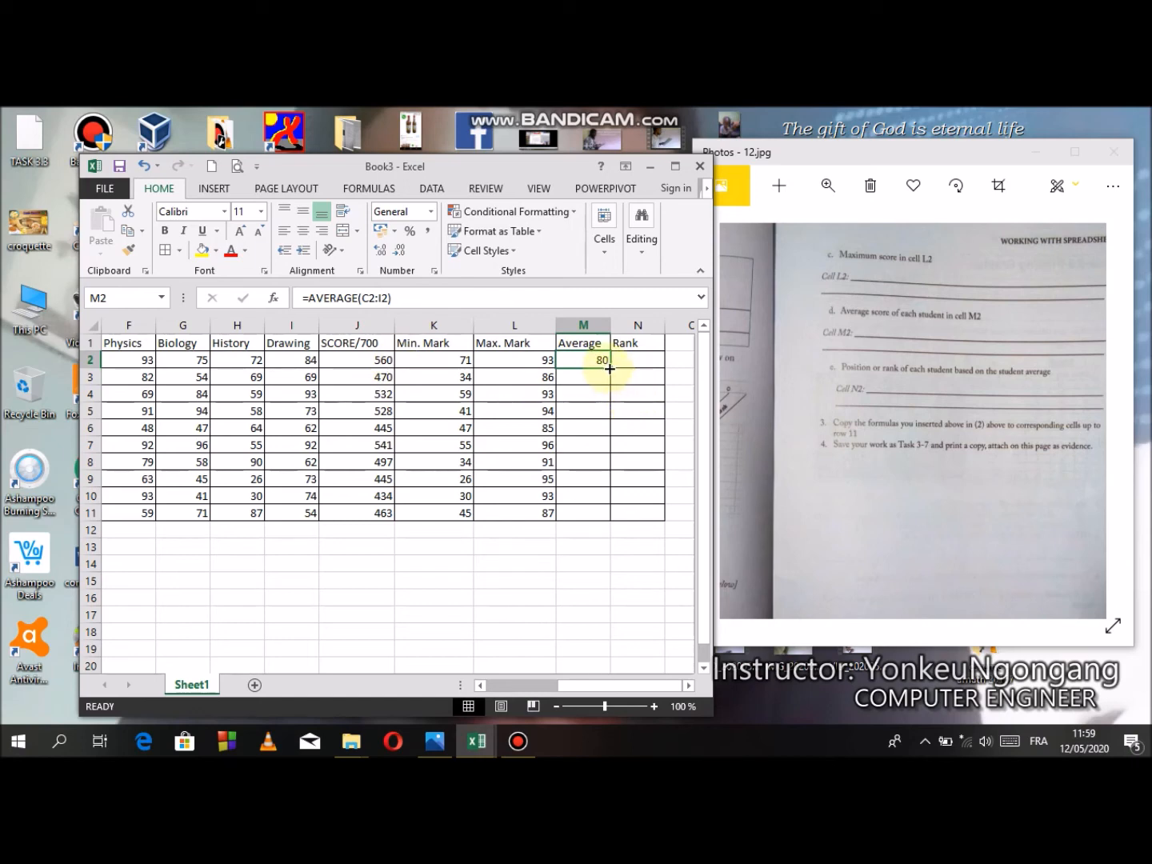
{"action": "left_click_drag", "start_coordinate": [609, 368], "coordinate": [615, 521]}
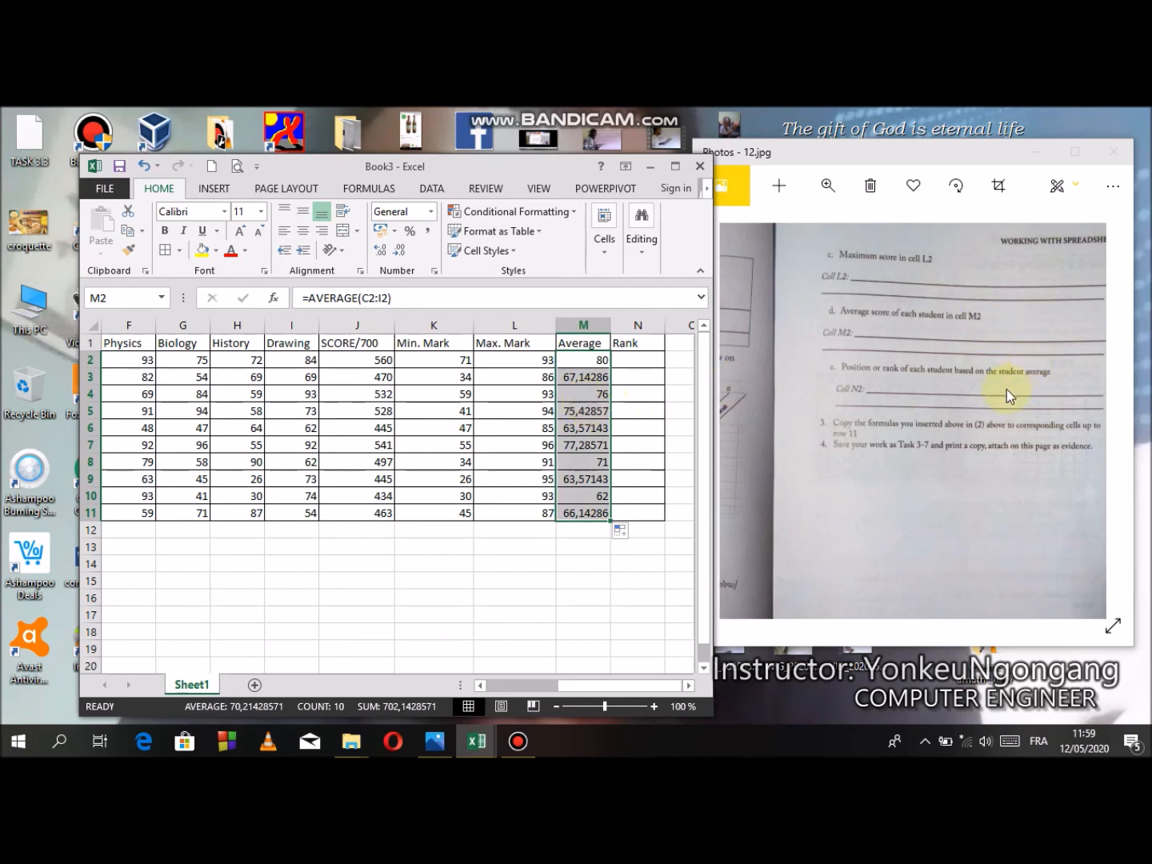
{"action": "left_click", "coordinate": [954, 405]}
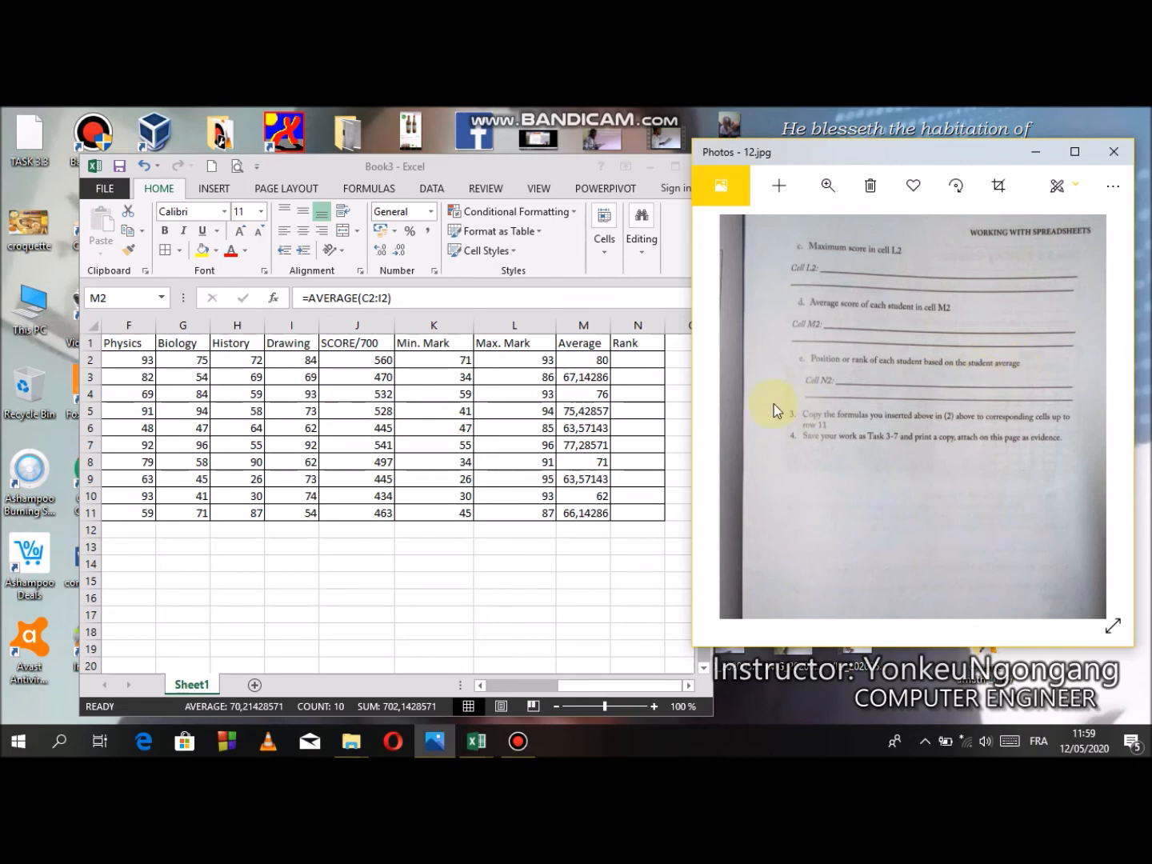
{"action": "left_click", "coordinate": [625, 359]}
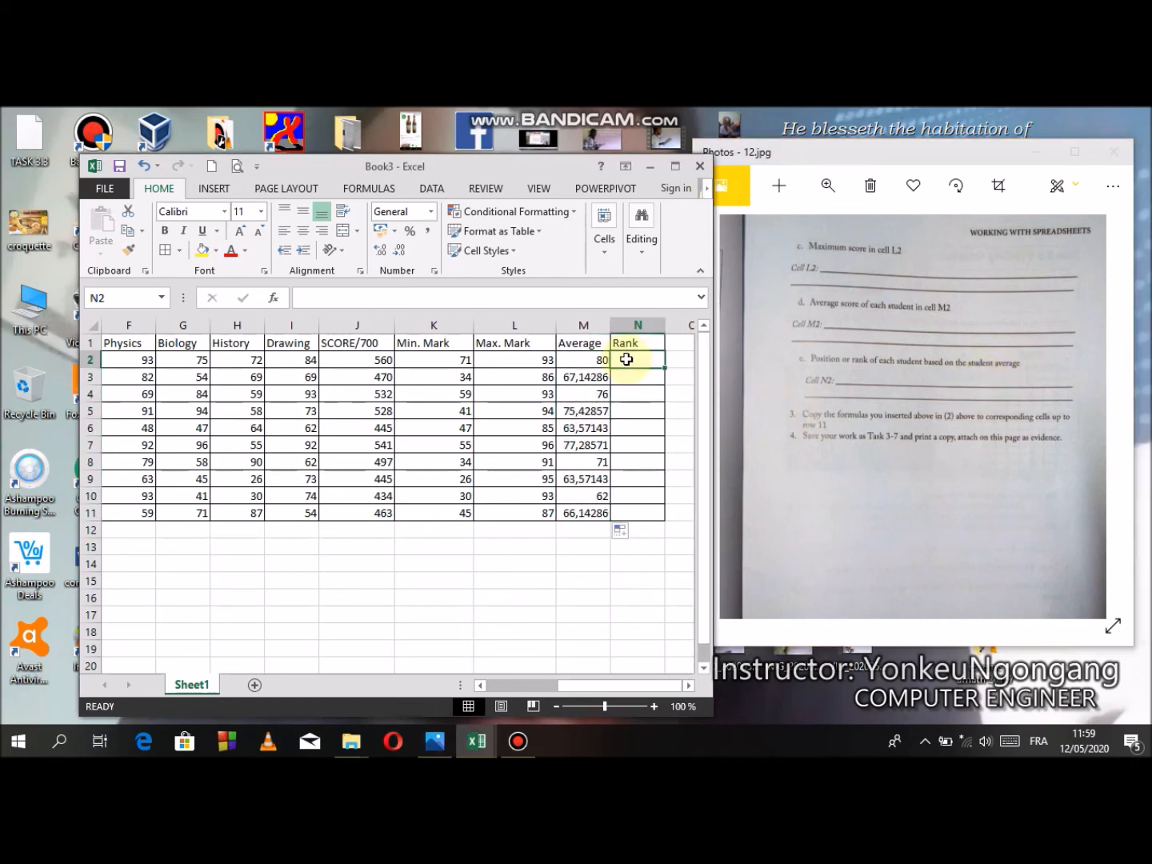
{"action": "type", "text": "="}
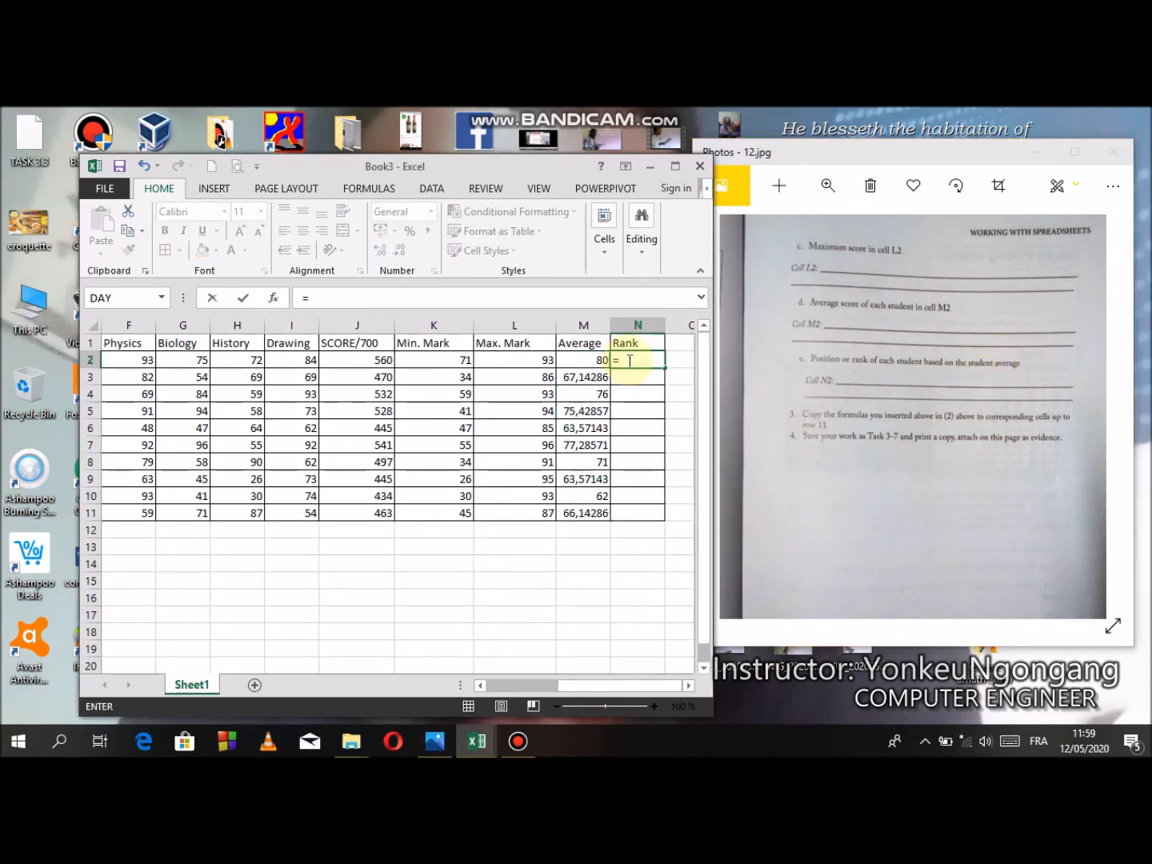
{"action": "type", "text": "rank"}
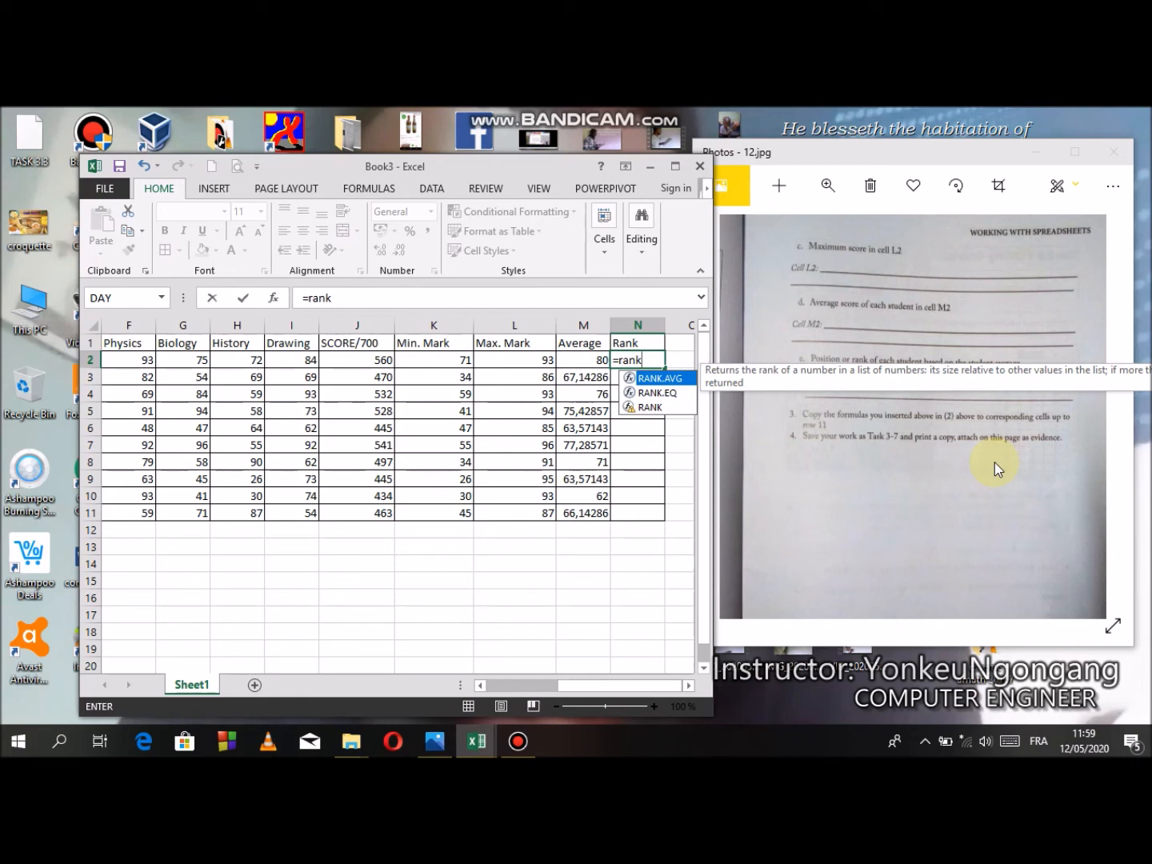
{"action": "type", "text": "("}
{"action": "key", "text": "BackSpace"}
{"action": "type", "text": "."}
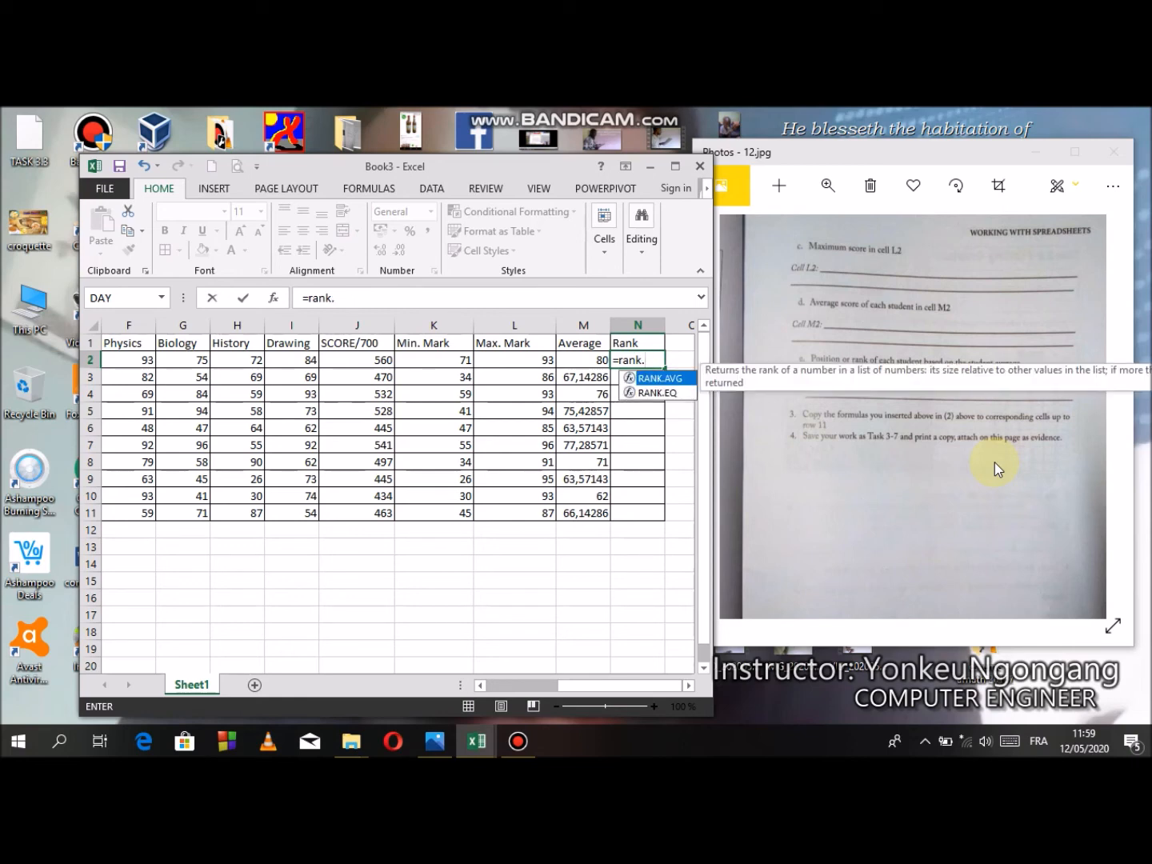
{"action": "type", "text": "AVR"}
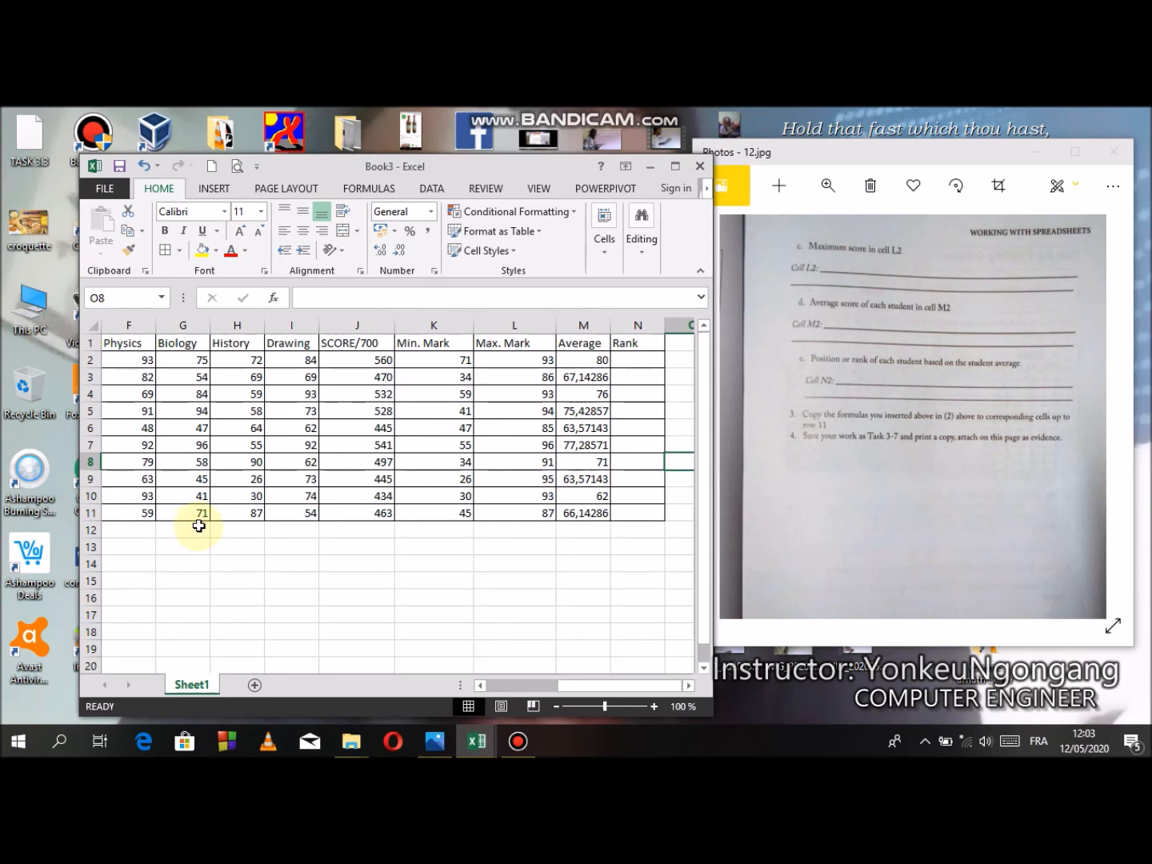
- Write the formula =RANK(M2;M2:M11;0) in N2 to rank the first student's average in descending order
{"action": "left_click", "coordinate": [648, 361]}
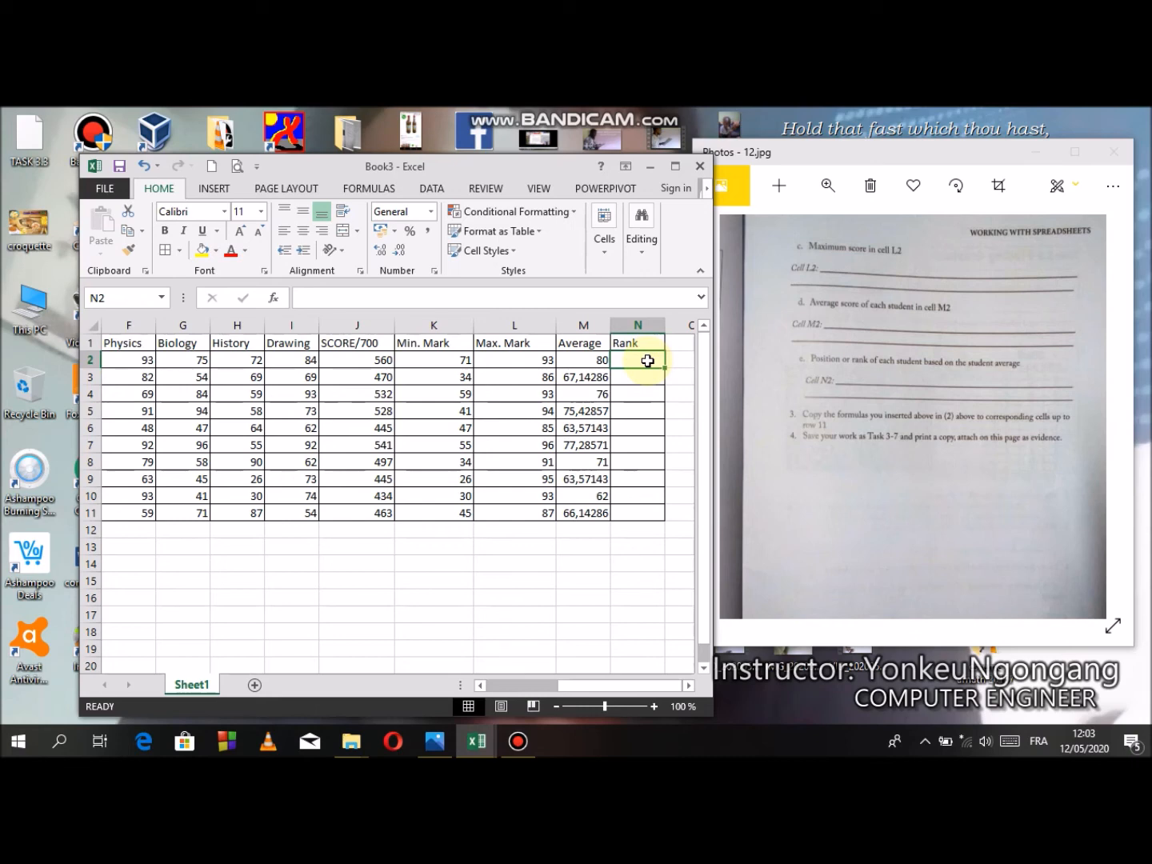
{"action": "type", "text": "="}
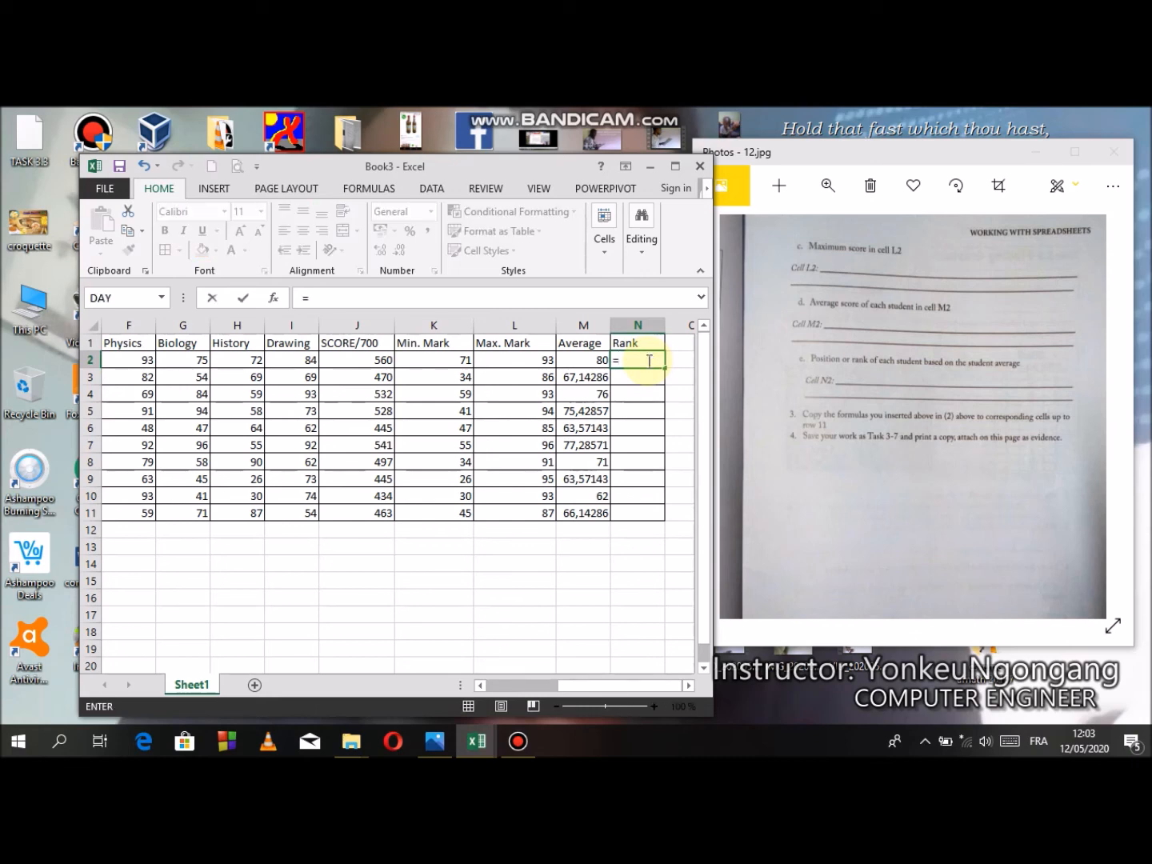
{"action": "type", "text": "rank("}
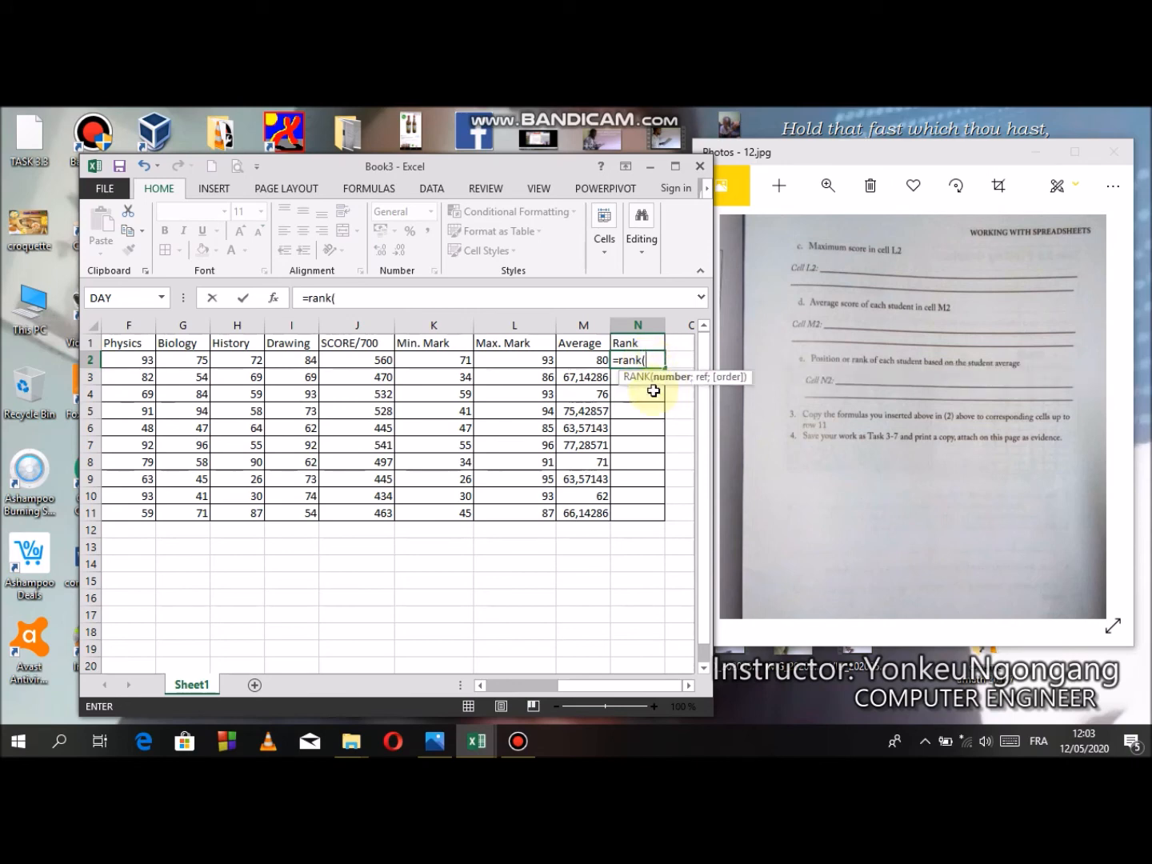
{"action": "left_click", "coordinate": [588, 360]}
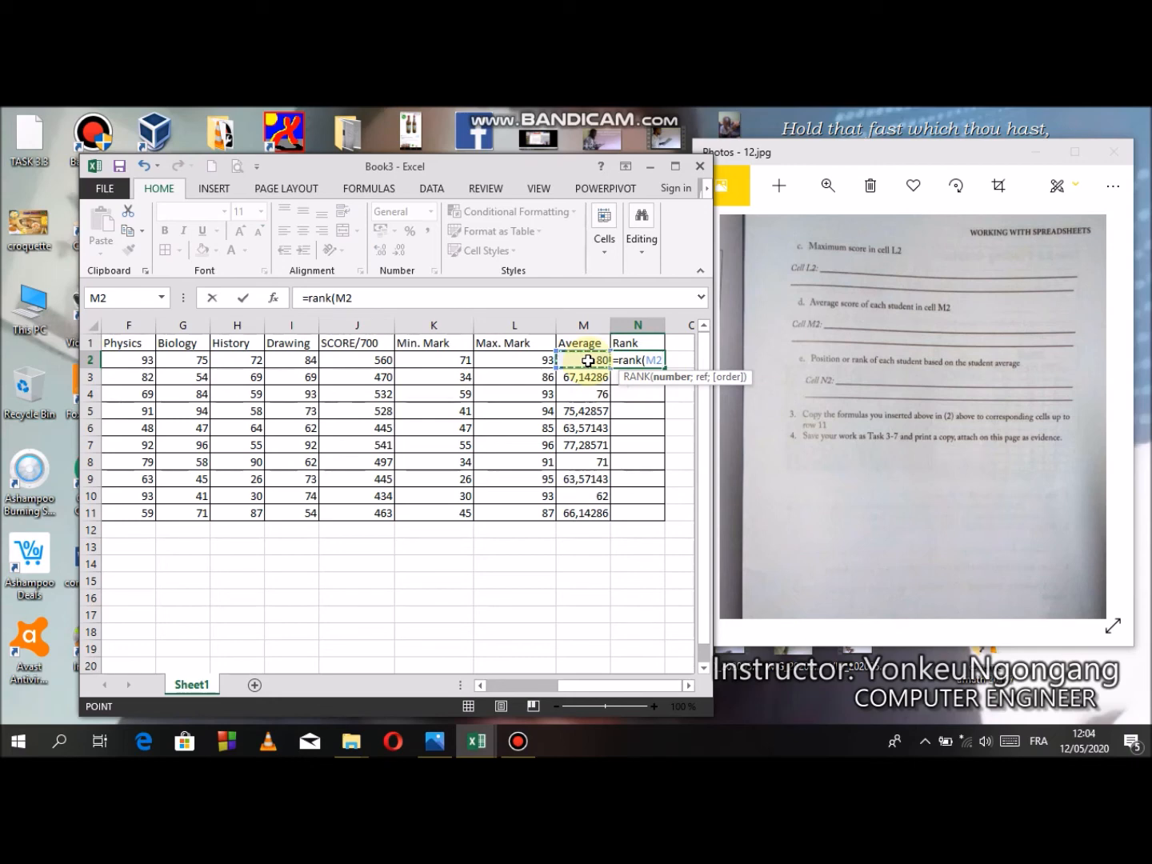
{"action": "type", "text": ";"}
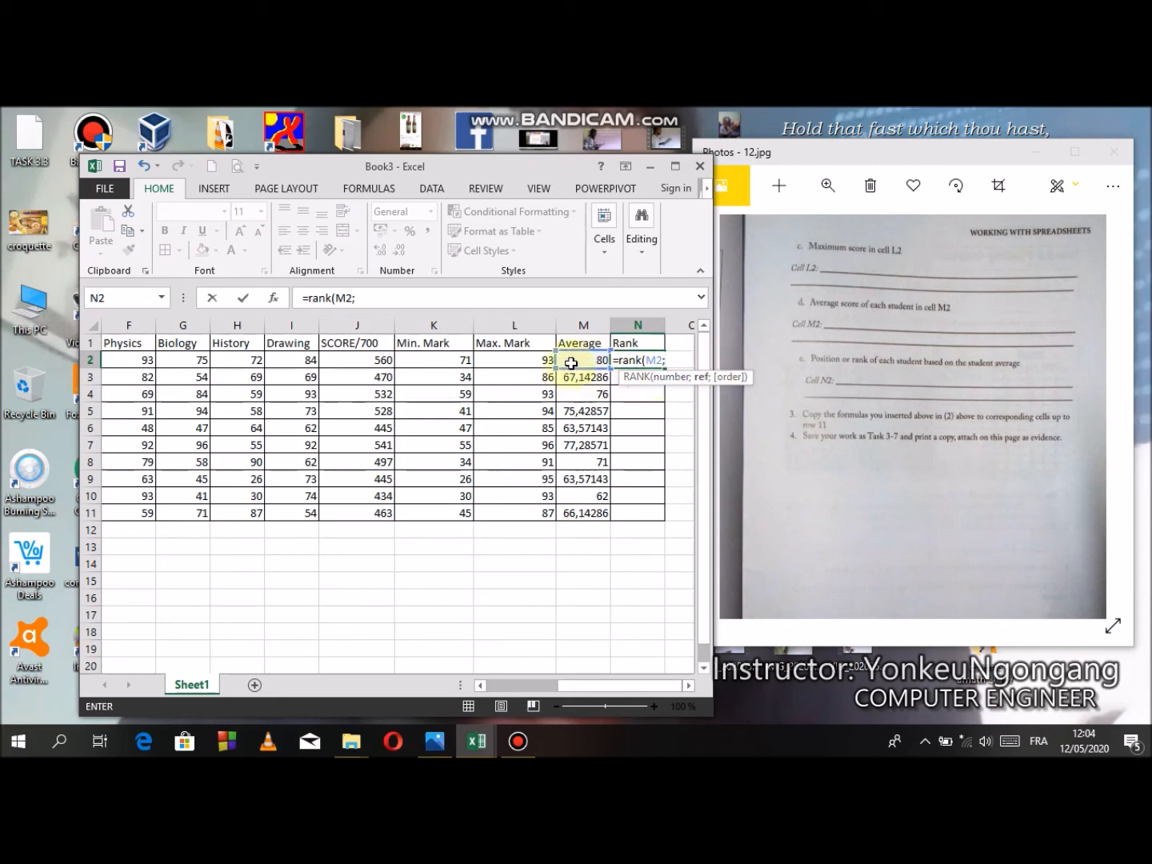
{"action": "left_click_drag", "start_coordinate": [568, 362], "coordinate": [584, 514]}
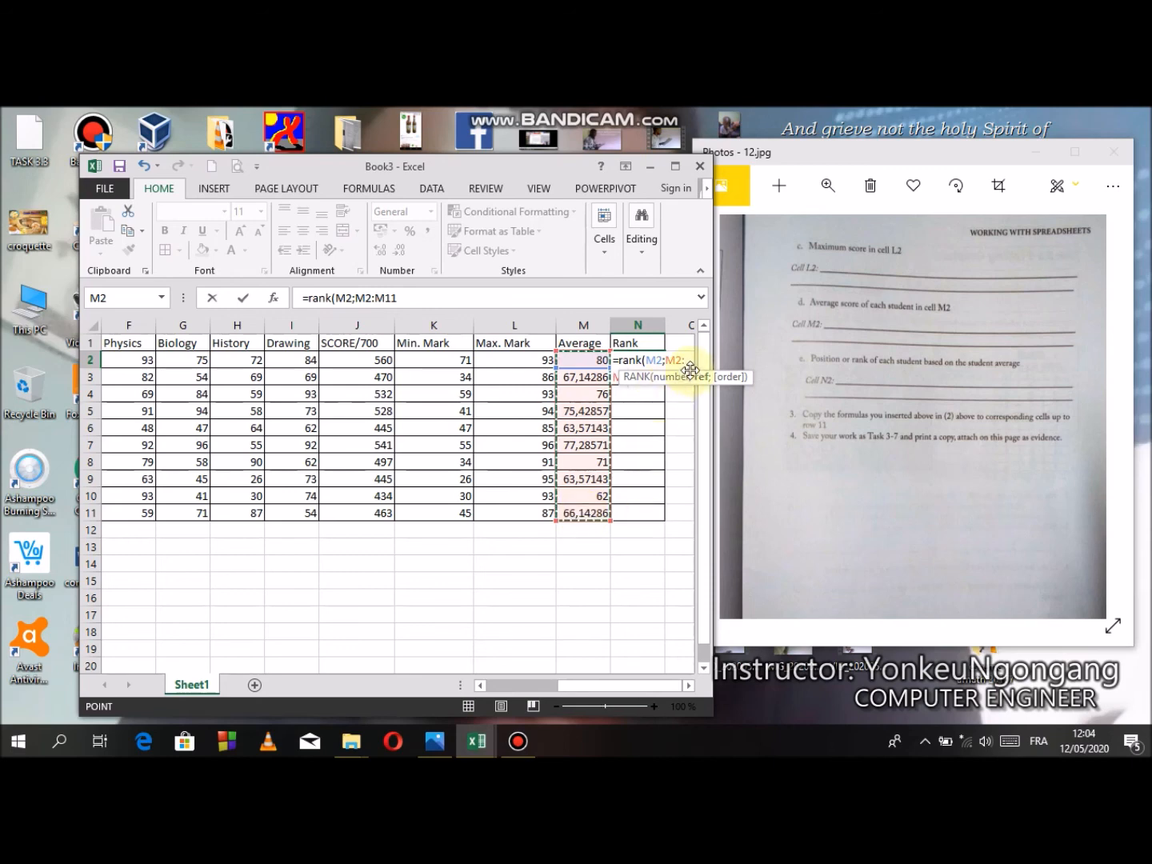
{"action": "type", "text": ";"}
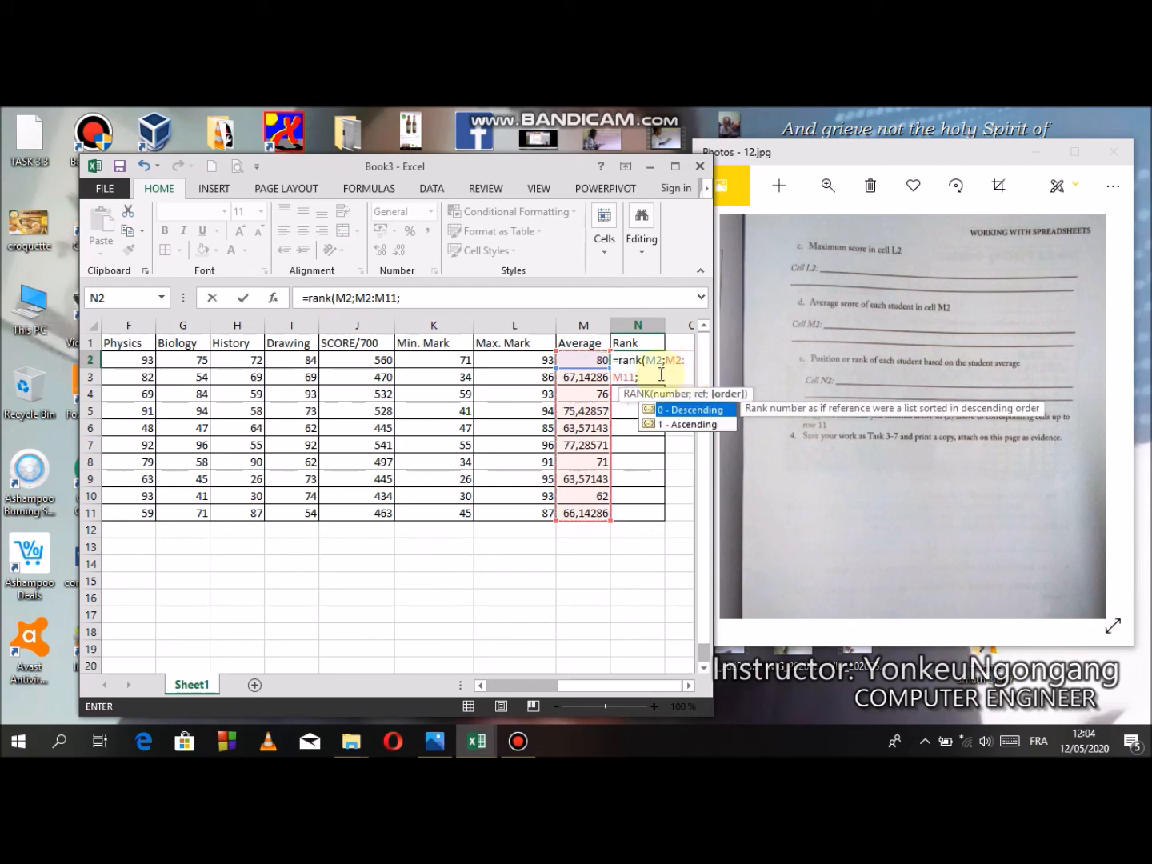
{"action": "type", "text": "0)"}
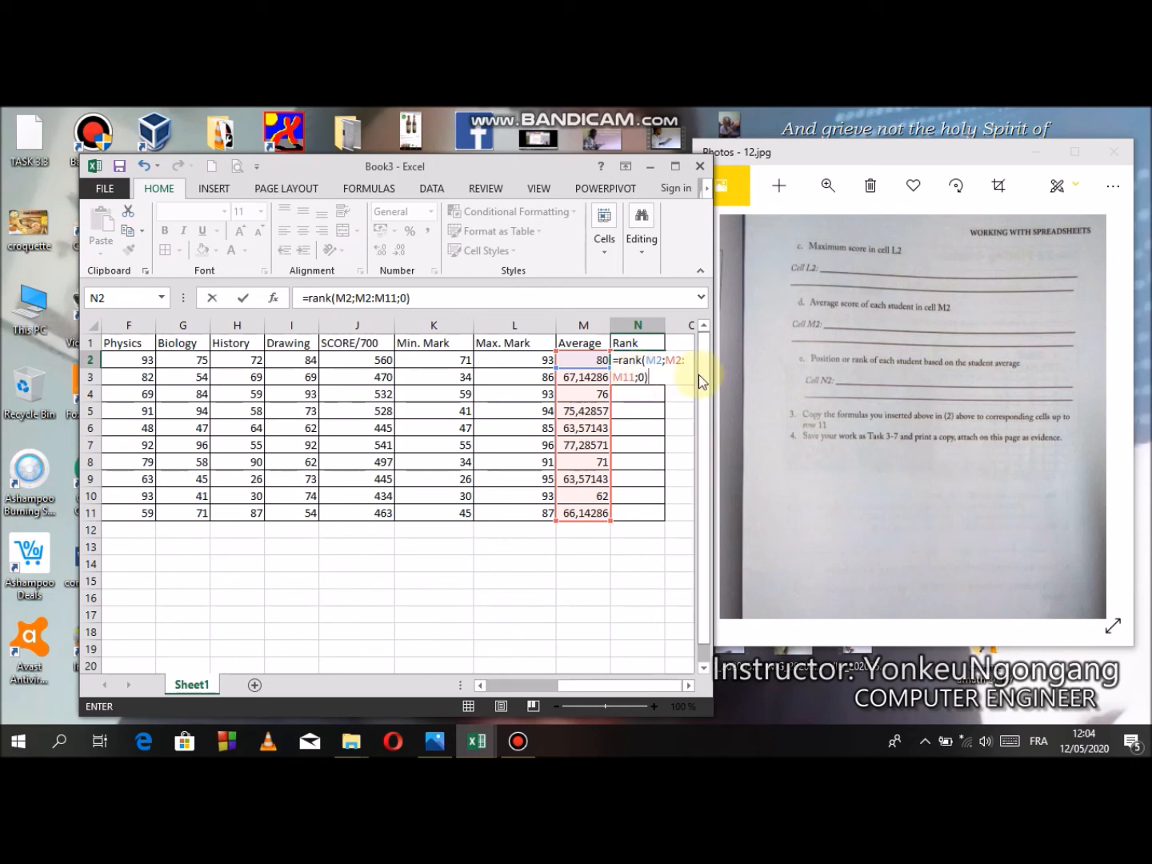
- Make the ranking range in the N2 formula absolute as $M$2:$M$11 and enter the formula
{"action": "left_click", "coordinate": [355, 298]}
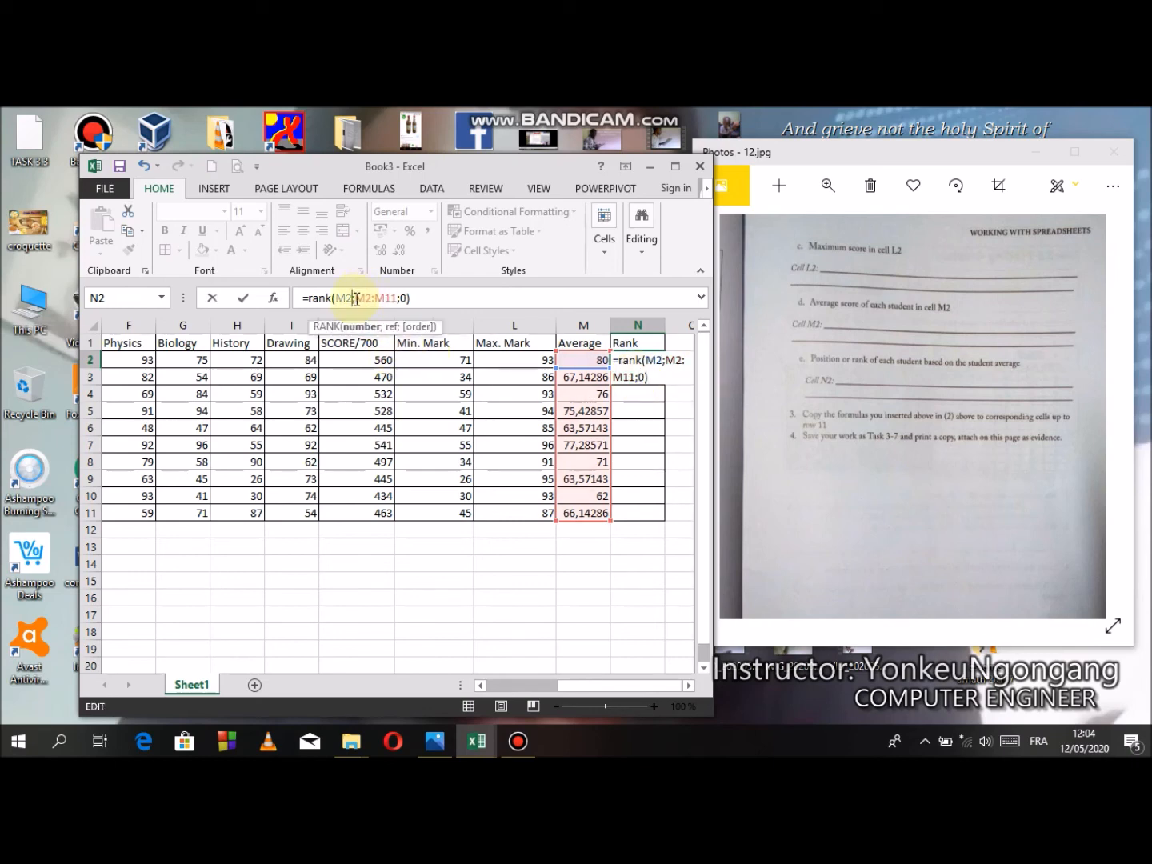
{"action": "left_click", "coordinate": [359, 300]}
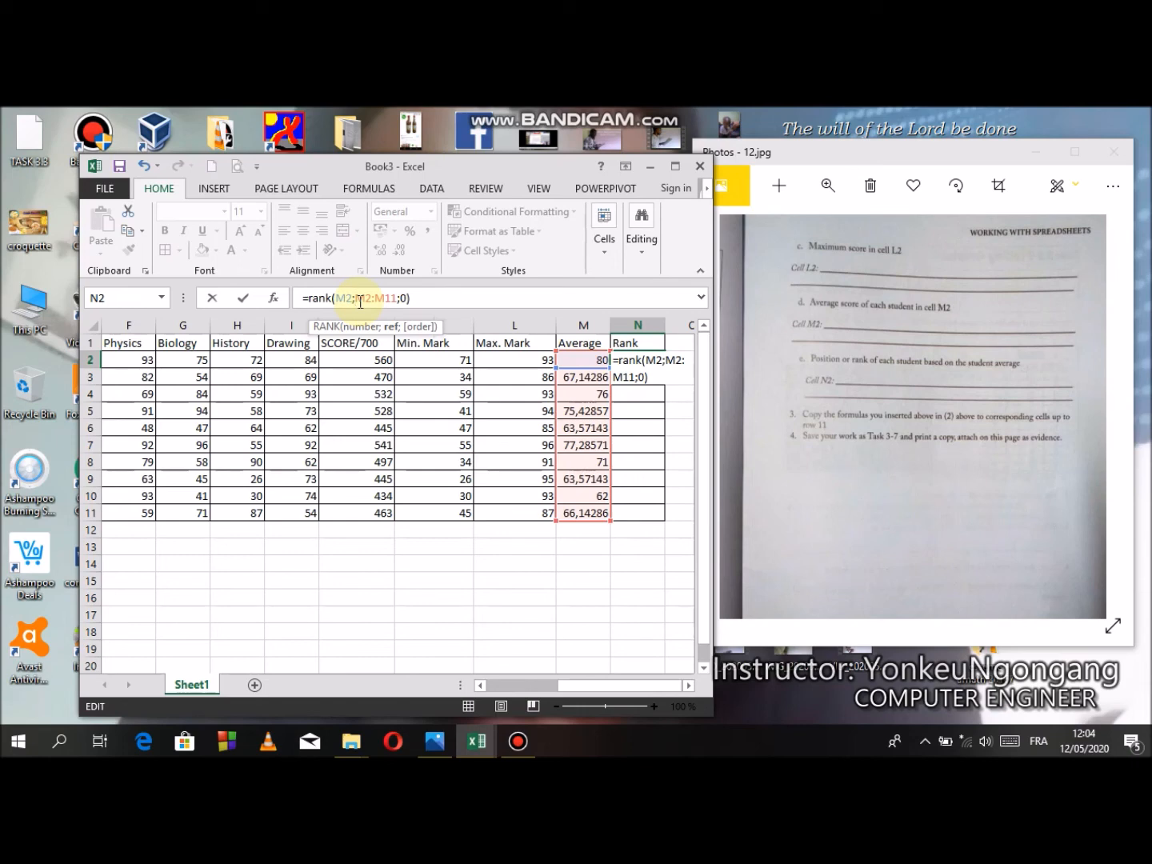
{"action": "key", "text": "F4"}
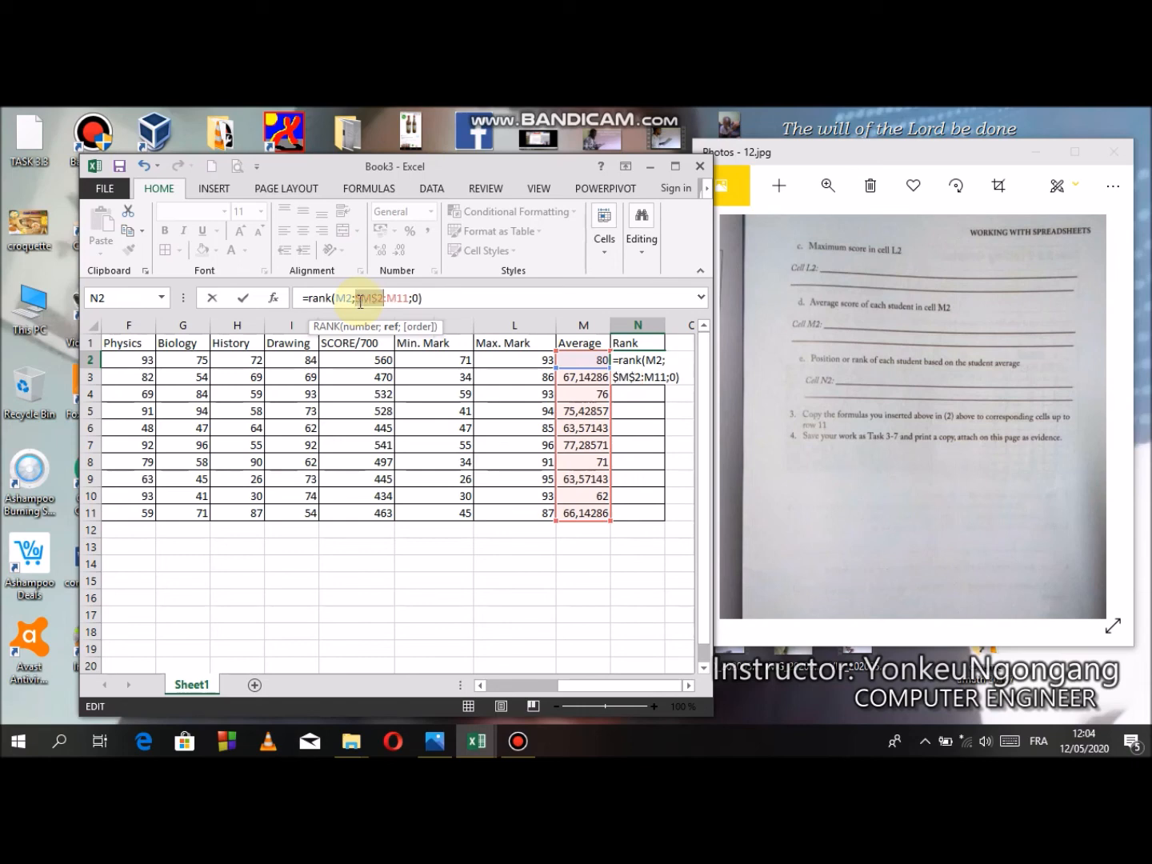
{"action": "key", "text": "Right"}
{"action": "key", "text": "F4"}
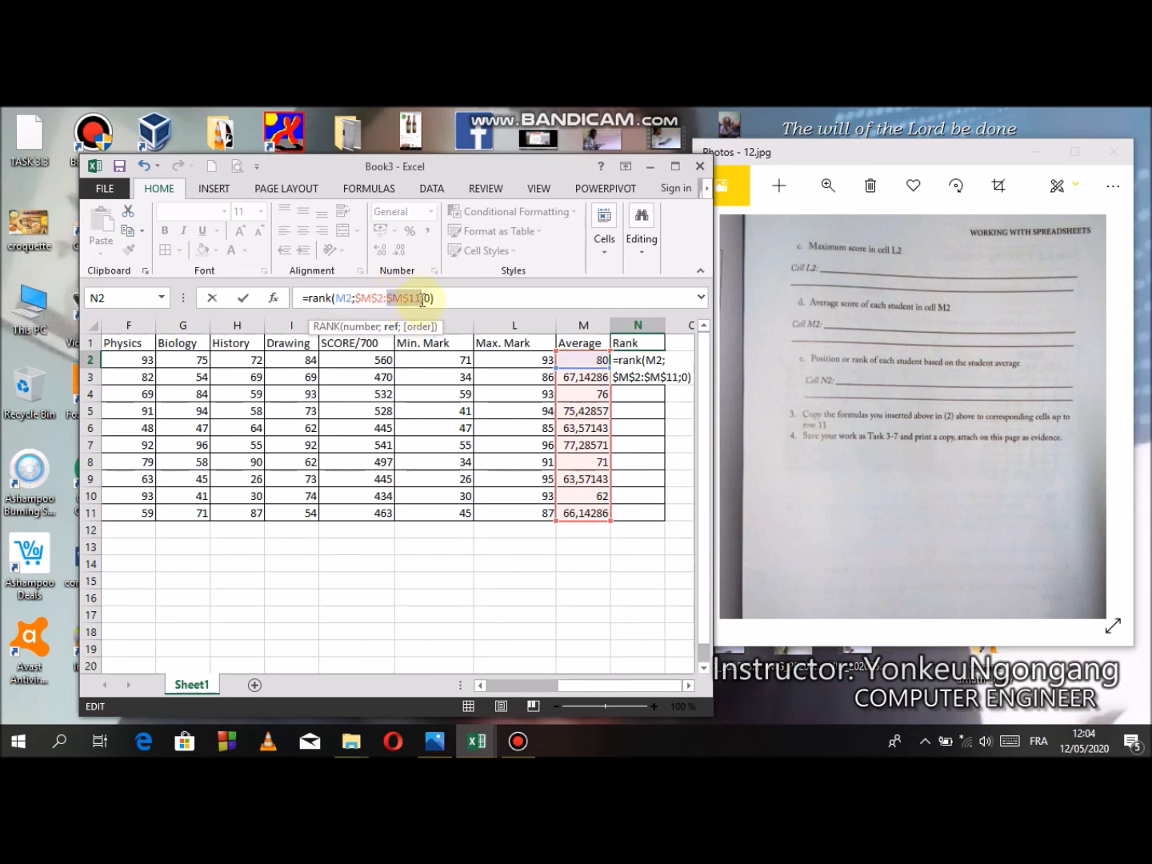
{"action": "left_click", "coordinate": [422, 299]}
{"action": "key", "text": "Return"}
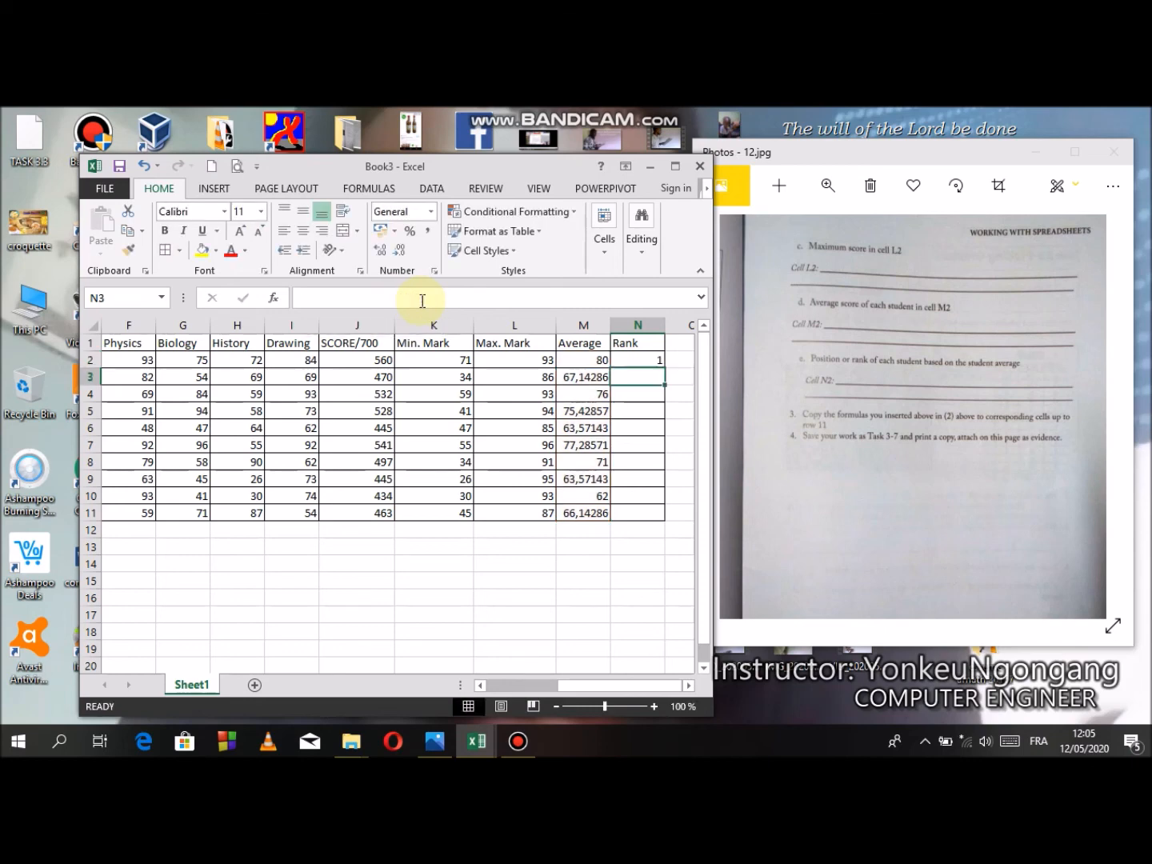
- Copy the rank formula from N2 down to N11 and check the copied formula in N10
{"action": "left_click", "coordinate": [653, 362]}
{"action": "left_click_drag", "start_coordinate": [664, 368], "coordinate": [652, 526]}
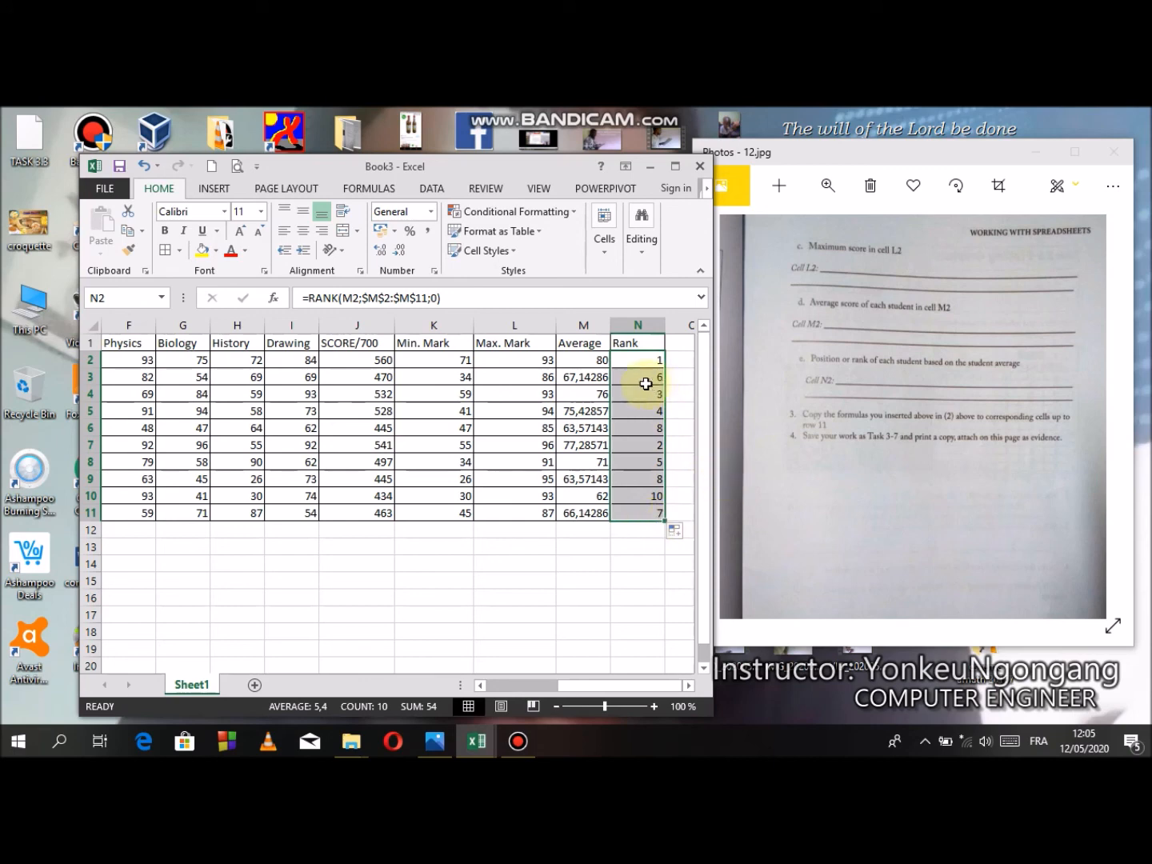
{"action": "left_click", "coordinate": [632, 364]}
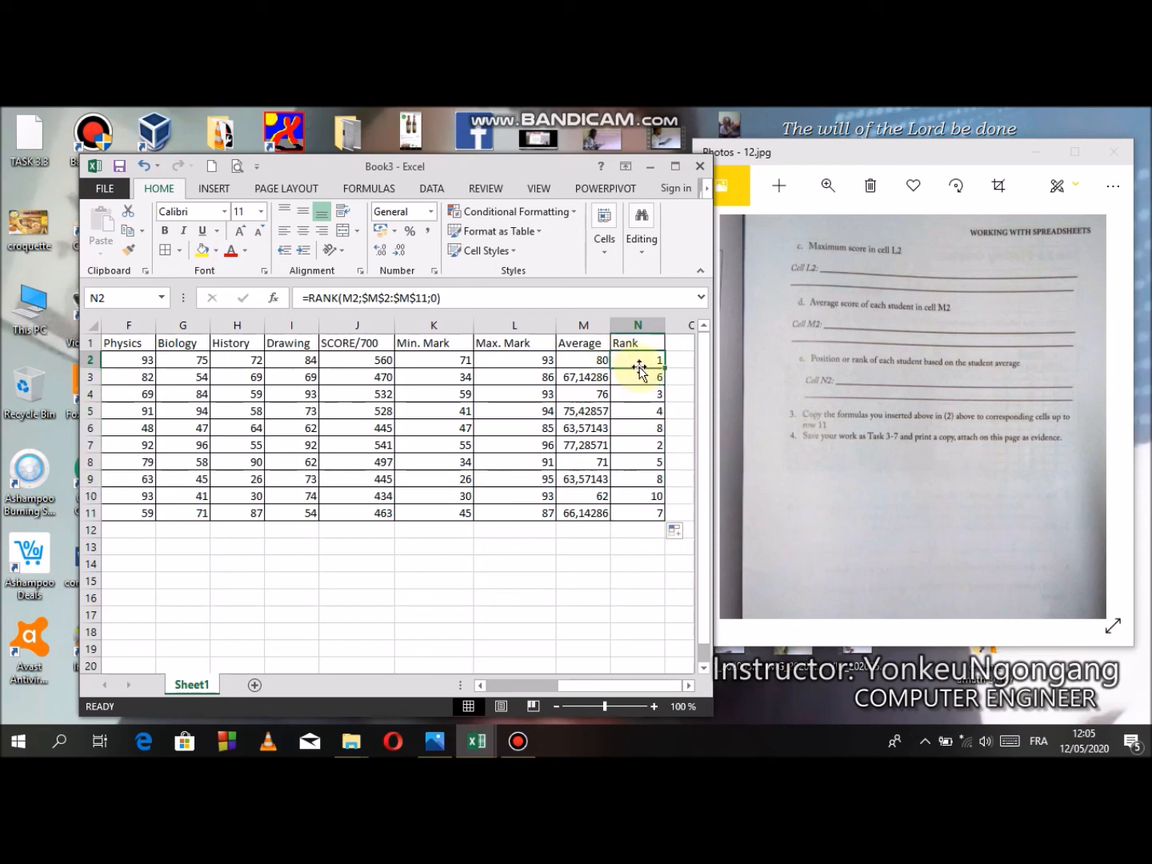
{"action": "left_click", "coordinate": [652, 496]}
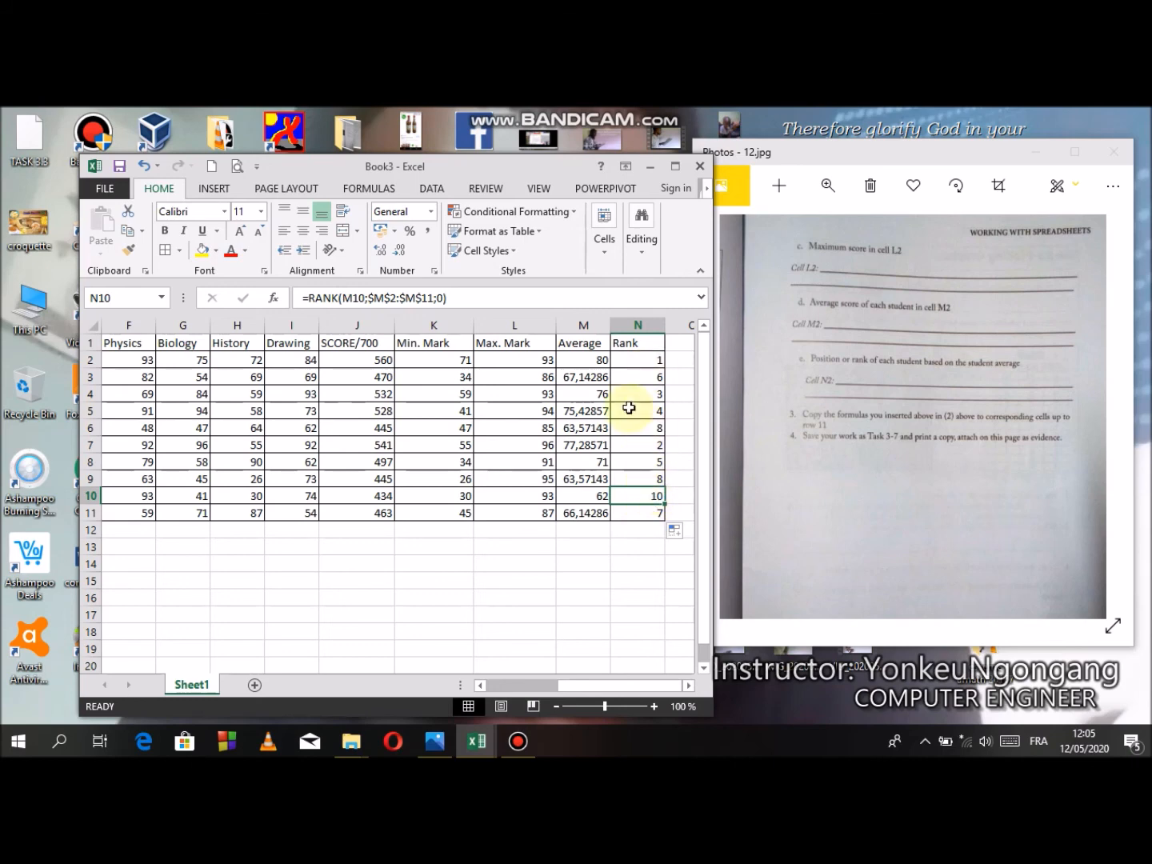
- Review the remaining Task 3-7 instructions in the book page photo alongside the rank formula in N2
{"action": "left_click", "coordinate": [940, 436]}
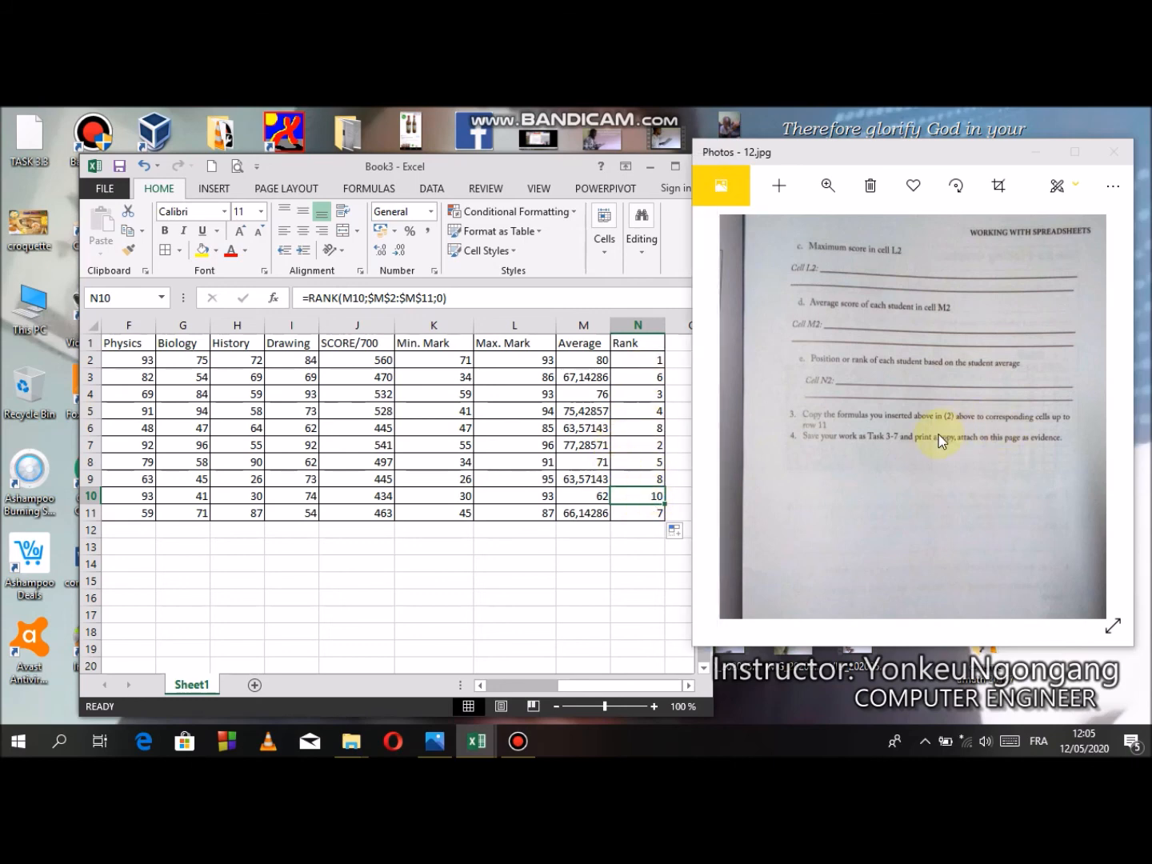
{"action": "left_click_drag", "start_coordinate": [940, 436], "coordinate": [933, 443]}
{"action": "left_click", "coordinate": [650, 368]}
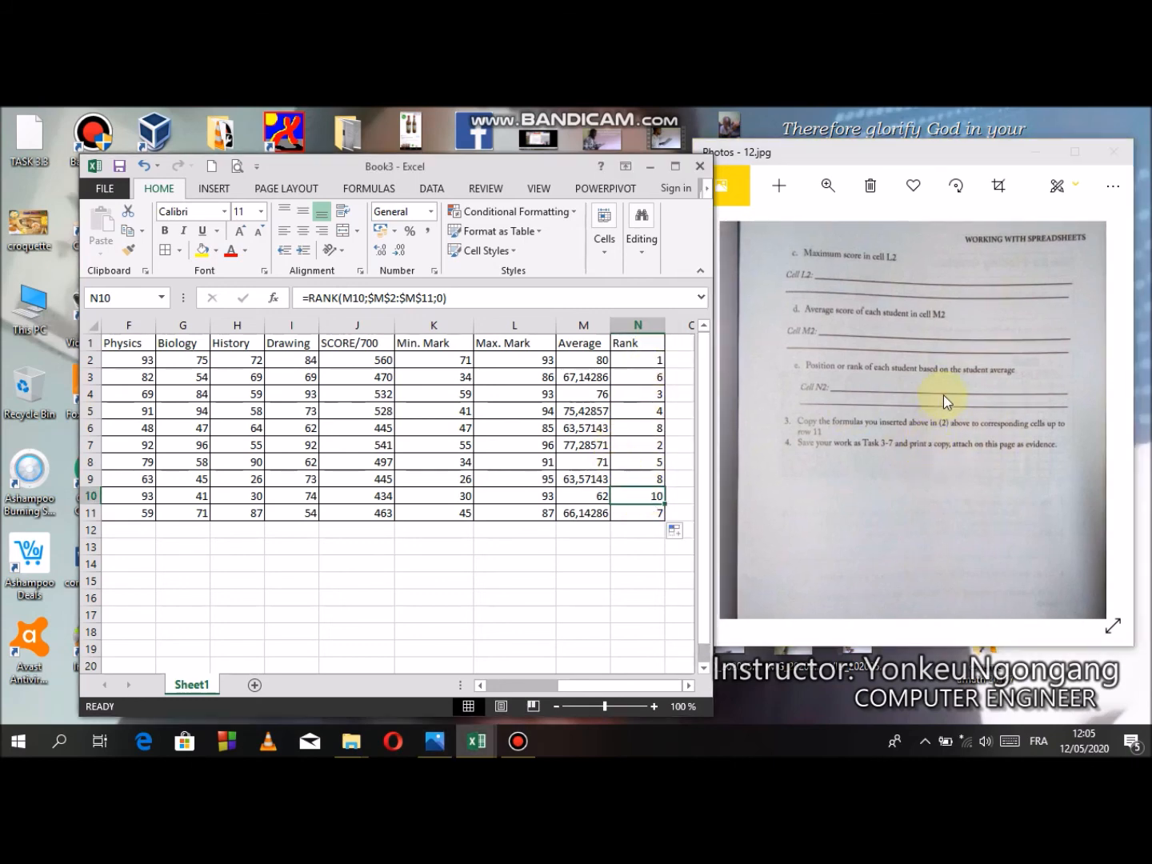
{"action": "left_click", "coordinate": [644, 361]}
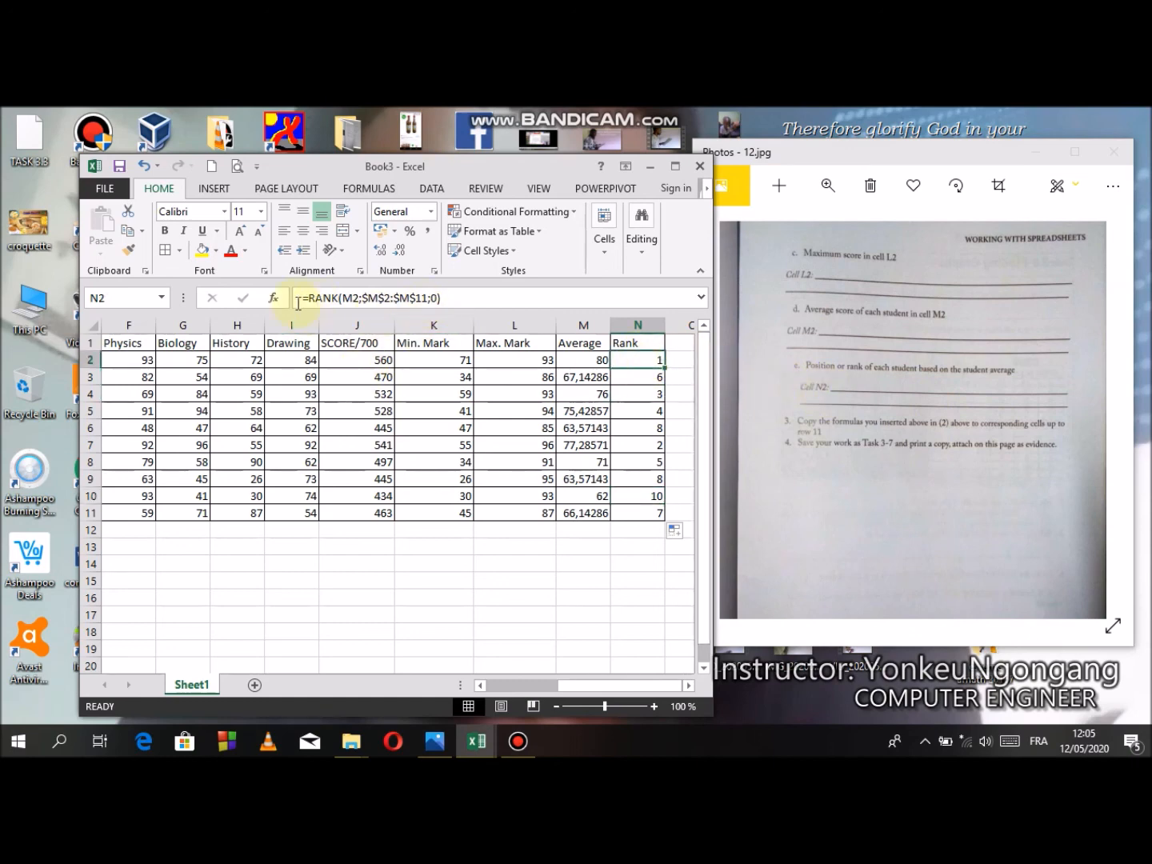
{"action": "left_click", "coordinate": [925, 385]}
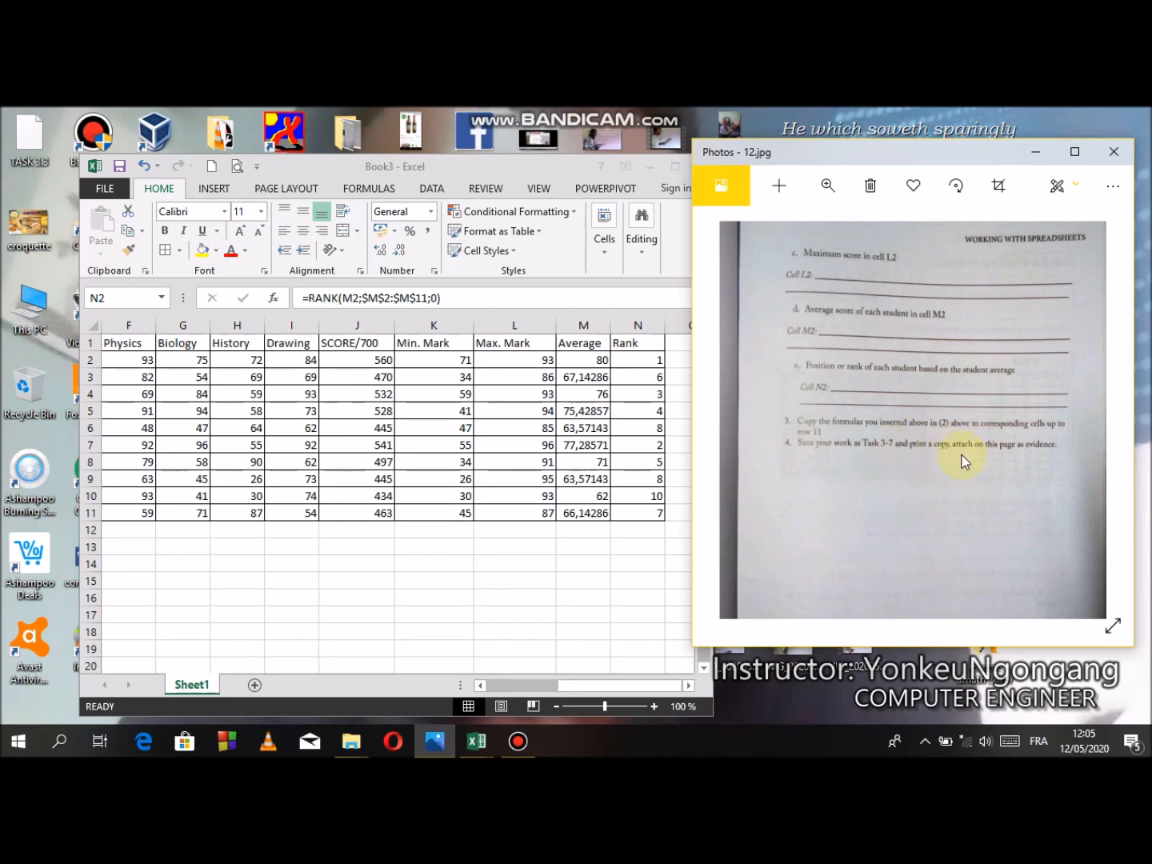
{"action": "left_click", "coordinate": [450, 438]}
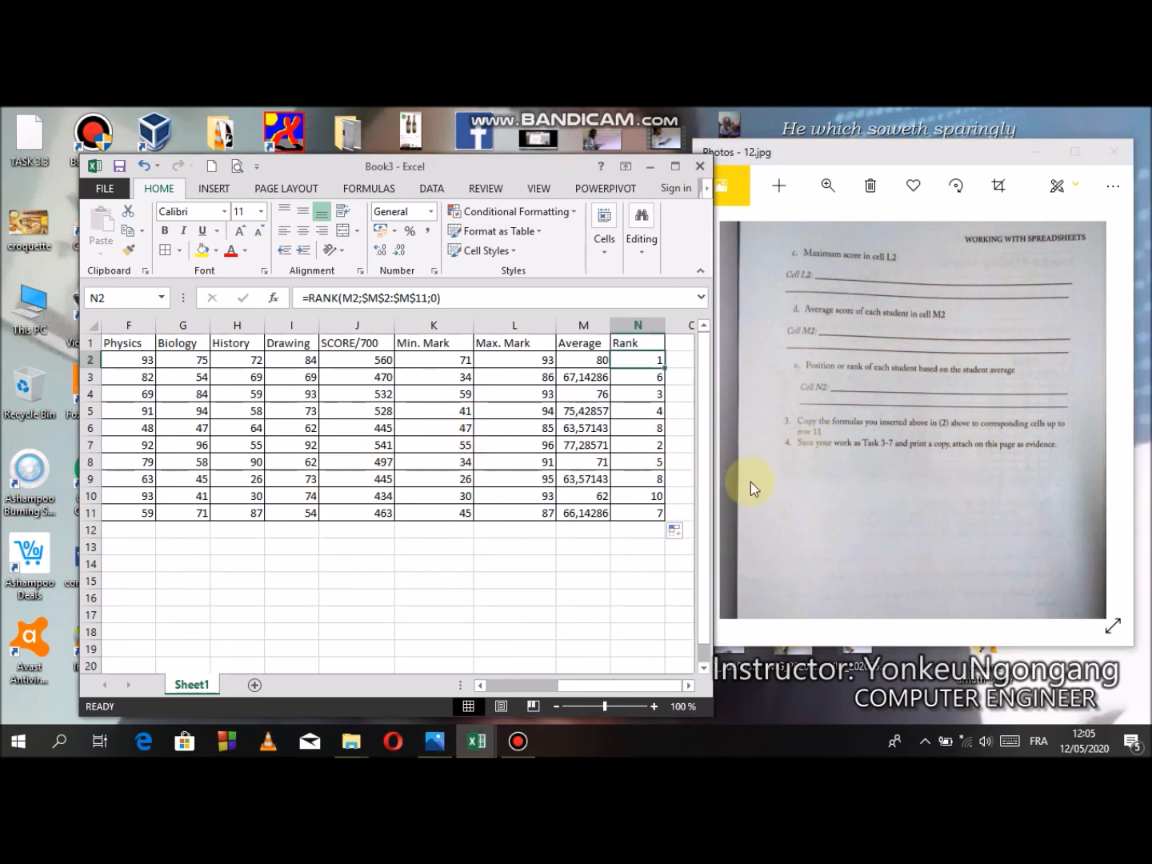
- Center the marks and computed results in C2:N11 horizontally
{"action": "left_click_drag", "start_coordinate": [576, 687], "coordinate": [535, 687]}
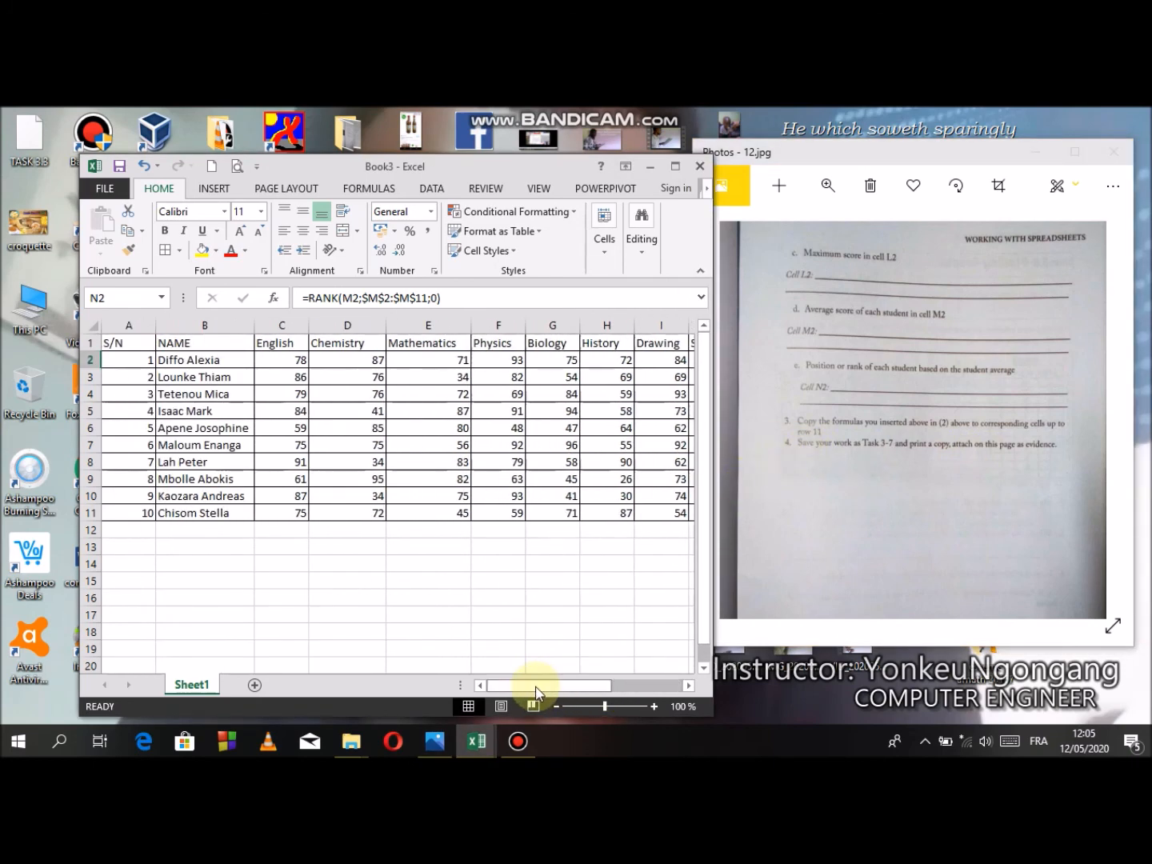
{"action": "left_click_drag", "start_coordinate": [298, 362], "coordinate": [589, 519]}
{"action": "left_click", "coordinate": [306, 232]}
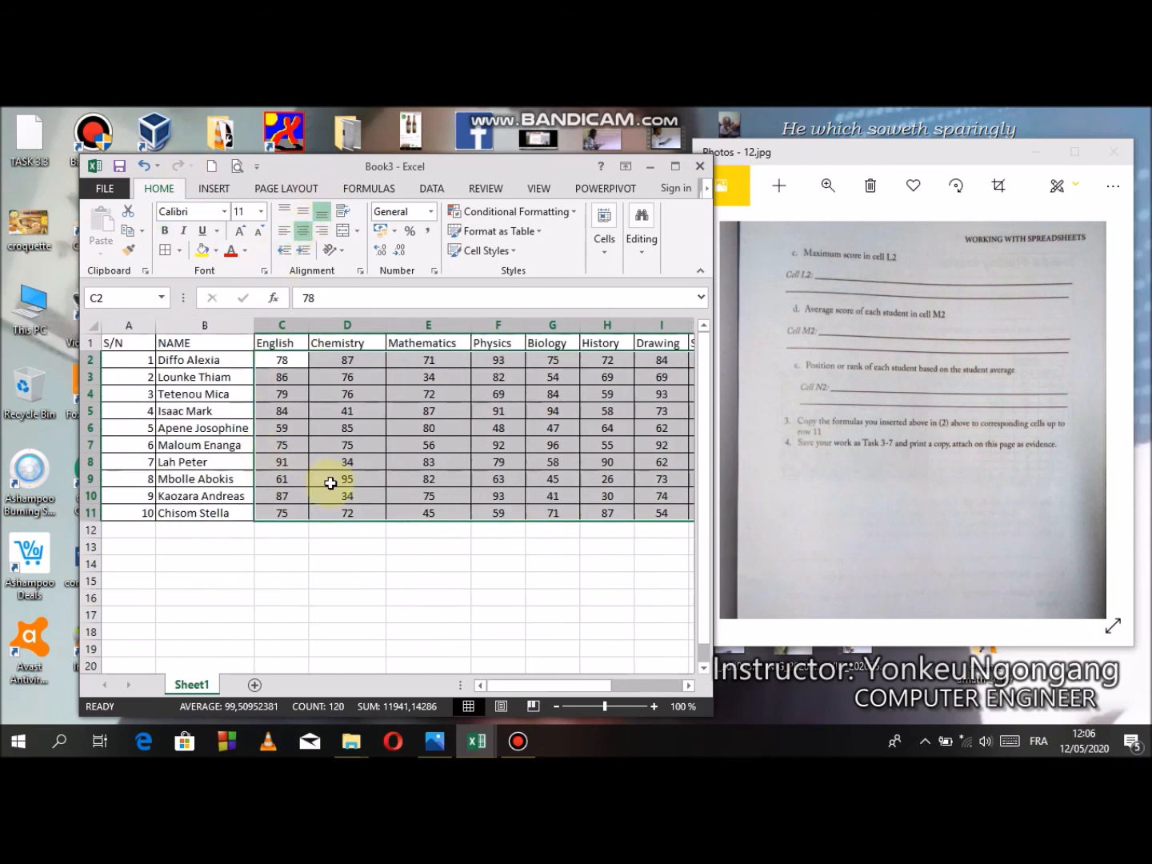
- Make the table's header row A1:N1 bold
{"action": "left_click_drag", "start_coordinate": [705, 598], "coordinate": [705, 568]}
{"action": "left_click_drag", "start_coordinate": [140, 342], "coordinate": [680, 342]}
{"action": "left_click", "coordinate": [517, 411]}
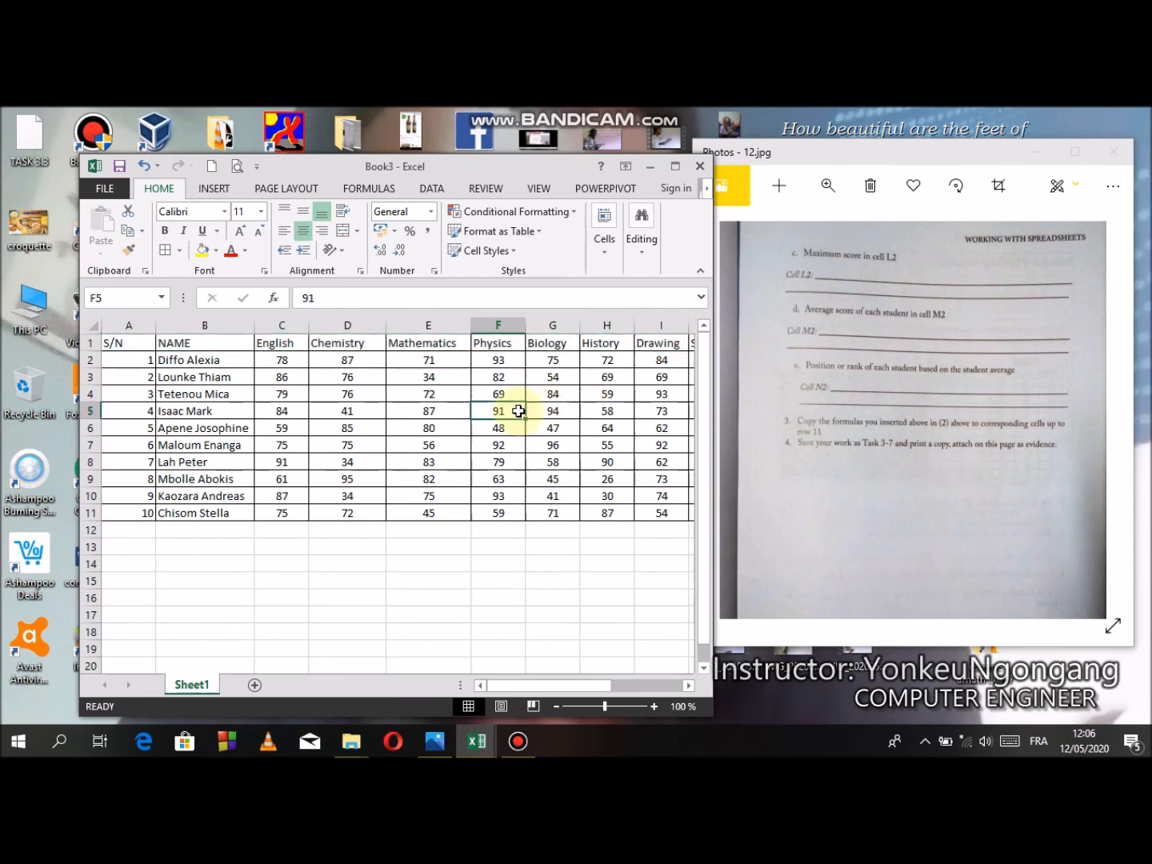
{"action": "left_click_drag", "start_coordinate": [119, 342], "coordinate": [588, 331]}
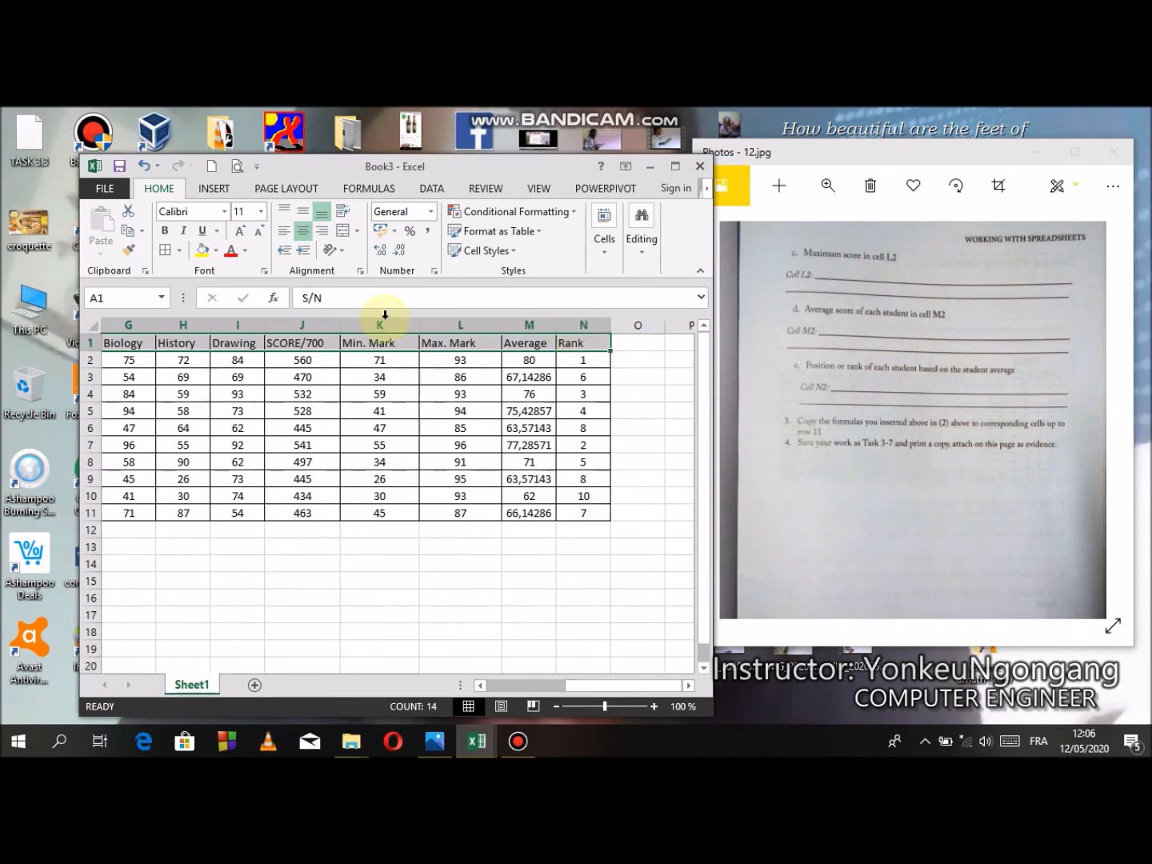
{"action": "left_click", "coordinate": [167, 229]}
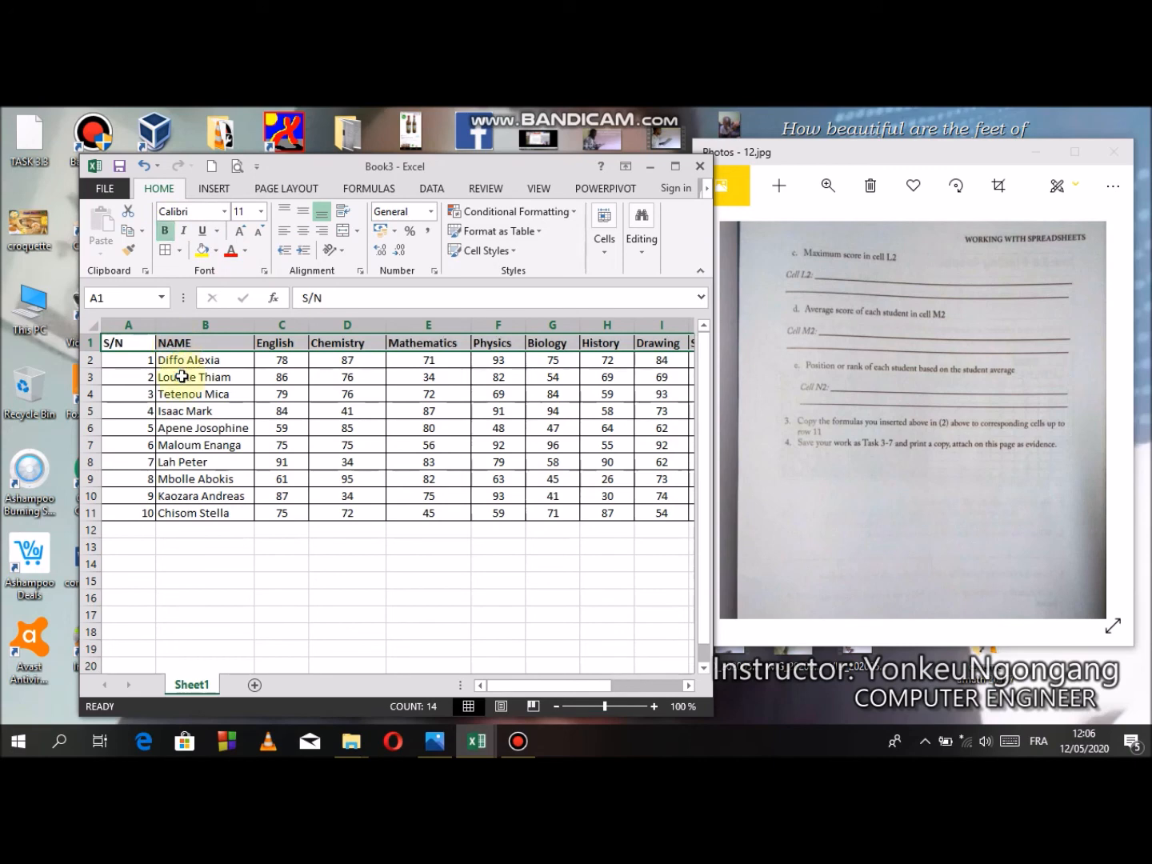
- Maximize the workbook window, examine the print preview of the results table, and return to the sheet
{"action": "left_click", "coordinate": [675, 165]}
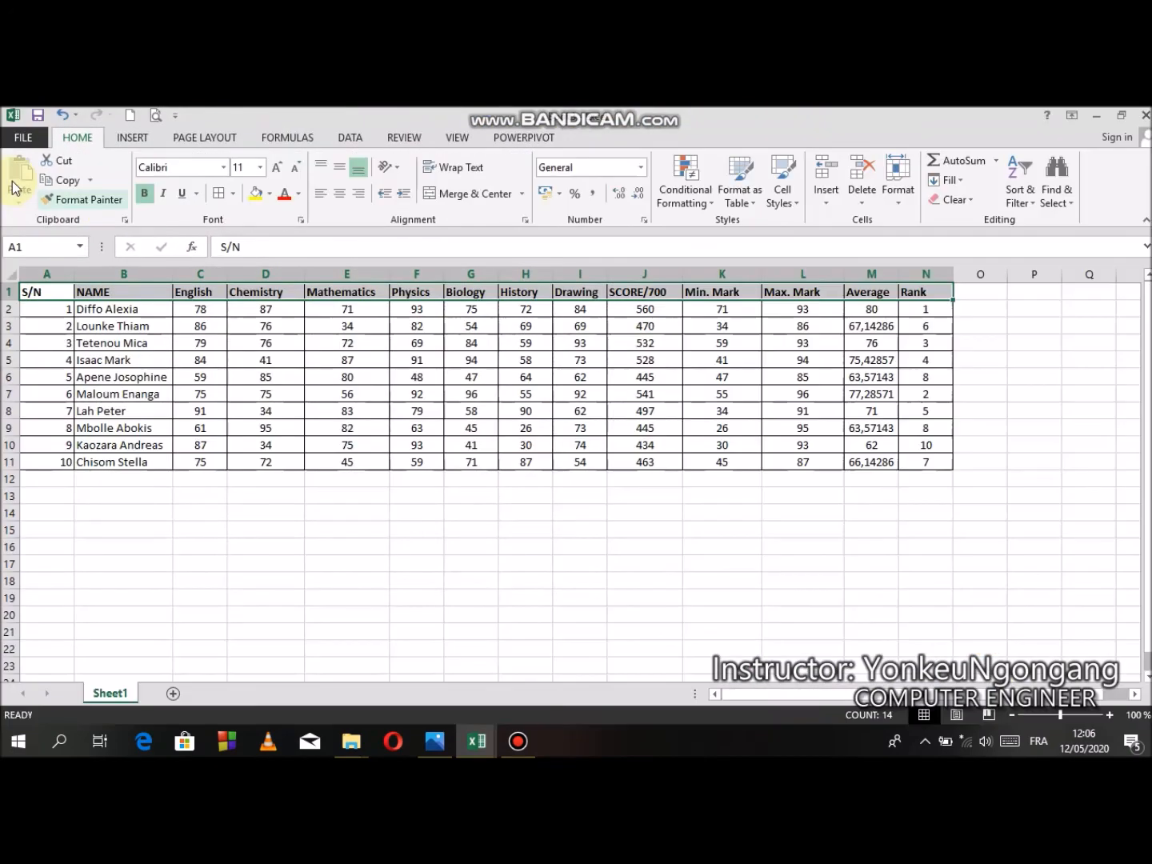
{"action": "left_click", "coordinate": [13, 142]}
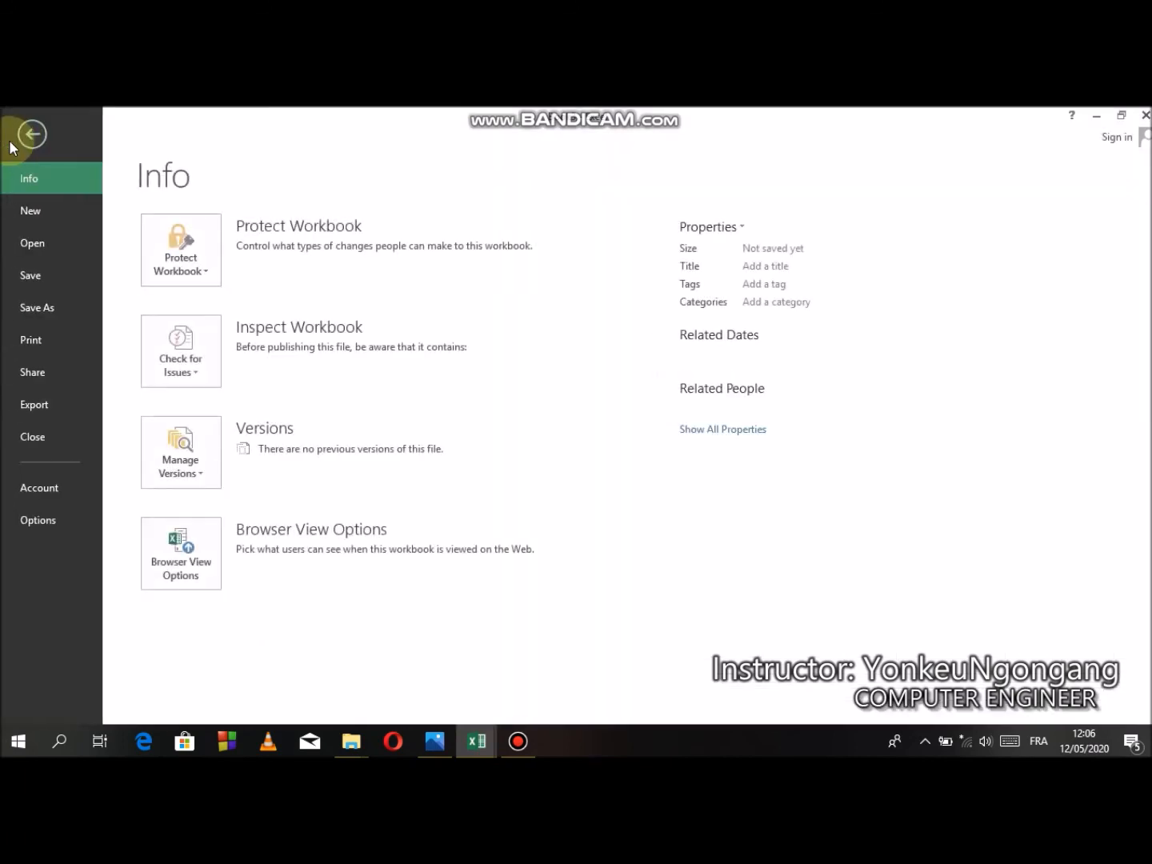
{"action": "left_click", "coordinate": [46, 336]}
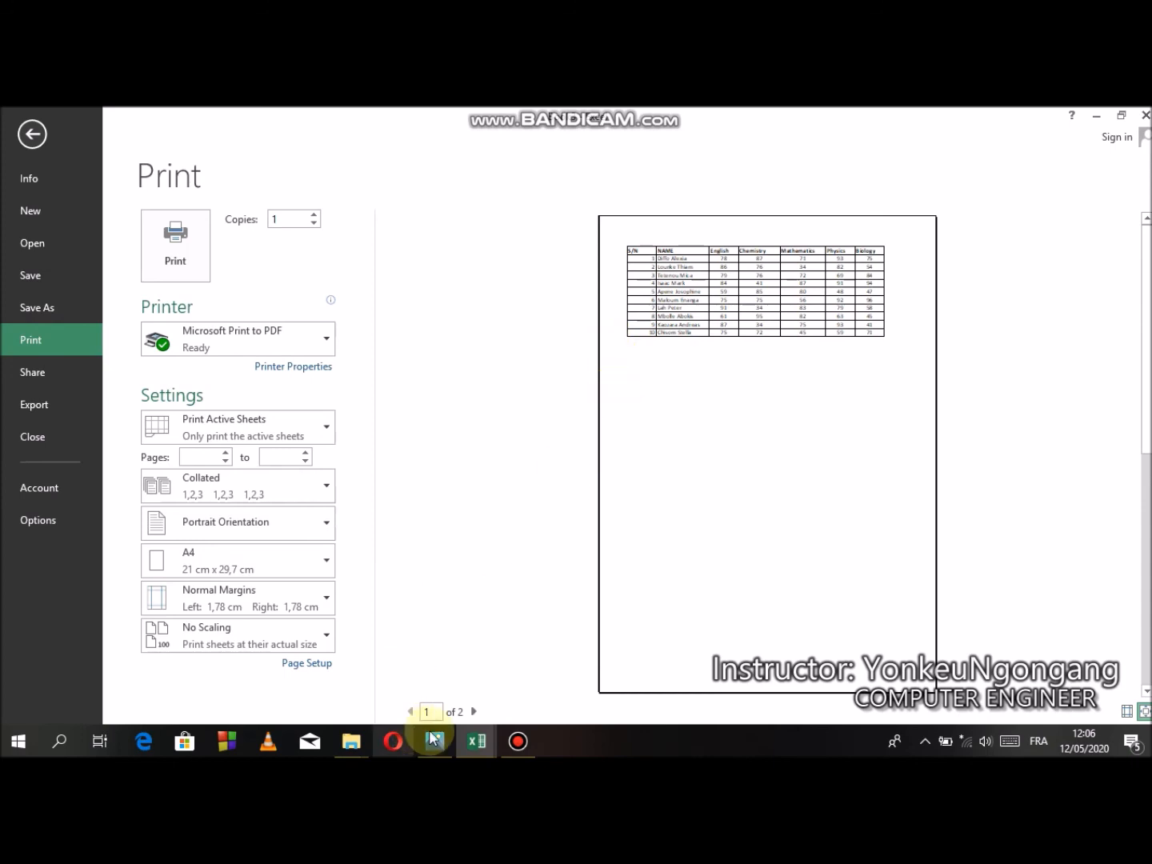
{"action": "left_click", "coordinate": [37, 134]}
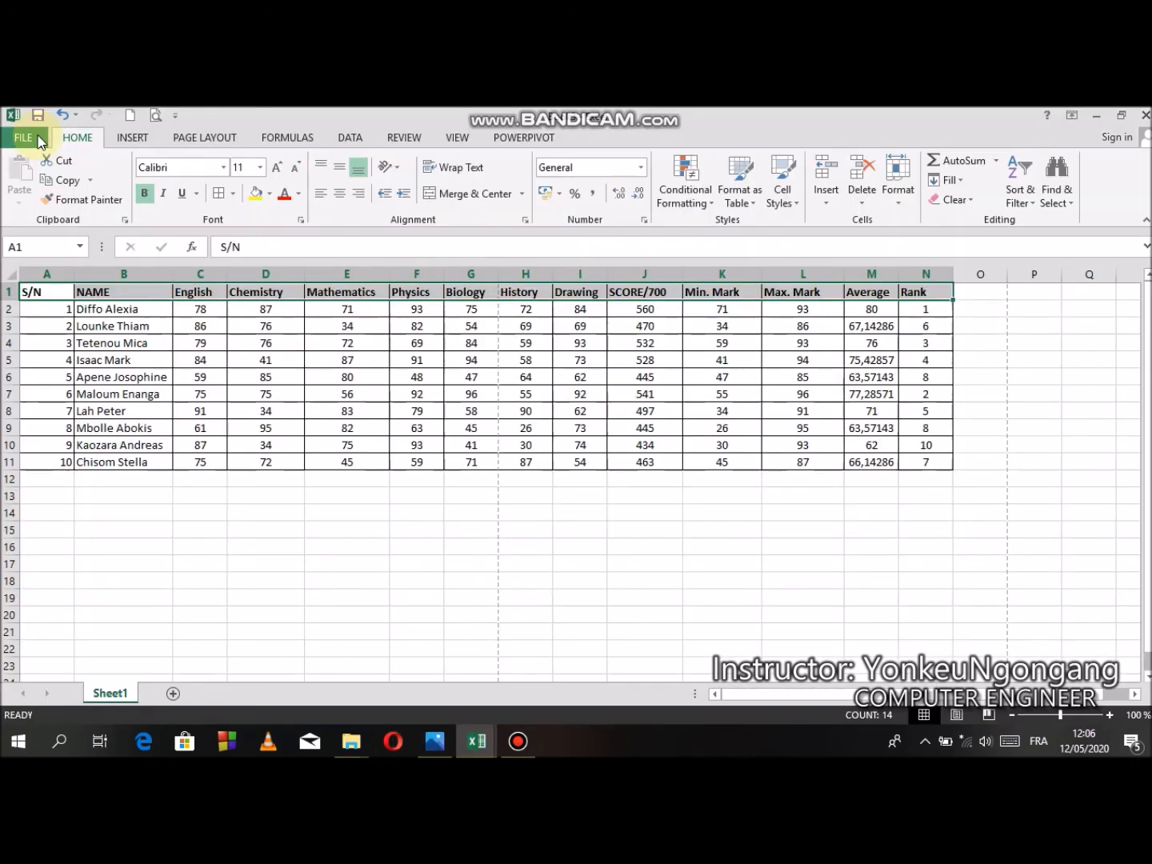